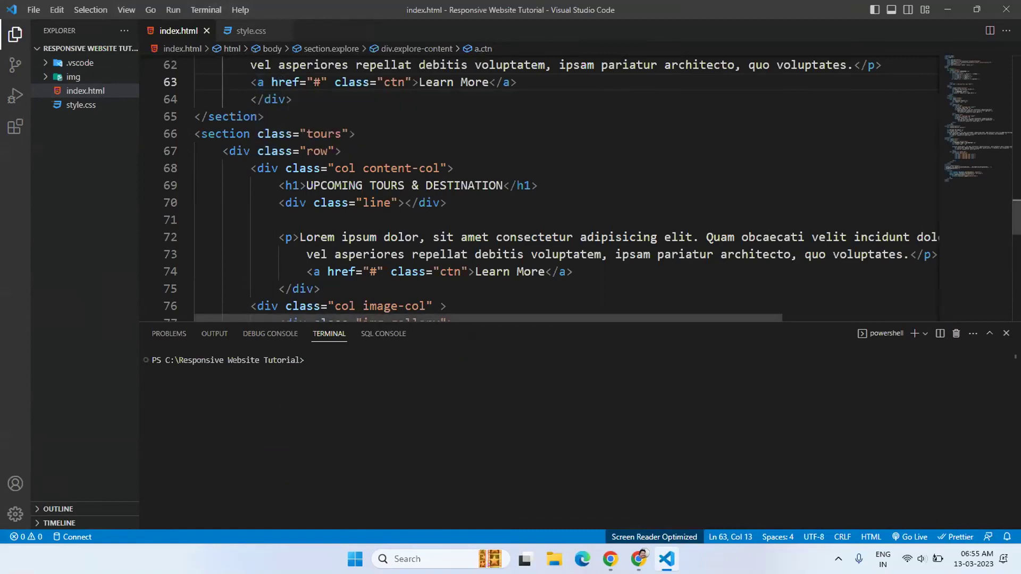
right_click(508, 112)
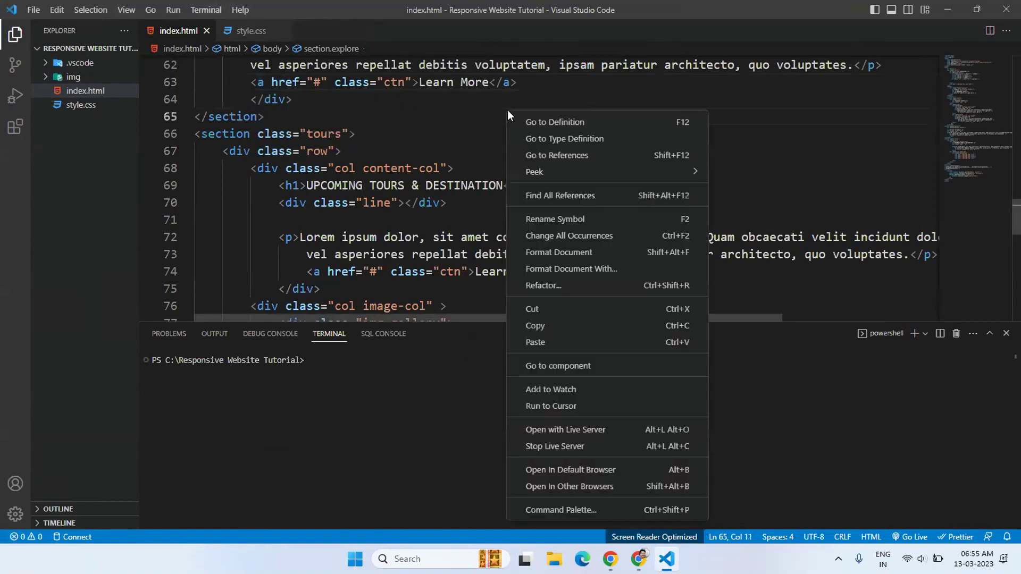
left_click(565, 406)
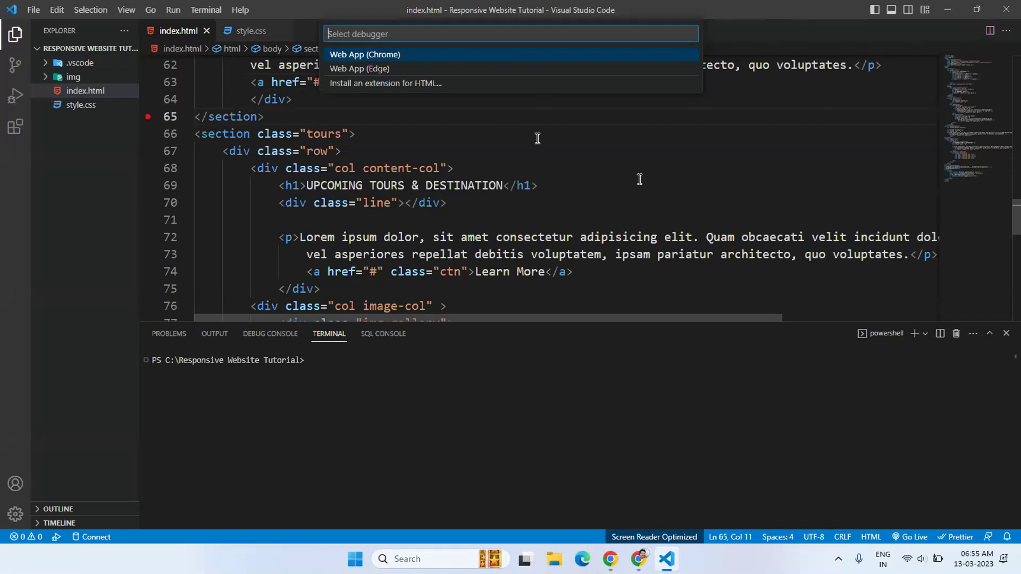
left_click(612, 185)
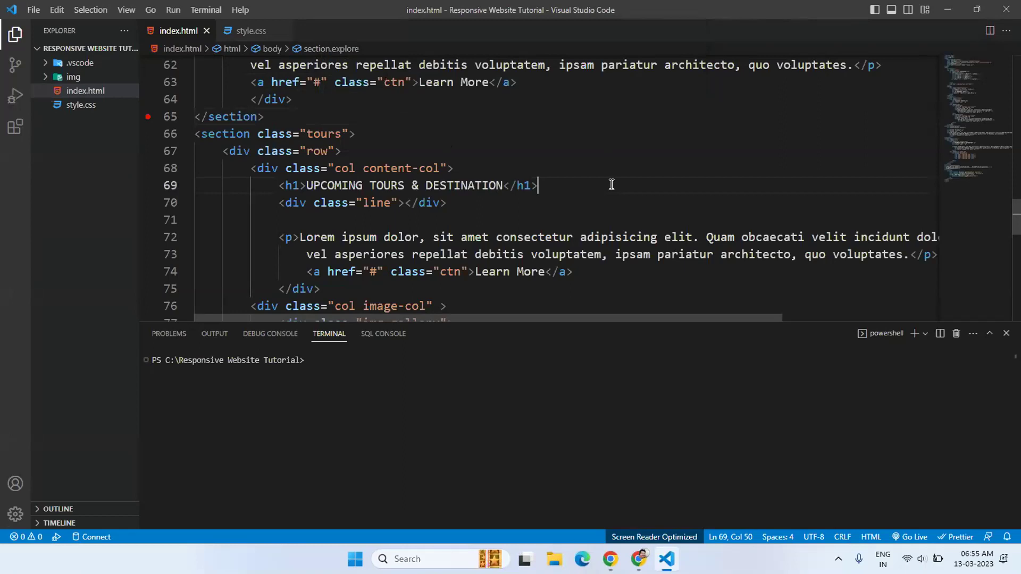
- Open index.html with Live Server and look over the page's hero section in the browser
right_click(572, 114)
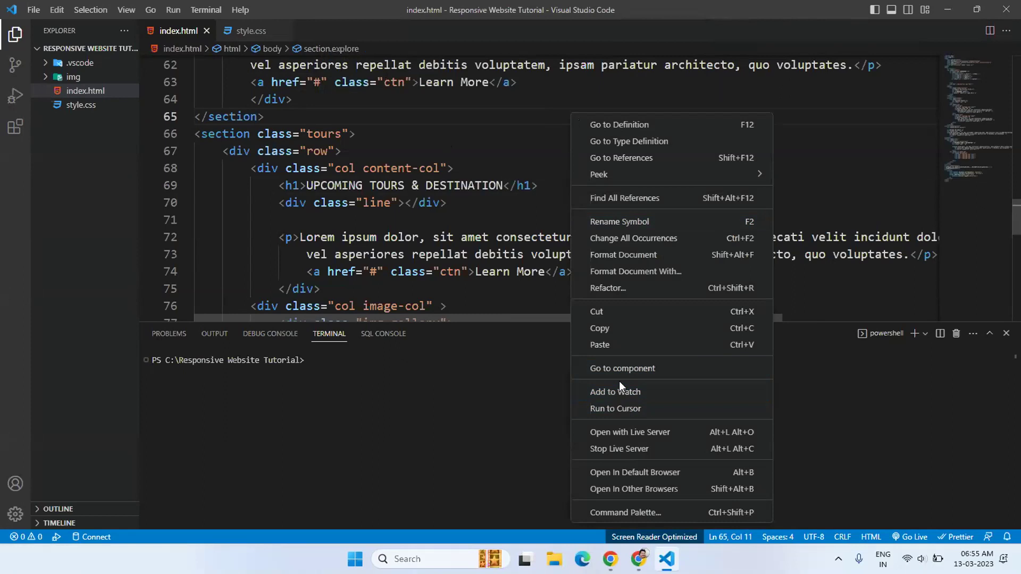
left_click(626, 433)
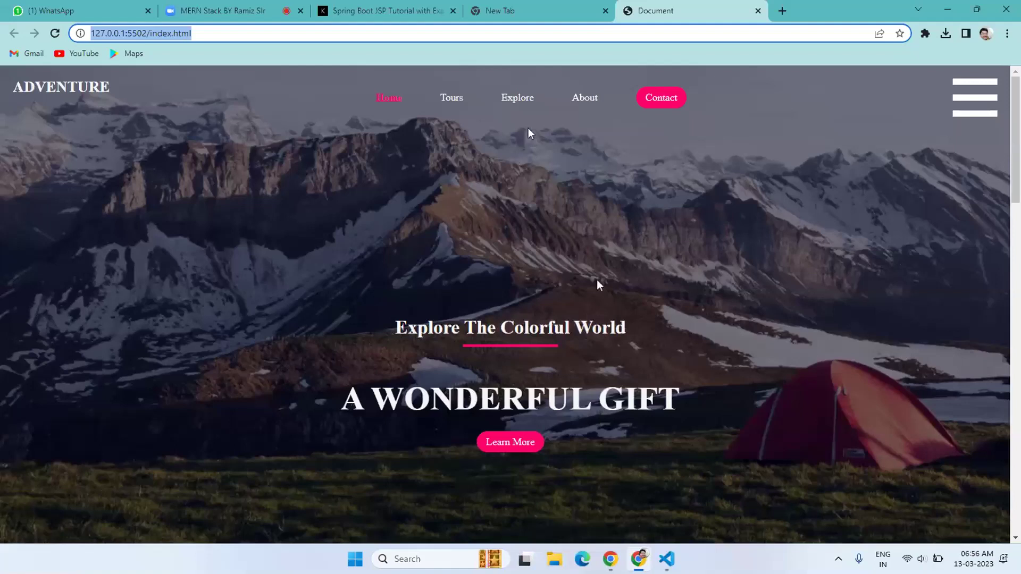
scroll(611, 256, "down", 5)
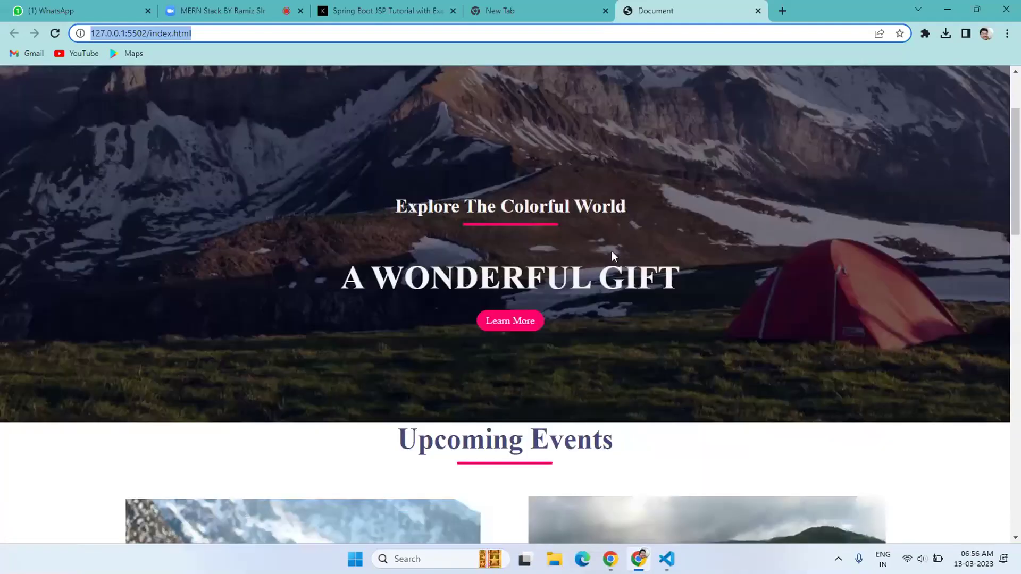
scroll(614, 256, "up", 3)
scroll(614, 256, "up", 2)
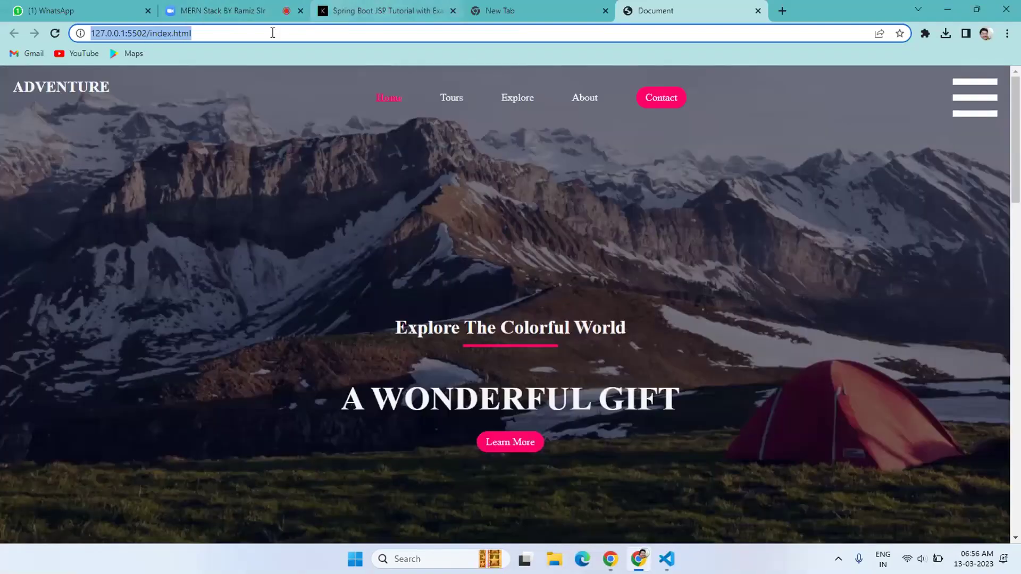
- Return to the code editor, switch to File Explorer and open the Responsive Website Tutorial folder on the C: drive
mouse_move(667, 558)
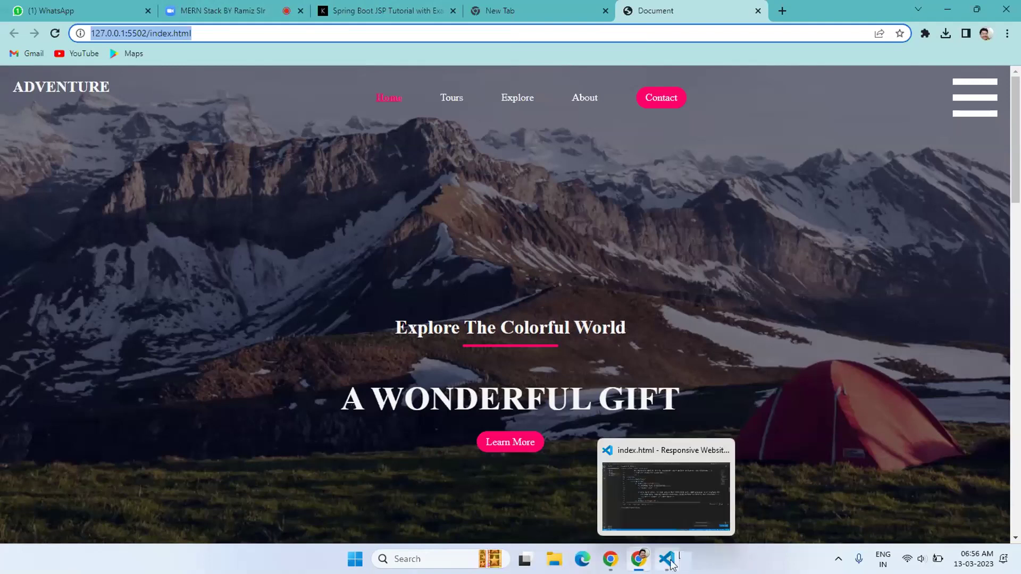
left_click(672, 496)
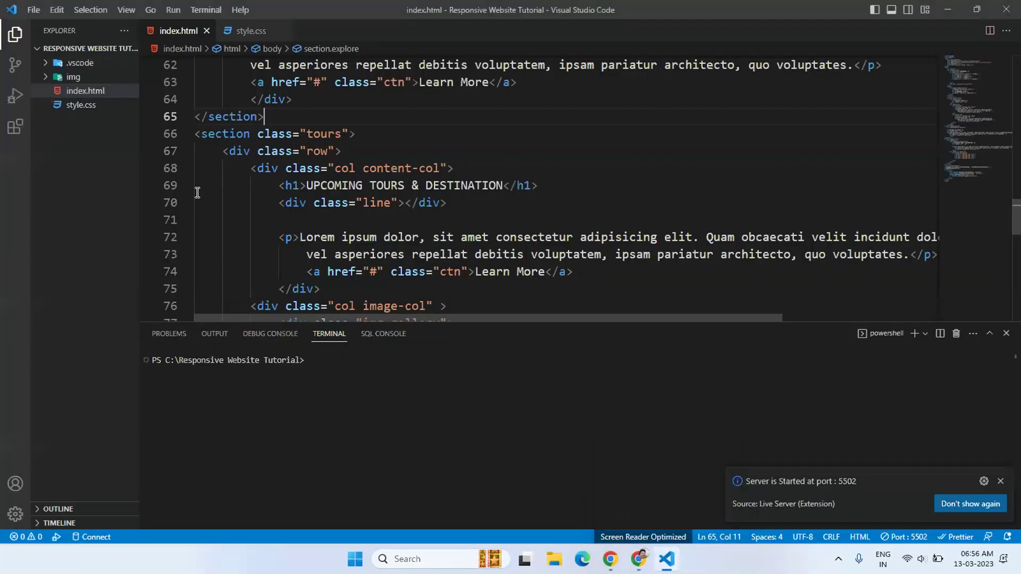
mouse_move(639, 561)
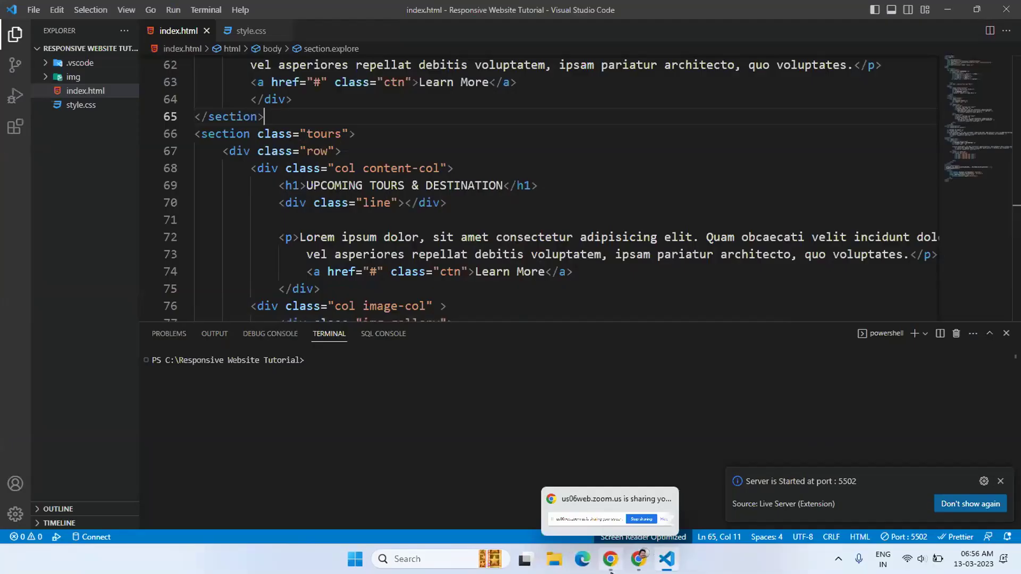
left_click(556, 559)
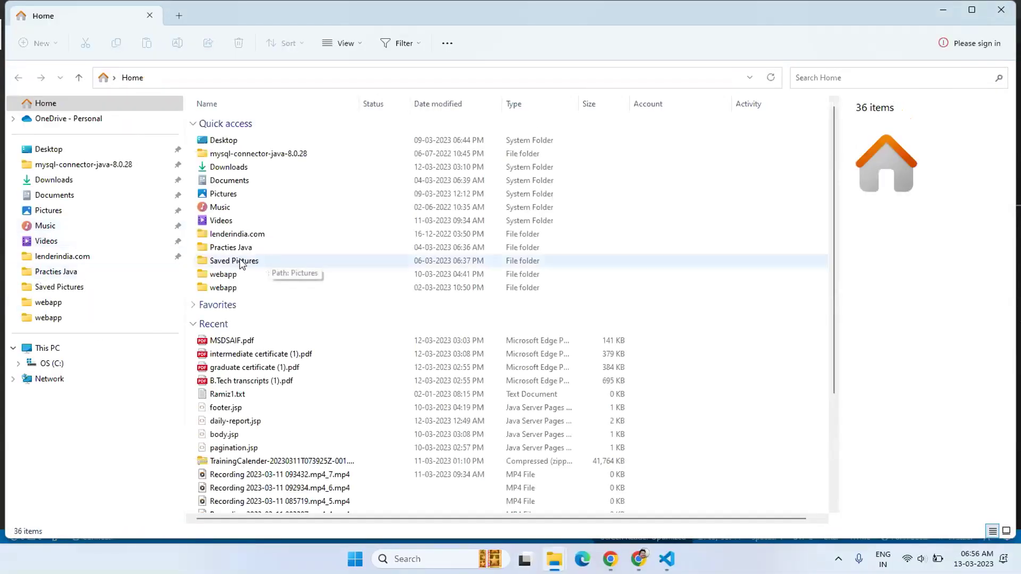
left_click(51, 363)
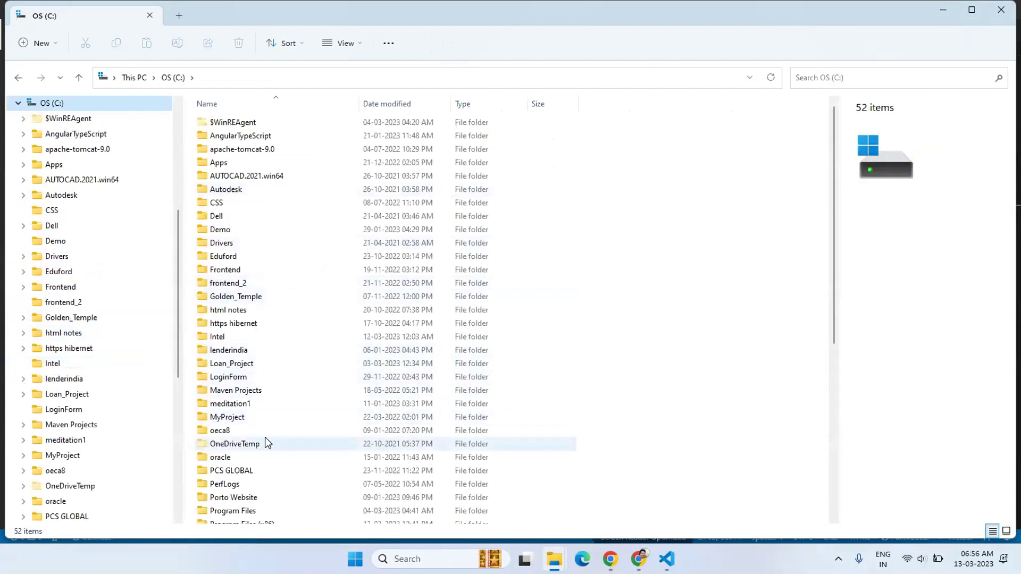
scroll(264, 443, "down", 3)
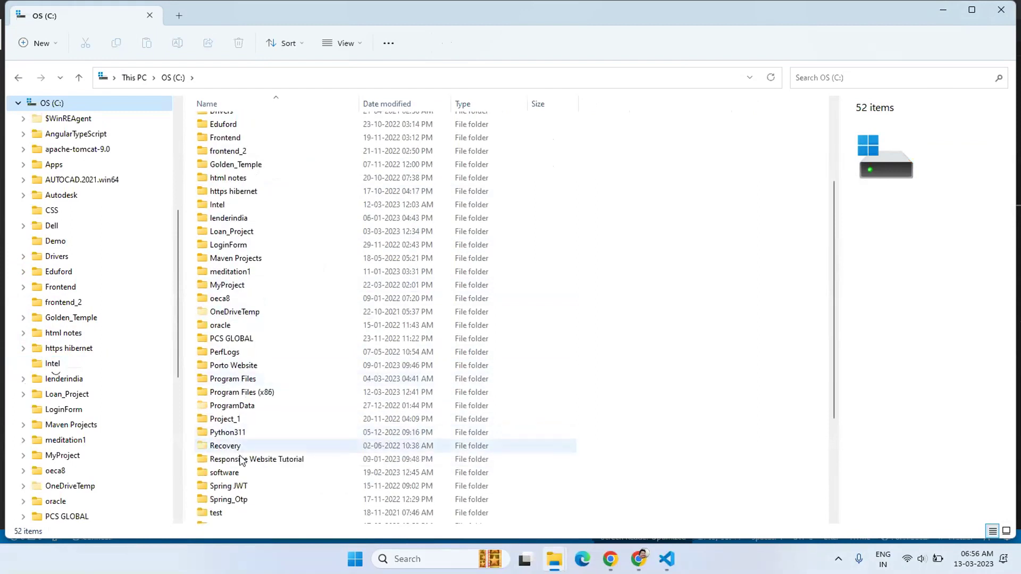
mouse_move(258, 463)
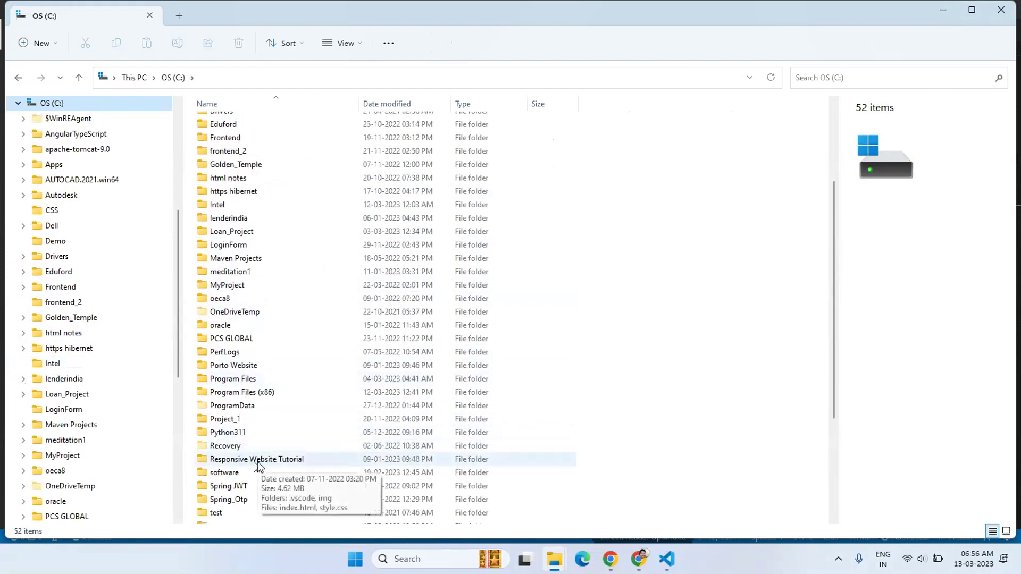
left_click(257, 462)
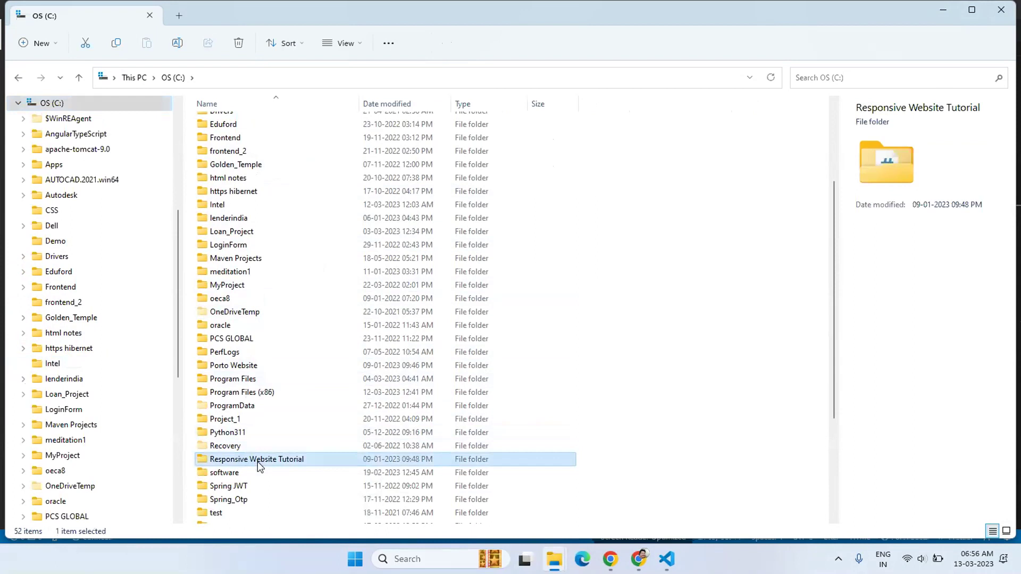
double_click(258, 462)
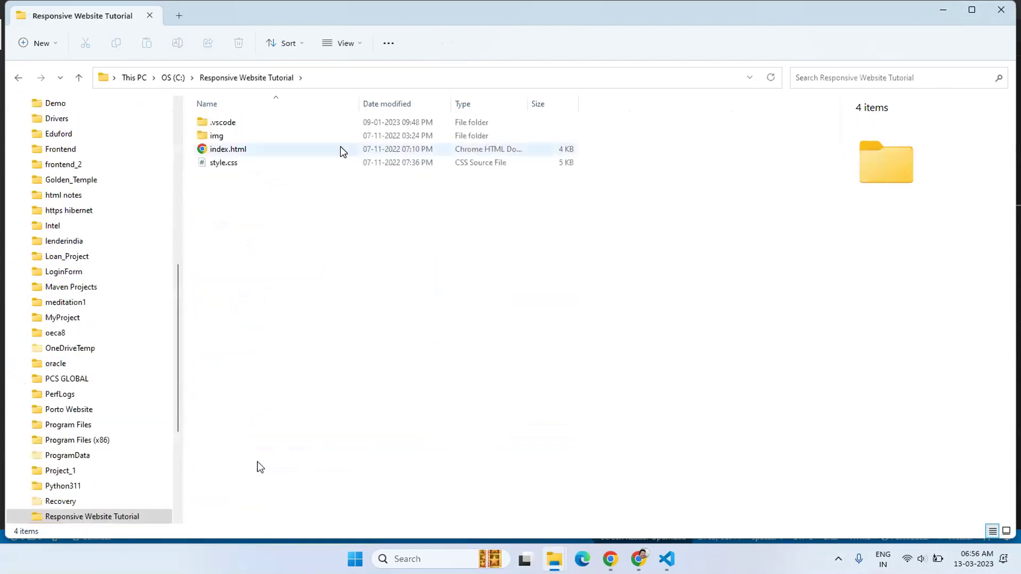
right_click(436, 339)
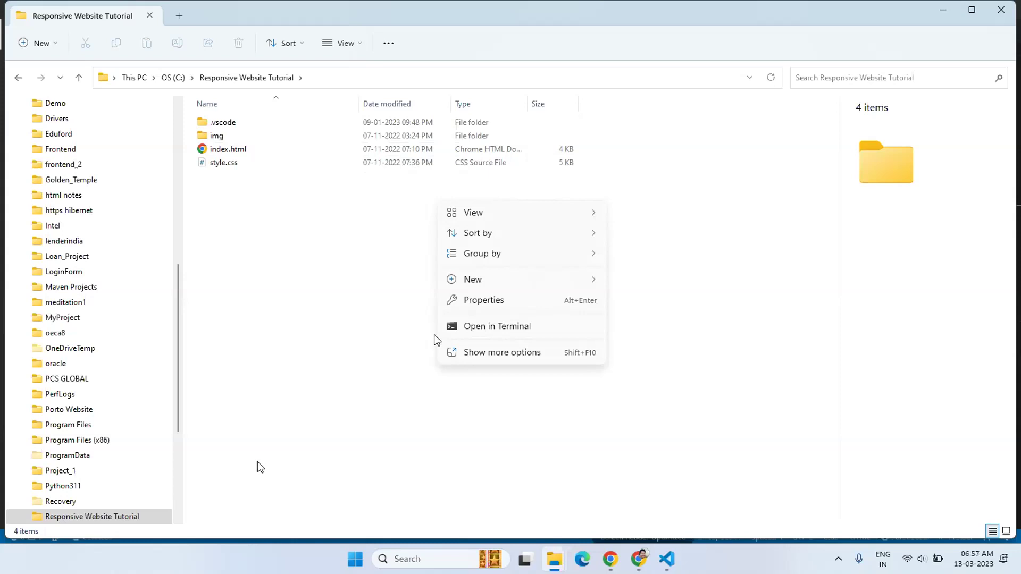
left_click(514, 355)
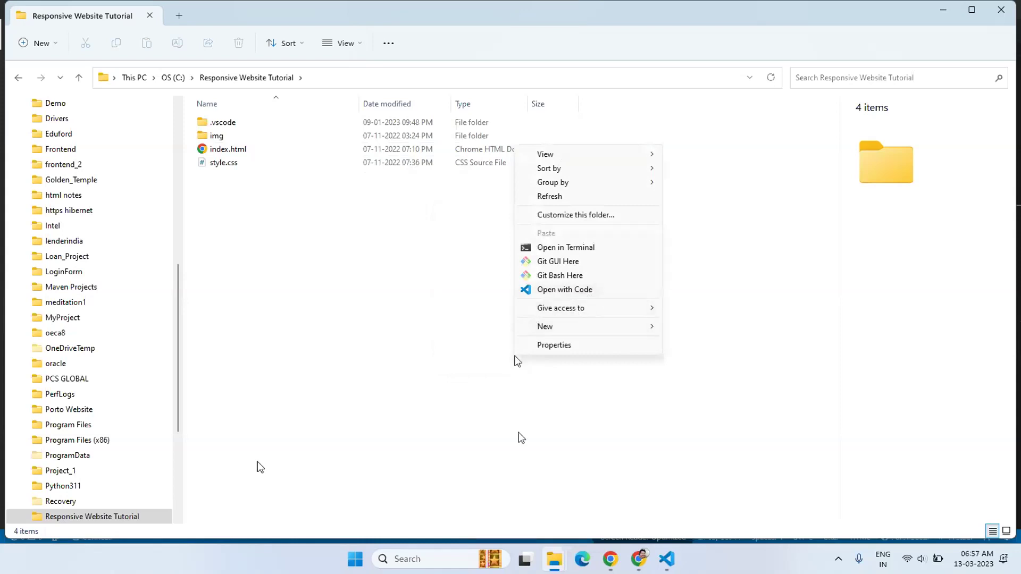
left_click(382, 353)
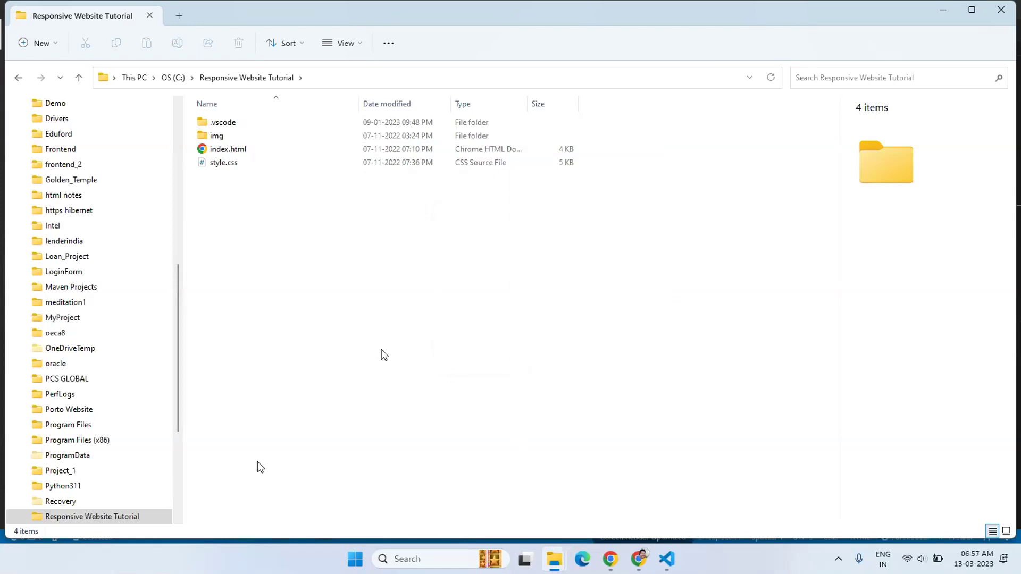
- Open a PowerShell window in the Responsive Website Tutorial folder and run node --version
right_click(413, 307)
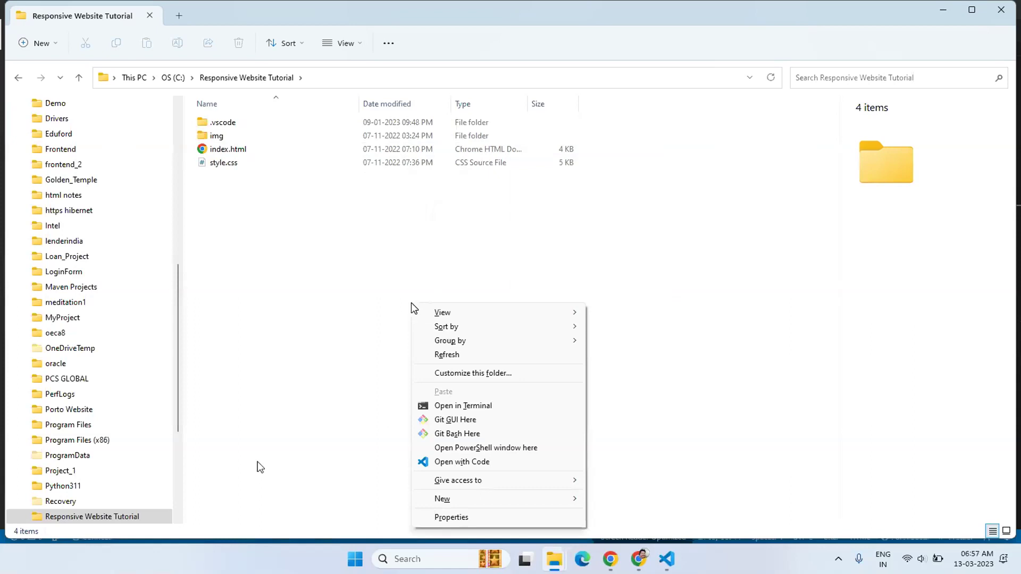
left_click(495, 448)
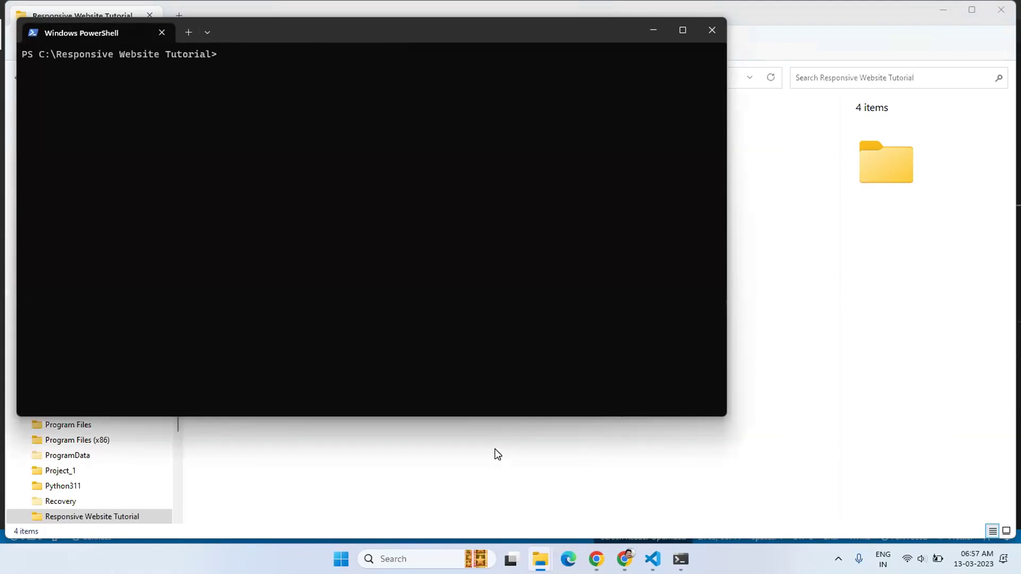
type("npm")
key("BackSpace")
key("BackSpace")
type("ode--")
key("BackSpace")
key("BackSpace")
type("--version")
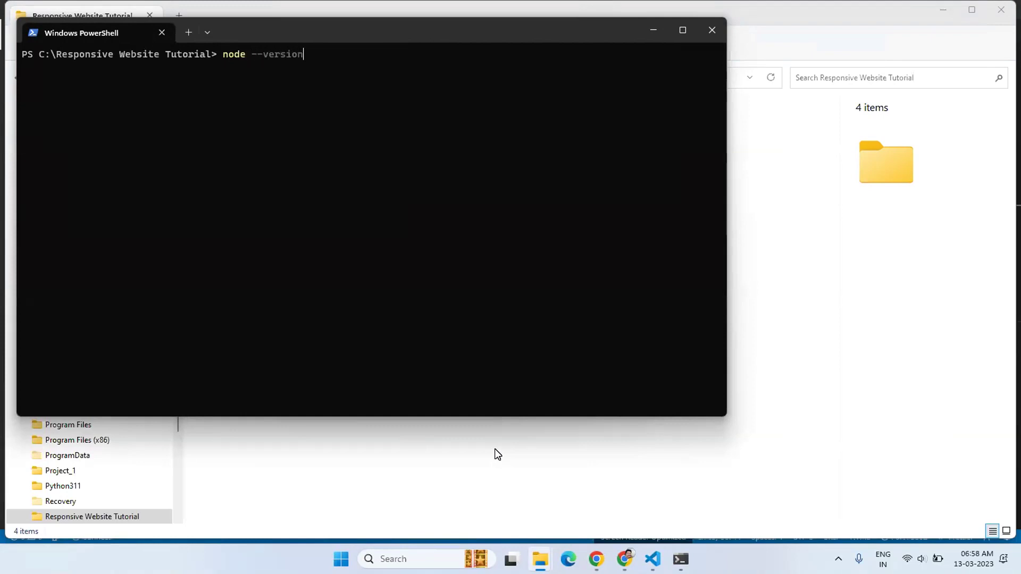
key("Return")
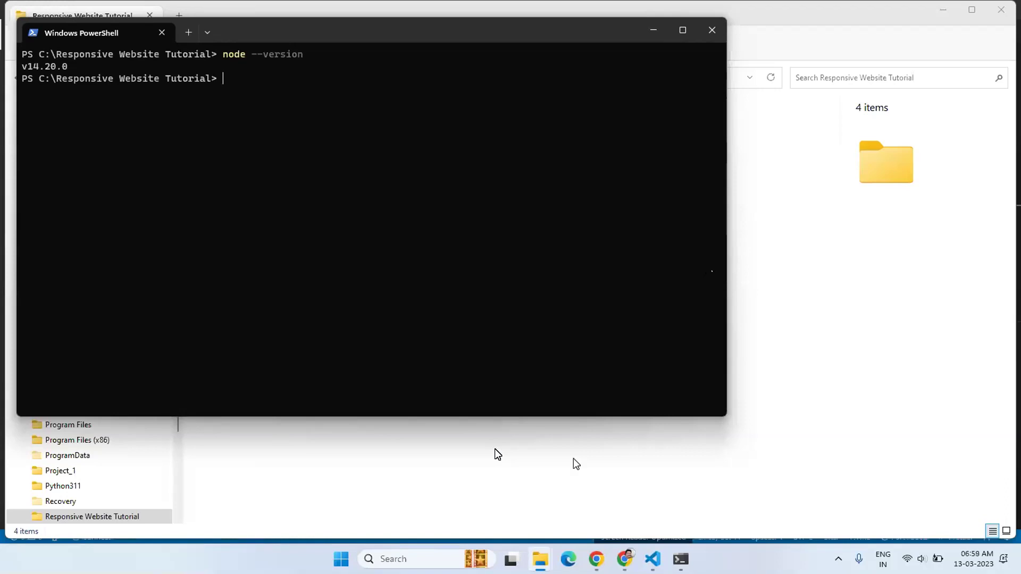
- Close the PowerShell window and stop the Zoom screen sharing
left_click(711, 30)
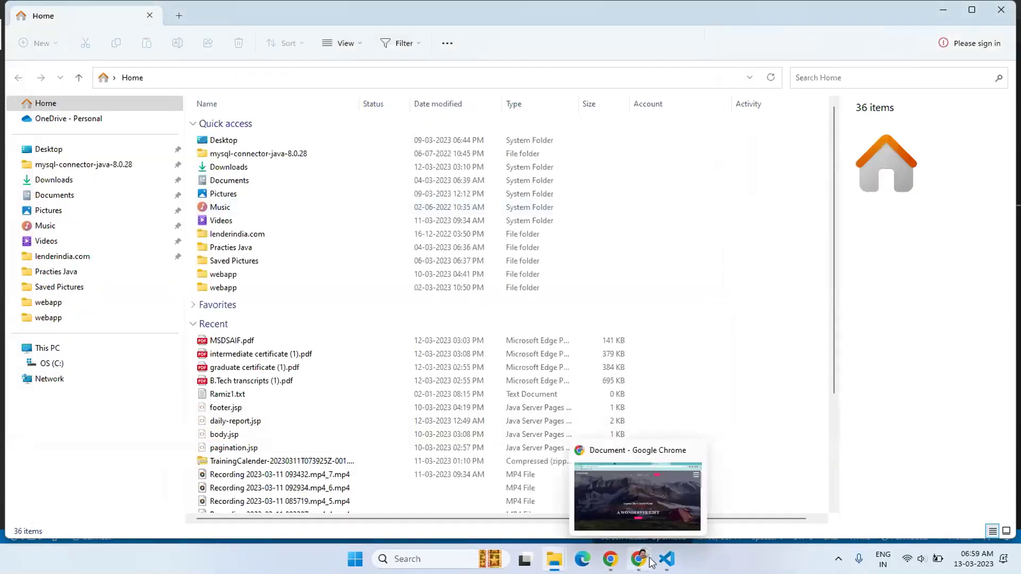
mouse_move(609, 570)
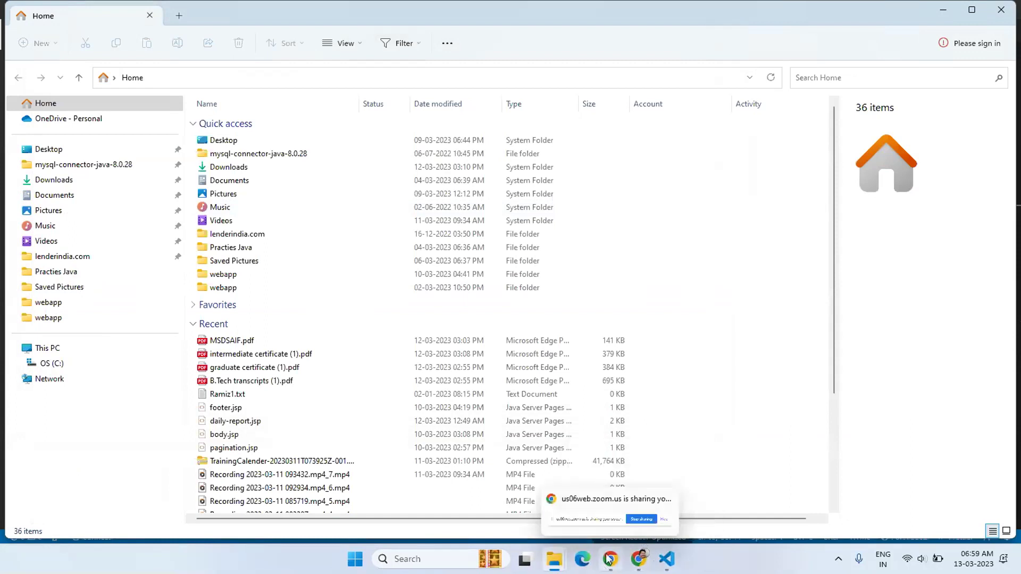
left_click(648, 511)
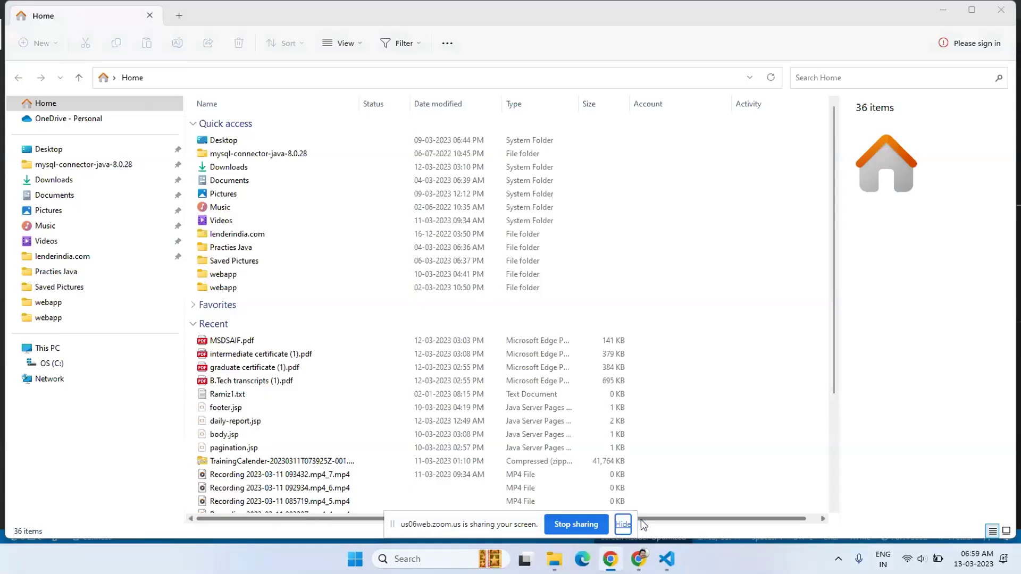
left_click(563, 525)
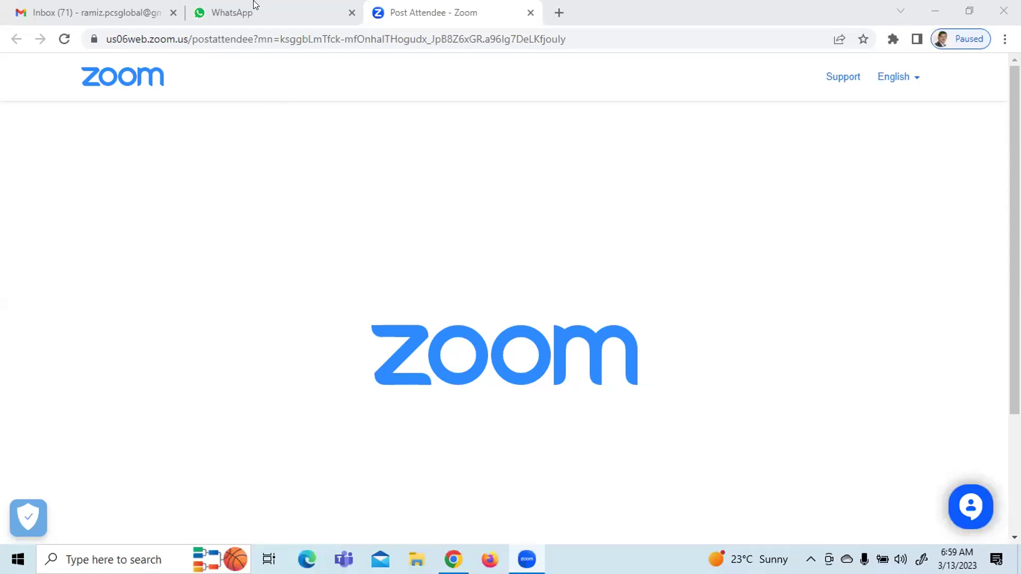
- Search Google for "node js download" in a new browser tab and open the Downloads page on nodejs.org
left_click(561, 11)
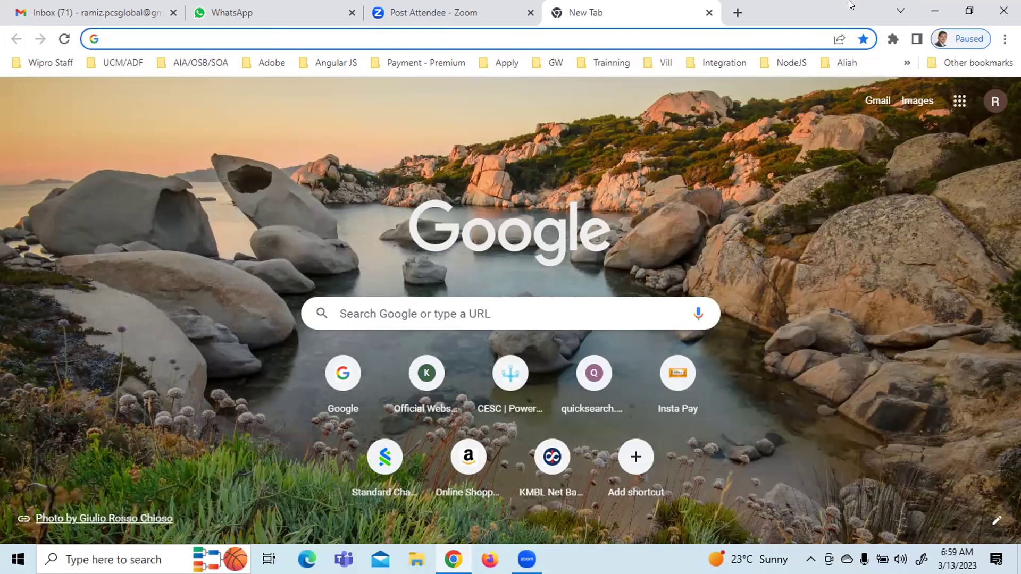
type("node")
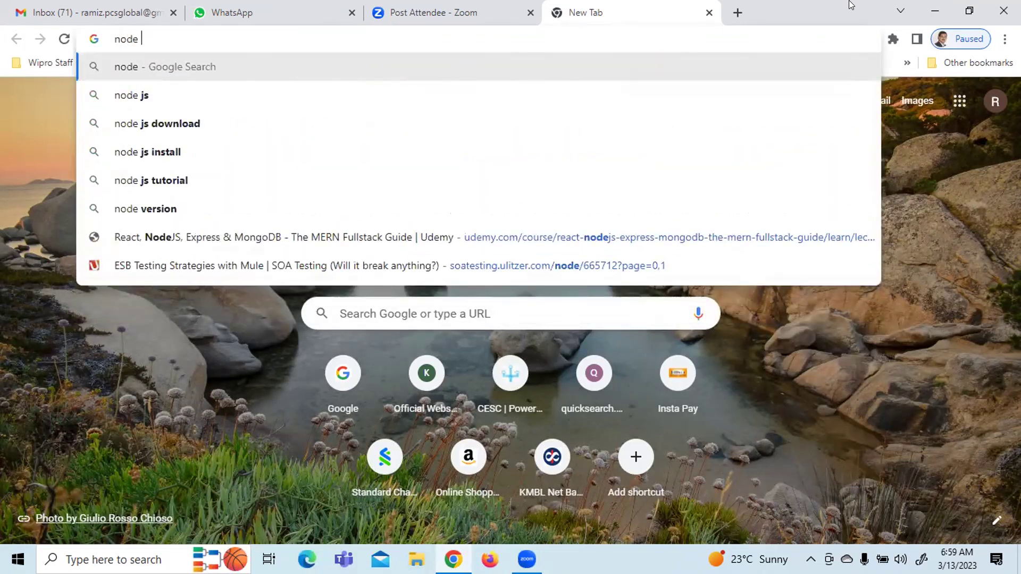
type(" js")
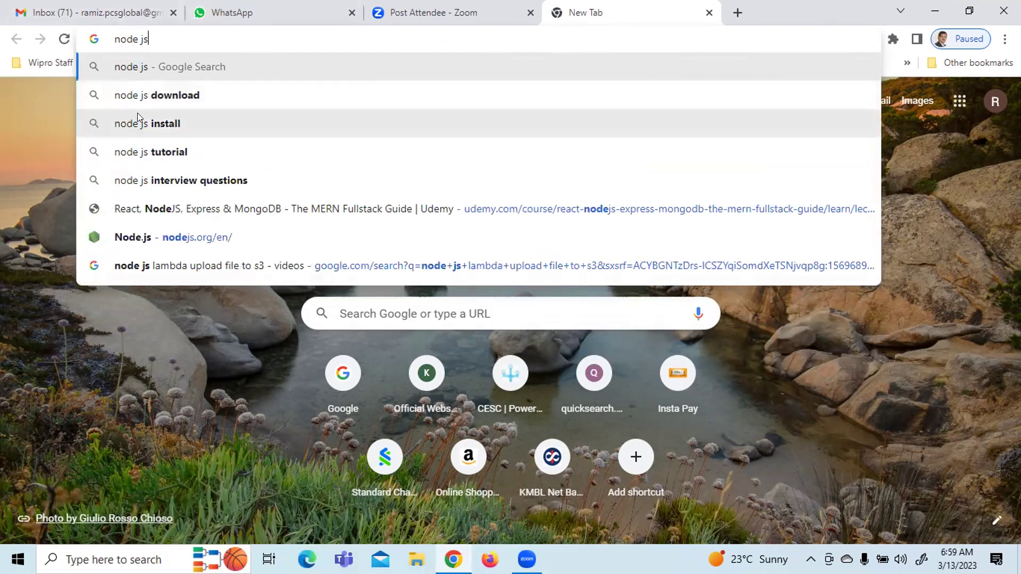
left_click(161, 101)
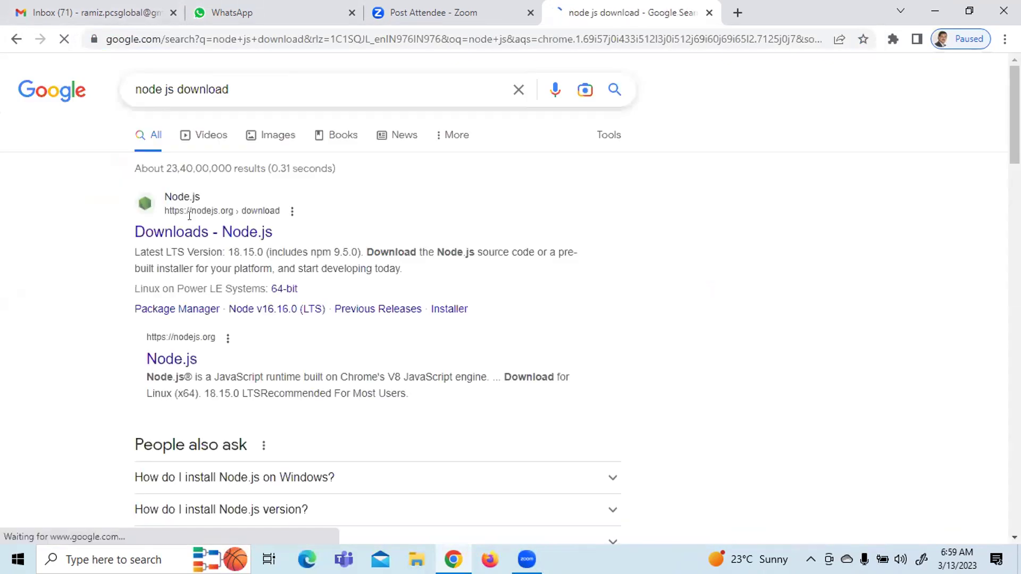
left_click(223, 237)
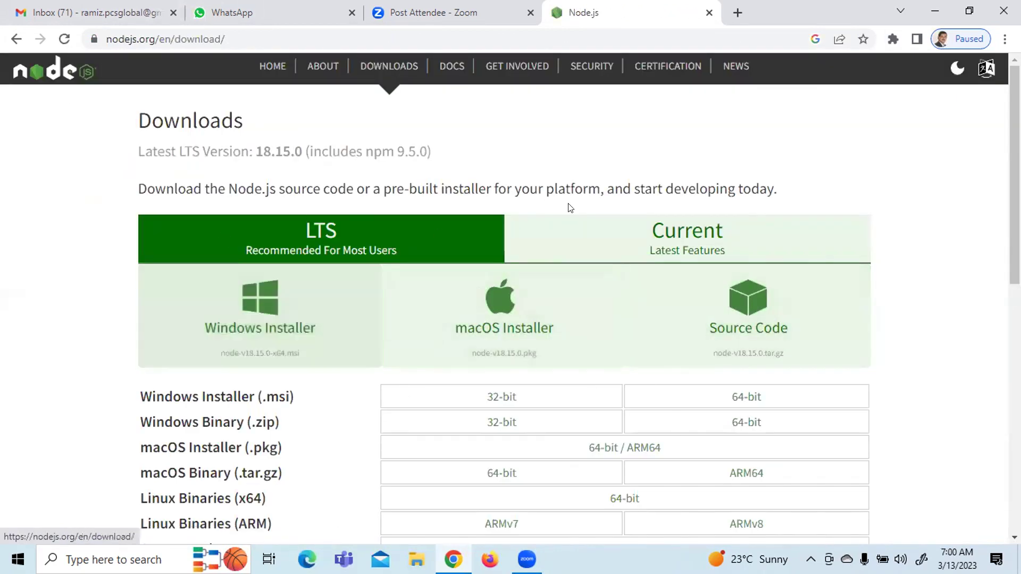
- Review the Node.js Downloads page, from the LTS installers to the additional platforms and the release links below them
scroll(1001, 131, "down", 5)
scroll(1002, 132, "up", 5)
scroll(1002, 131, "down", 3)
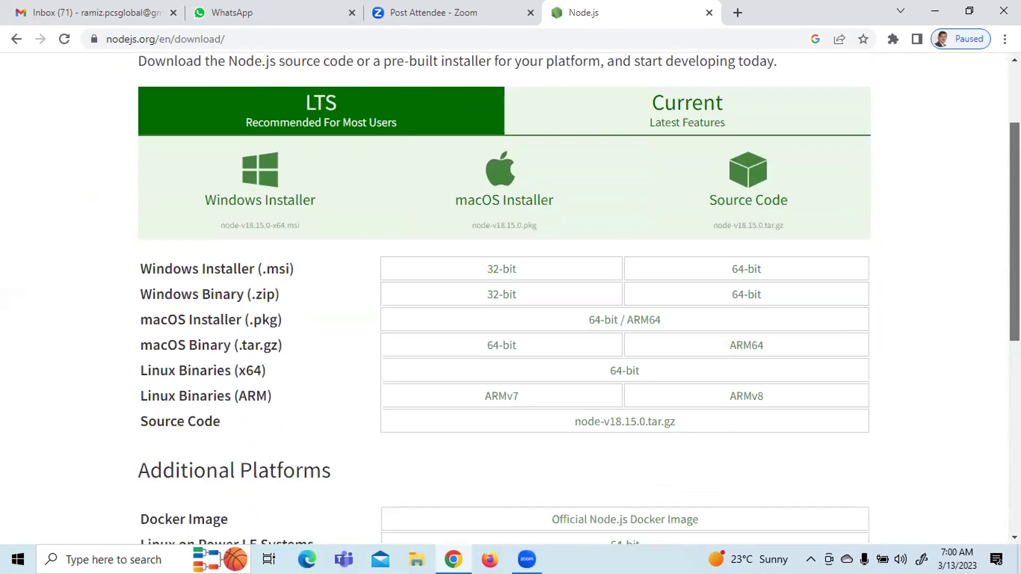
left_click_drag(539, 225, 501, 226)
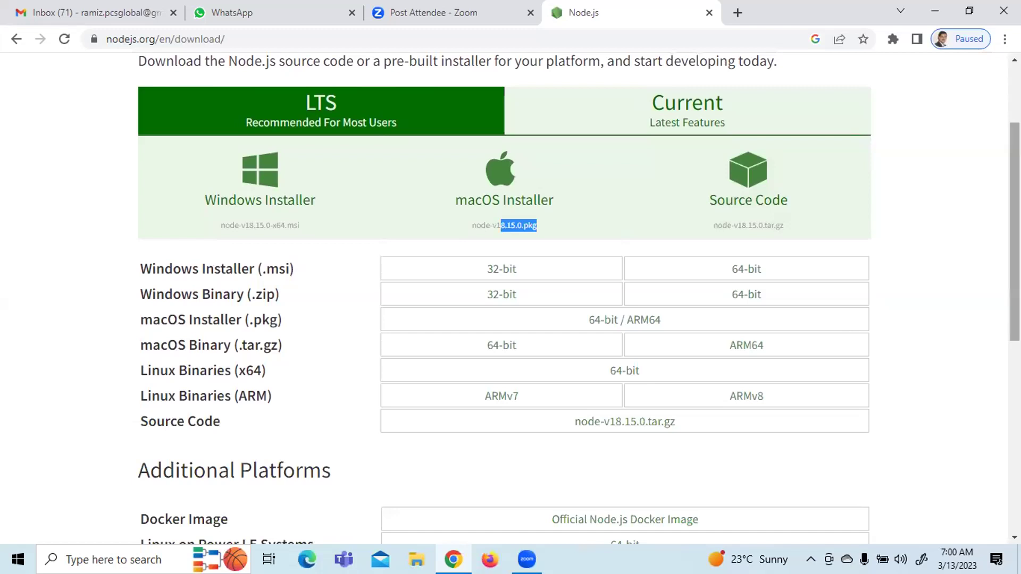
scroll(1014, 231, "down", 6)
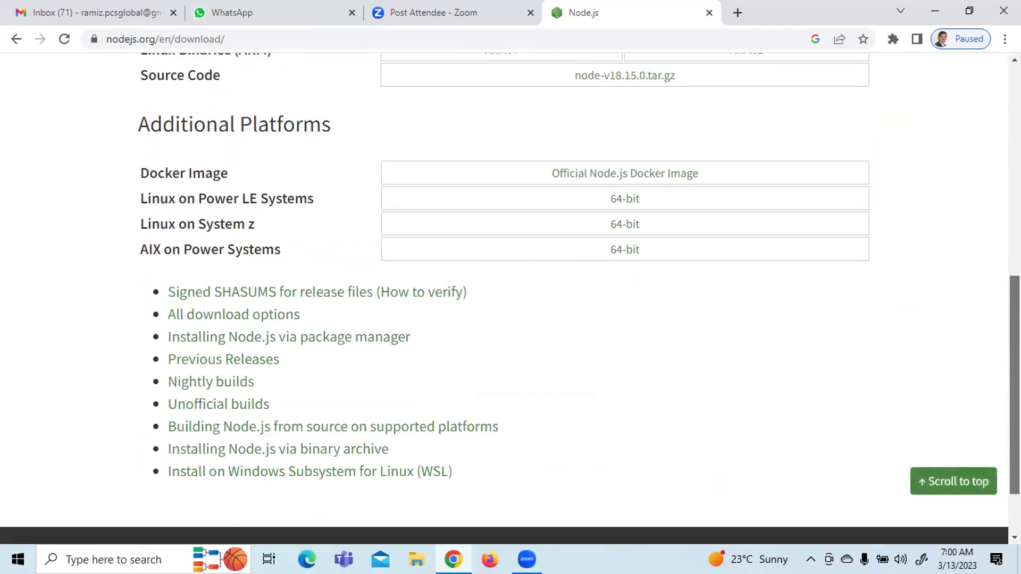
- Switch to File Explorer and open the Training folder on New Volume (F:)
scroll(1015, 232, "up", 7)
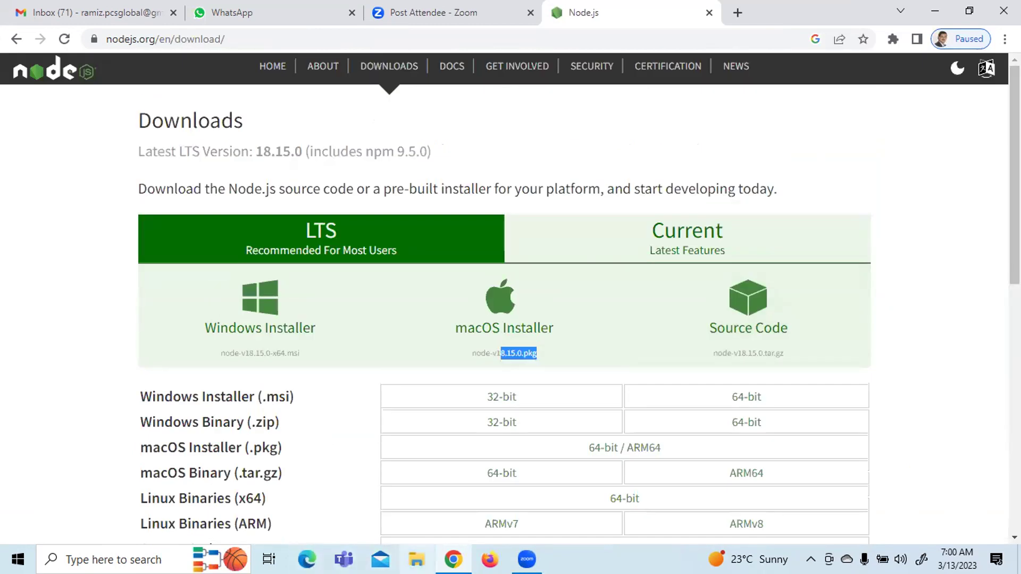
mouse_move(453, 559)
left_click(453, 560)
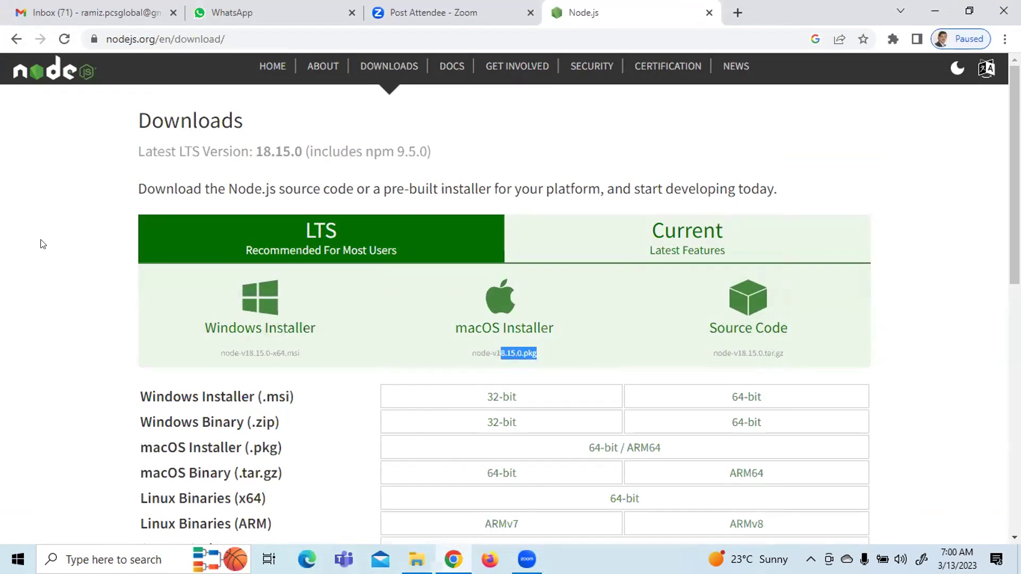
key("super+e")
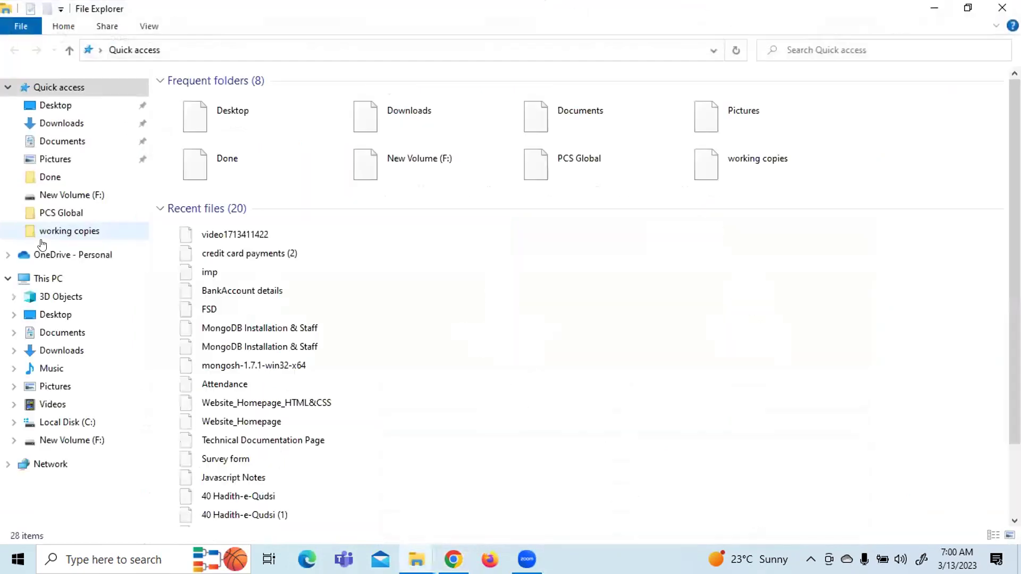
left_click(84, 447)
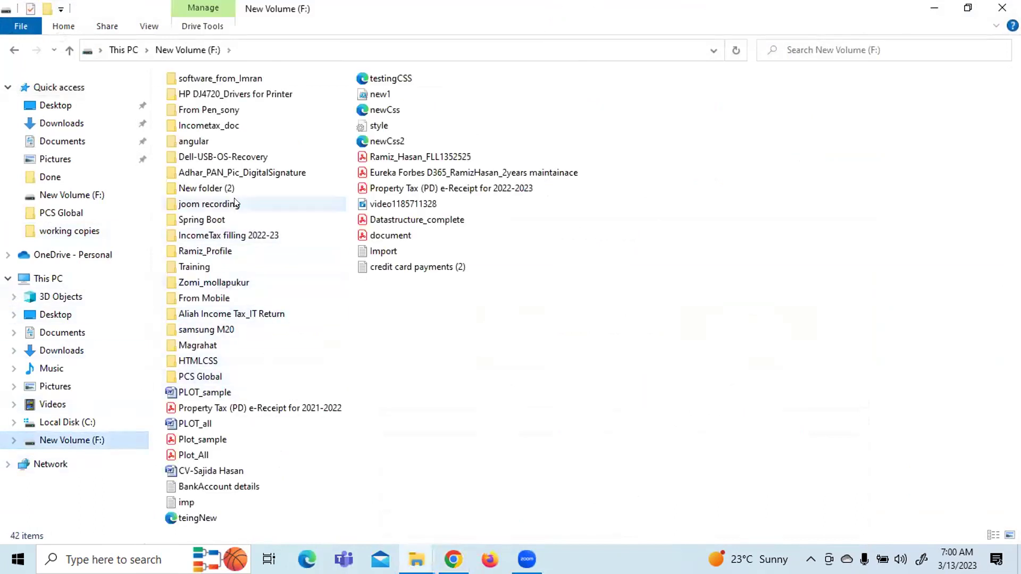
double_click(195, 267)
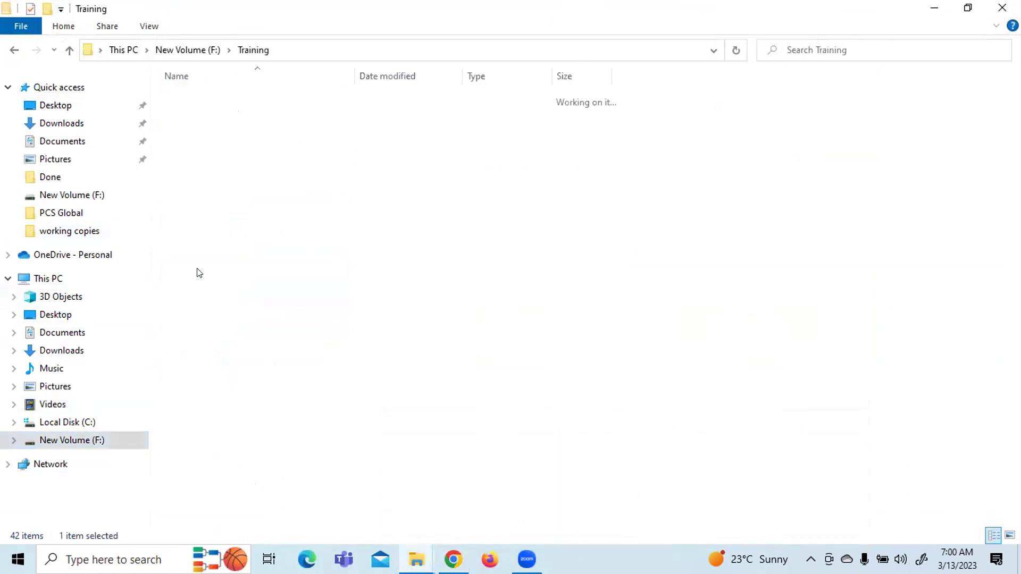
- Open a PowerShell window in the Training folder and close it again
right_click(232, 235)
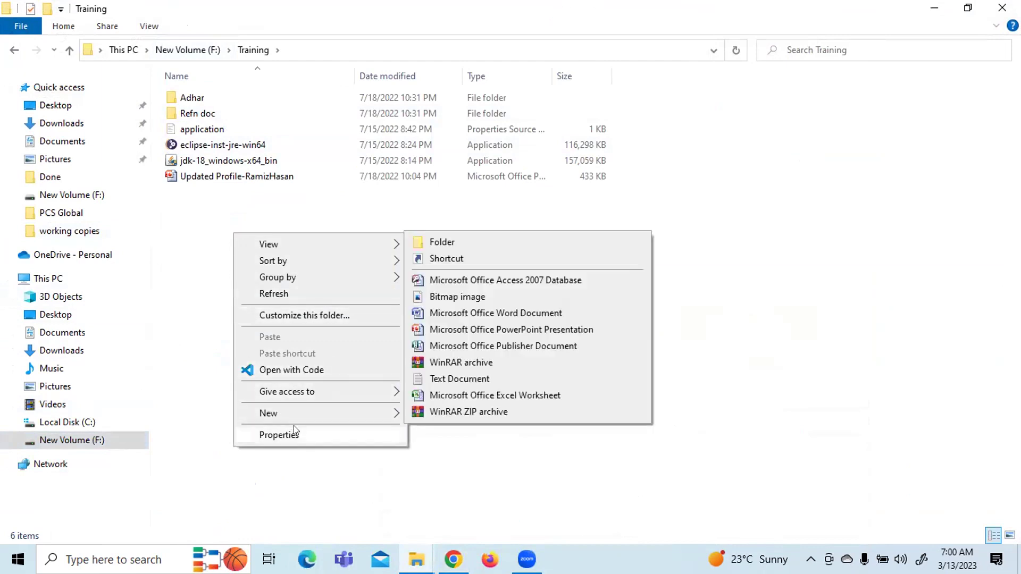
left_click(482, 451)
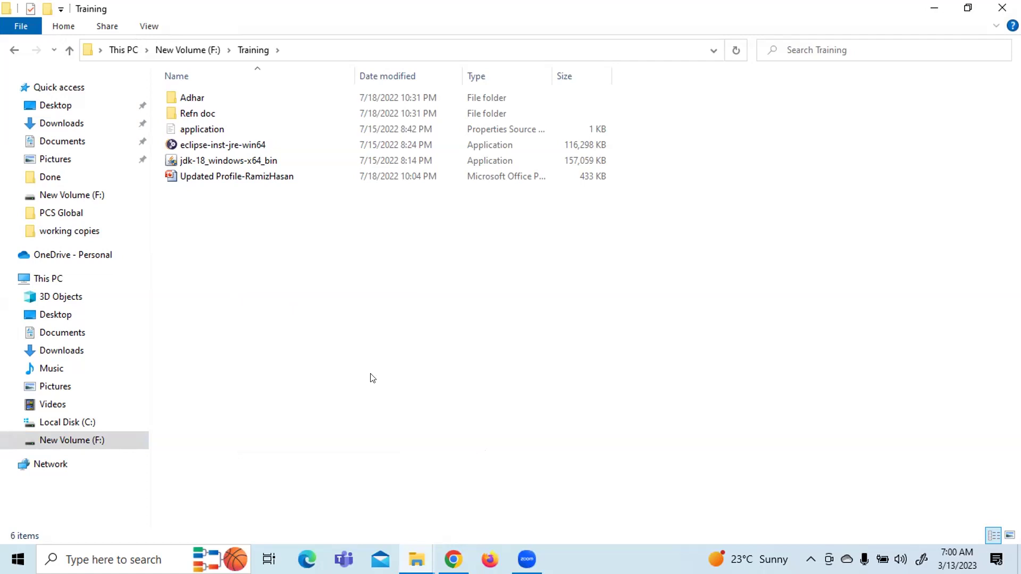
right_click(259, 333)
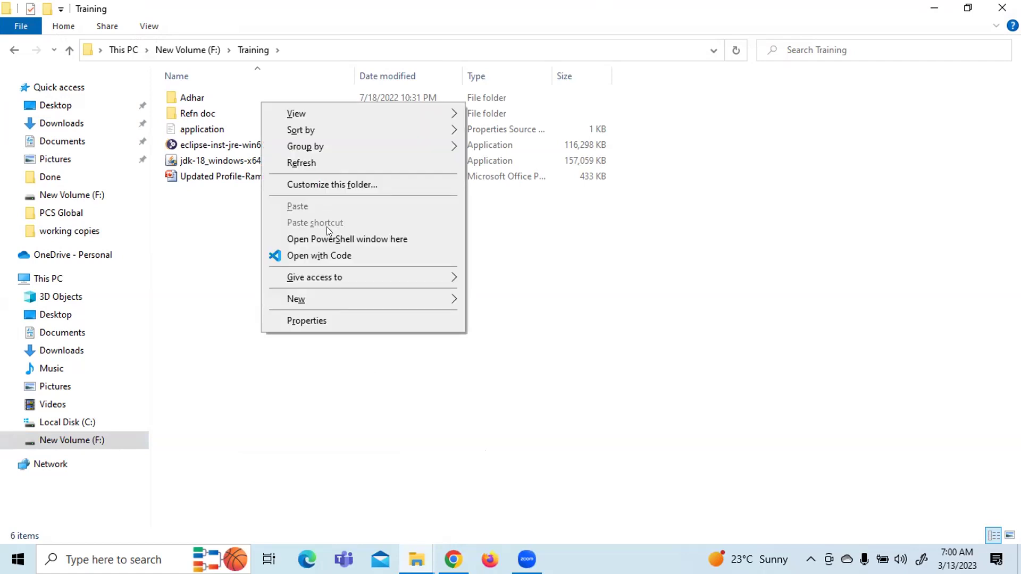
left_click(367, 240)
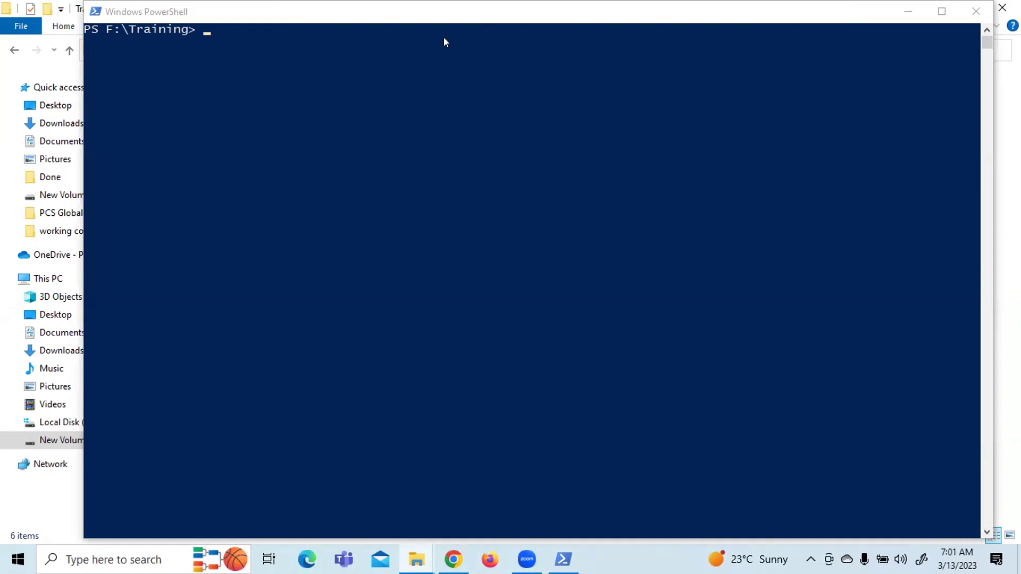
left_click(976, 8)
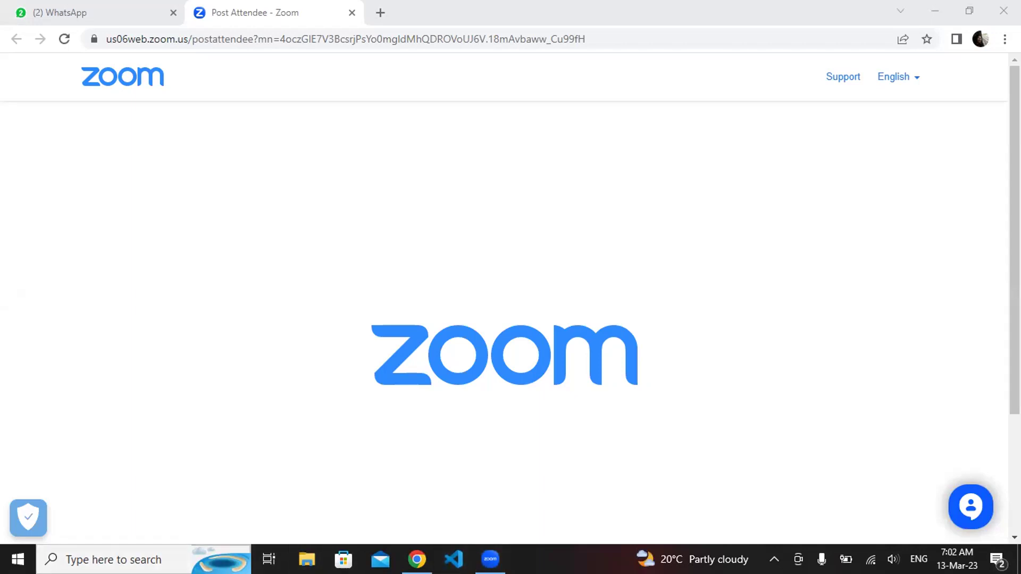
- Find cmd through the Windows search and open a Command Prompt window
left_click(114, 560)
type("cmd")
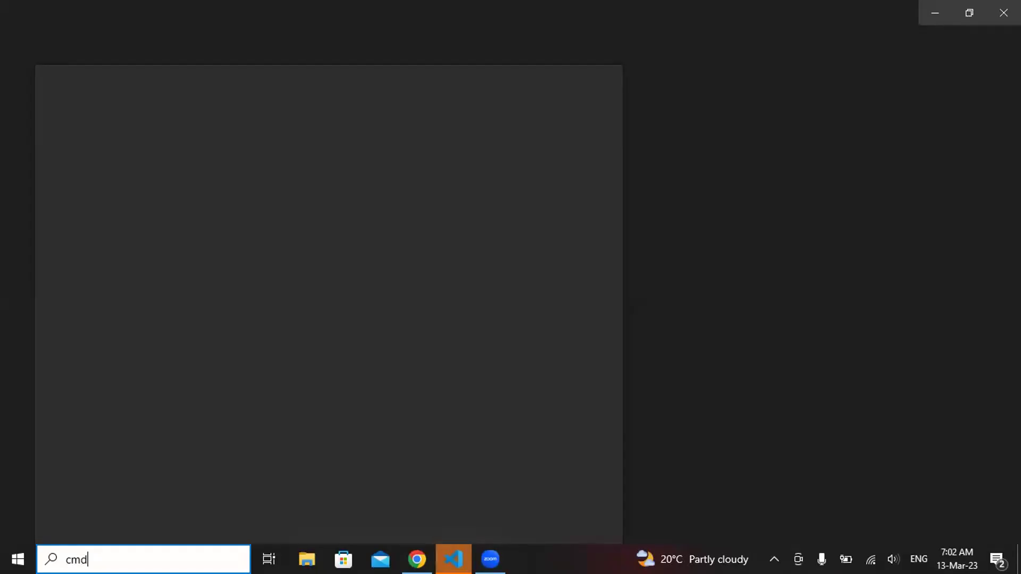
key("Return")
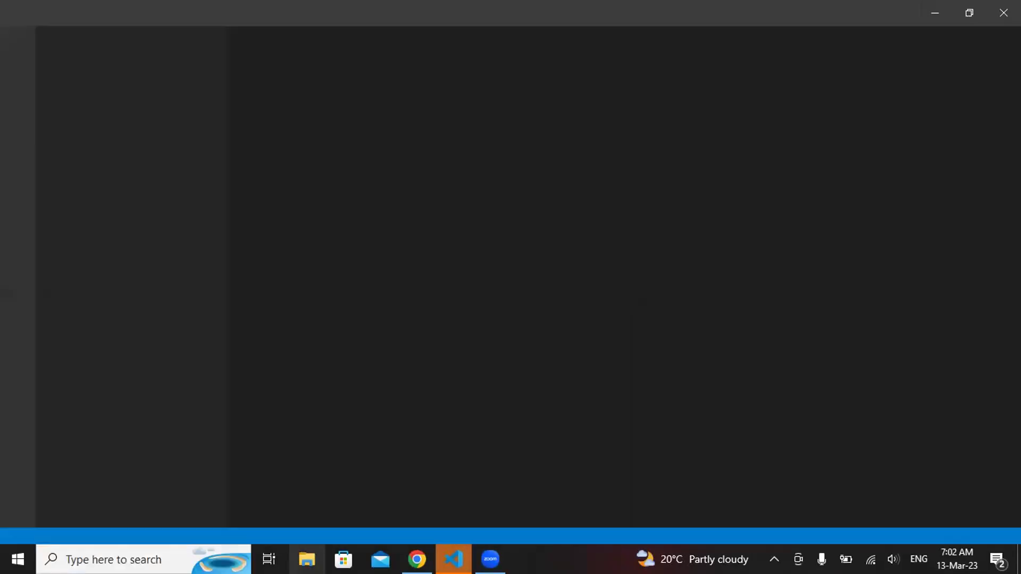
mouse_move(417, 559)
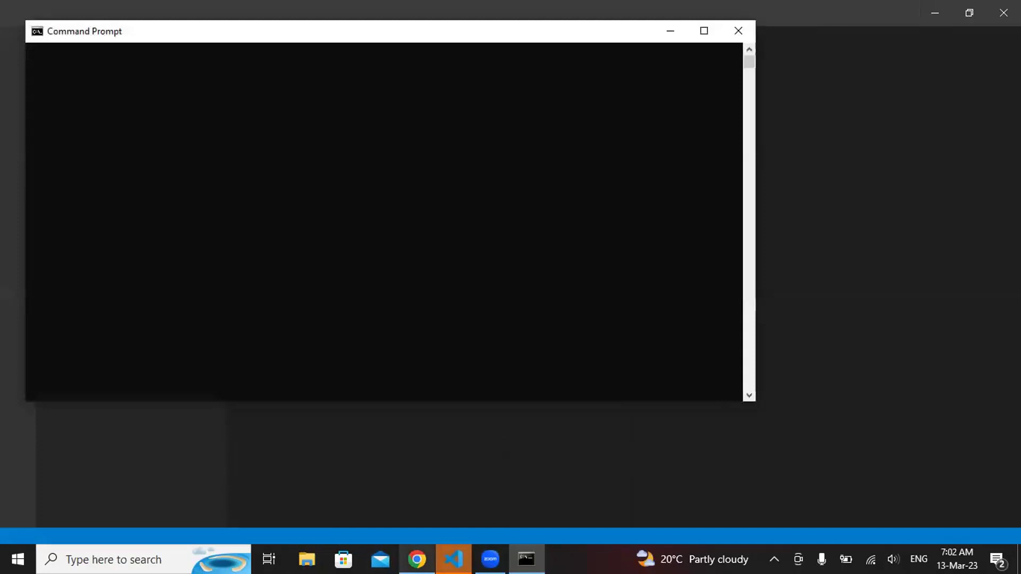
left_click(437, 361)
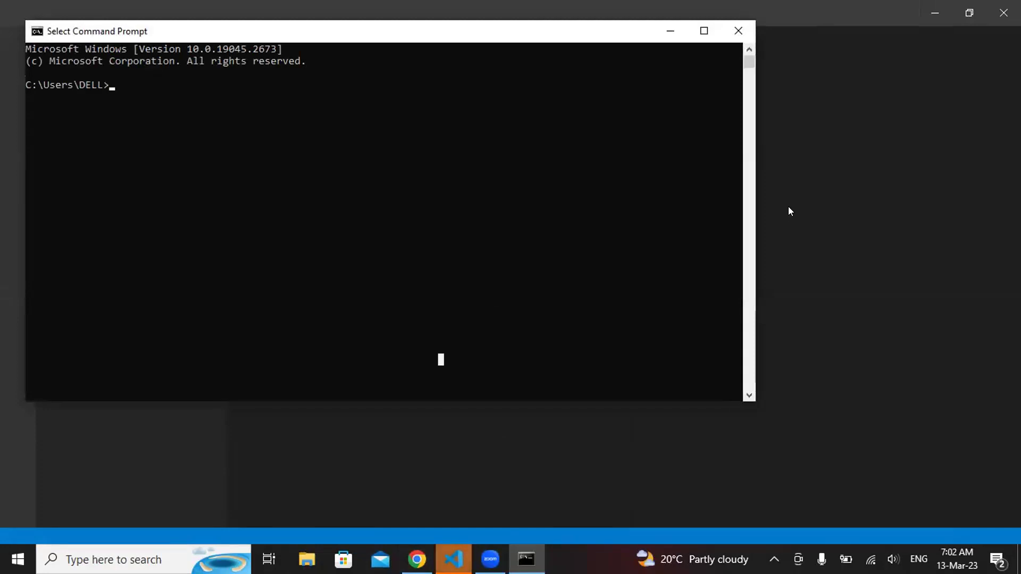
left_click(790, 168)
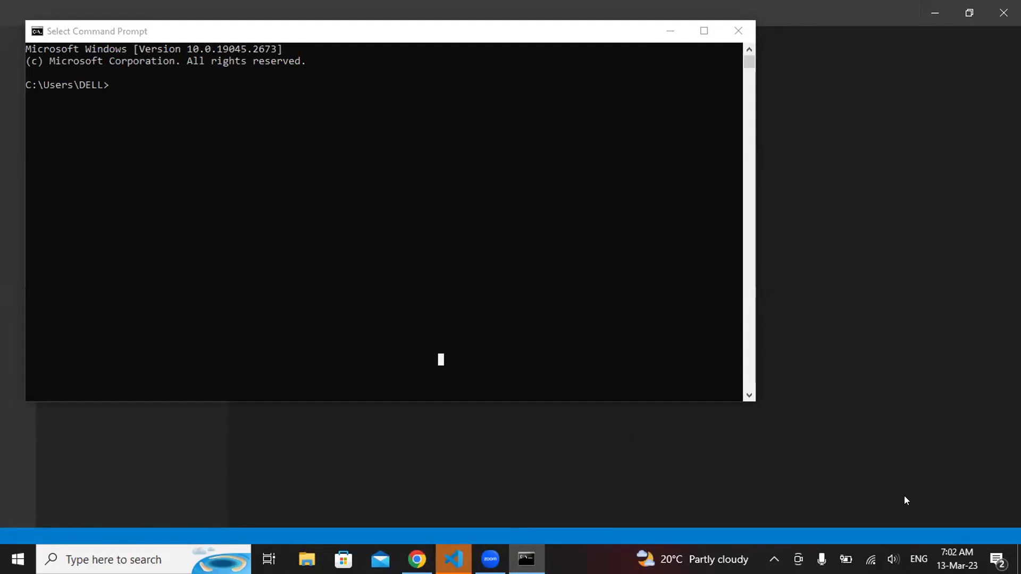
left_click(241, 93)
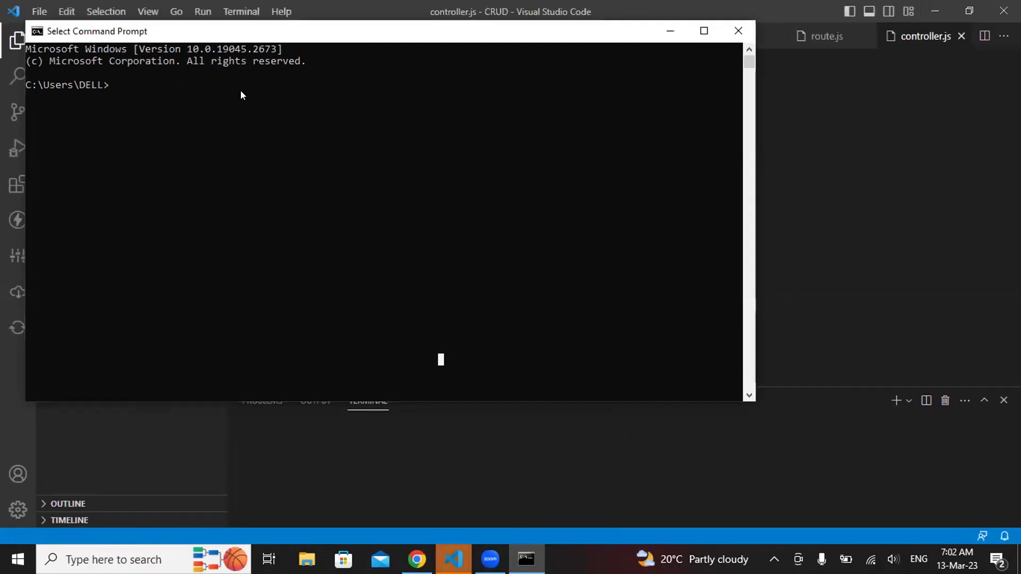
- Run npm --version in Command Prompt and dismiss the feedback survey in Visual Studio Code
type("n")
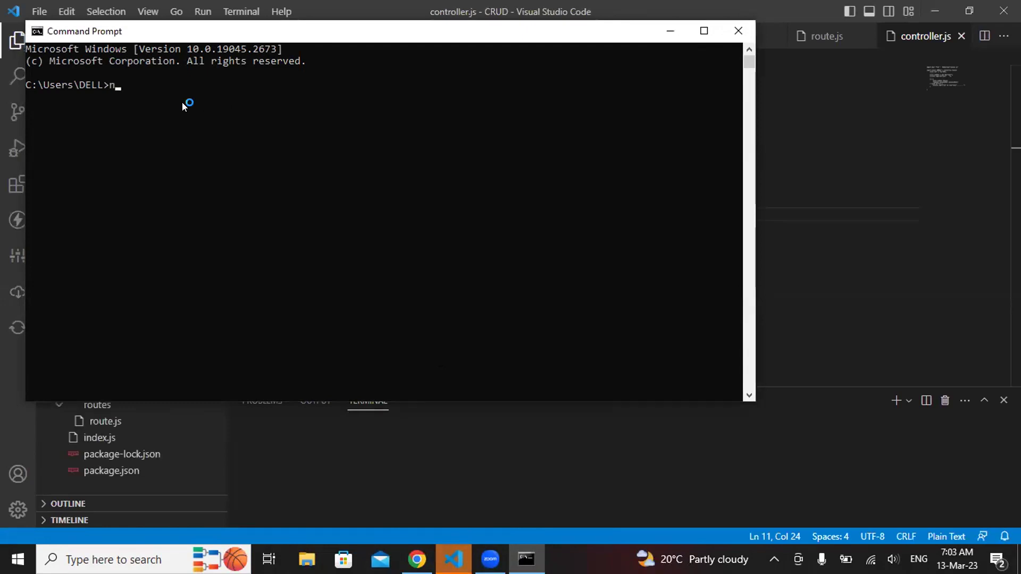
type("pm --version")
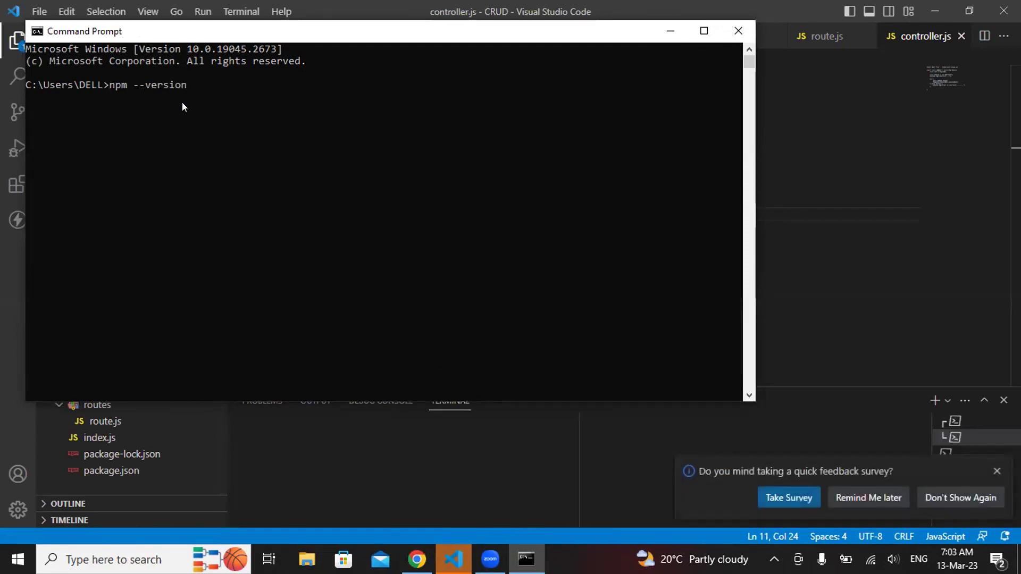
key("Return")
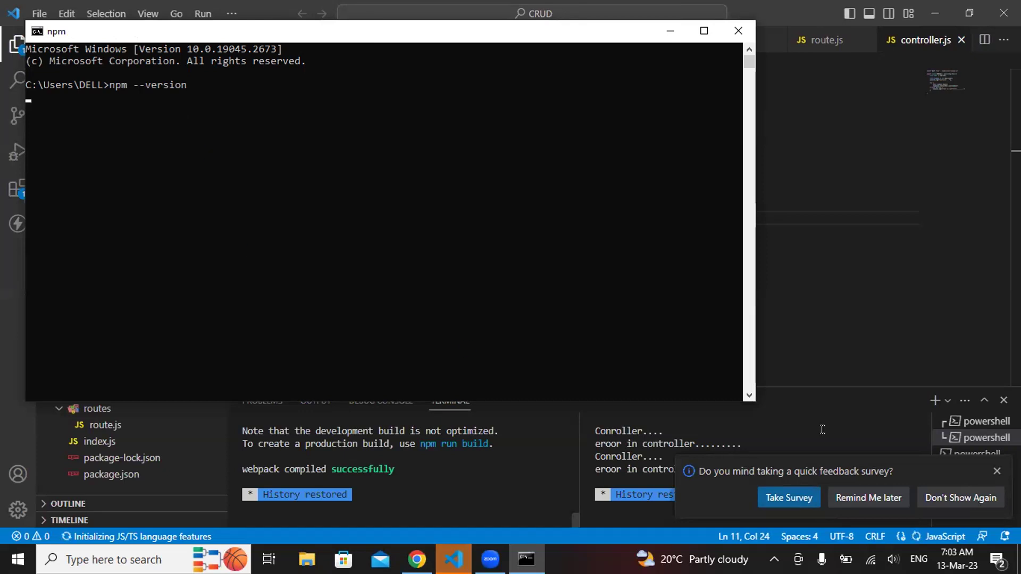
left_click(996, 471)
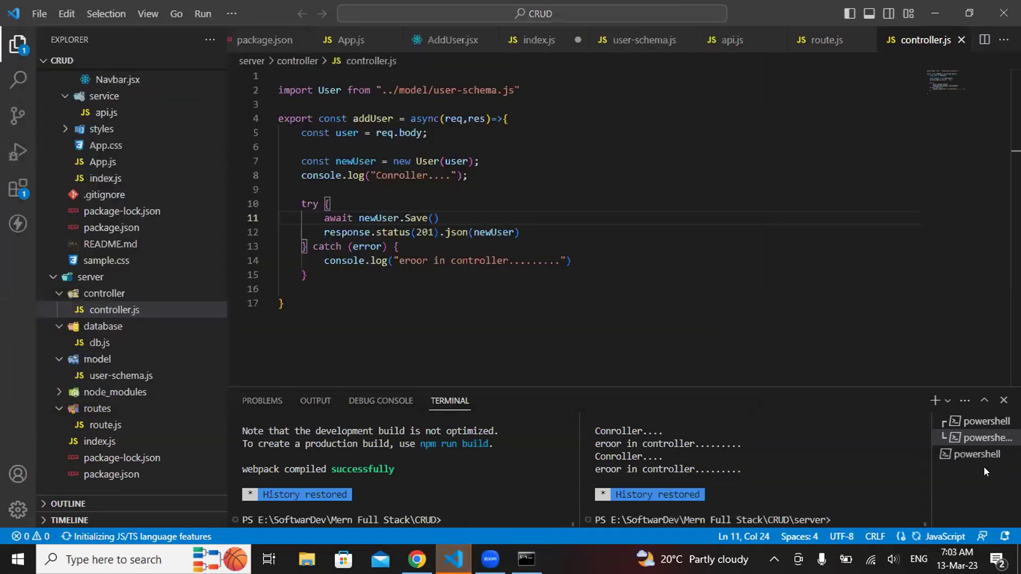
left_click(527, 558)
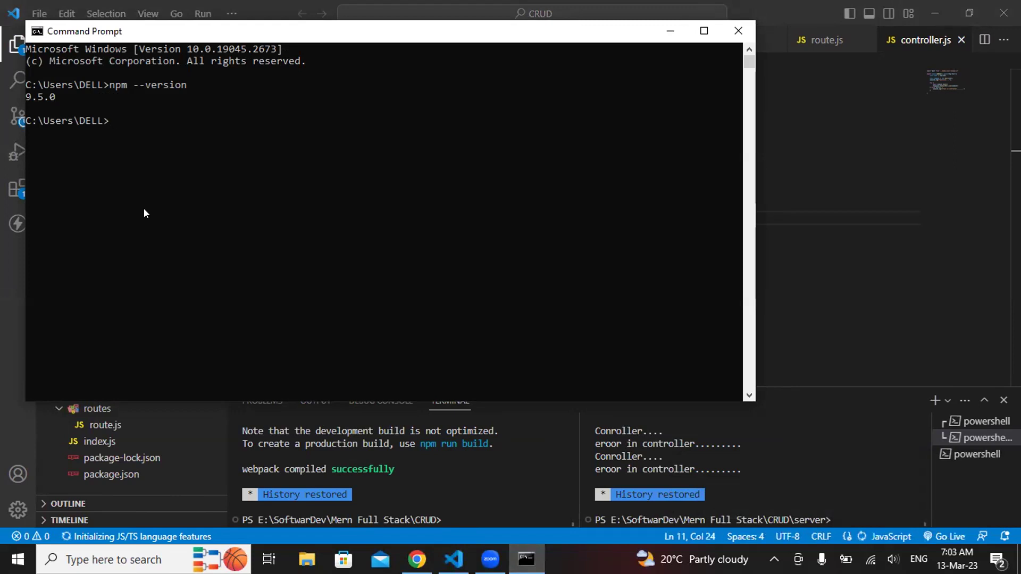
- Run npx --version in Command Prompt and switch to the CRUD project in Visual Studio Code
type("npx --version")
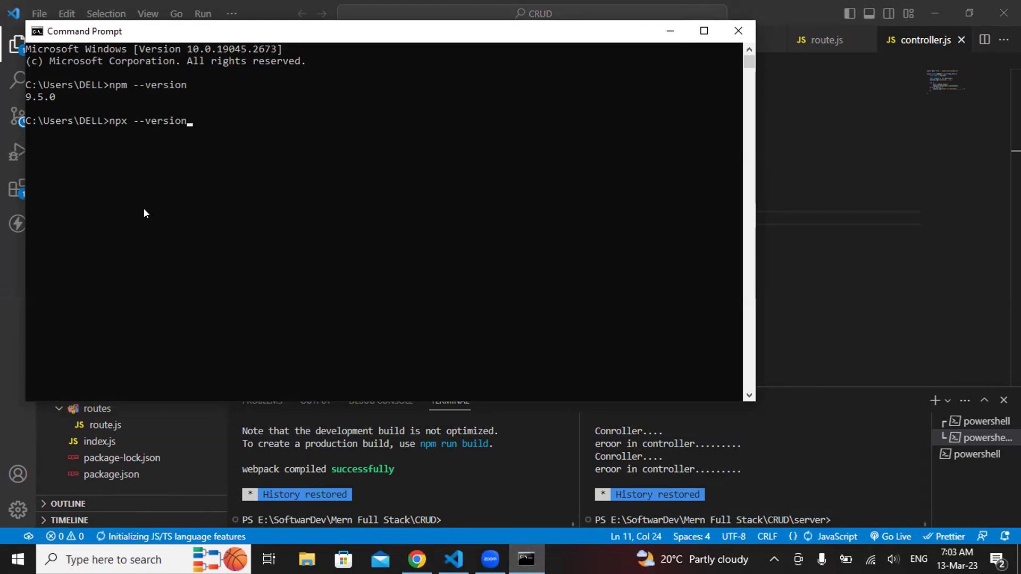
key("Return")
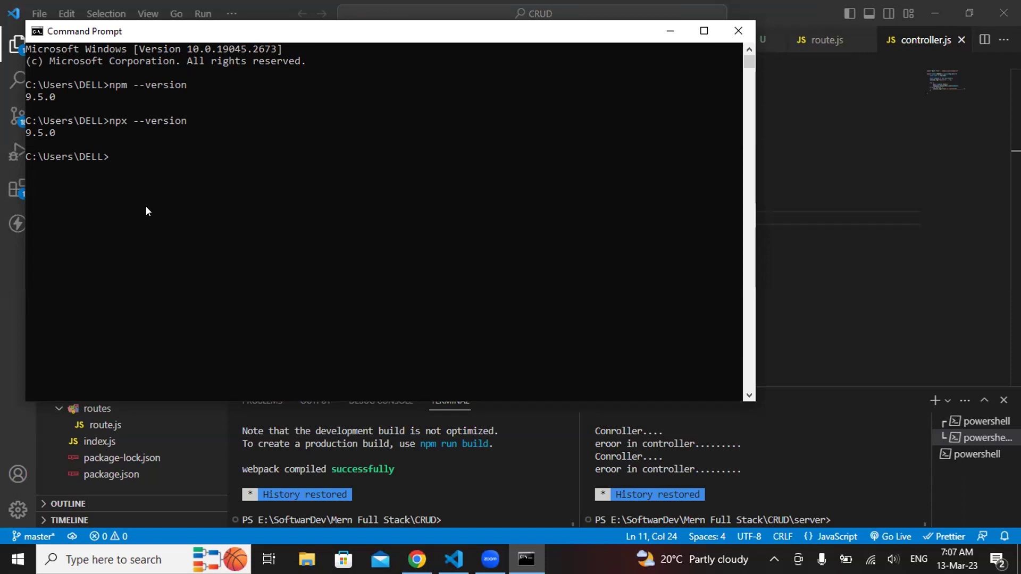
left_click(274, 425)
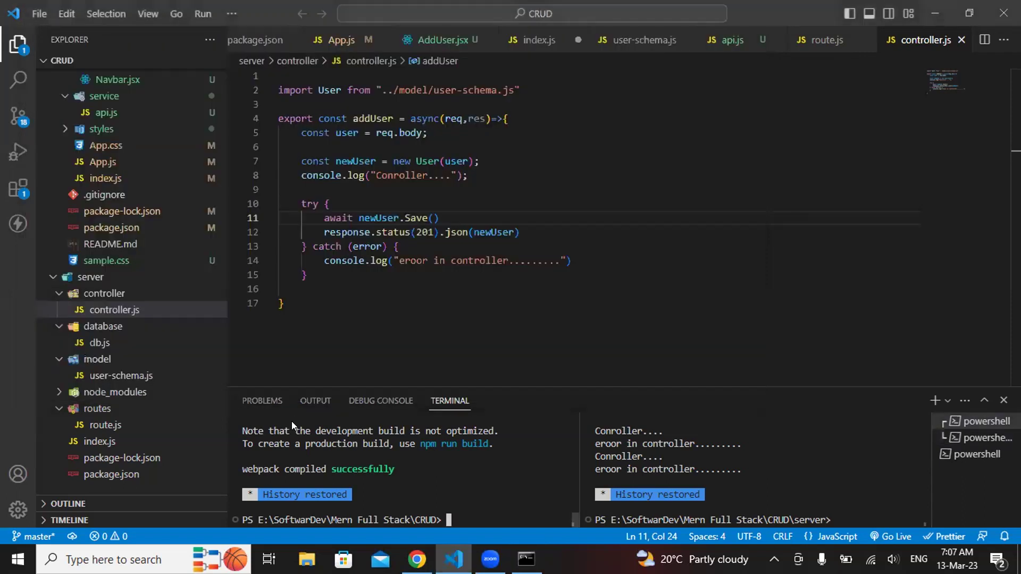
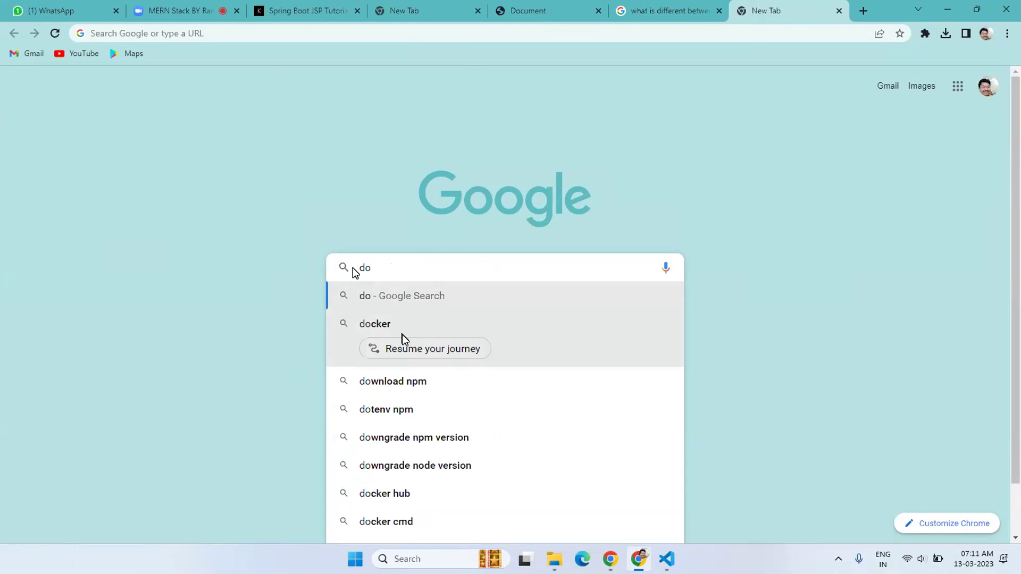
- Search Google for "download mongodb" and open the MongoDB Community Server Download page
type("wn")
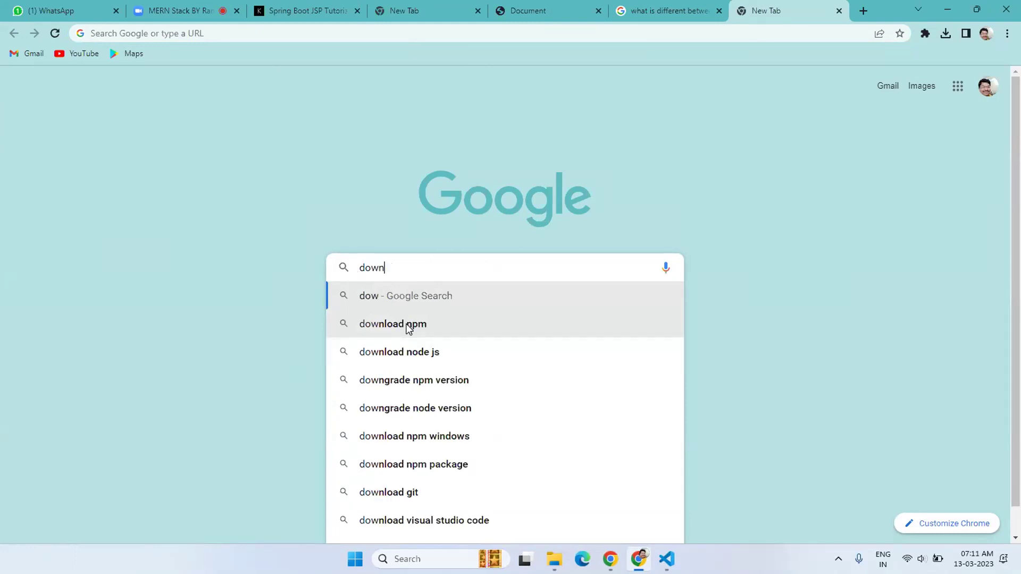
type("load")
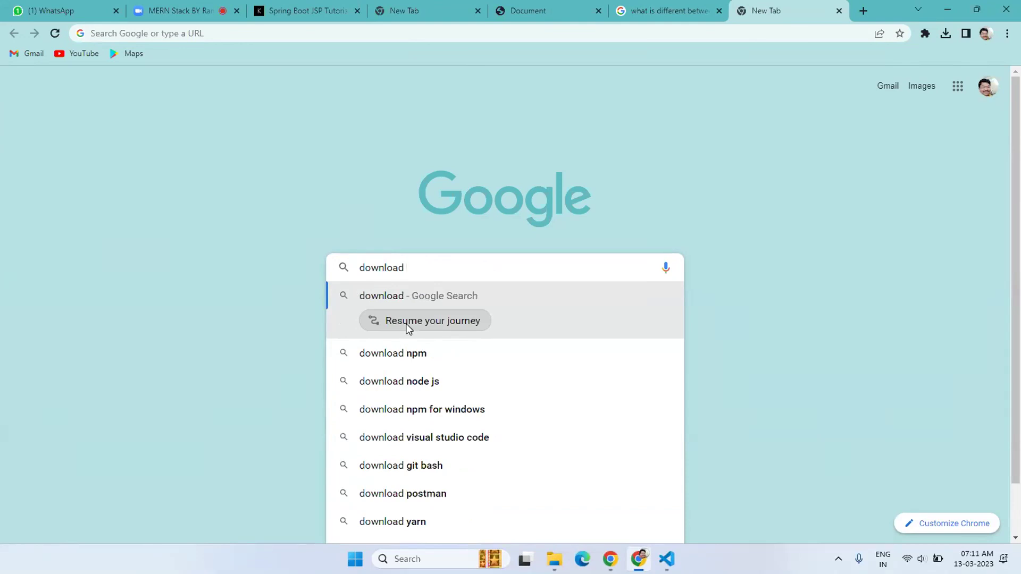
type(" mo")
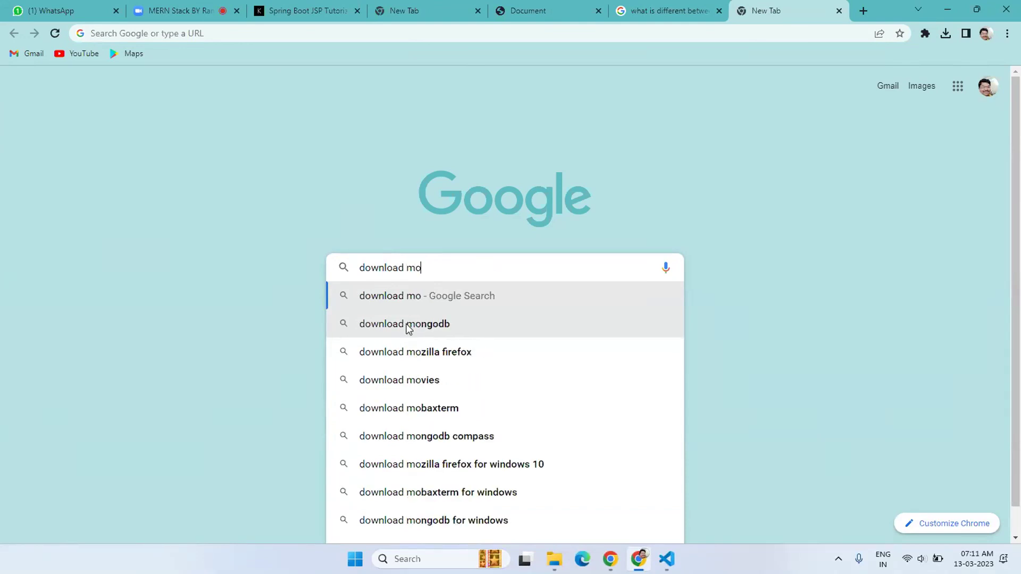
type("go")
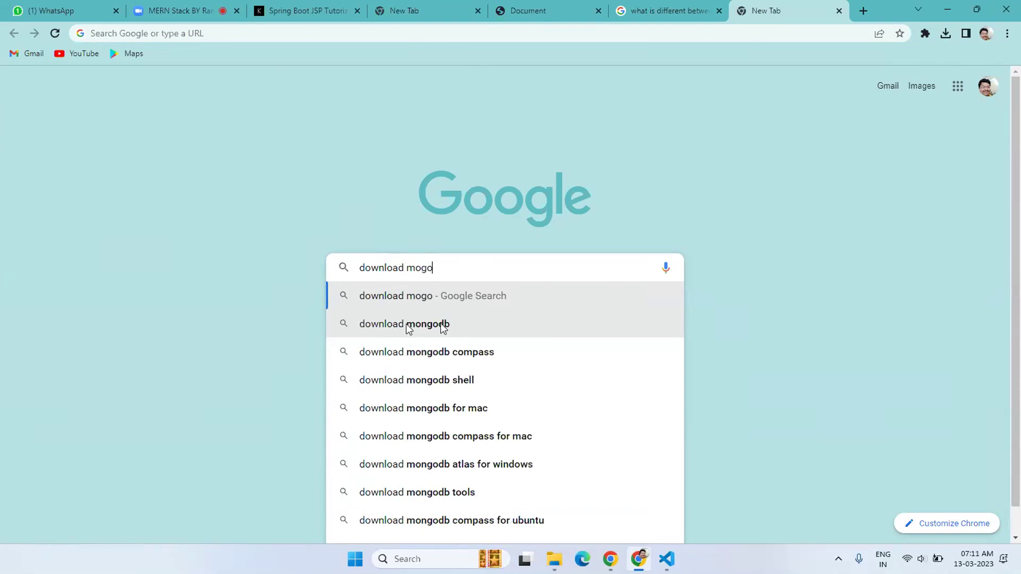
left_click(440, 323)
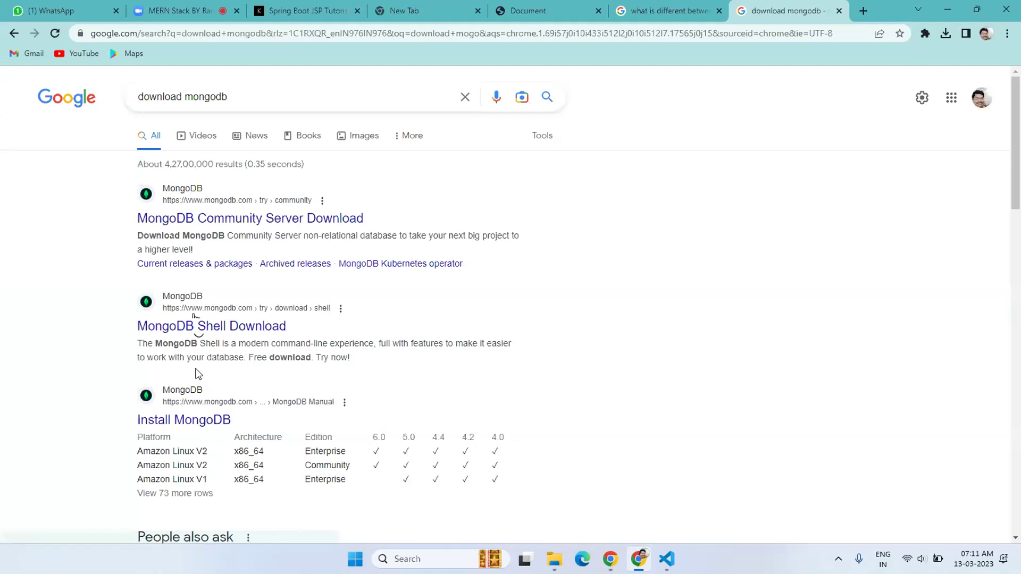
left_click(217, 223)
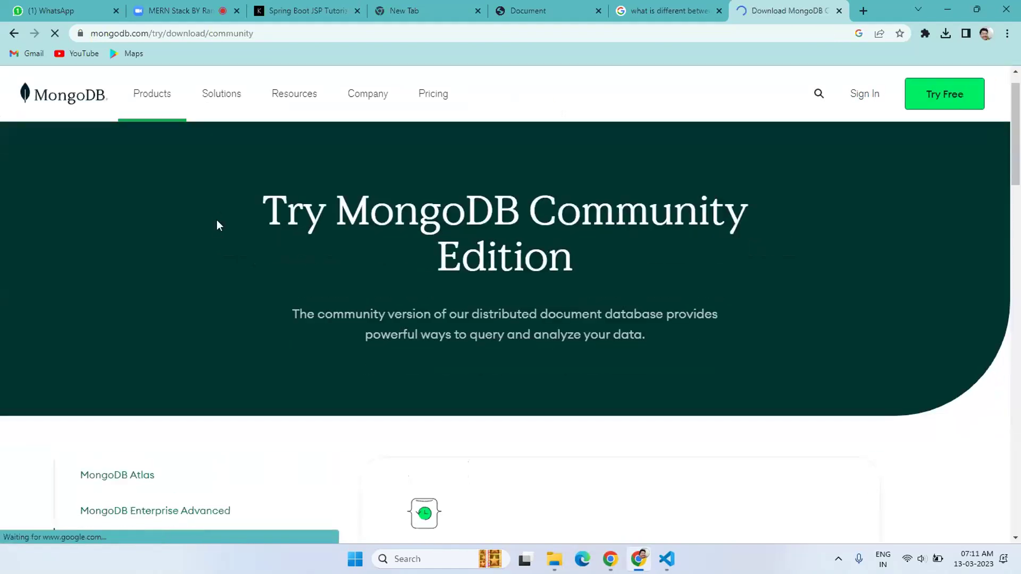
- Copy the address of the MongoDB Community Server download page and switch to the Zoom meeting tab
scroll(217, 223, "down", 5)
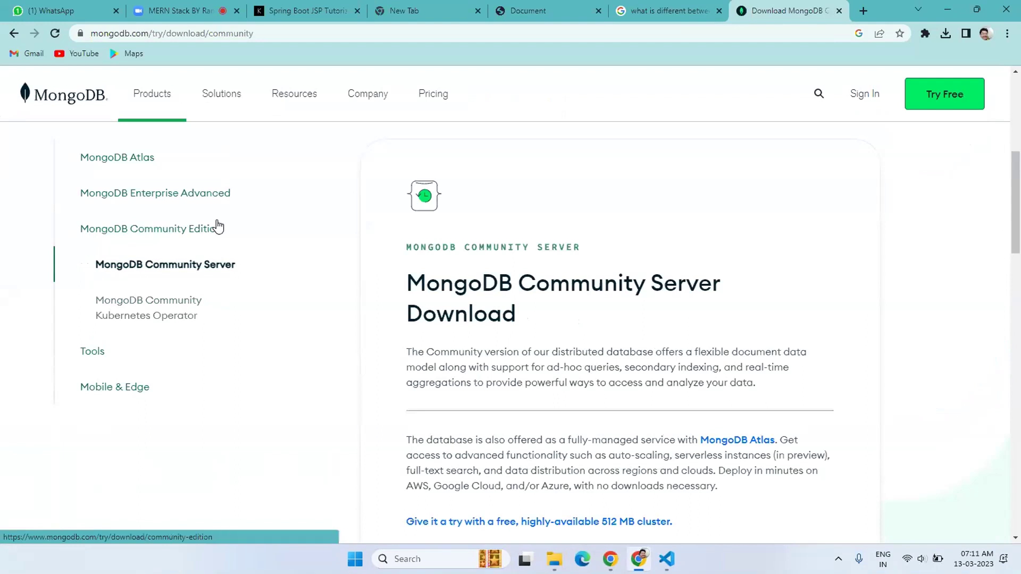
left_click(218, 227)
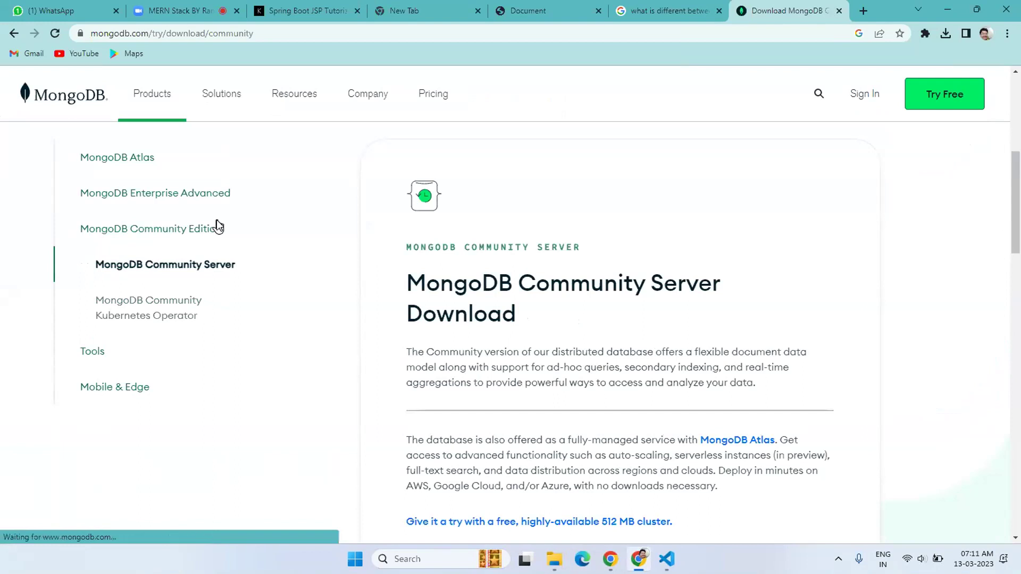
left_click(276, 34)
left_click_drag(276, 34, 2, 75)
key("ctrl+c")
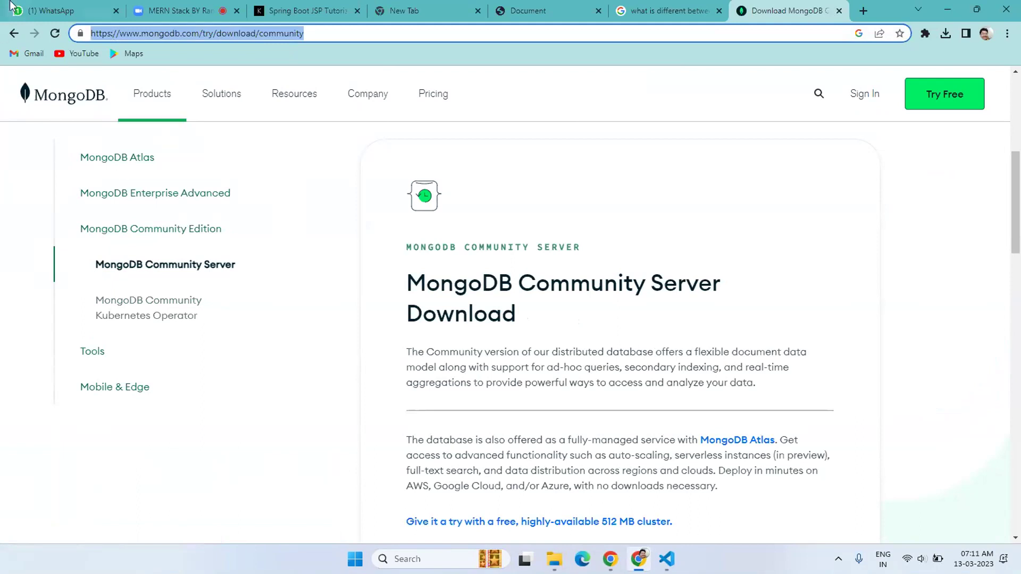
left_click(177, 6)
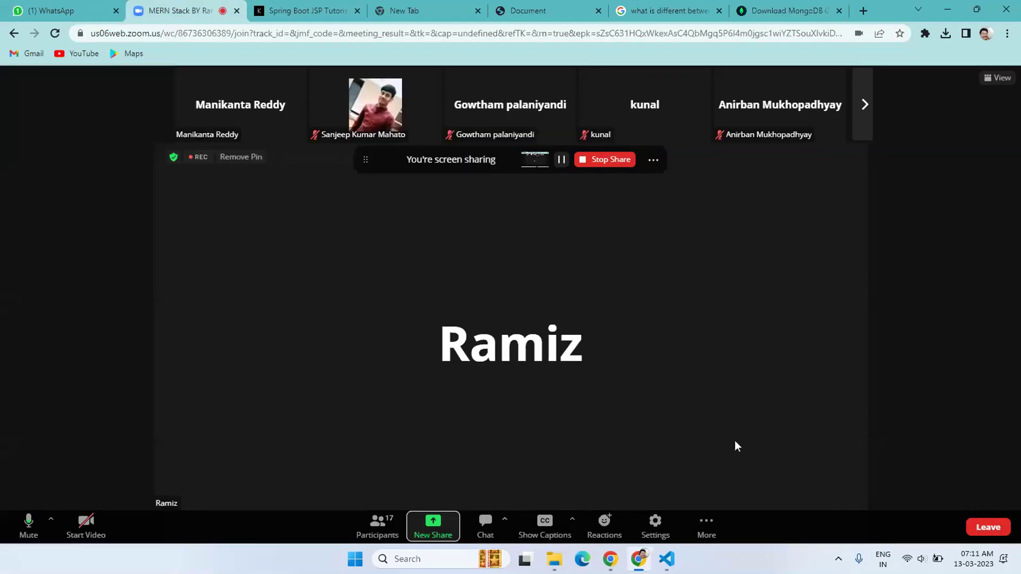
- Send the copied MongoDB Community download link to everyone in the Zoom meeting chat
left_click(494, 524)
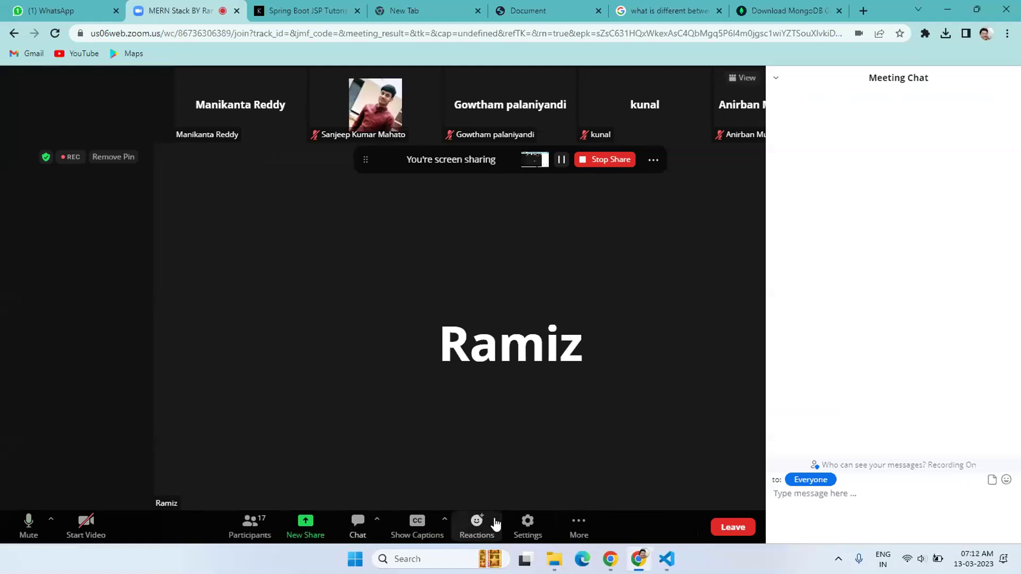
left_click(780, 495)
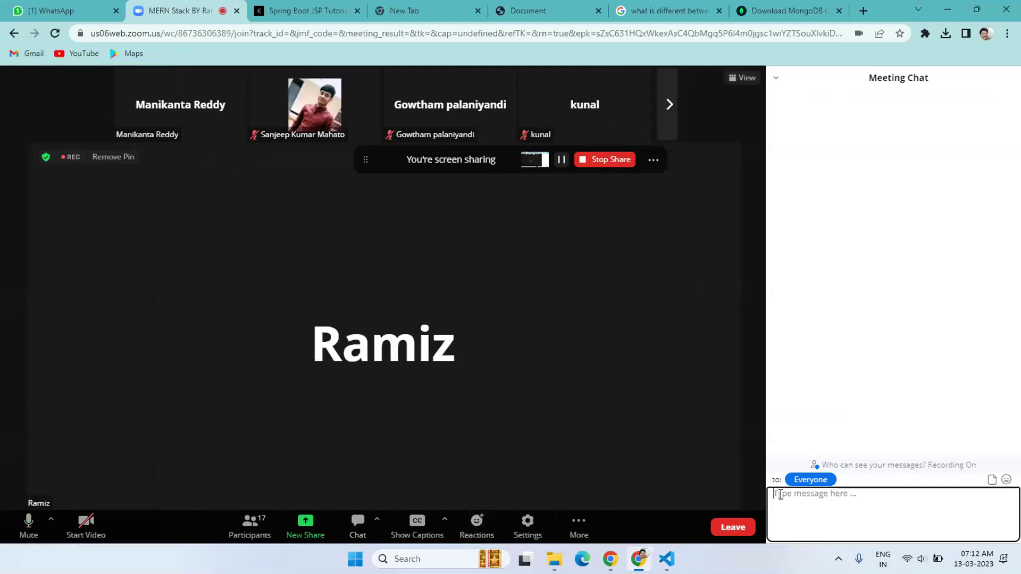
key("ctrl+v")
key("Return")
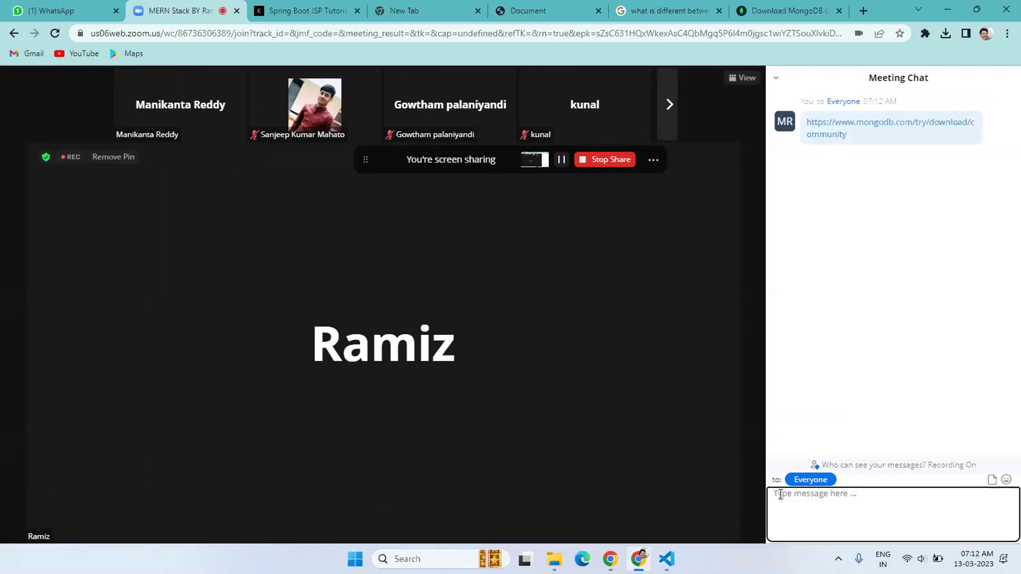
- Return to the MongoDB download page and download Community Server version 6.0.4 (current) for Windows as an msi package
left_click(797, 10)
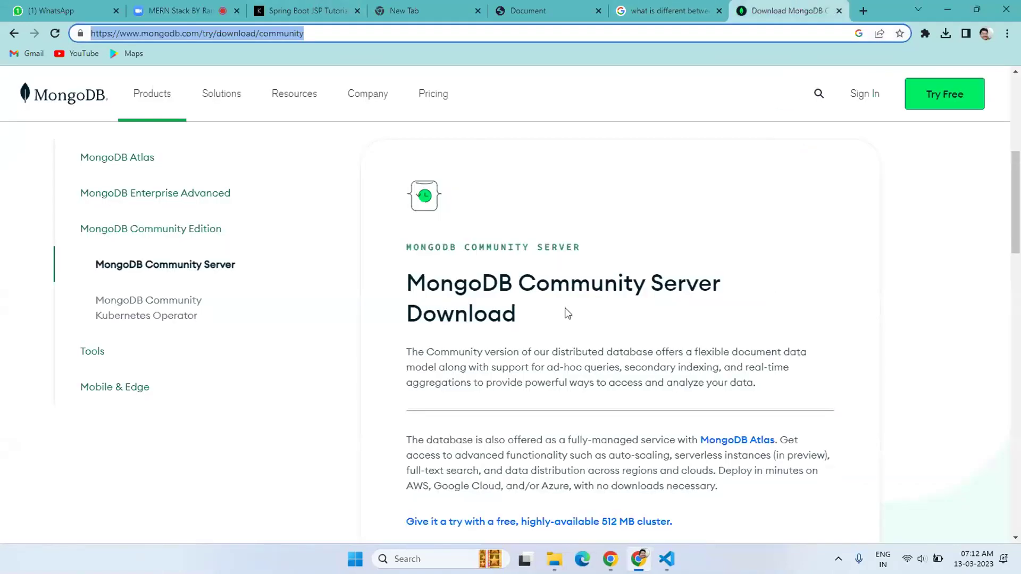
scroll(568, 314, "down", 7)
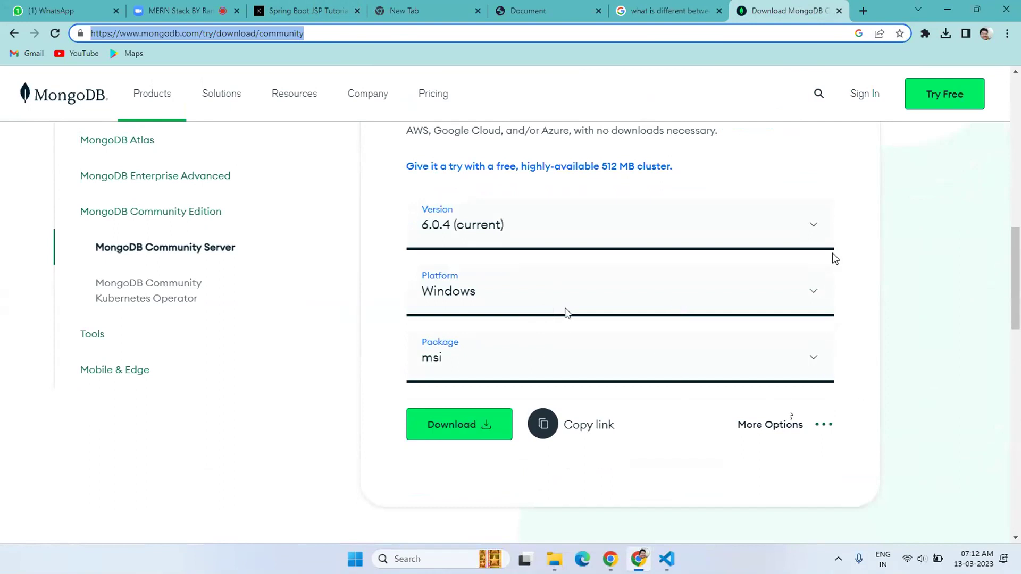
left_click(814, 228)
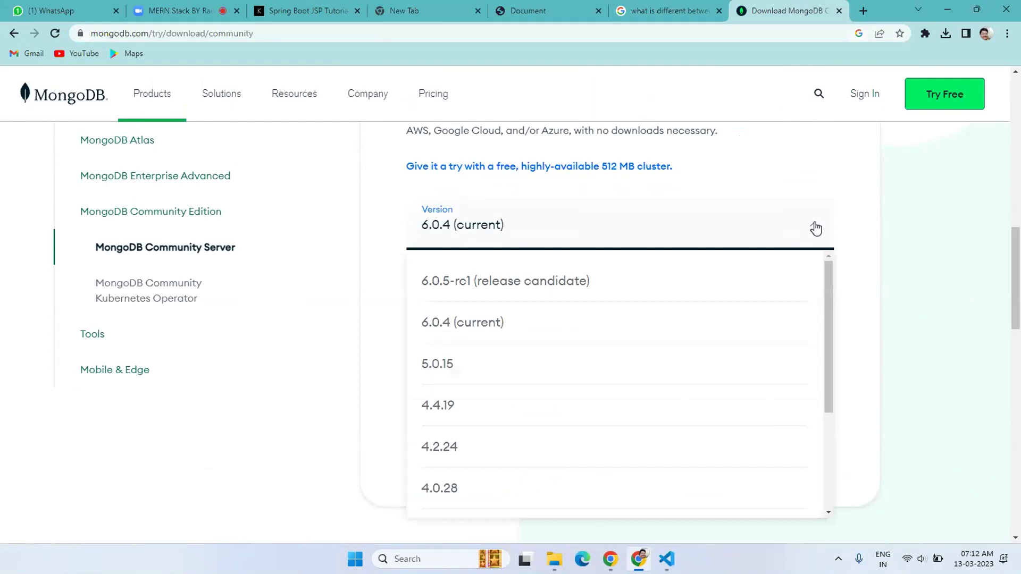
left_click(554, 324)
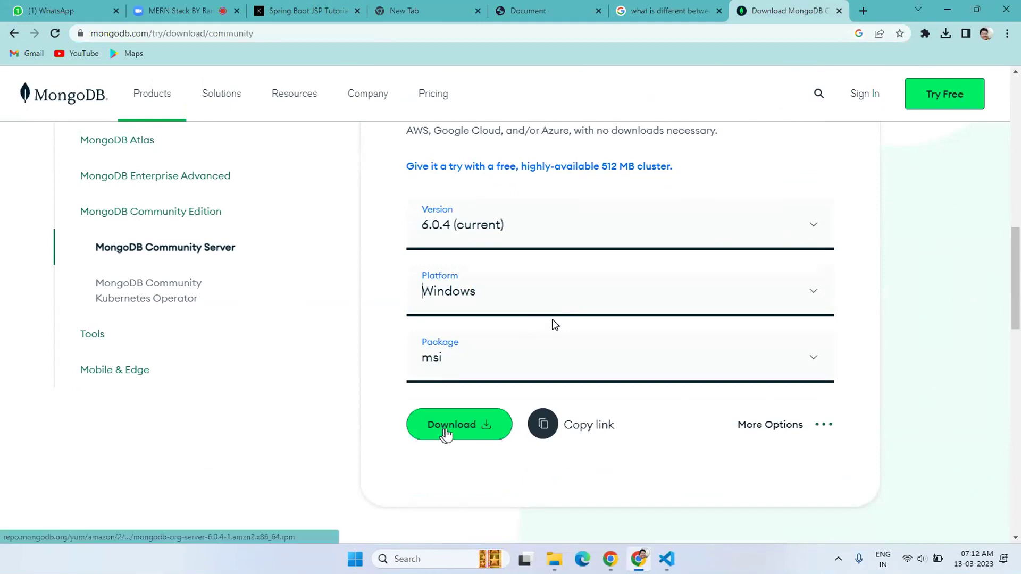
left_click(460, 423)
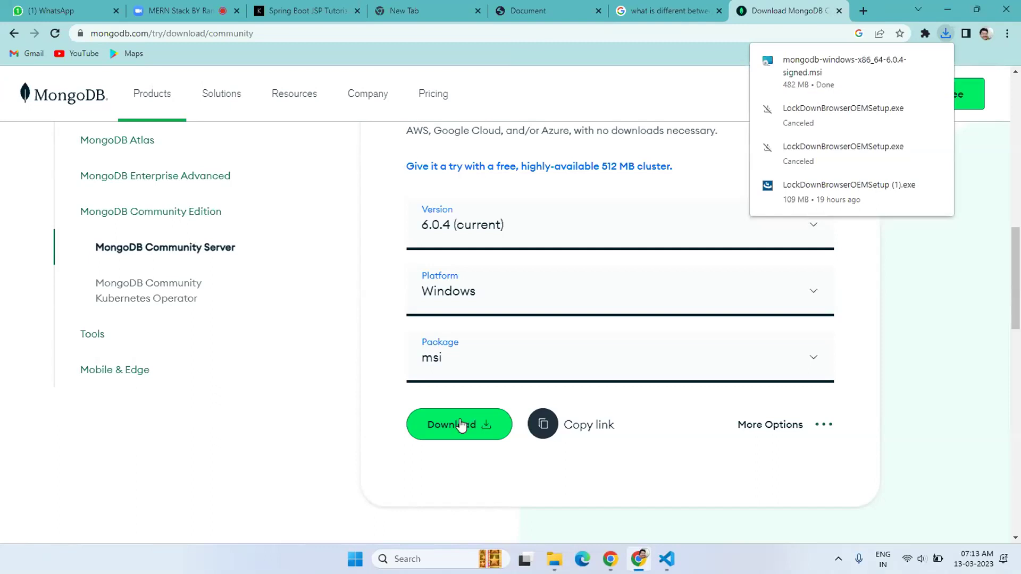
- Launch the downloaded MongoDB 6.0.4 installer, accept the license agreement and choose the Complete setup type
left_click(795, 70)
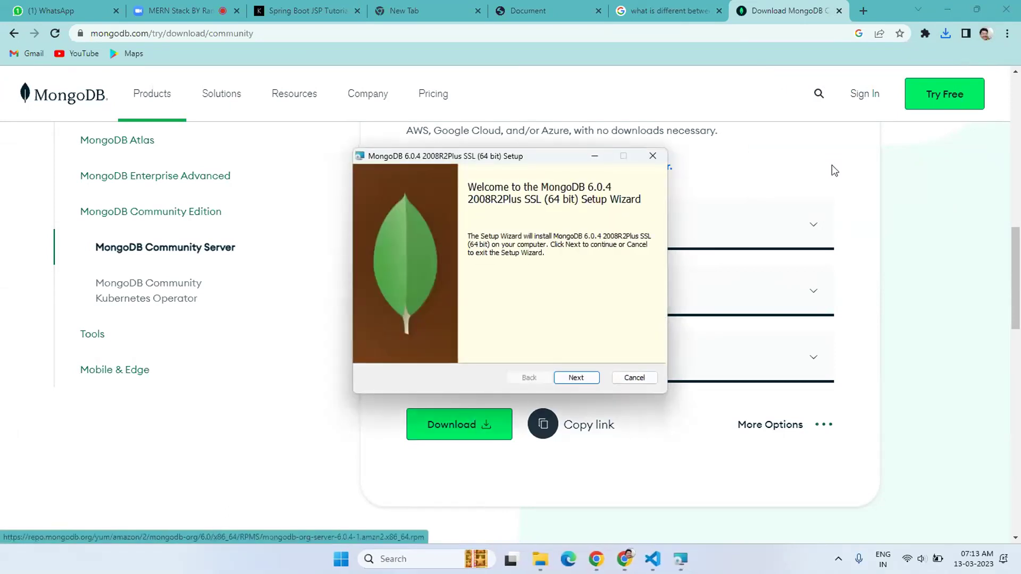
left_click(582, 378)
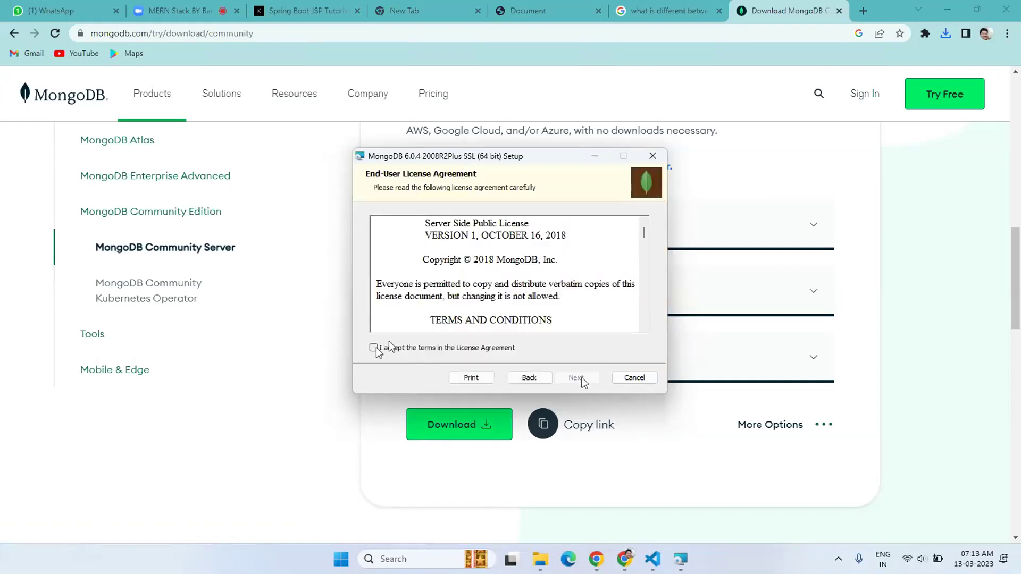
left_click(374, 348)
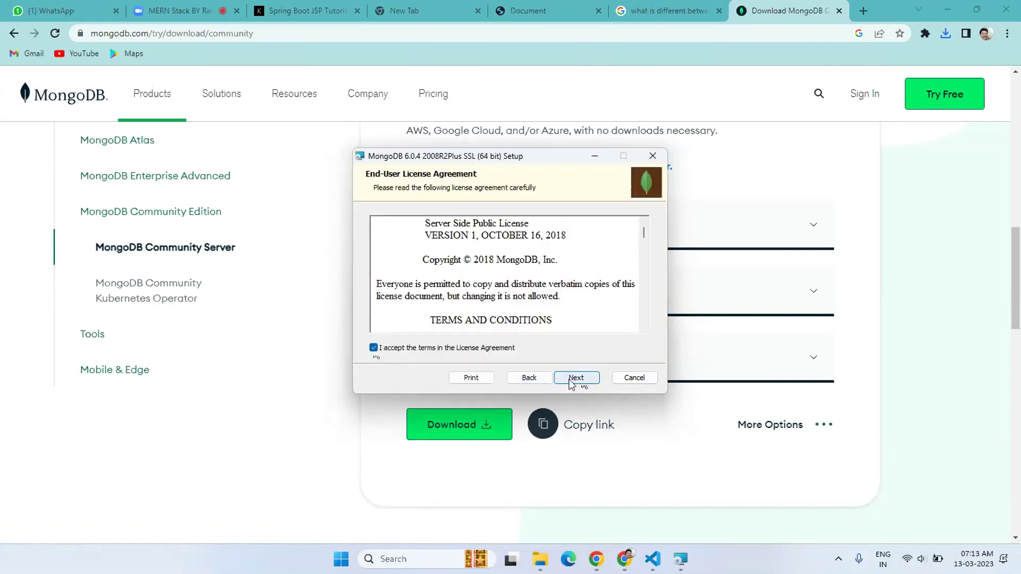
left_click(578, 379)
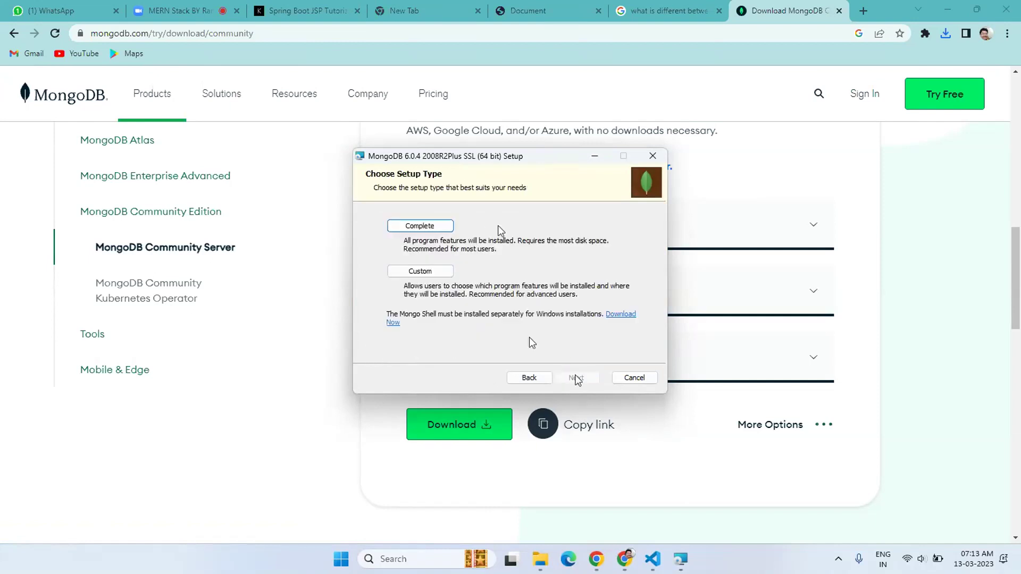
left_click(419, 226)
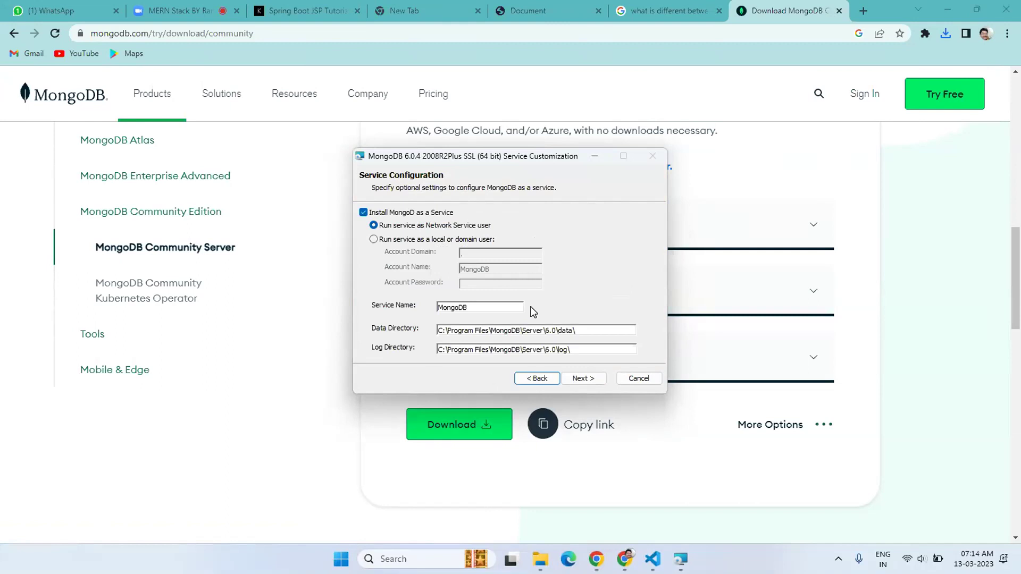
- Try to configure the MongoDB service to run as a local or domain user with an empty account password
left_click(374, 239)
left_click(373, 239)
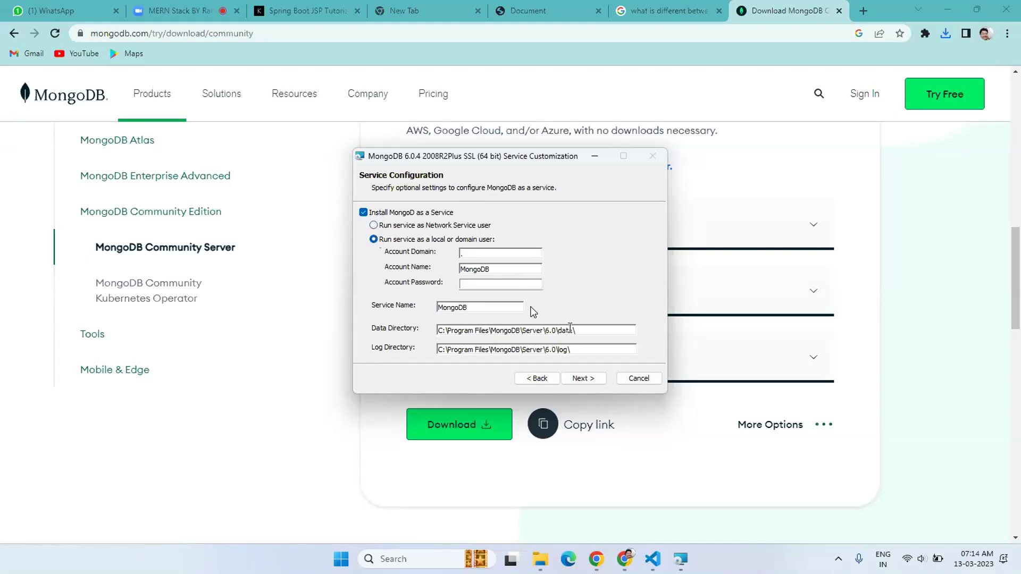
left_click(466, 284)
left_click(591, 382)
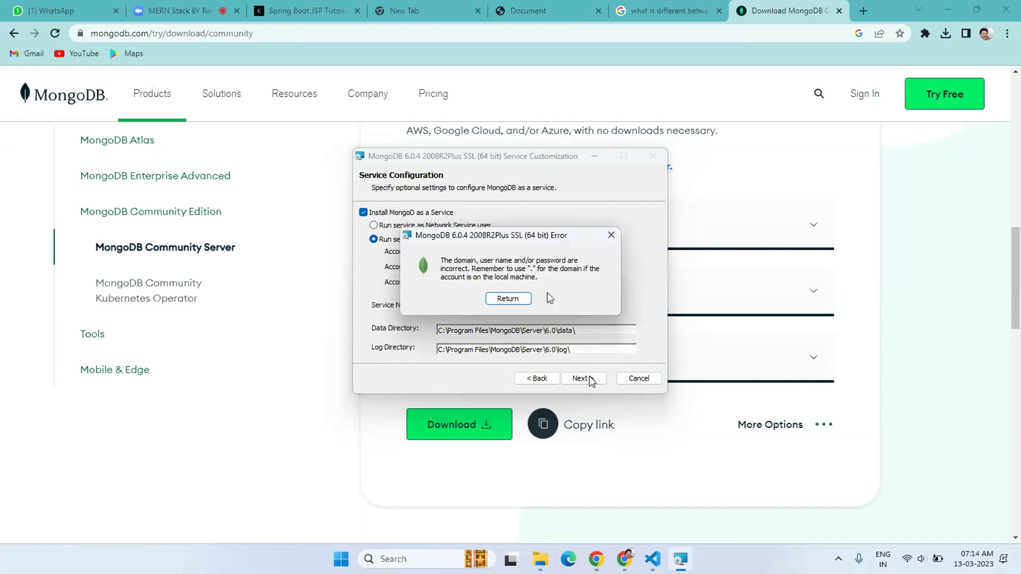
left_click(611, 236)
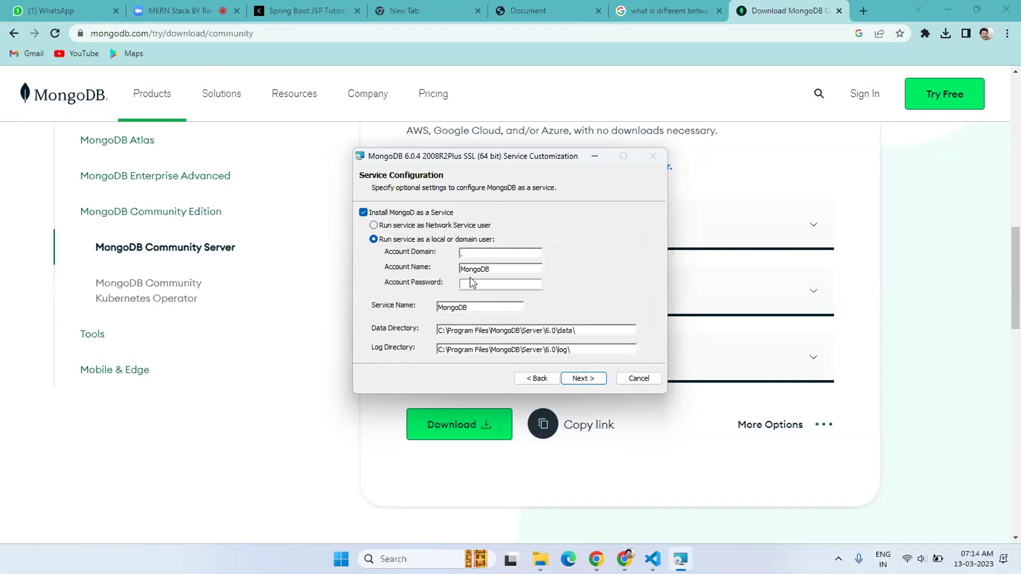
- Set the service to run as Network Service user and start the installation with MongoDB Compass included
left_click(374, 226)
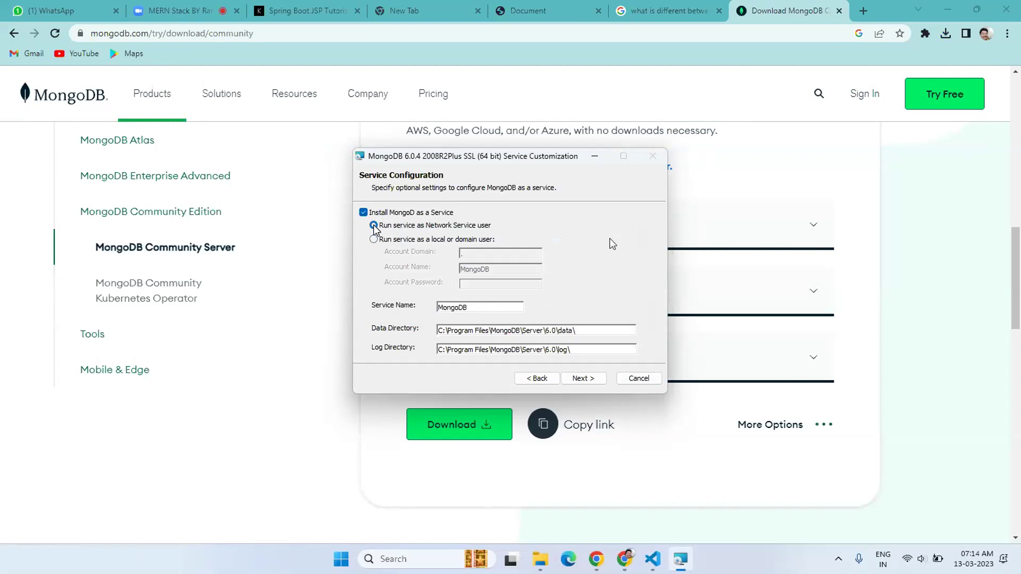
left_click(582, 379)
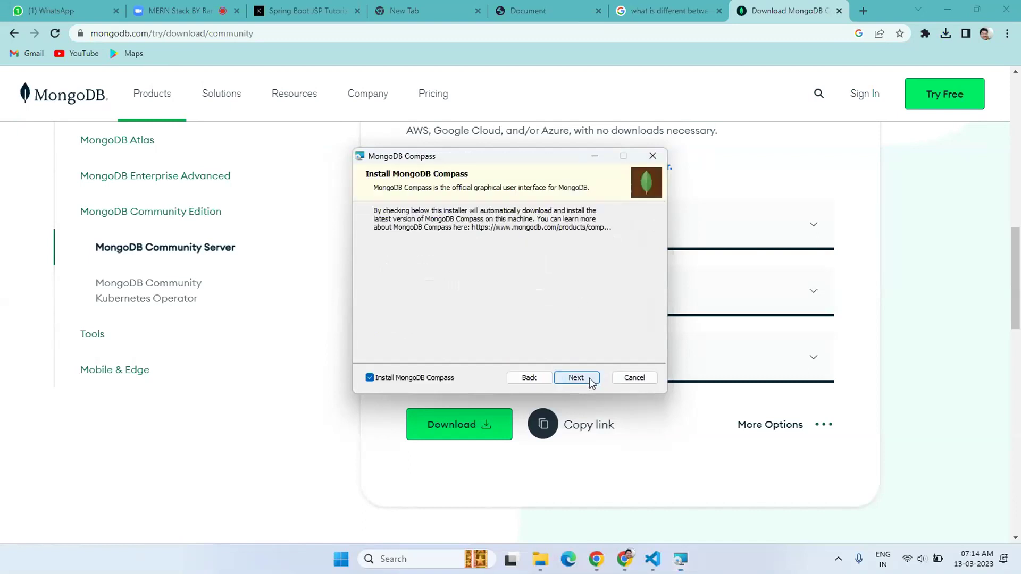
left_click(577, 378)
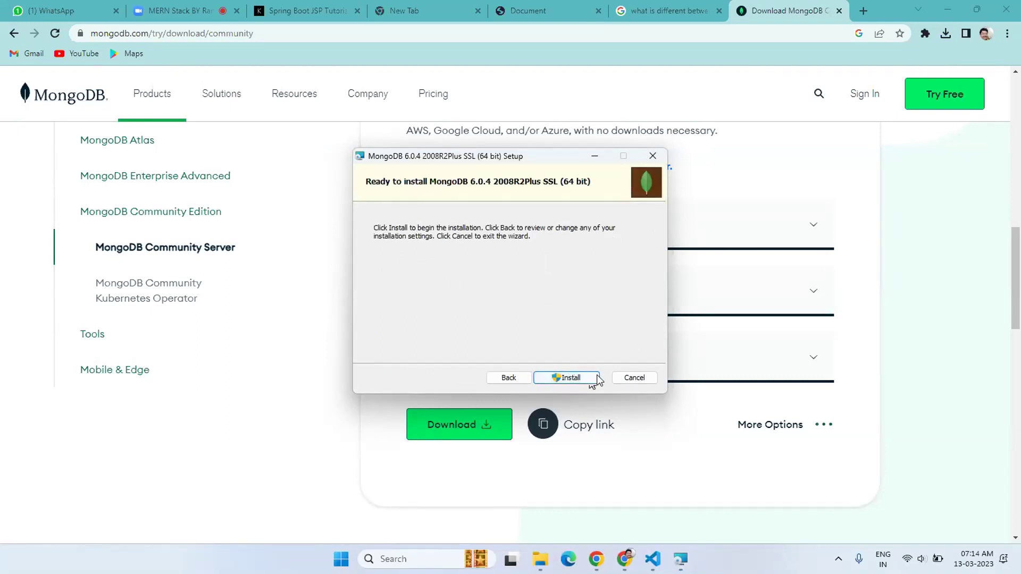
left_click(579, 378)
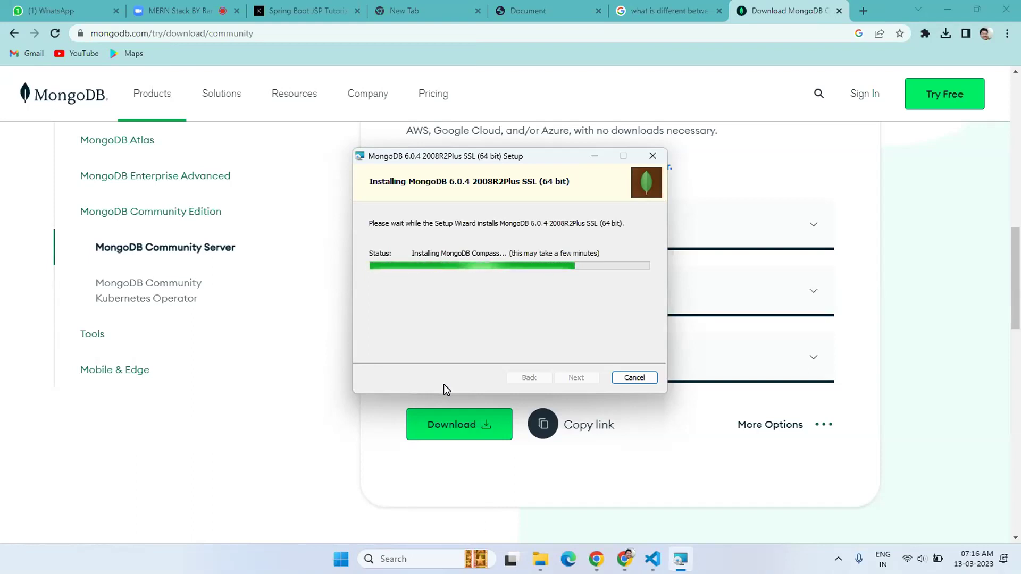
- Mute the microphone in the Zoom meeting and return to the MongoDB setup window
left_click(178, 7)
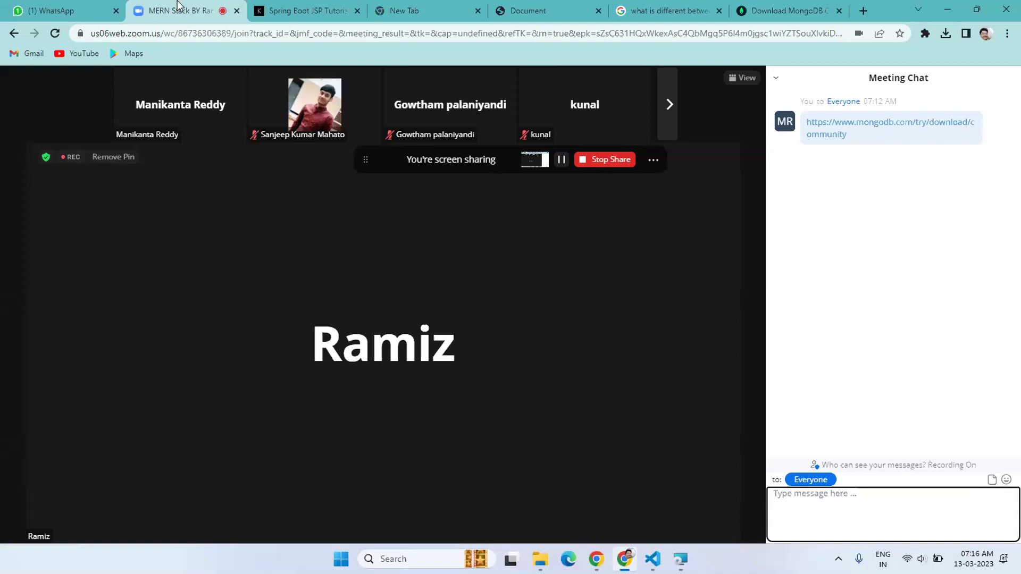
mouse_move(14, 237)
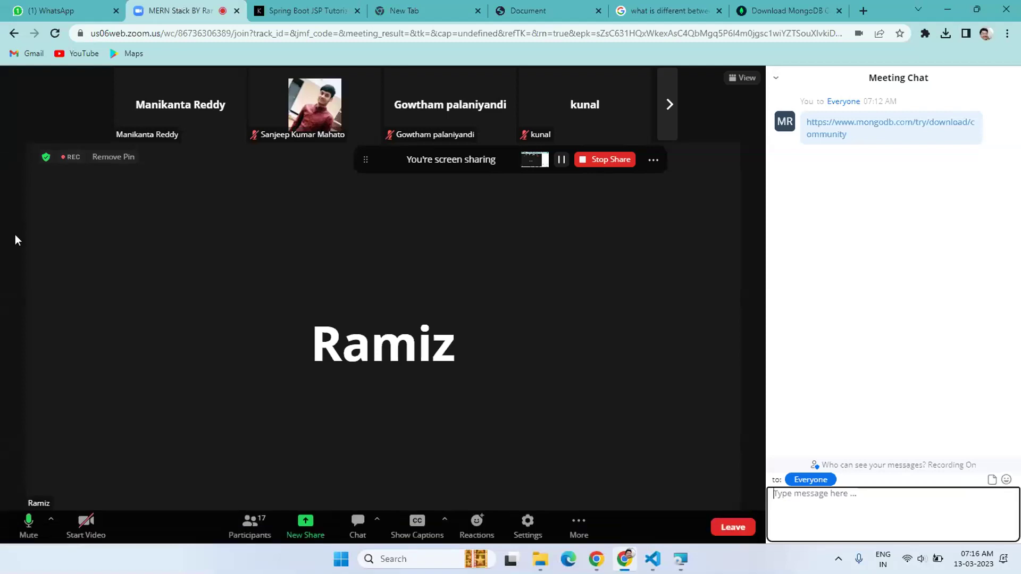
left_click(24, 530)
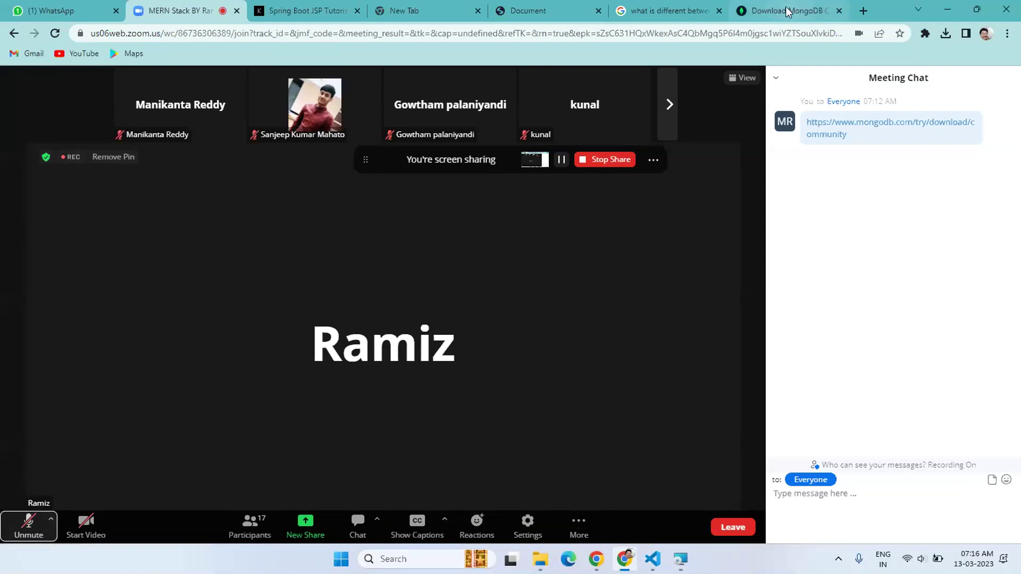
mouse_move(681, 561)
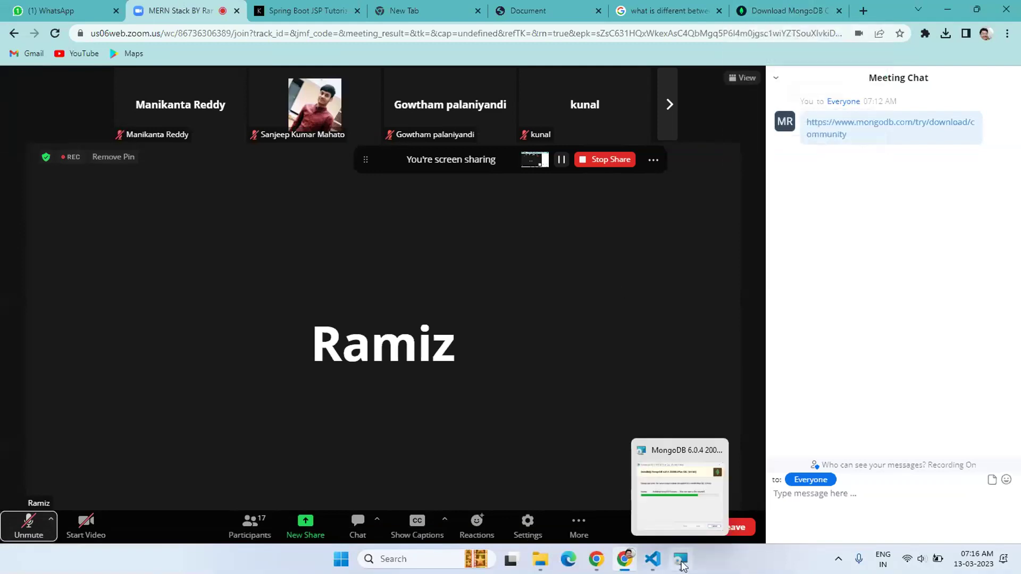
left_click(674, 500)
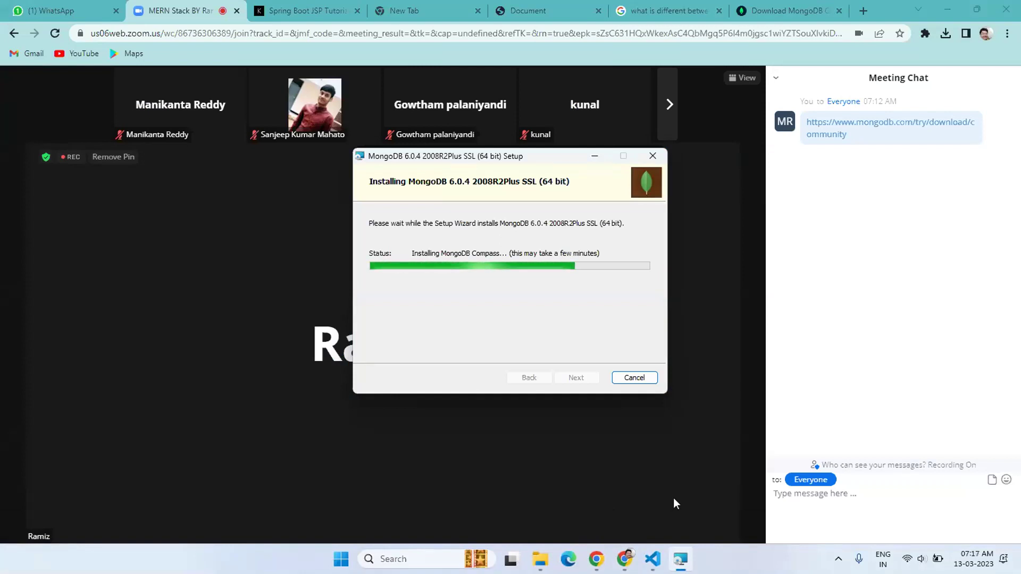
- Close the Zoom meeting chat and bring the MongoDB setup window back to the front
mouse_move(648, 485)
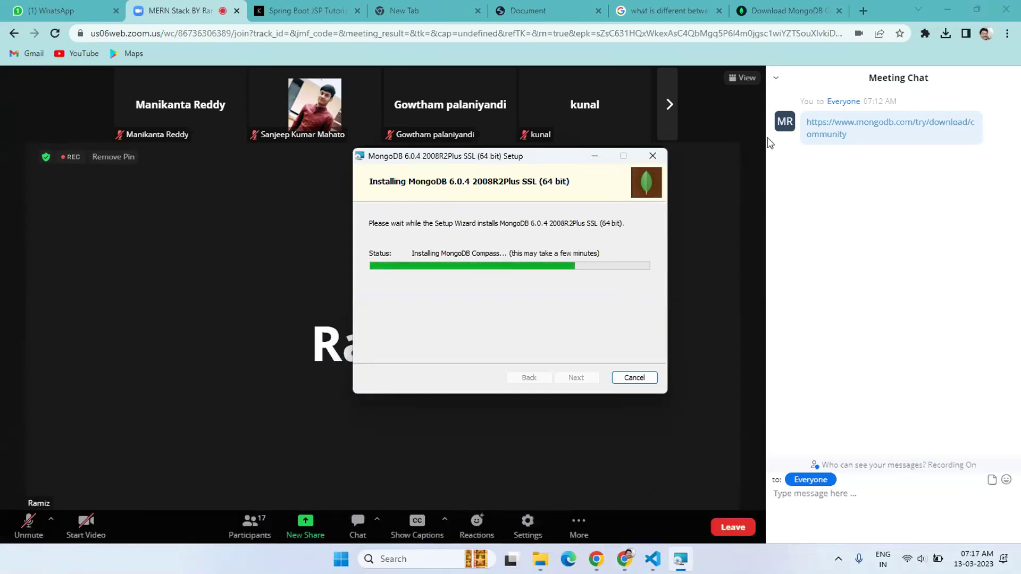
left_click(776, 80)
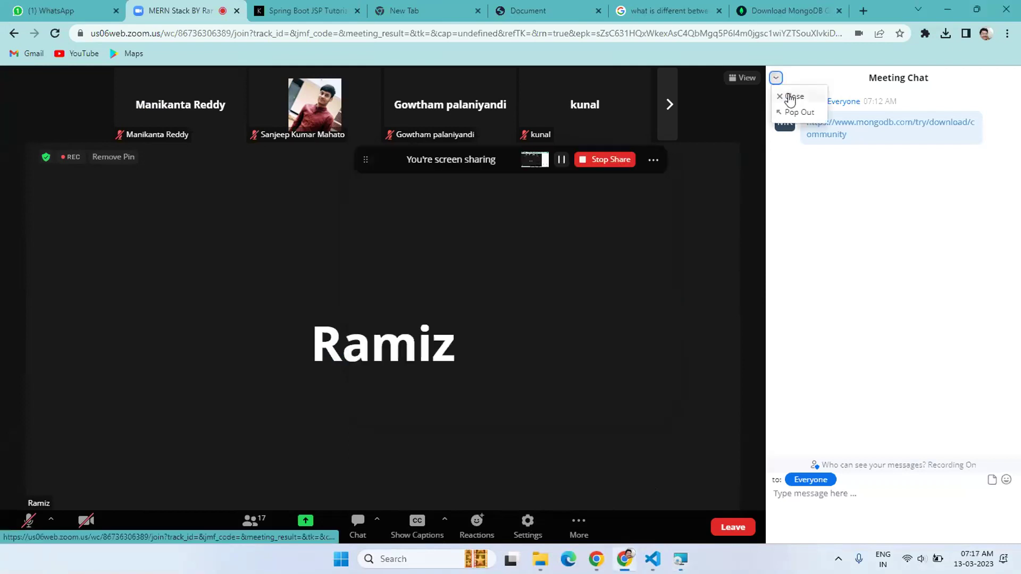
left_click(789, 97)
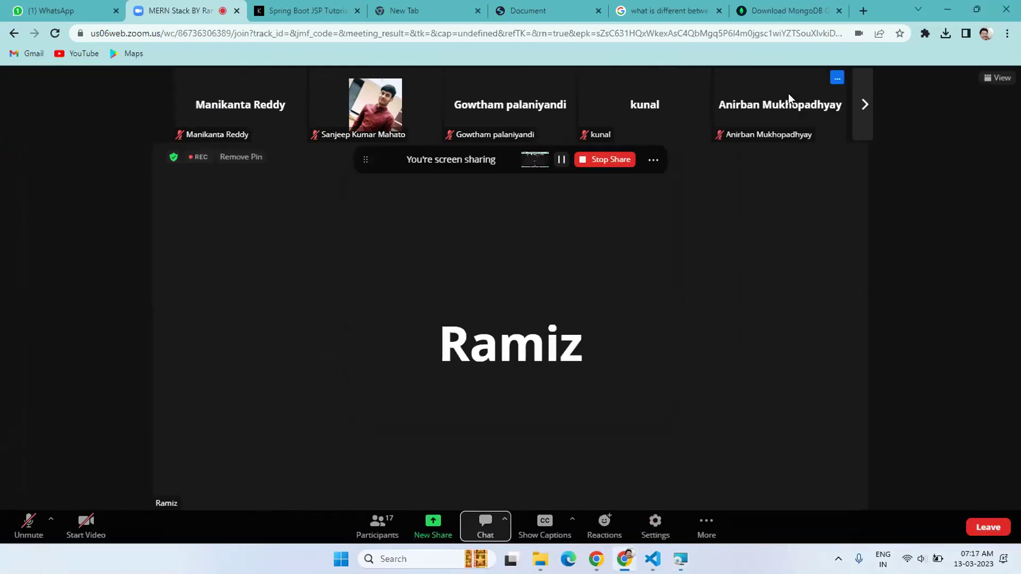
mouse_move(681, 559)
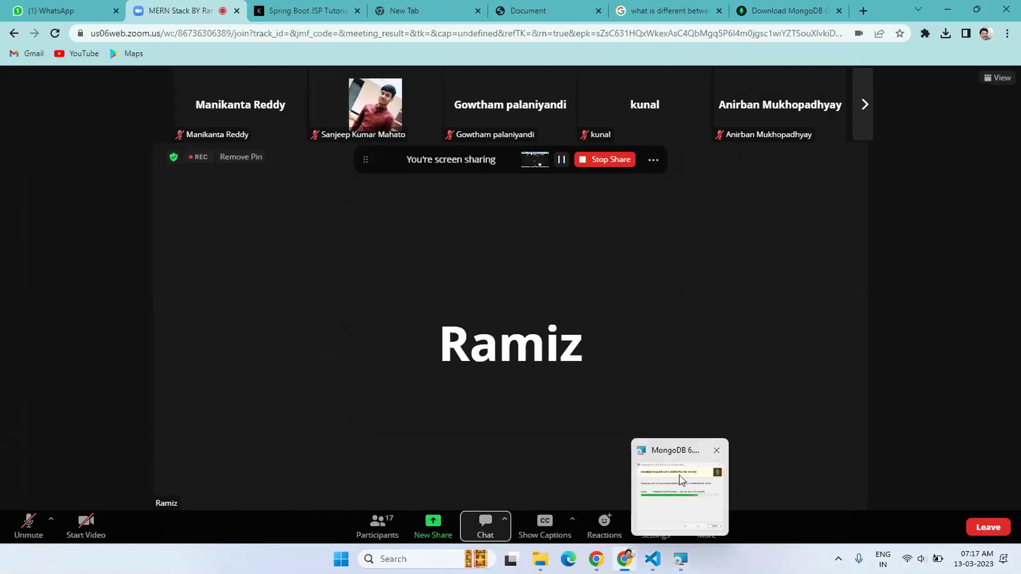
left_click(679, 474)
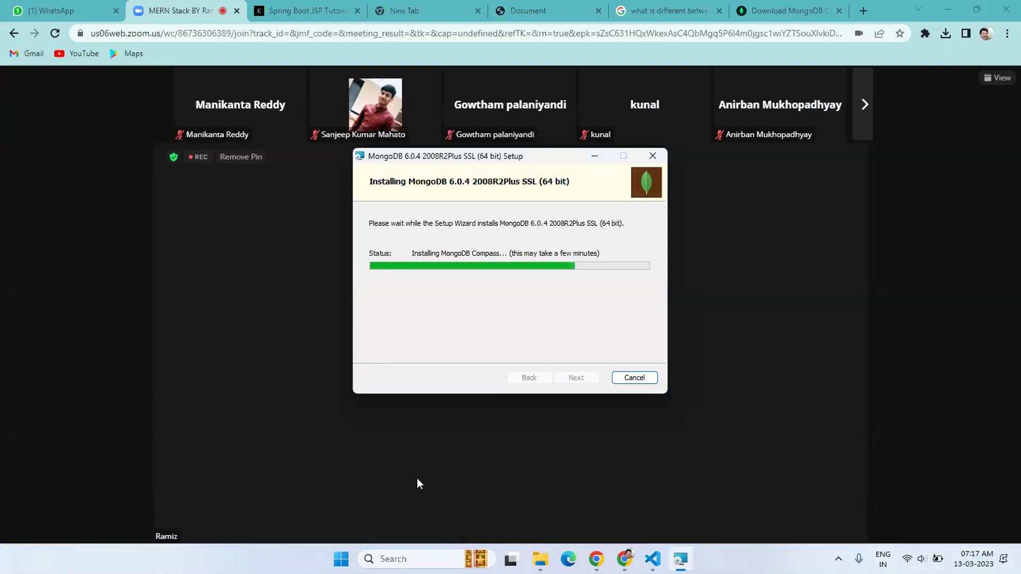
- Unmute the microphone in the Zoom meeting and check the MongoDB installation progress
mouse_move(219, 402)
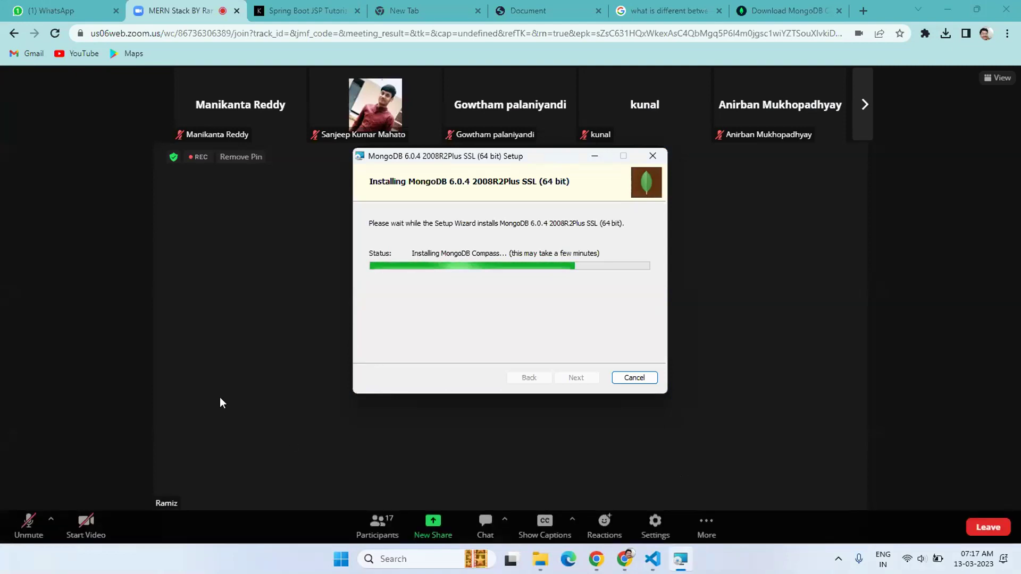
left_click(29, 525)
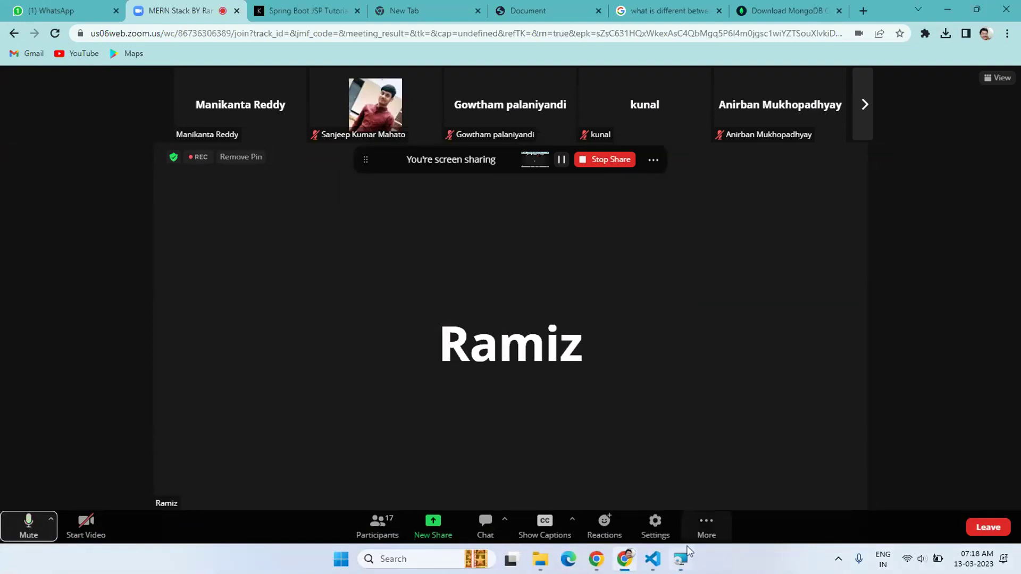
mouse_move(681, 558)
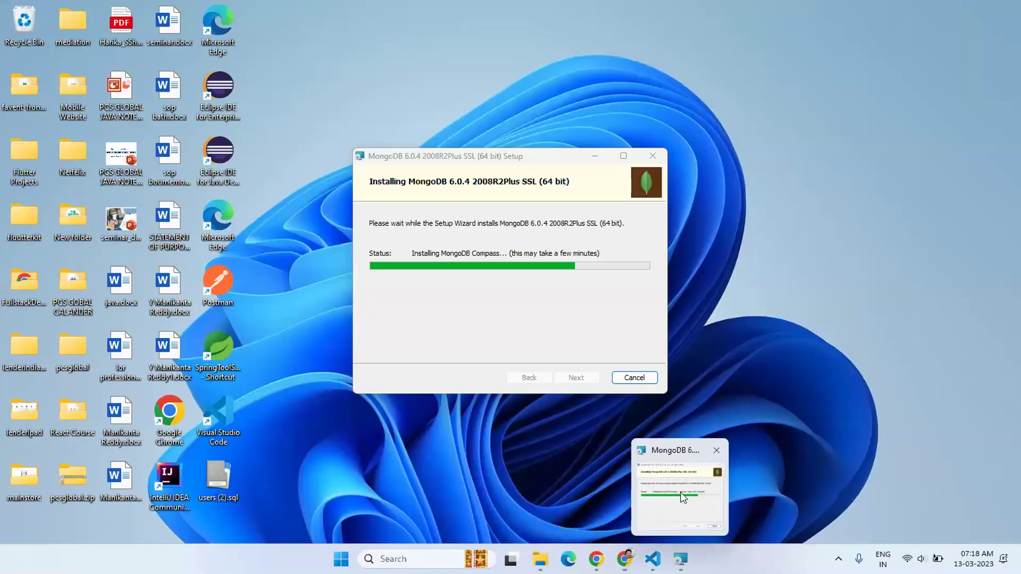
left_click(682, 497)
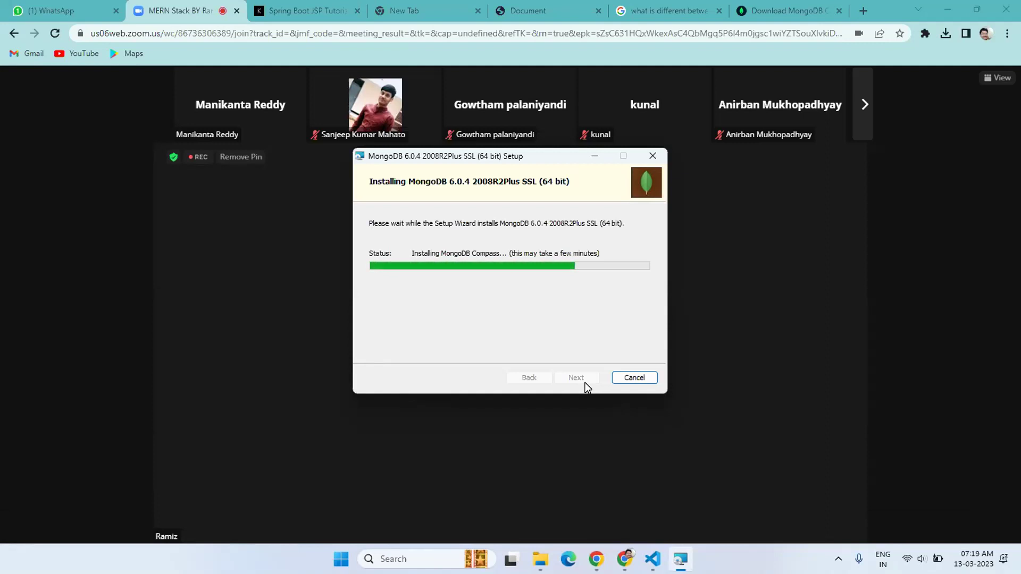
mouse_move(318, 402)
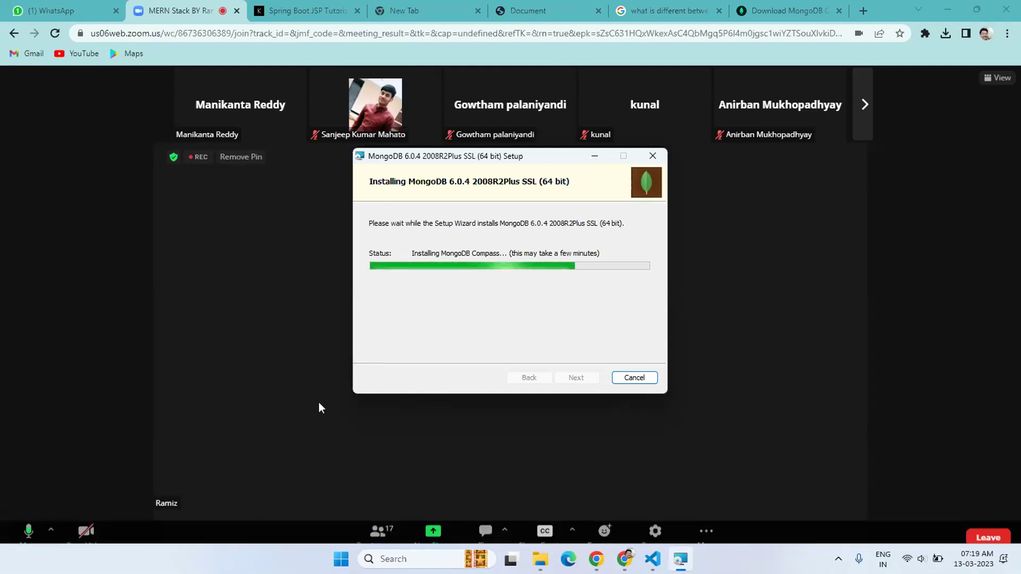
- Mute the microphone in the Zoom meeting briefly and unmute it again
left_click(31, 528)
left_click(30, 528)
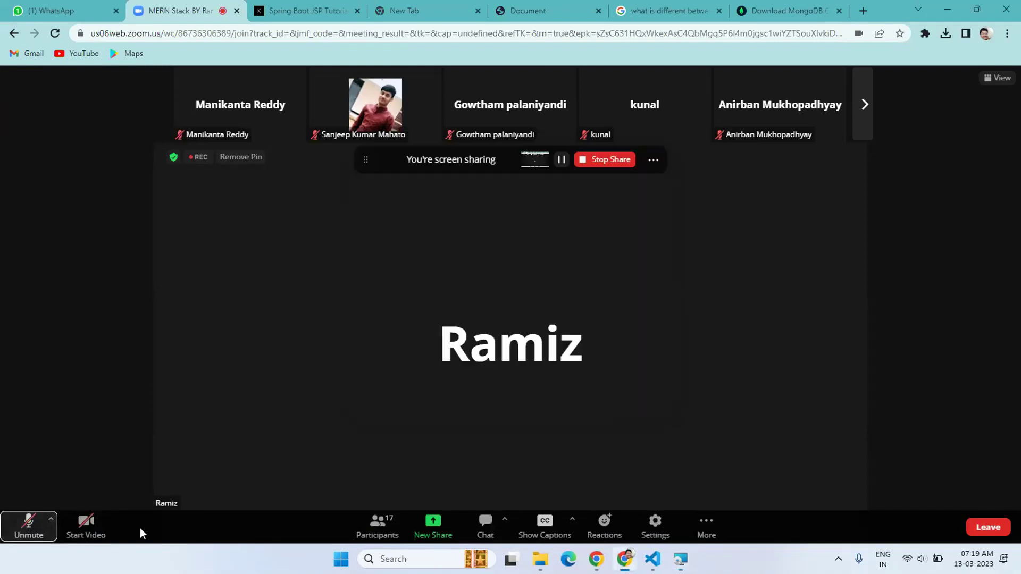
left_click(28, 528)
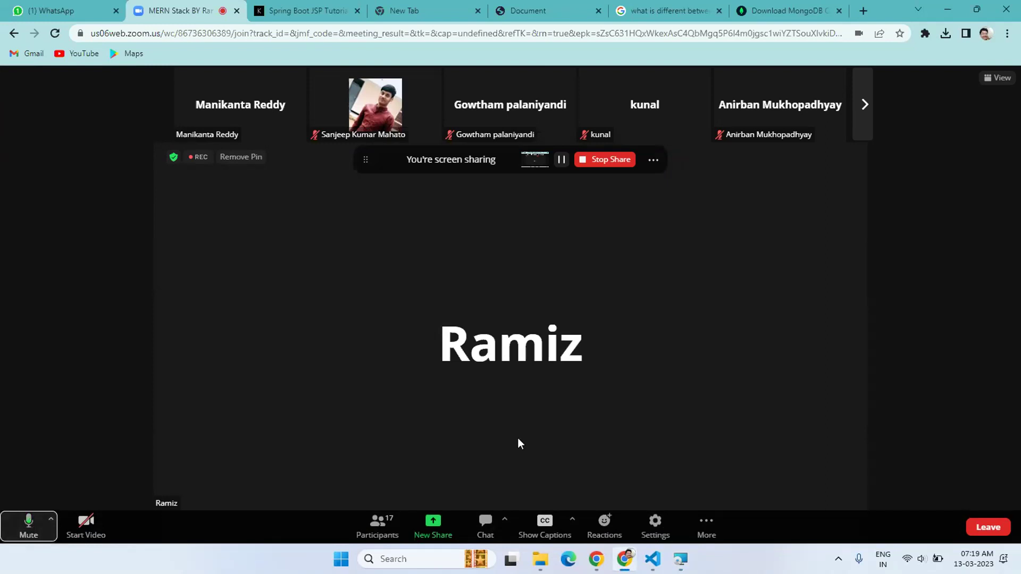
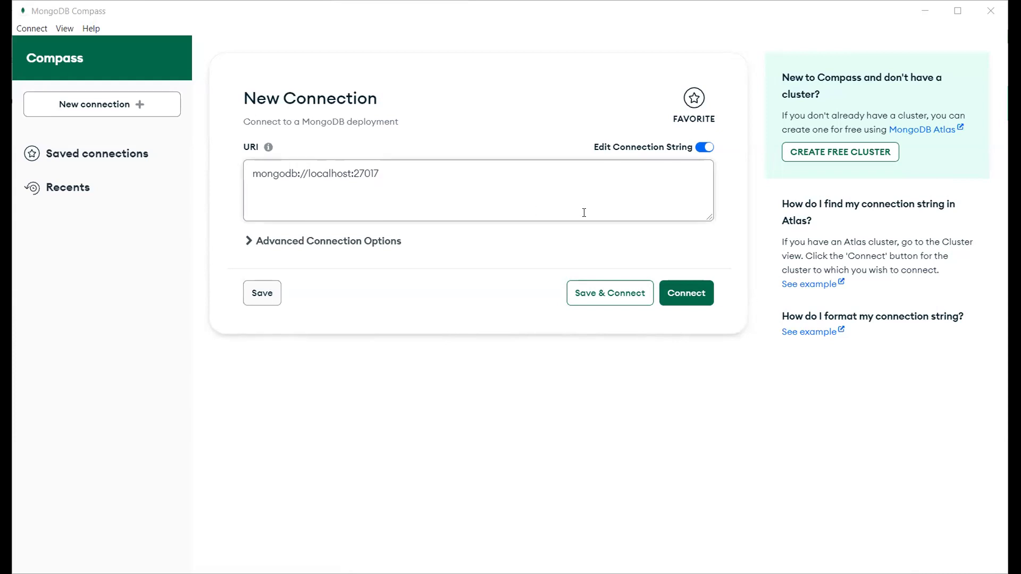
- Connect MongoDB Compass to the local deployment at mongodb://localhost:27017
left_click(599, 234)
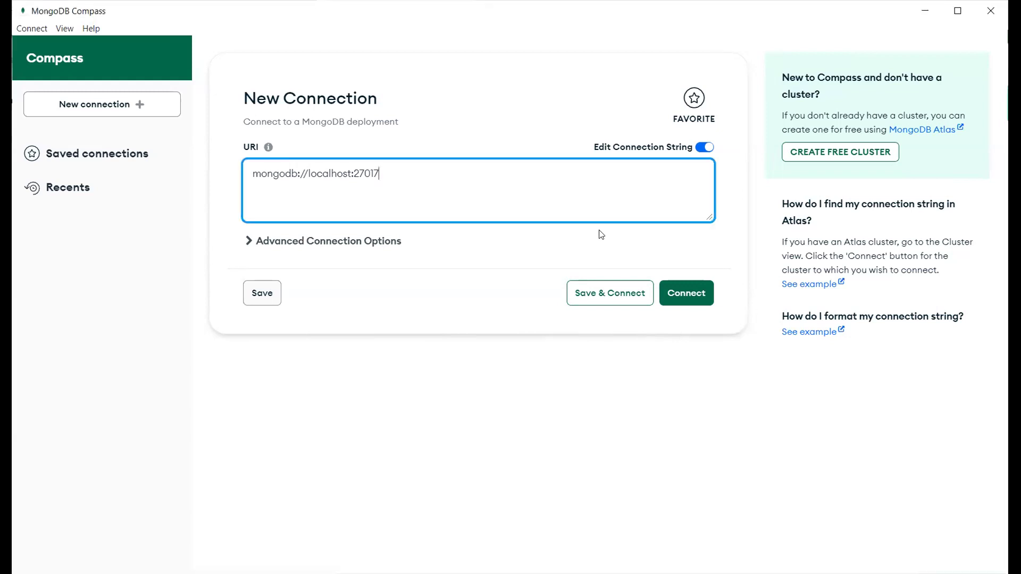
left_click(685, 296)
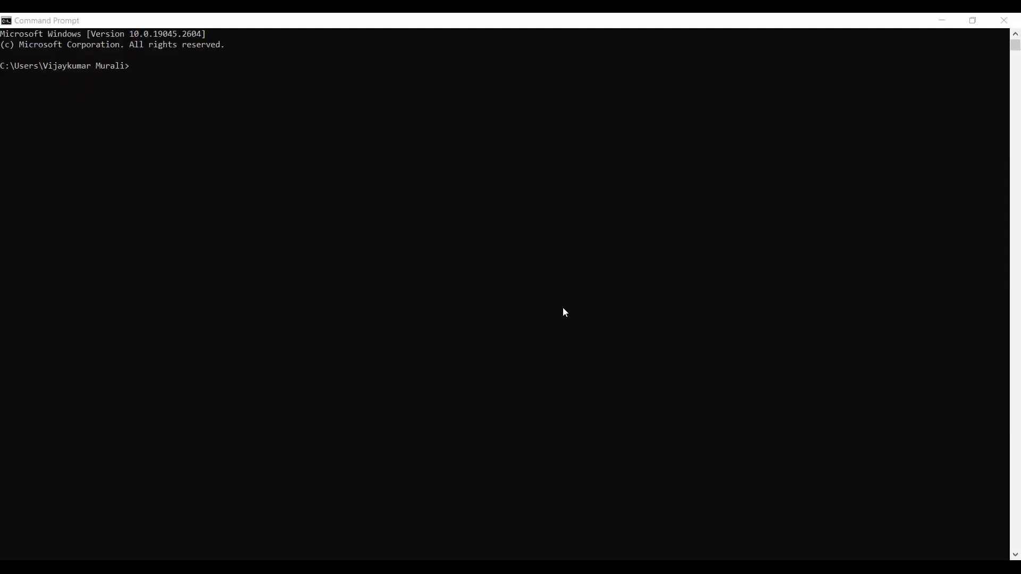
- Try to check the MongoDB version in Command Prompt with mango --version and mangodb --version
left_click(138, 61)
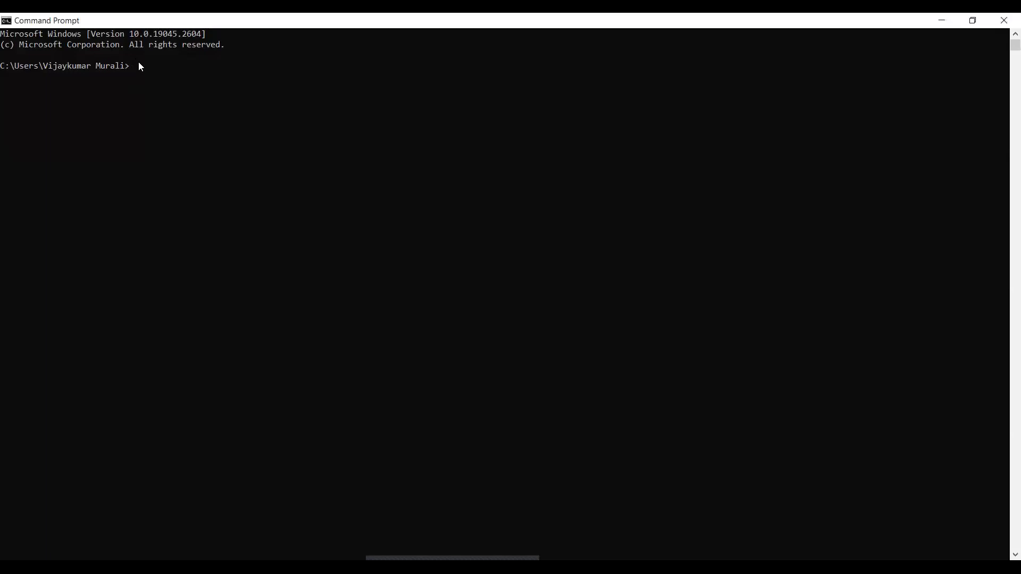
type("mango")
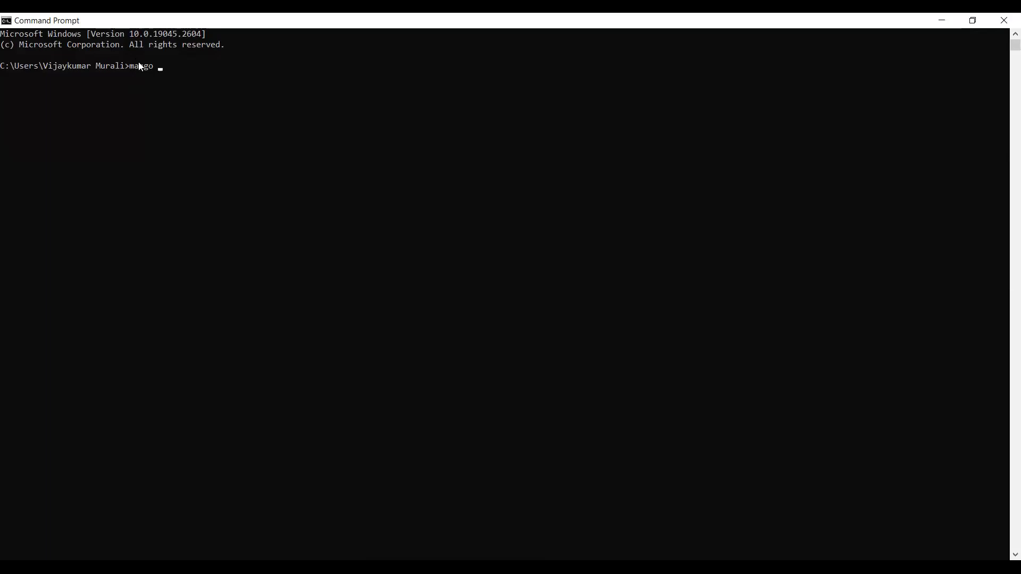
type("--version")
key("Return")
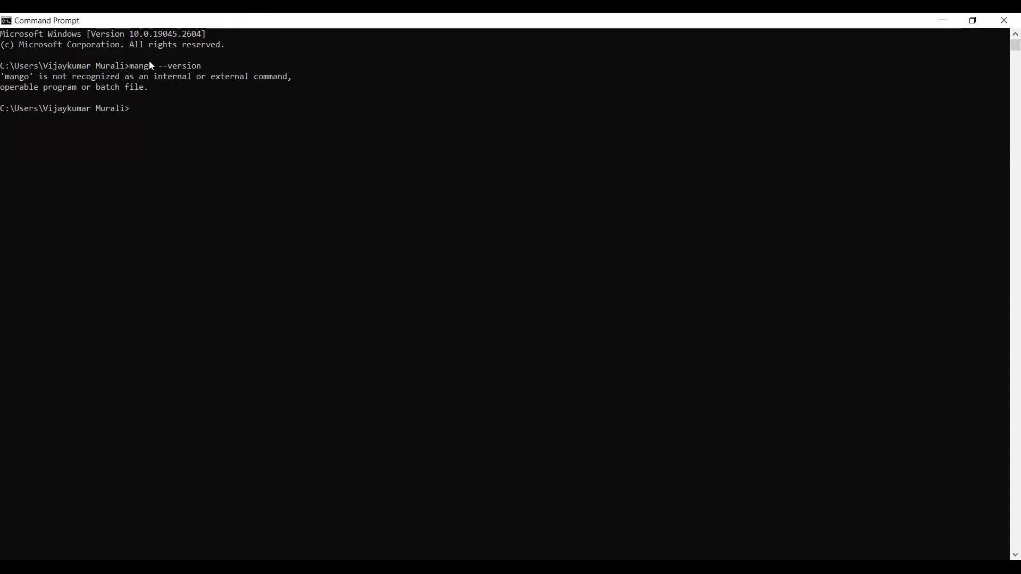
left_click(140, 107)
type("m")
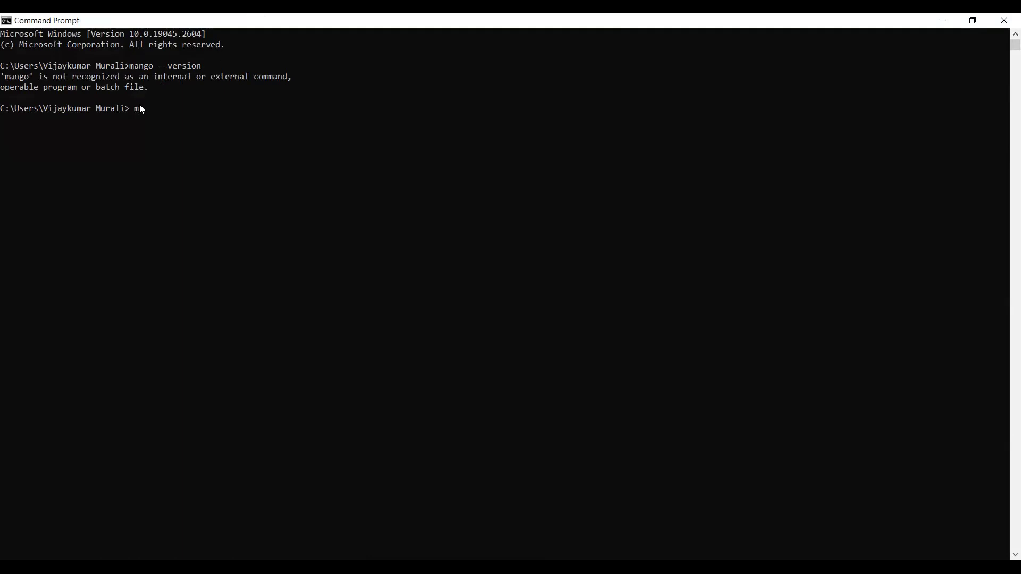
type("mangodb --version")
key("Return")
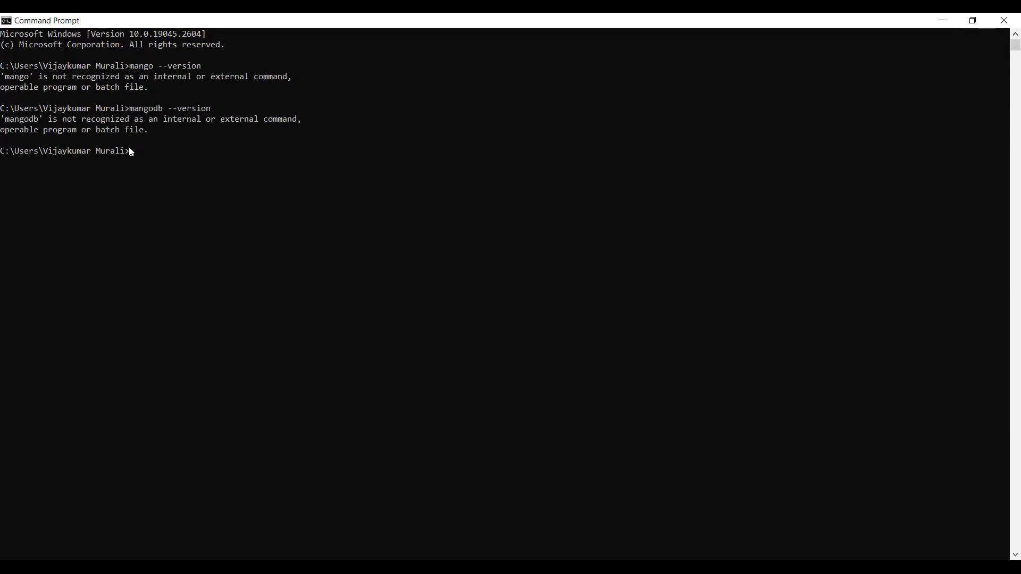
- Try to check the MongoDB version with the command mangod --version
type("mango")
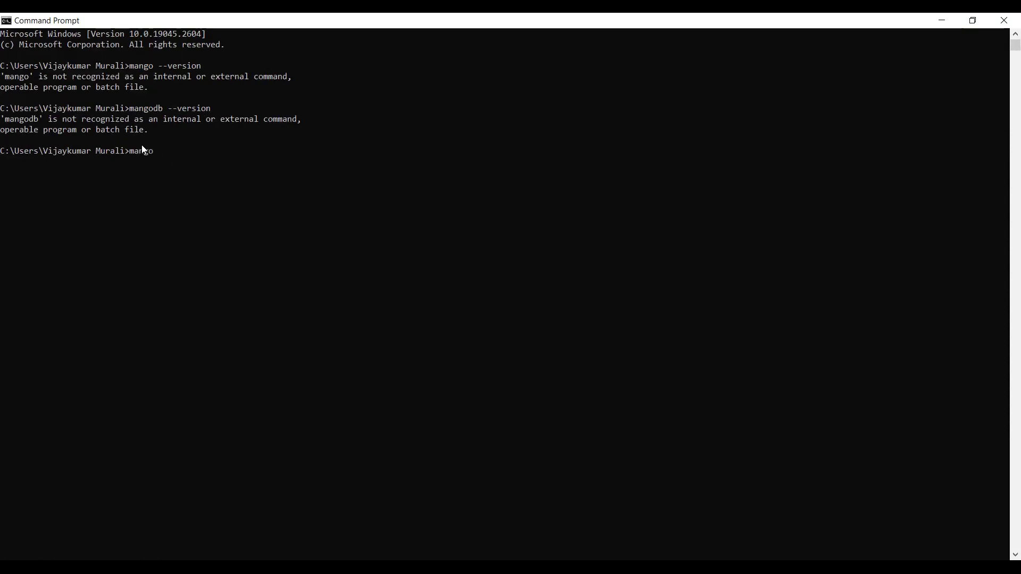
type("d")
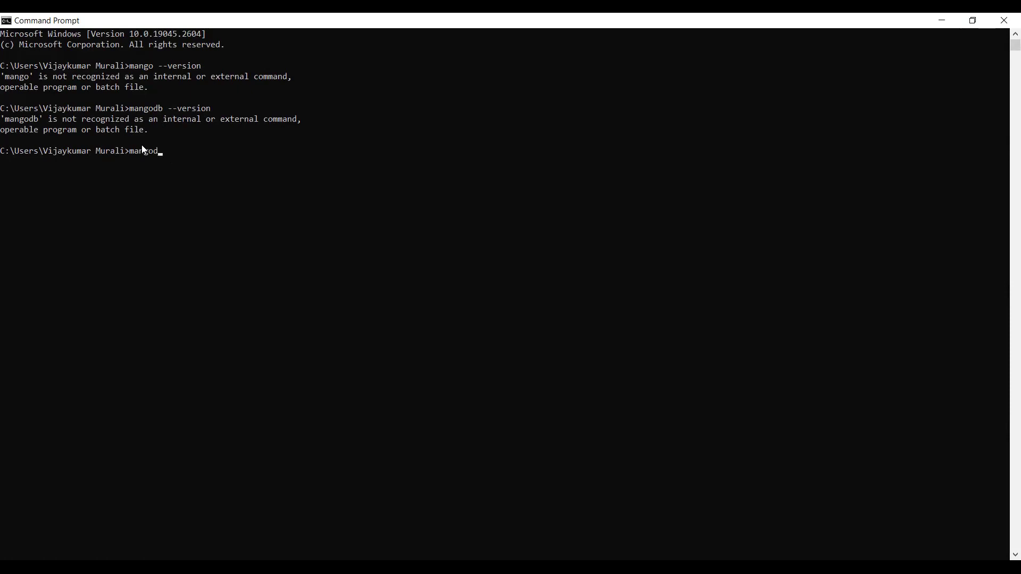
type(" --version")
key("Return")
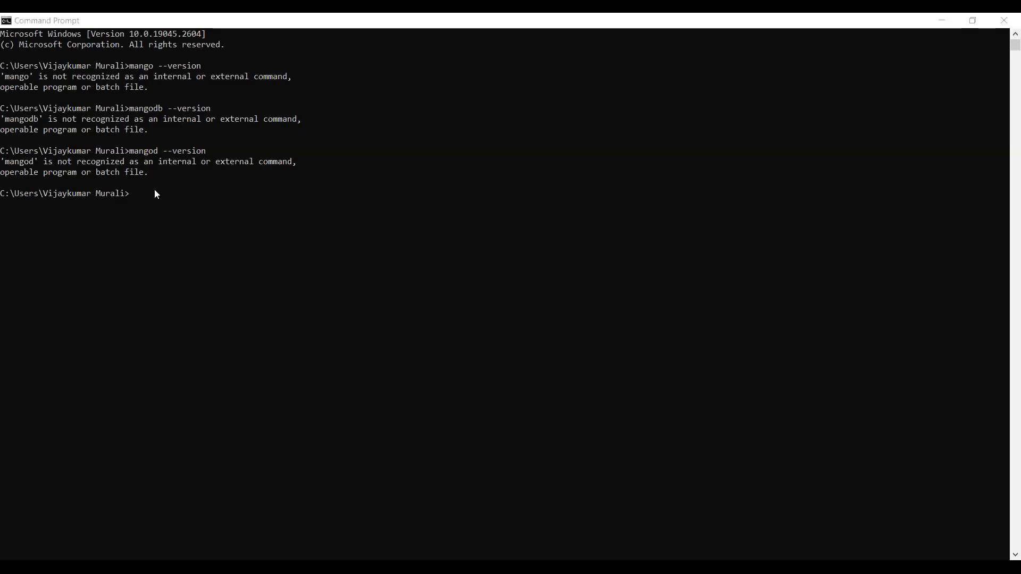
- Try to check the MongoDB version with the correctly spelled commands mongo --version and mongod --version
left_click(140, 197)
left_click(140, 197)
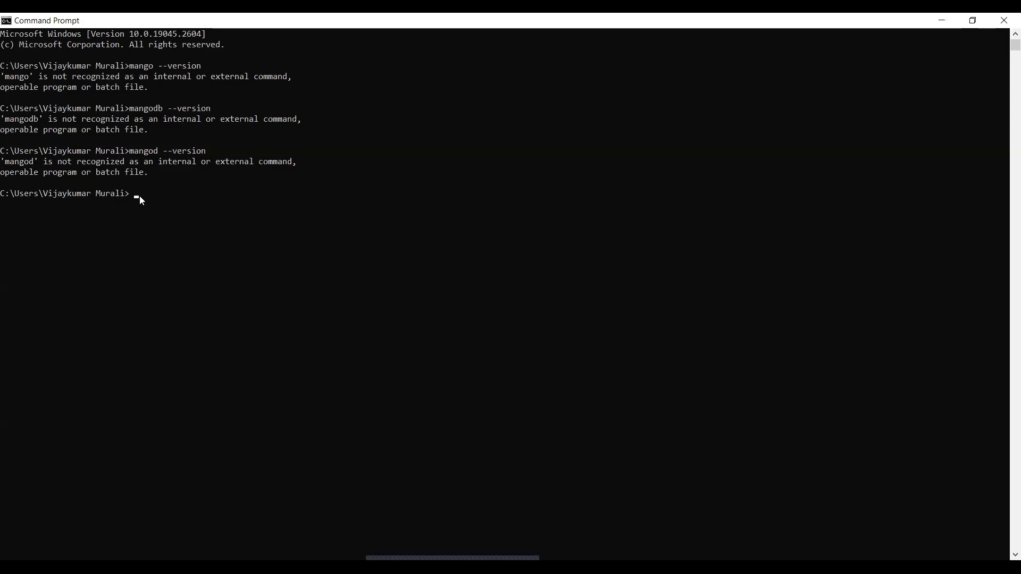
type("MO")
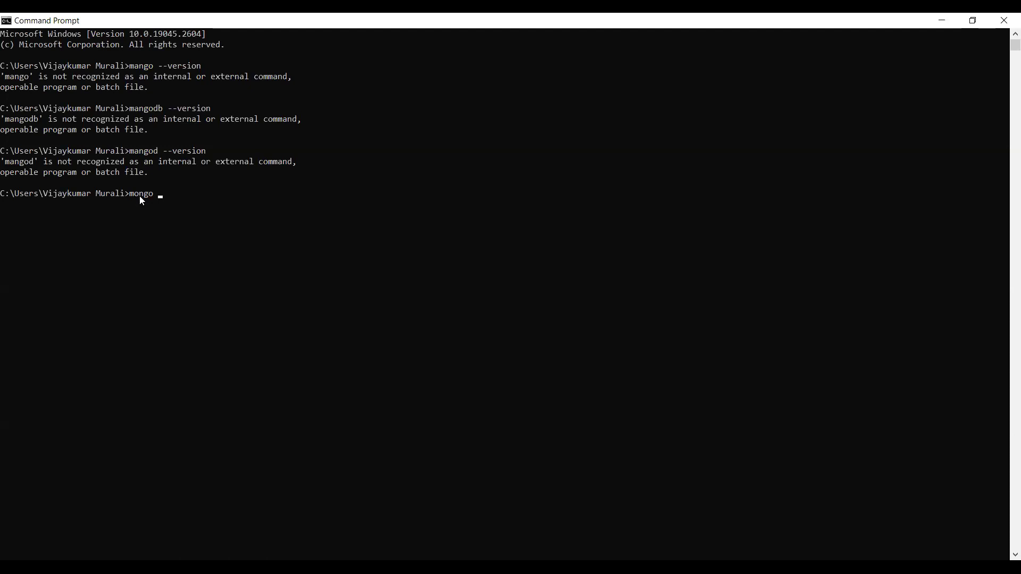
type("version")
key("Return")
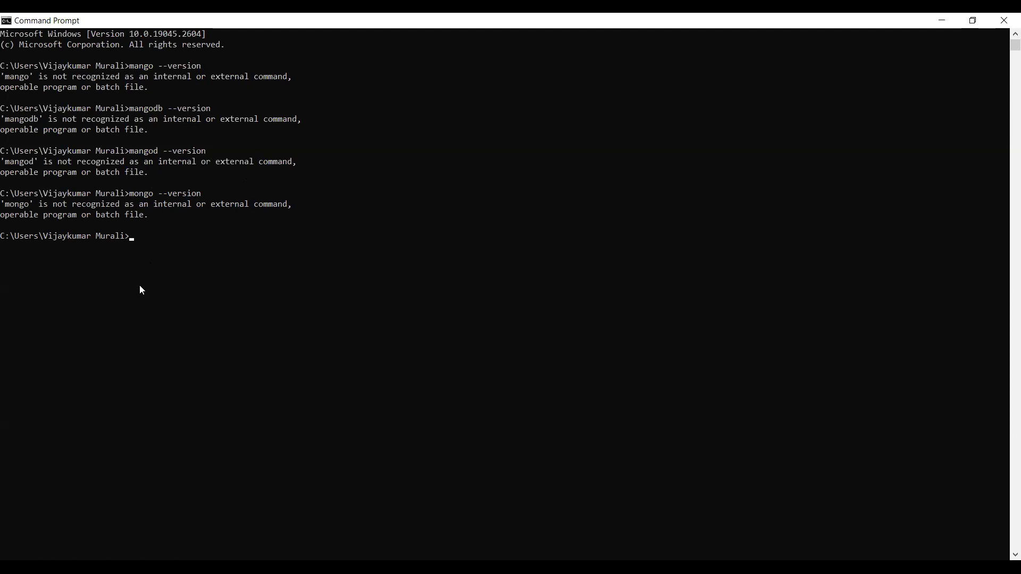
type("mongod --version")
key("Return")
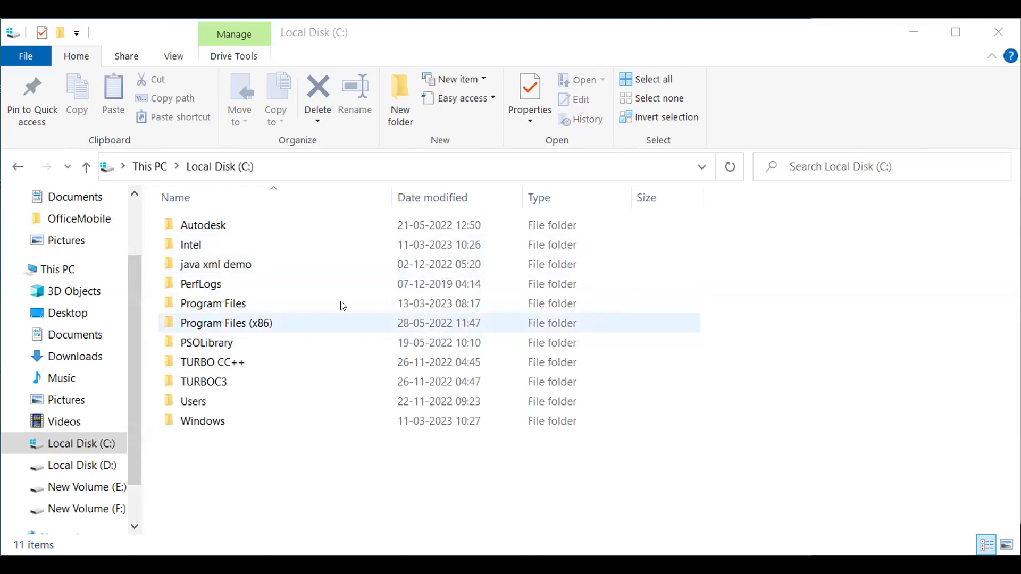
- Open the MongoDB folder inside Program Files on Local Disk (C:) in File Explorer
double_click(235, 321)
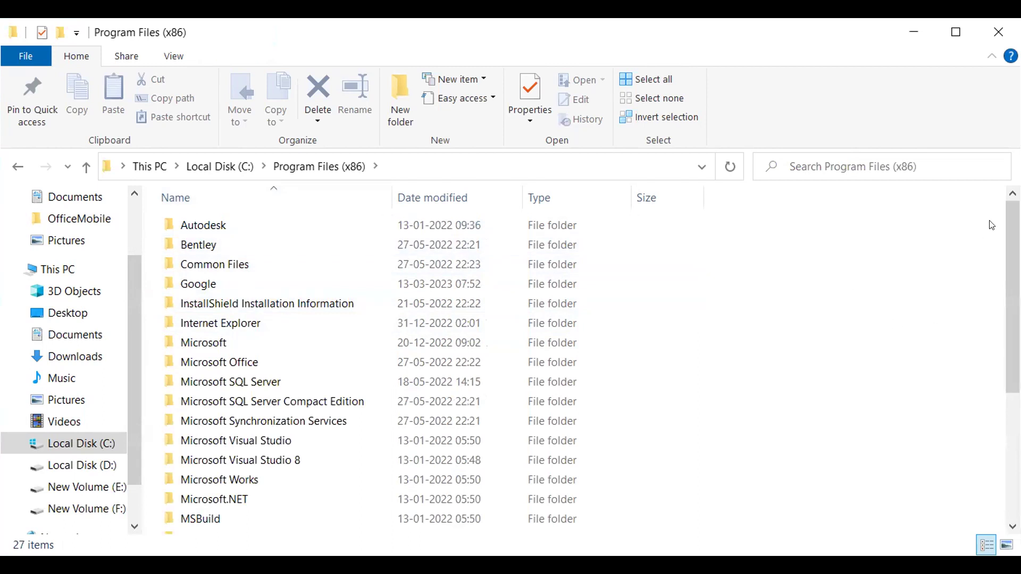
left_click(213, 161)
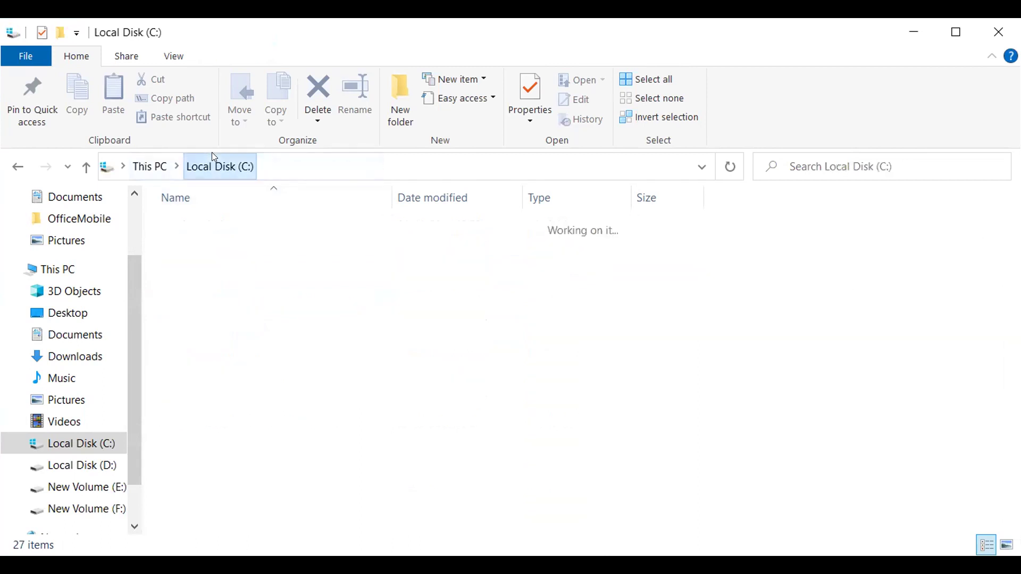
double_click(250, 306)
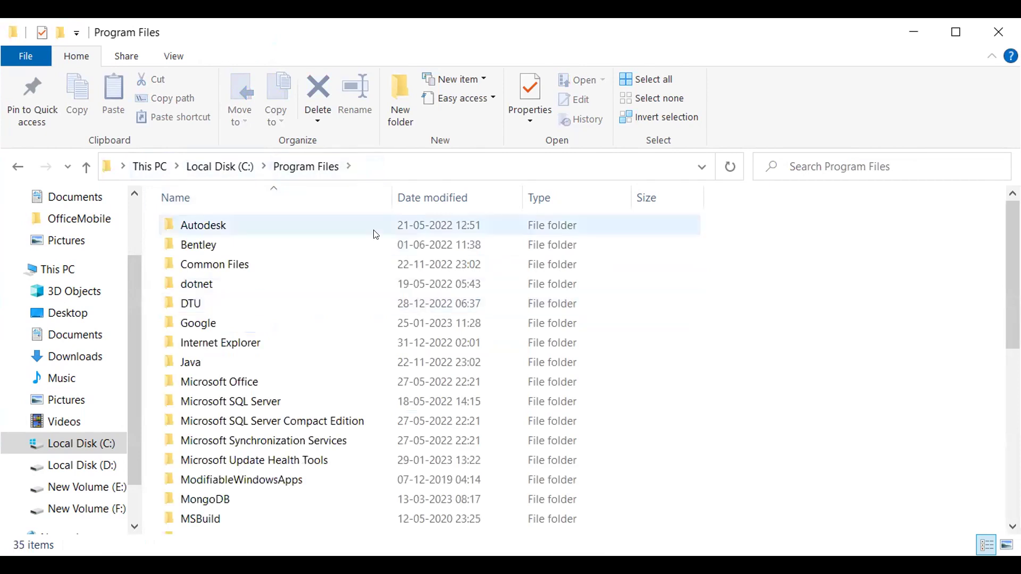
left_click(205, 506)
double_click(204, 506)
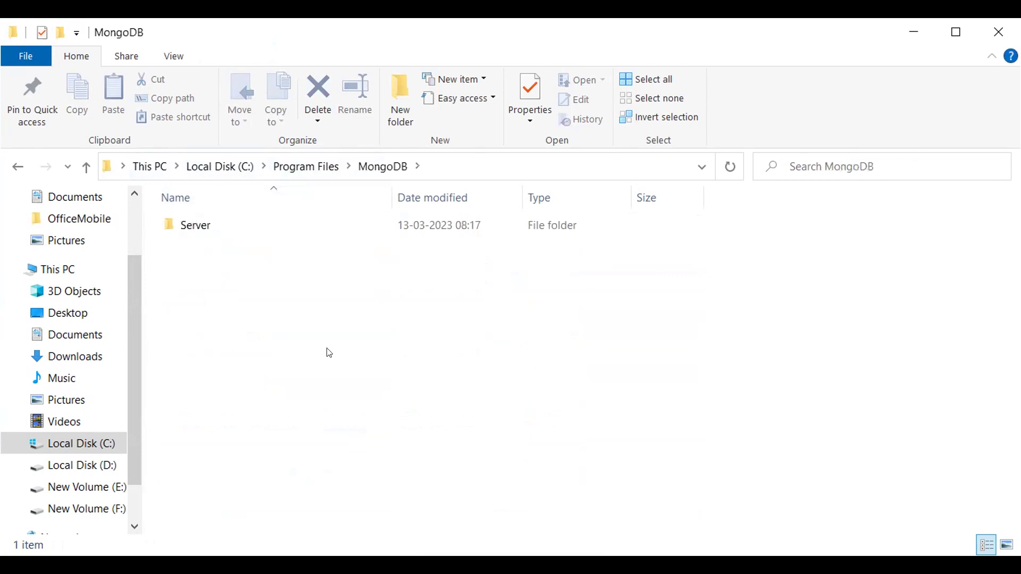
- Go through the Server and 6.0 folders into the MongoDB bin folder
left_click(235, 231)
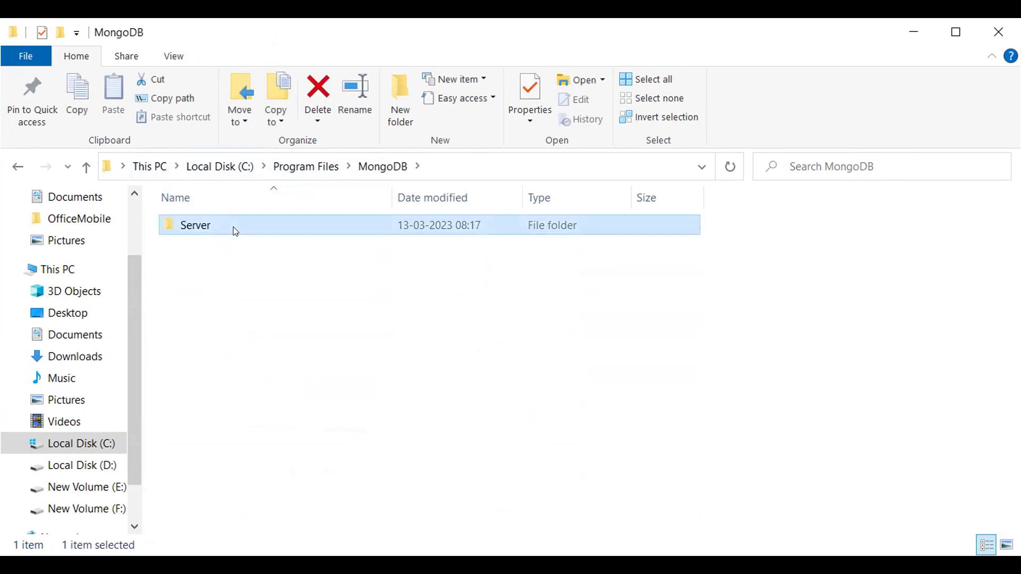
double_click(234, 228)
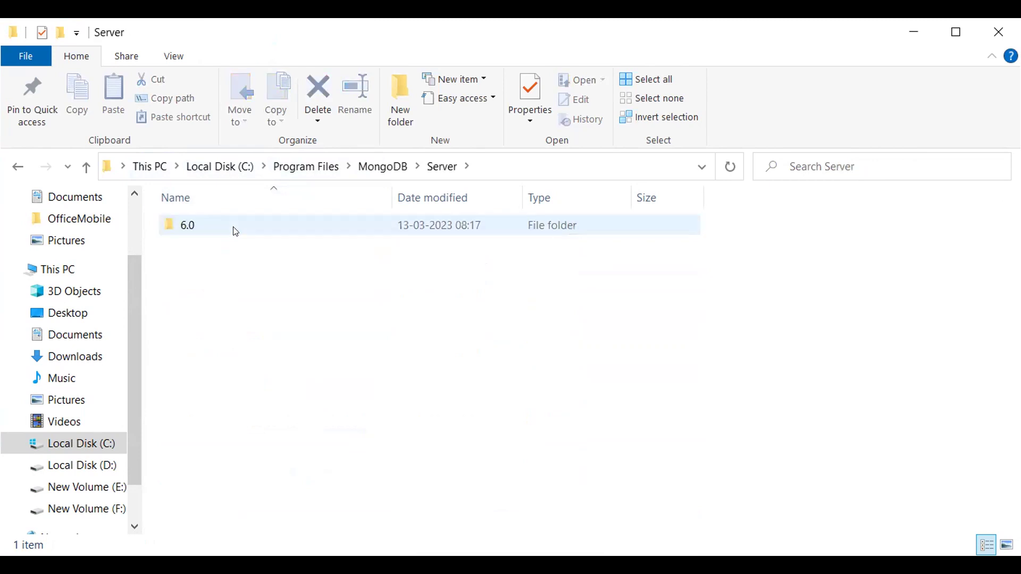
double_click(236, 230)
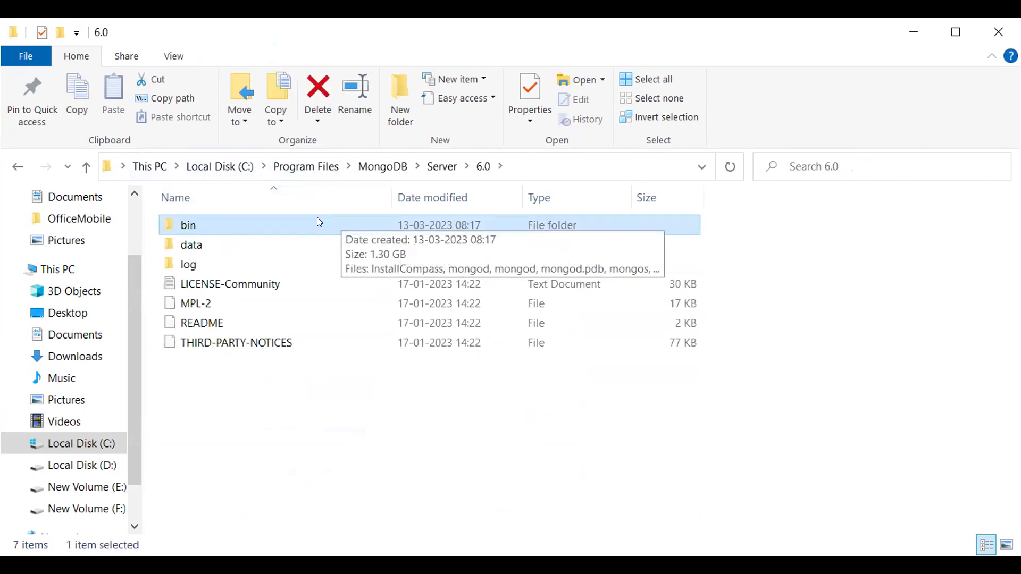
double_click(216, 219)
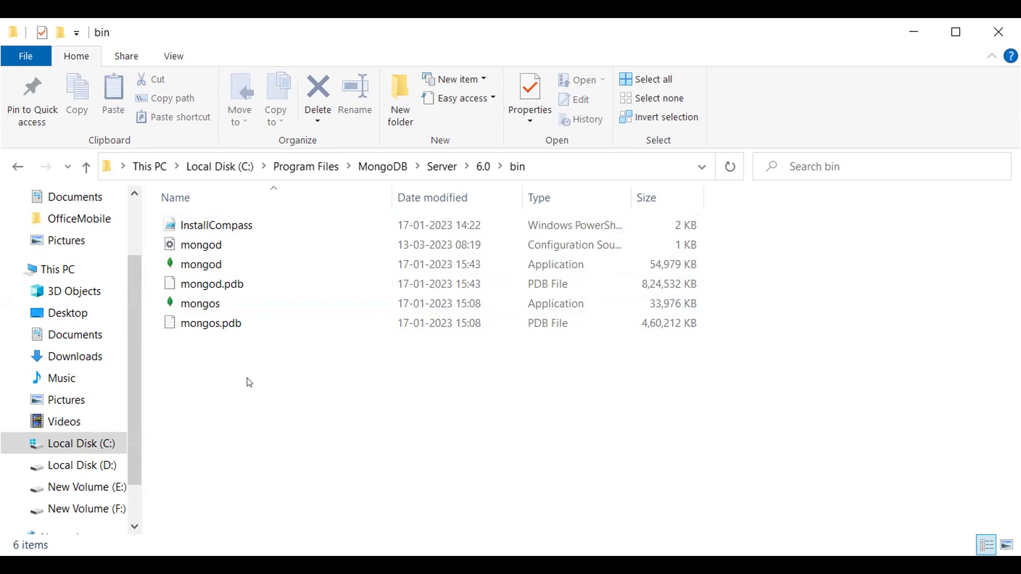
left_click(346, 394)
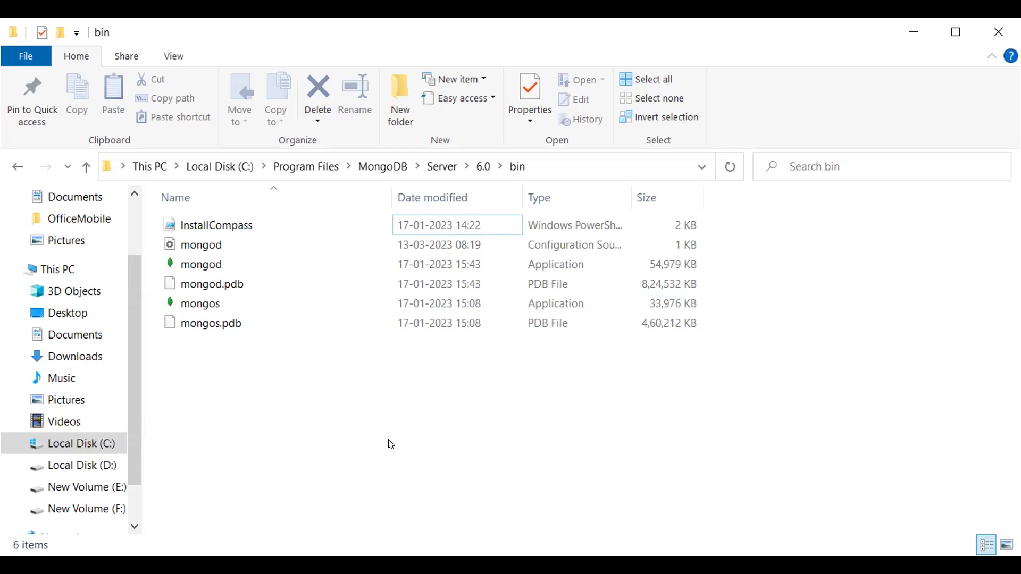
key("Right")
key("Right")
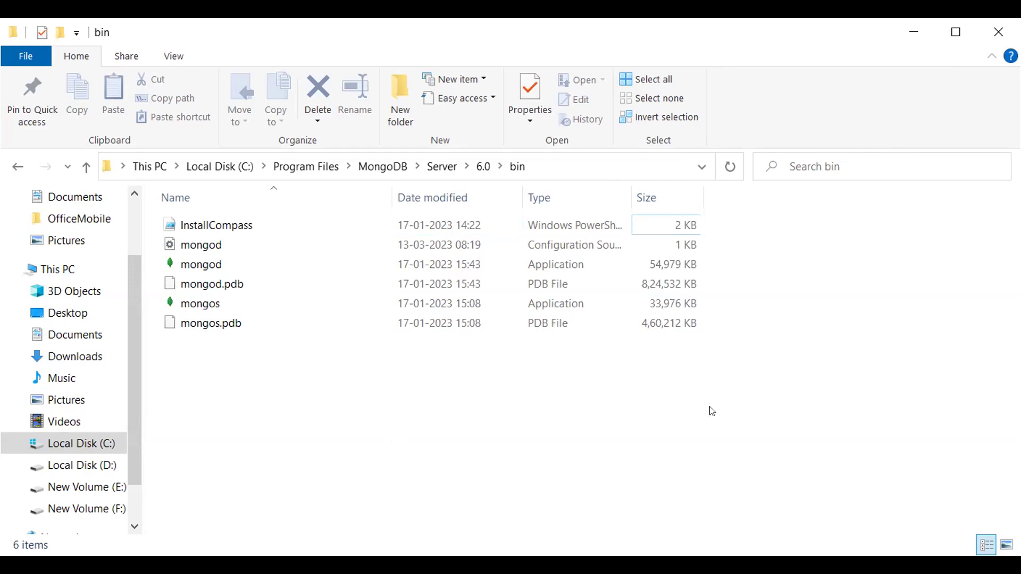
- Open a PowerShell window in the MongoDB Server 6.0 bin folder
right_click(817, 329)
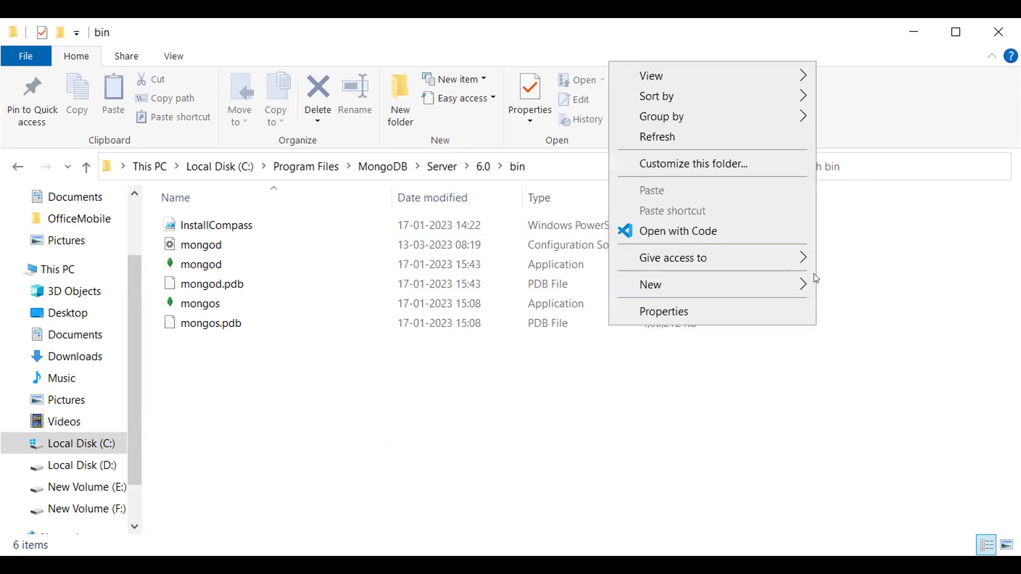
left_click(744, 408)
right_click(738, 408)
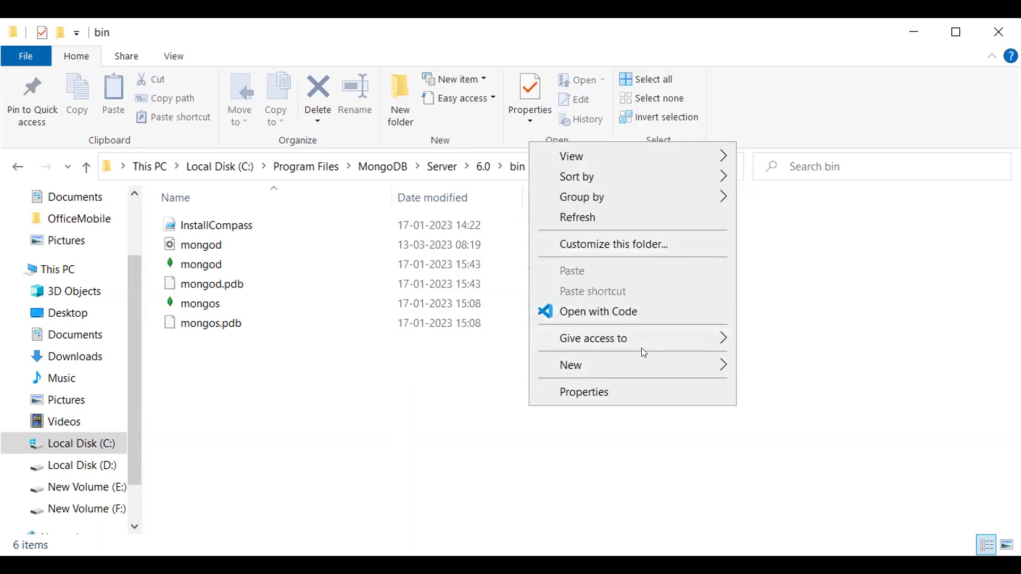
mouse_move(636, 375)
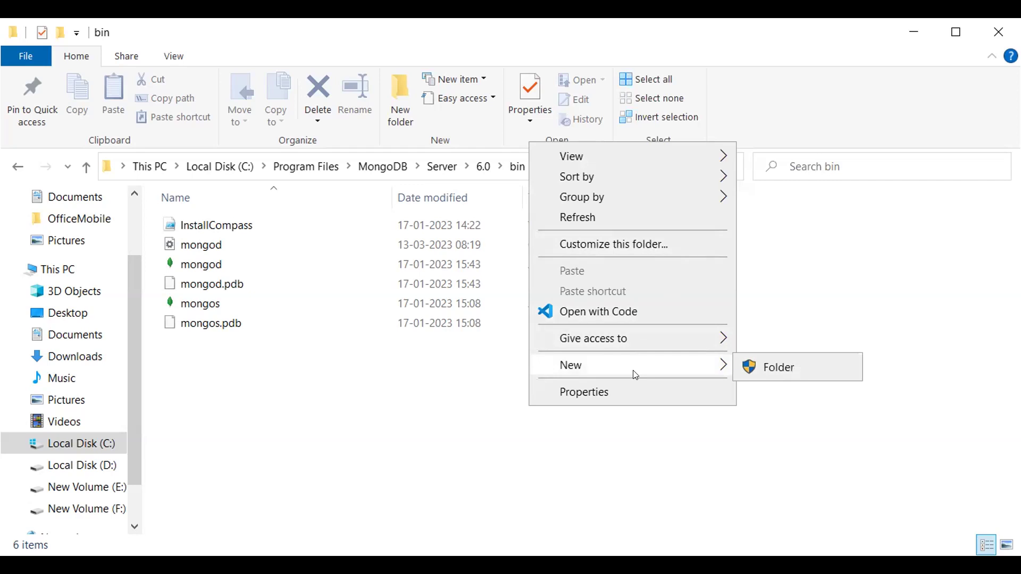
right_click(612, 478, "shift")
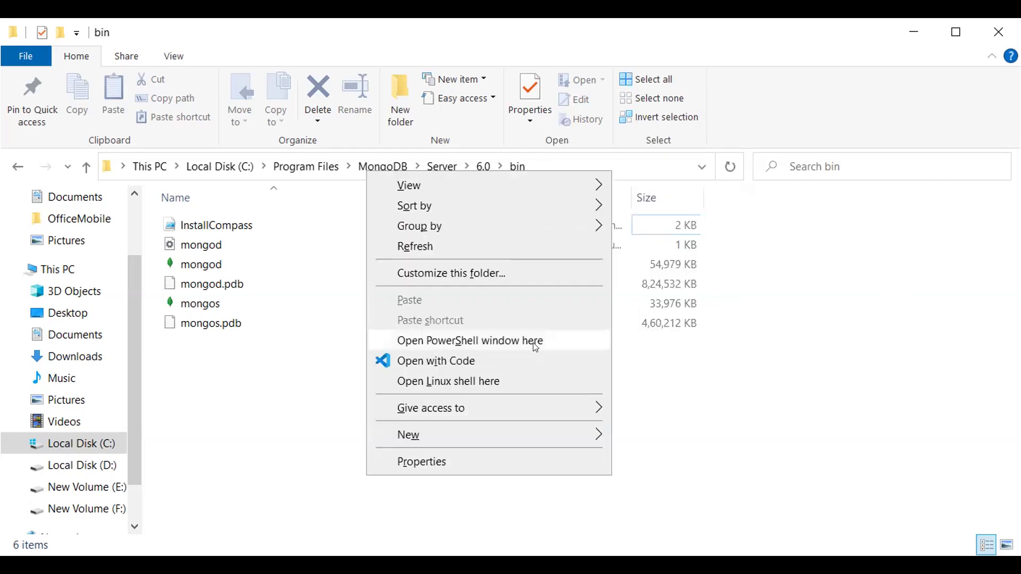
left_click(505, 341)
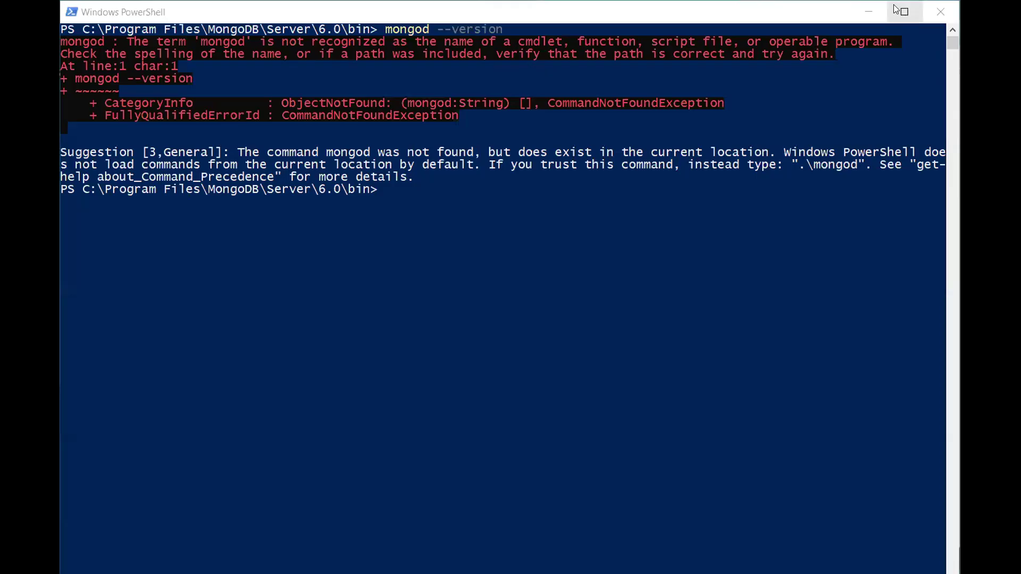
- Maximize the PowerShell window and try to run mongo --version and mongod from the bin folder
left_click(897, 8)
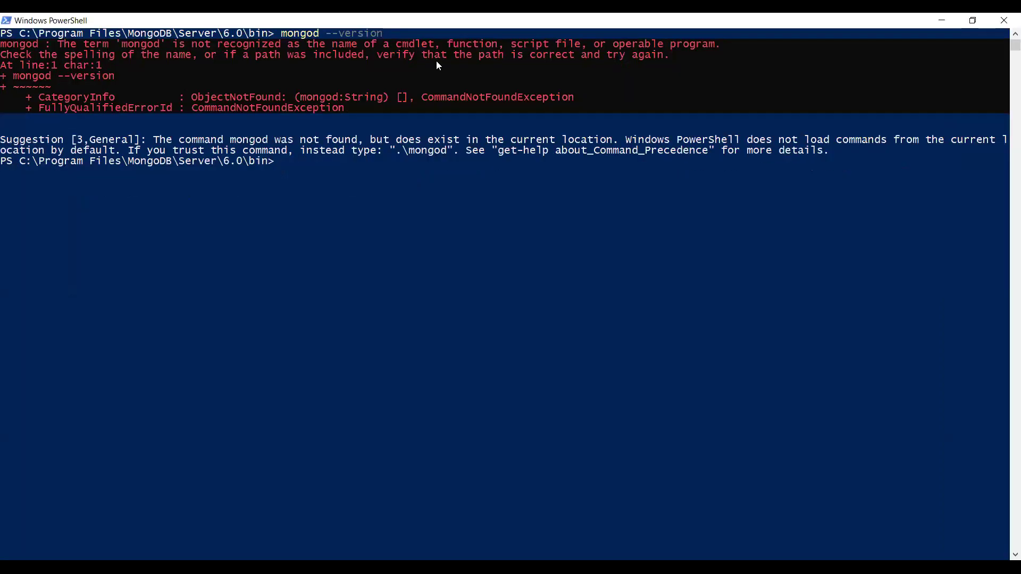
type("m")
type("ongo --version")
key("Return")
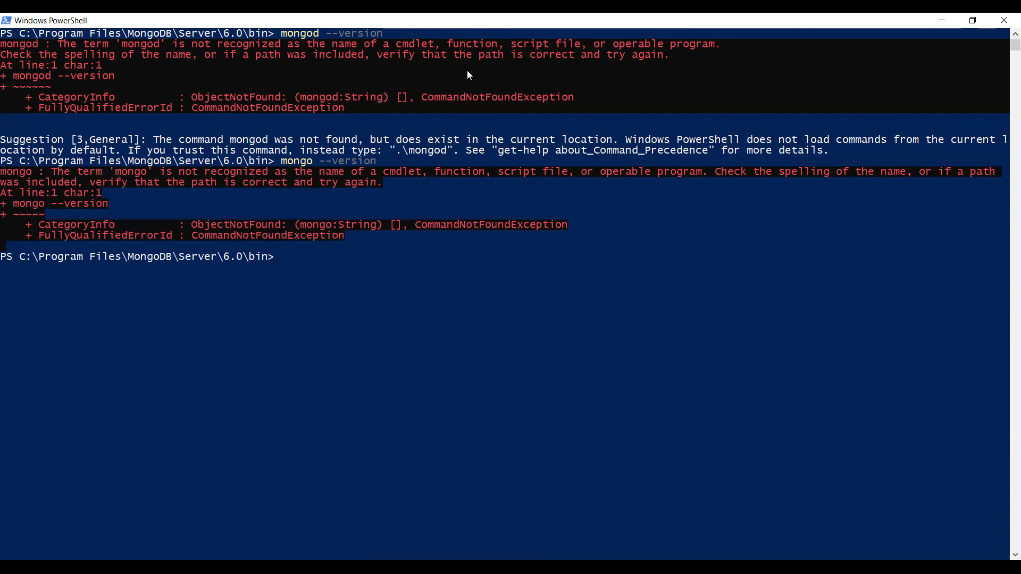
type("mongod")
key("Return")
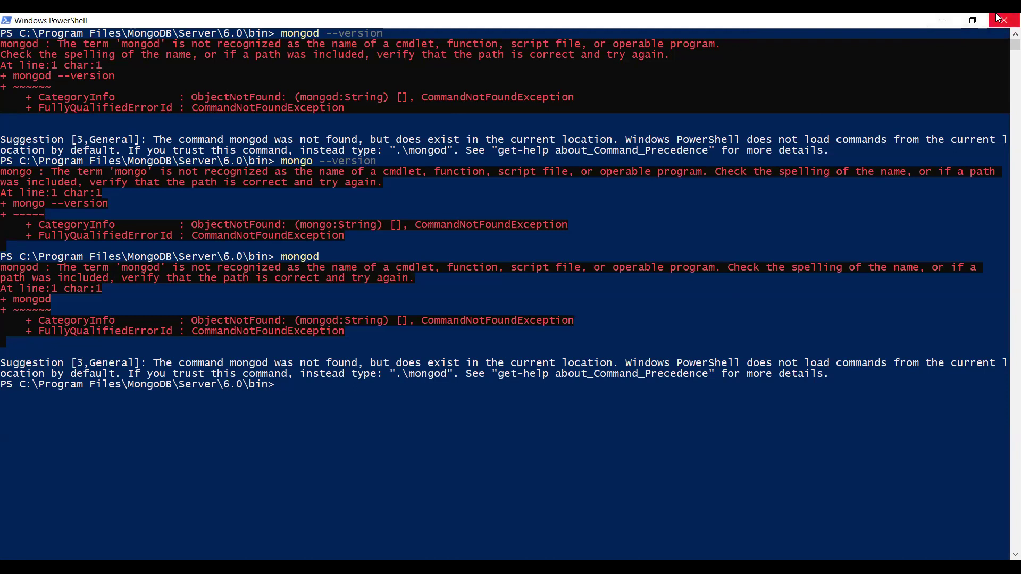
- Minimize the PowerShell window, switch to MongoDB Compass and start past its welcome dialog
left_click(942, 19)
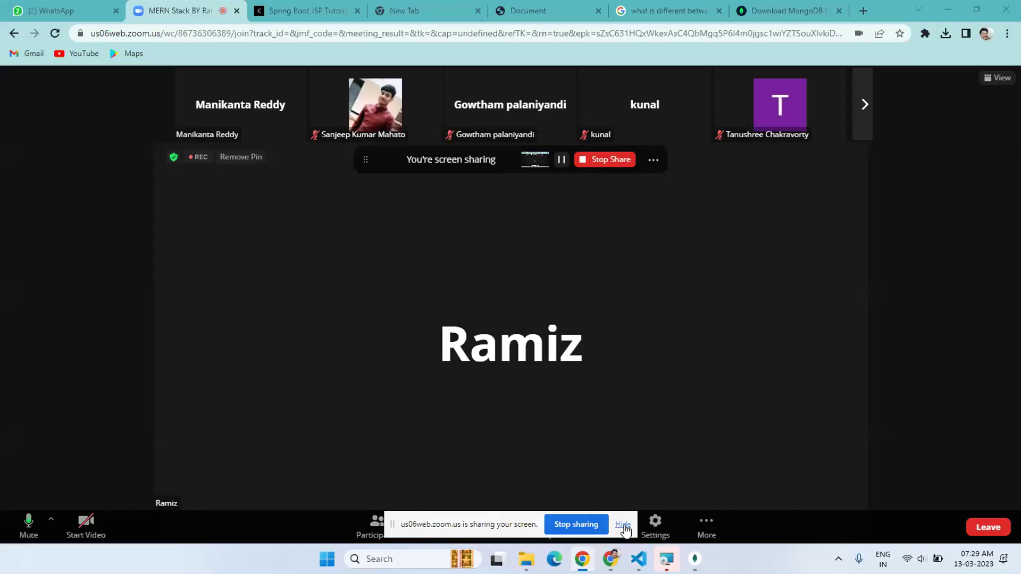
mouse_move(695, 559)
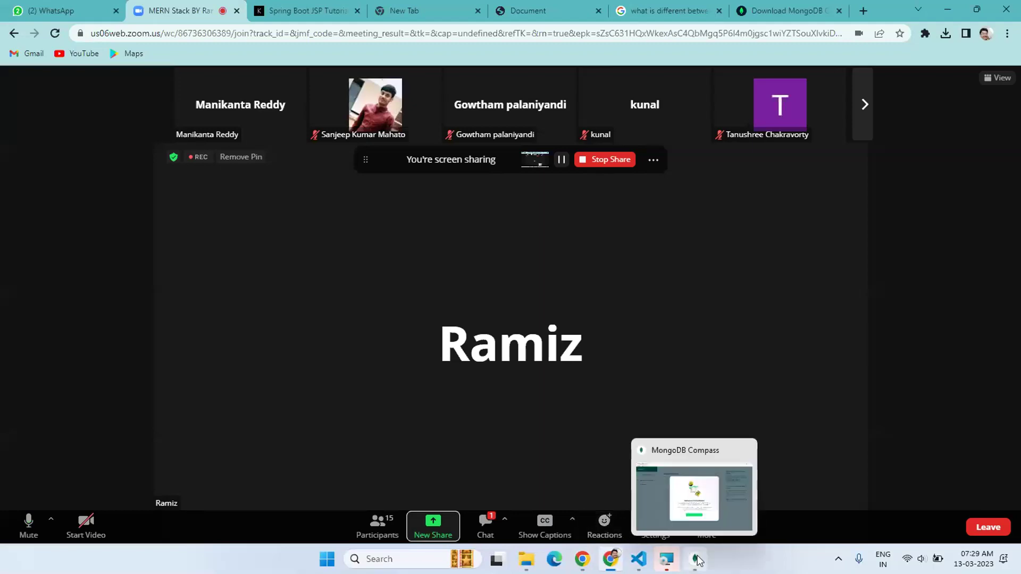
left_click(699, 502)
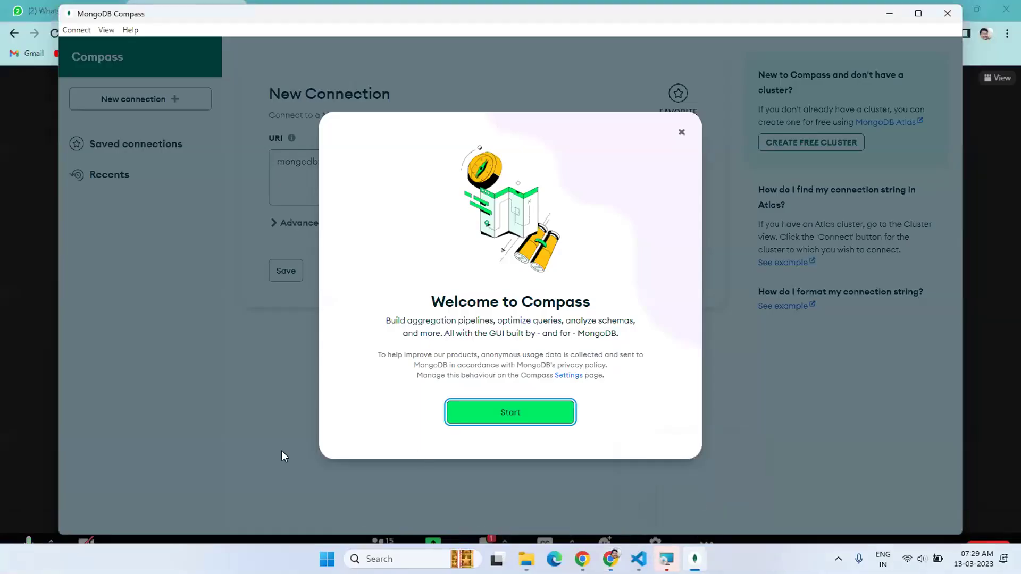
left_click(506, 411)
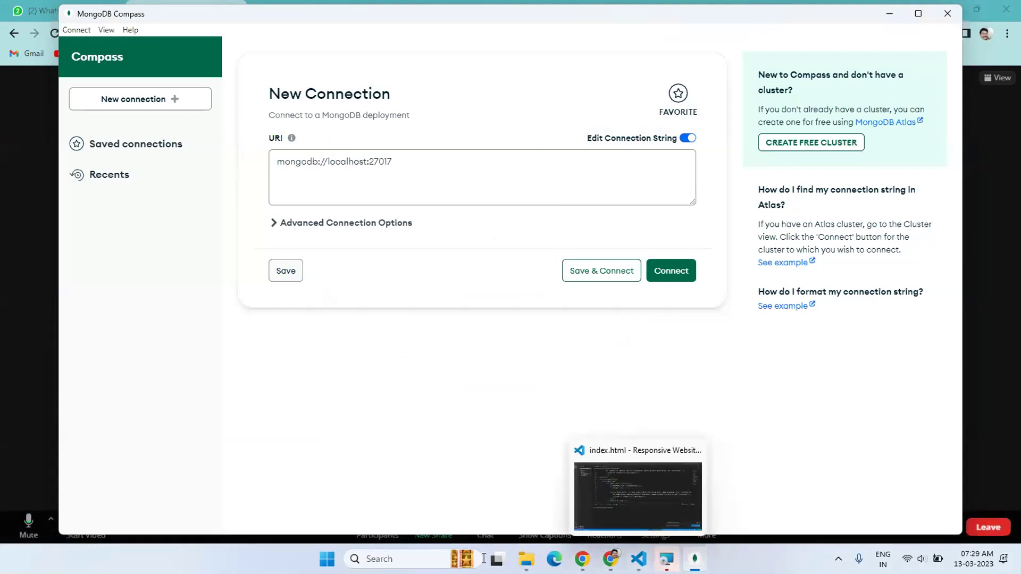
left_click(378, 559)
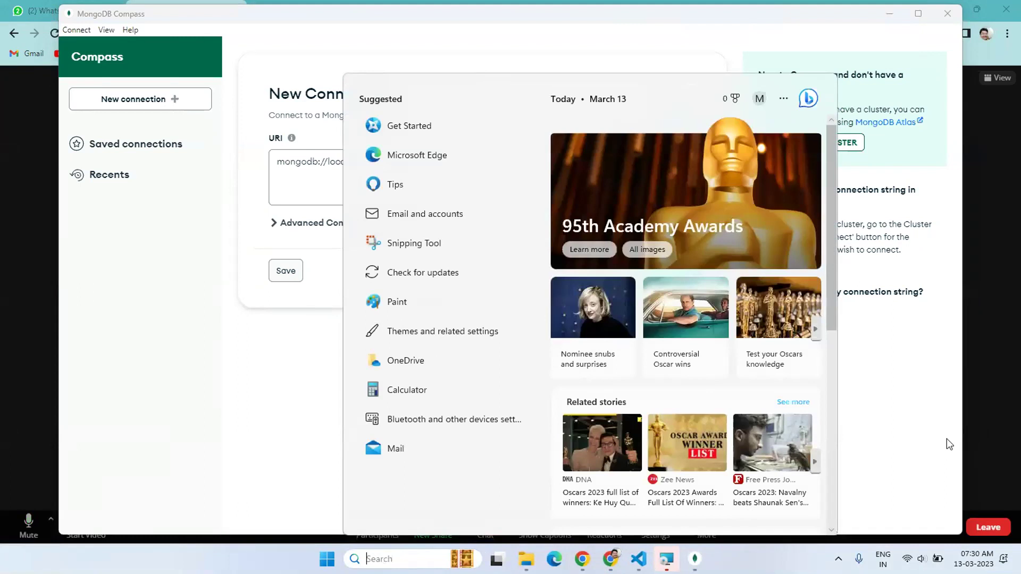
left_click(947, 439)
mouse_move(667, 559)
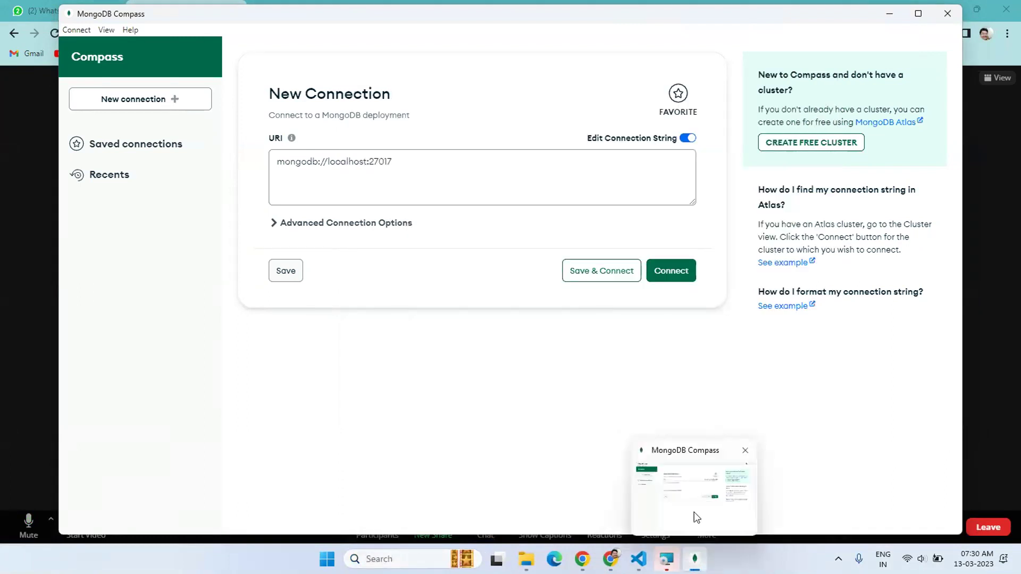
left_click(696, 480)
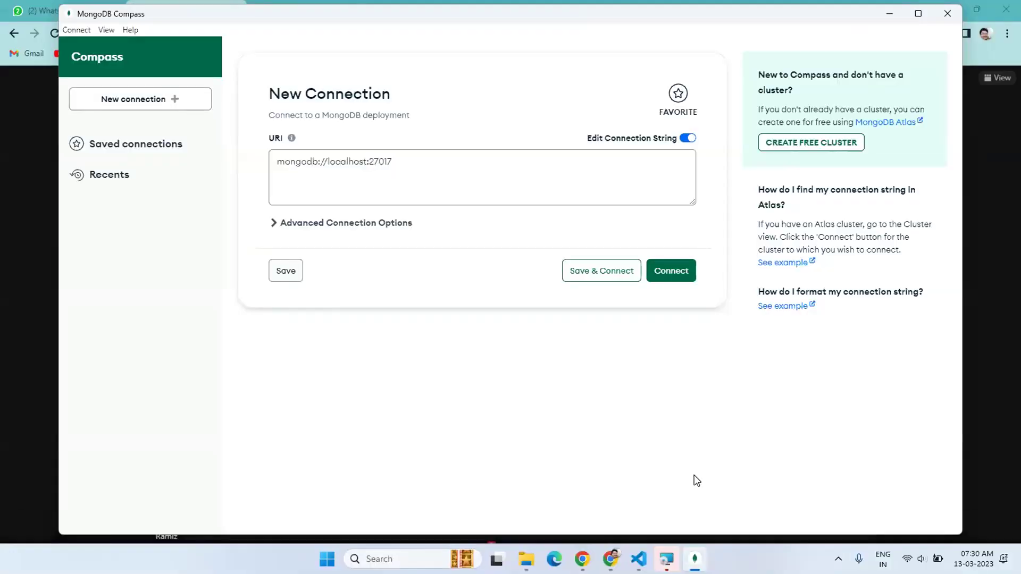
- Bring up the MongoDB 6.0.4 Setup Wizard and finish it
mouse_move(694, 558)
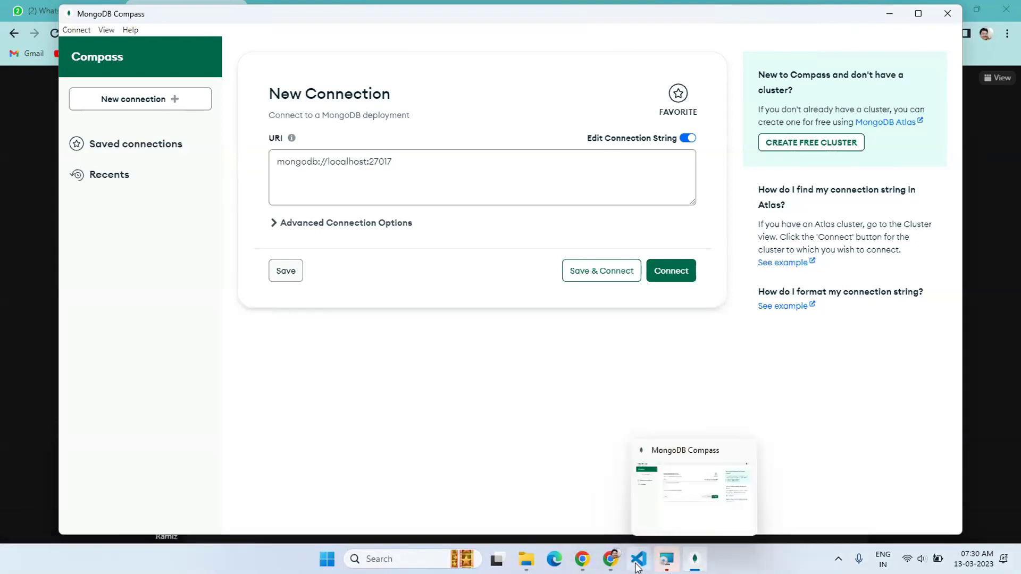
mouse_move(638, 565)
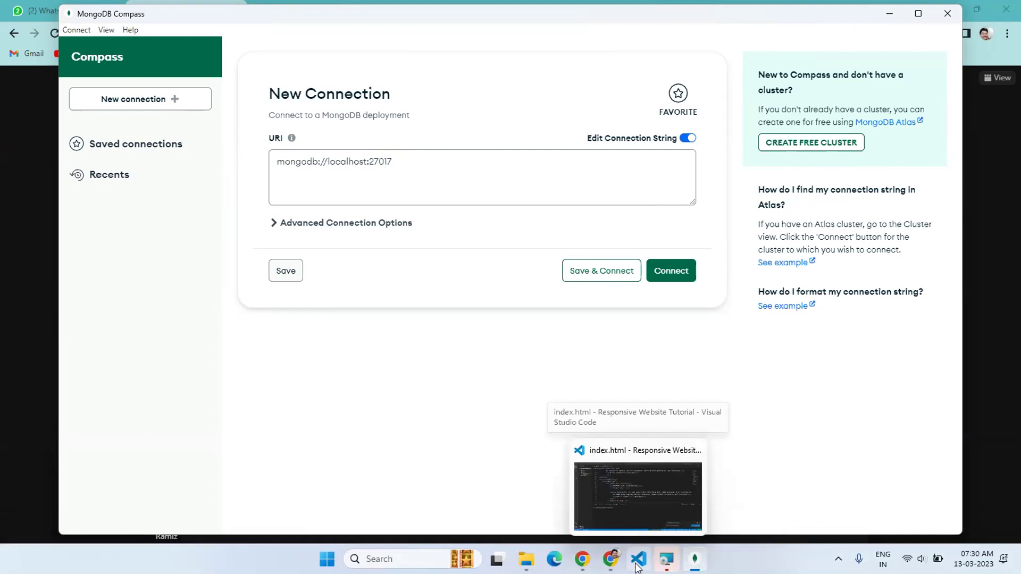
mouse_move(635, 491)
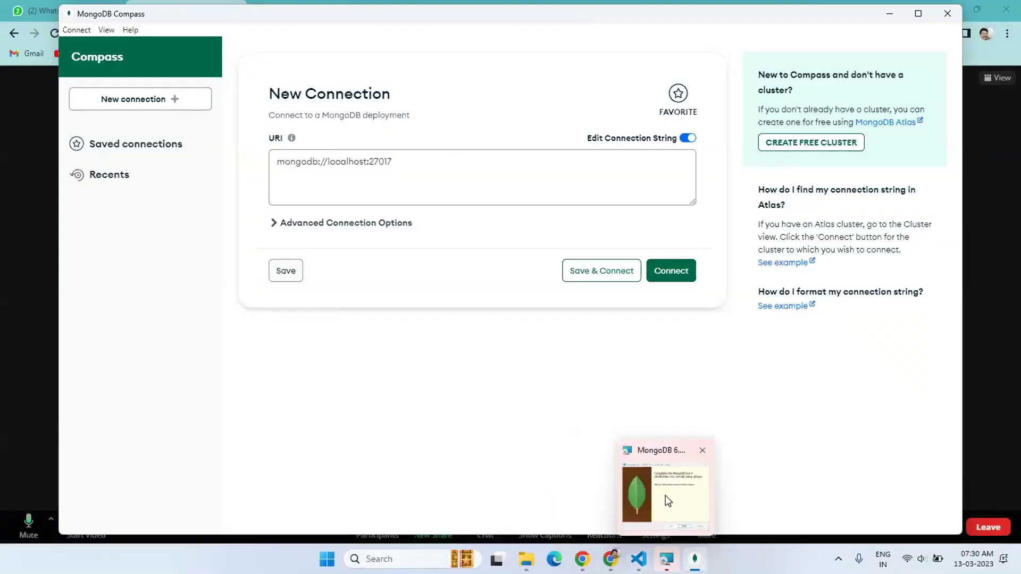
left_click(666, 499)
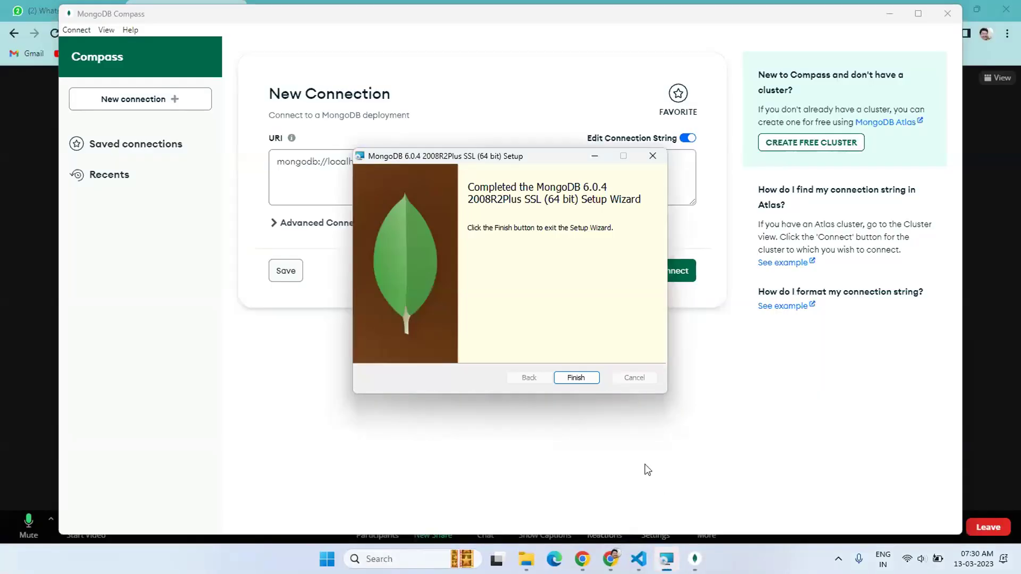
left_click(577, 378)
- Switch to File Explorer and open the Program Files folder on the OS (C:) drive
mouse_move(688, 561)
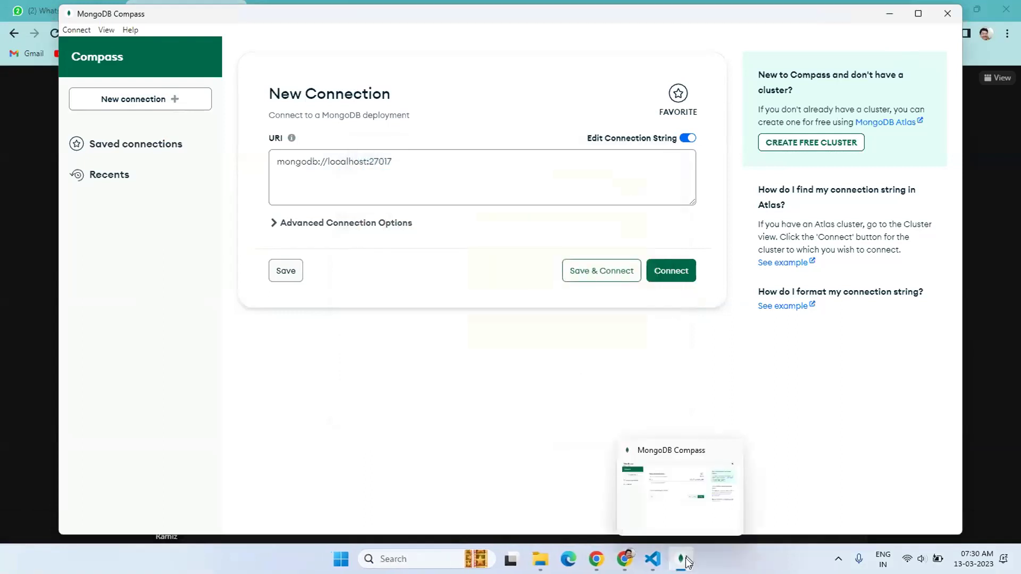
mouse_move(676, 484)
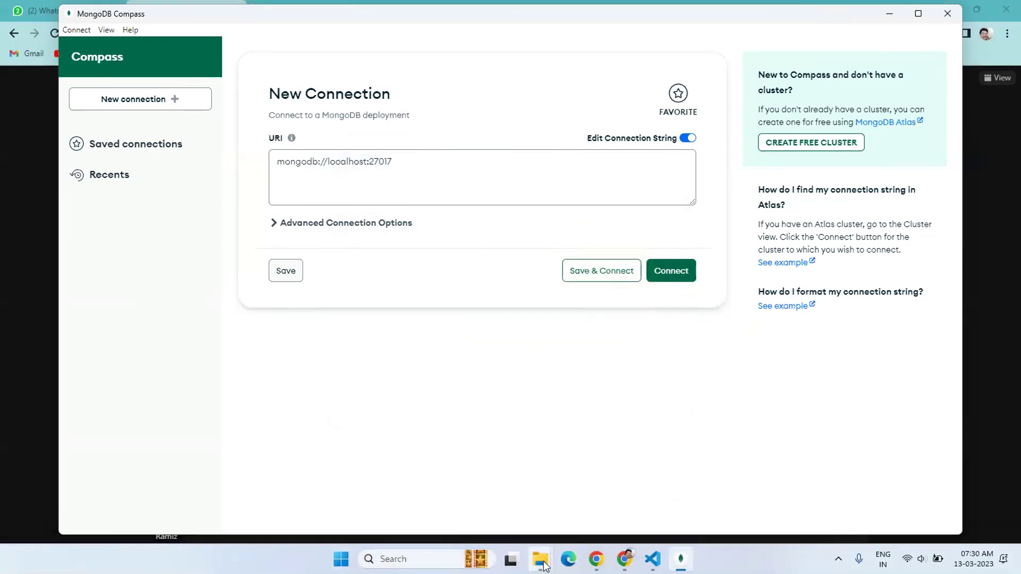
mouse_move(540, 558)
left_click(452, 492)
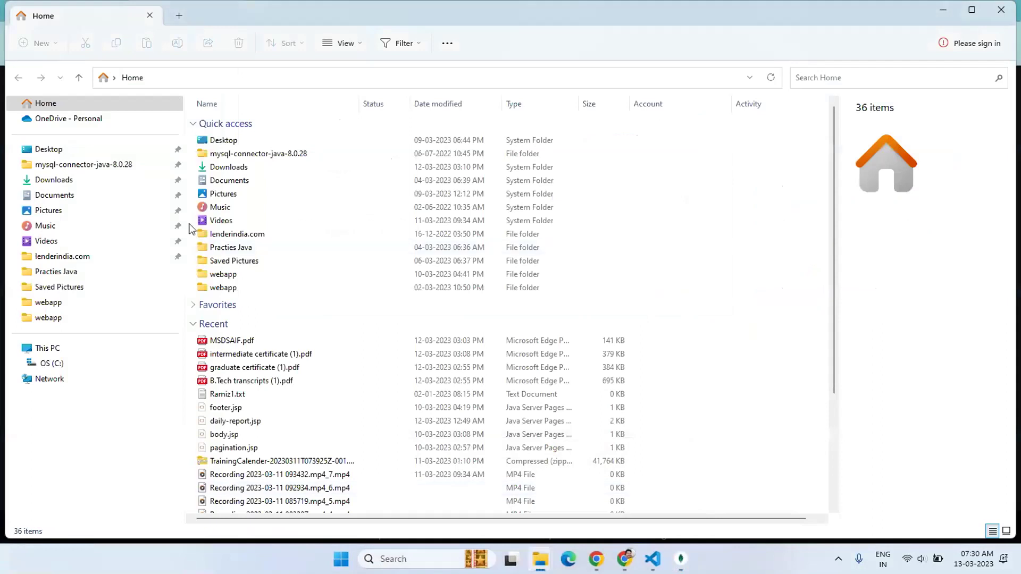
left_click(57, 364)
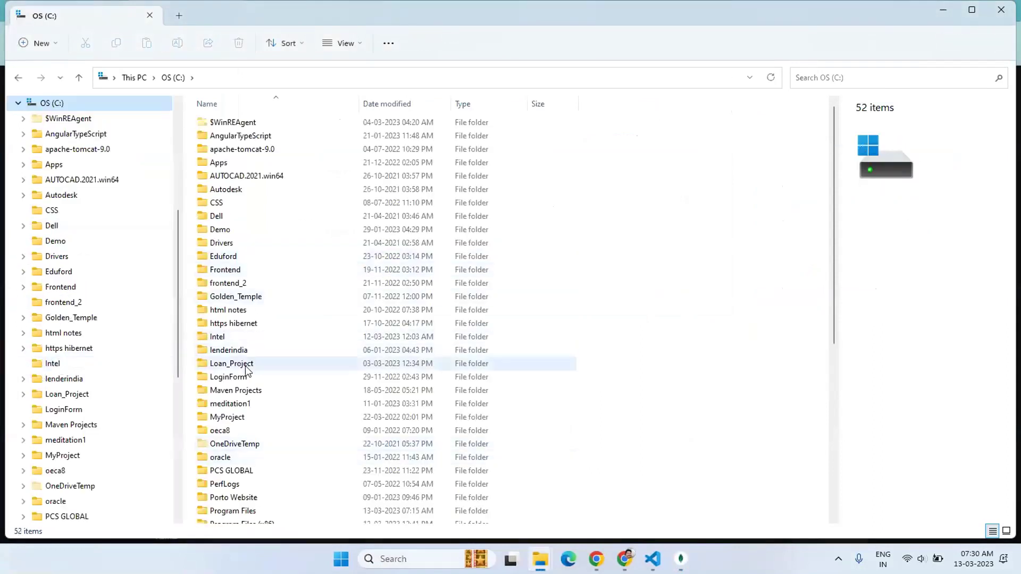
scroll(269, 461, "down", 6)
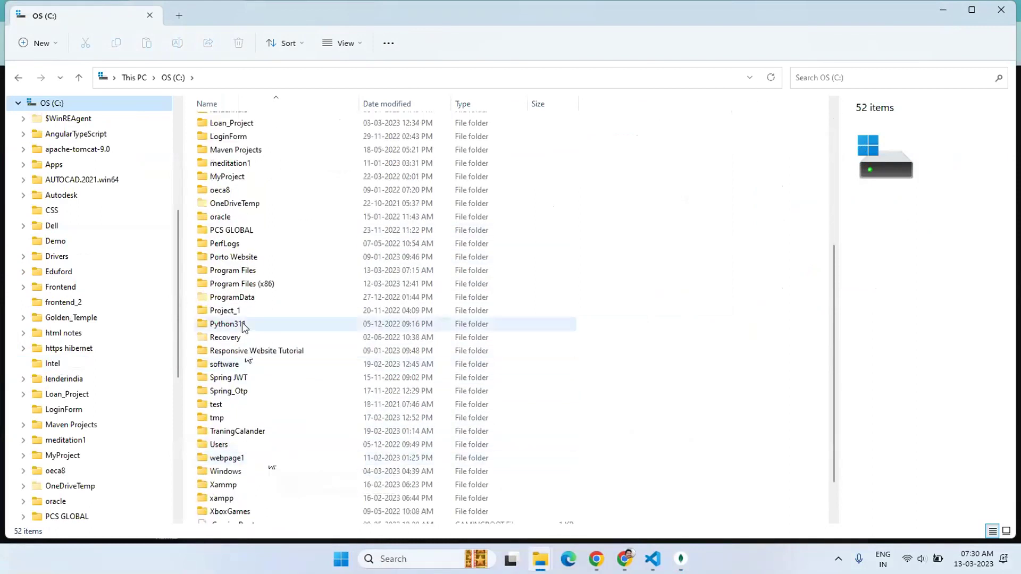
double_click(238, 271)
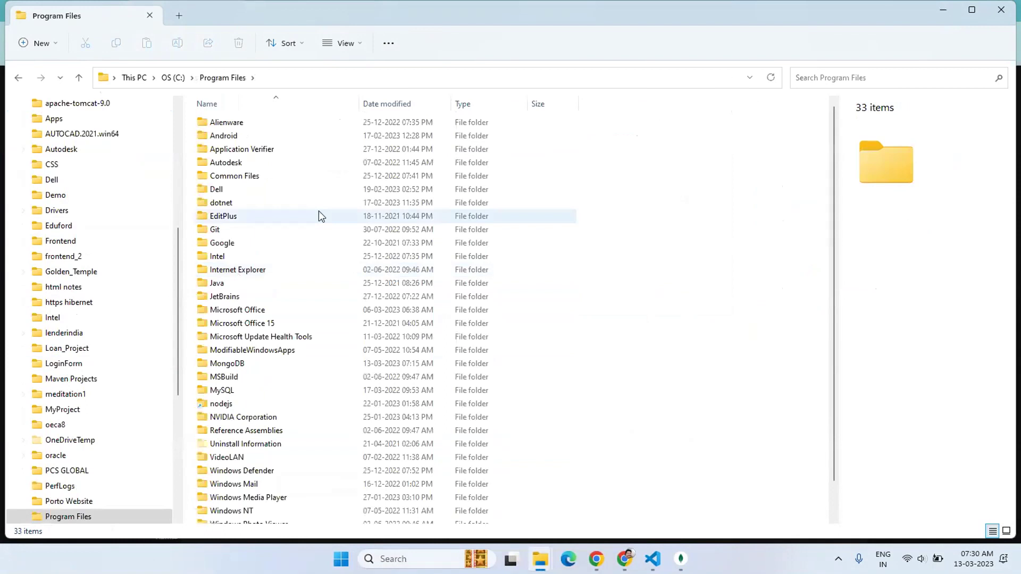
- Go through the MongoDB, Server and 6.0 folders into the bin folder
double_click(233, 364)
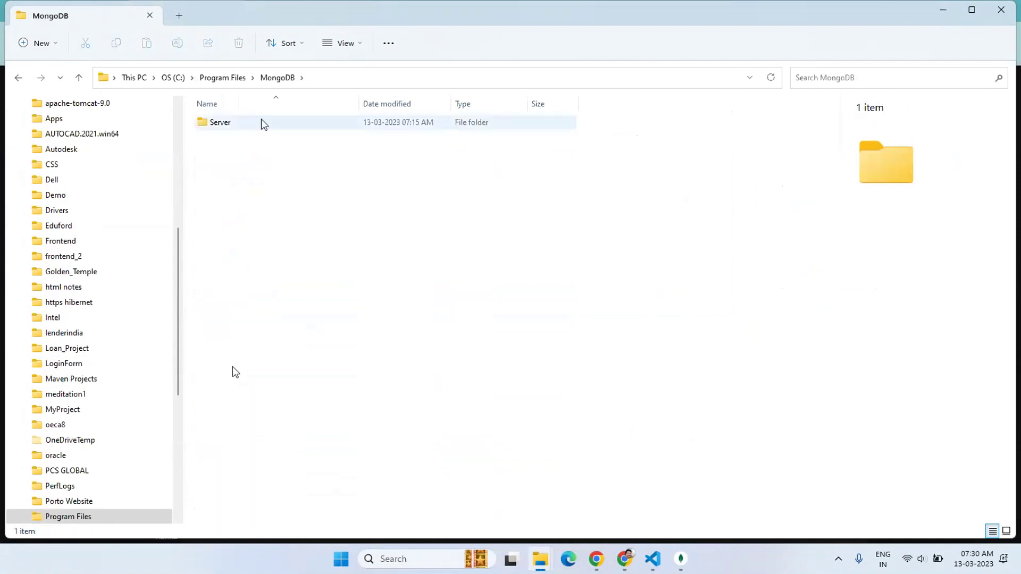
double_click(258, 123)
double_click(256, 124)
double_click(247, 124)
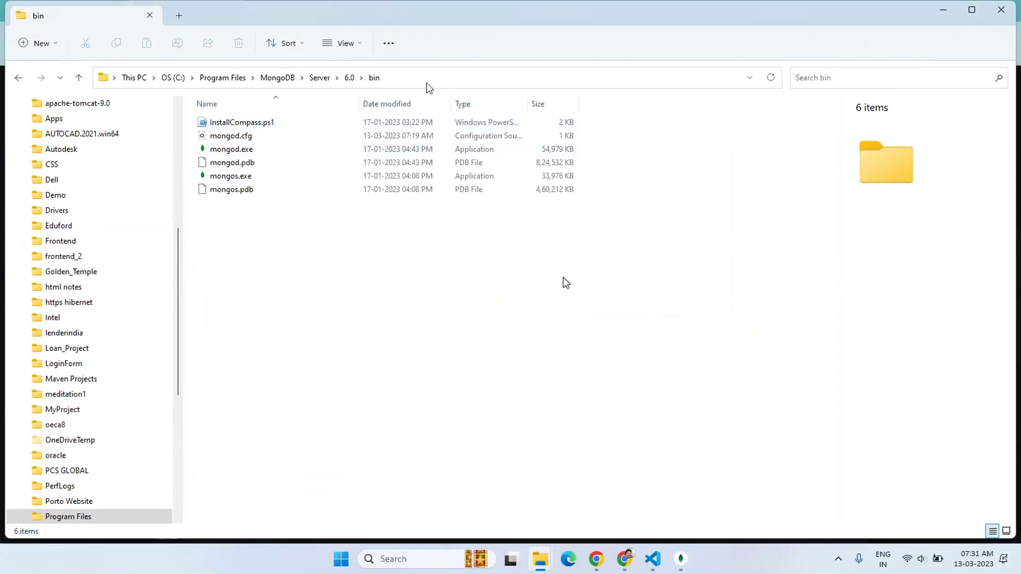
- Open a Command Prompt in the MongoDB Server 6.0 bin folder by running cmd from the folder path
left_click(397, 78)
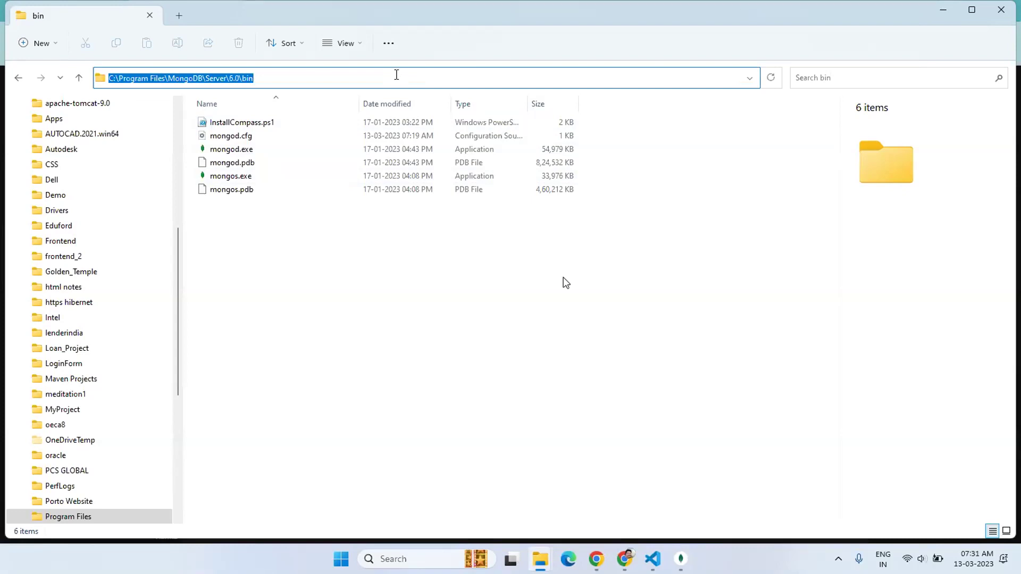
type("cmd")
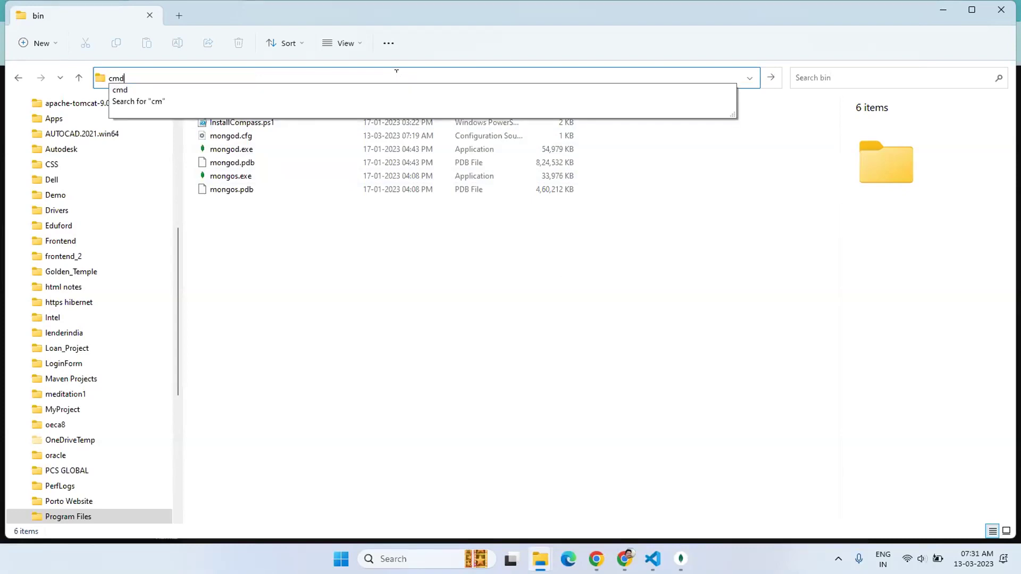
key("Return")
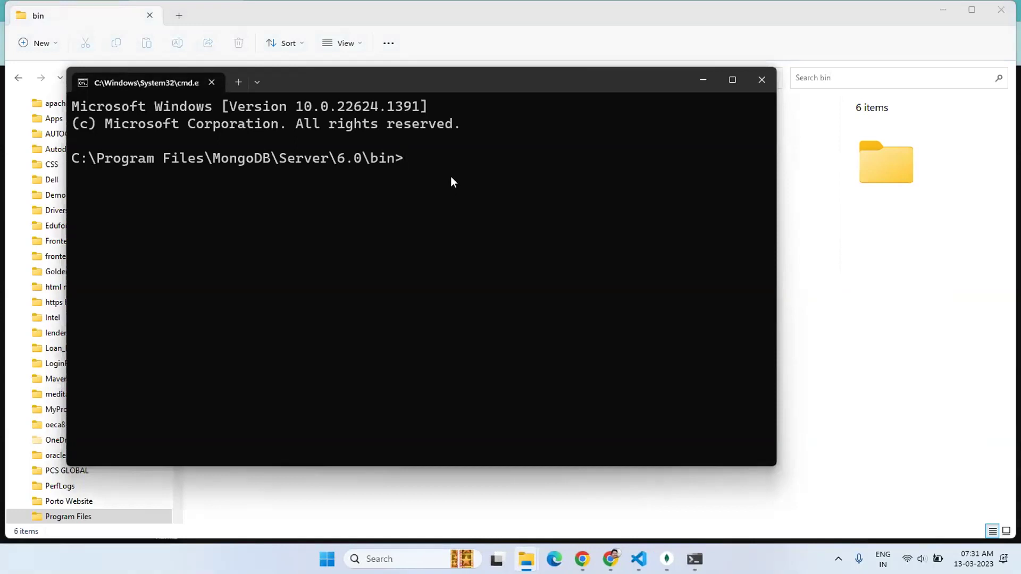
- Try to check the MongoDB version by running mongo --version in the bin folder
type("mo")
type("ngo --vesion")
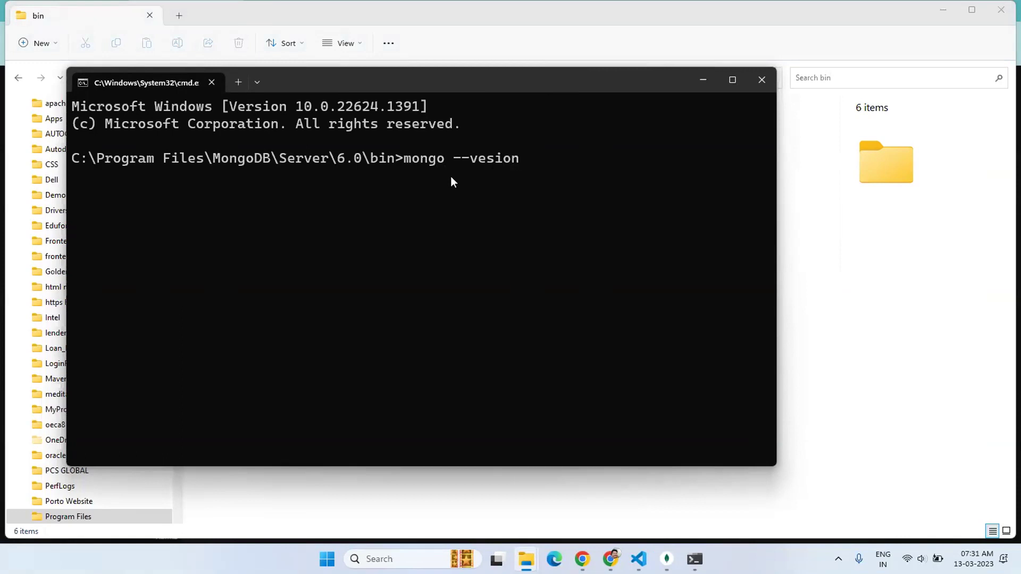
key("Return")
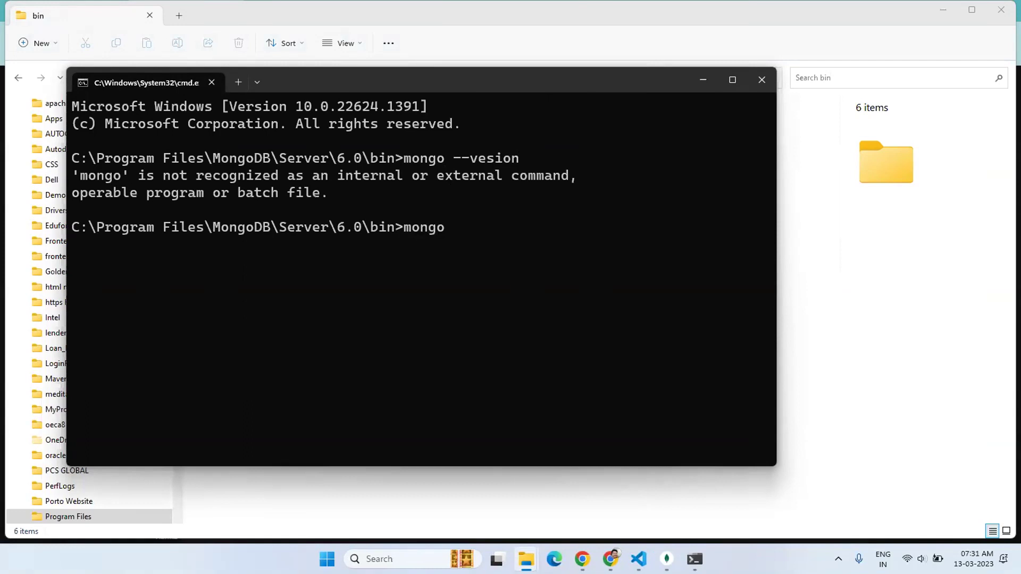
type("--version")
key("Return")
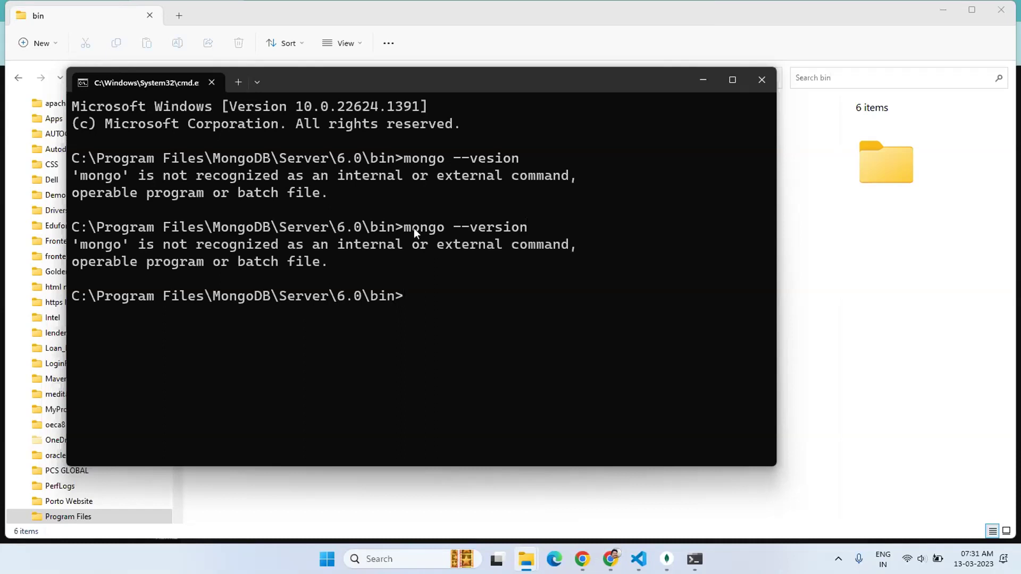
- Try to run mongd --version and mongd from the bin folder
type("mongd --version")
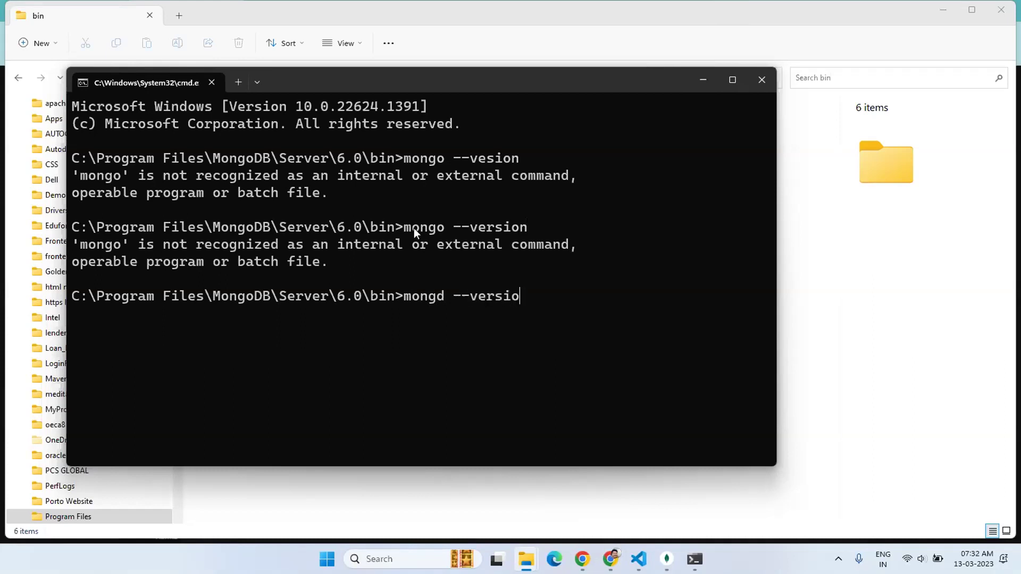
key("Return")
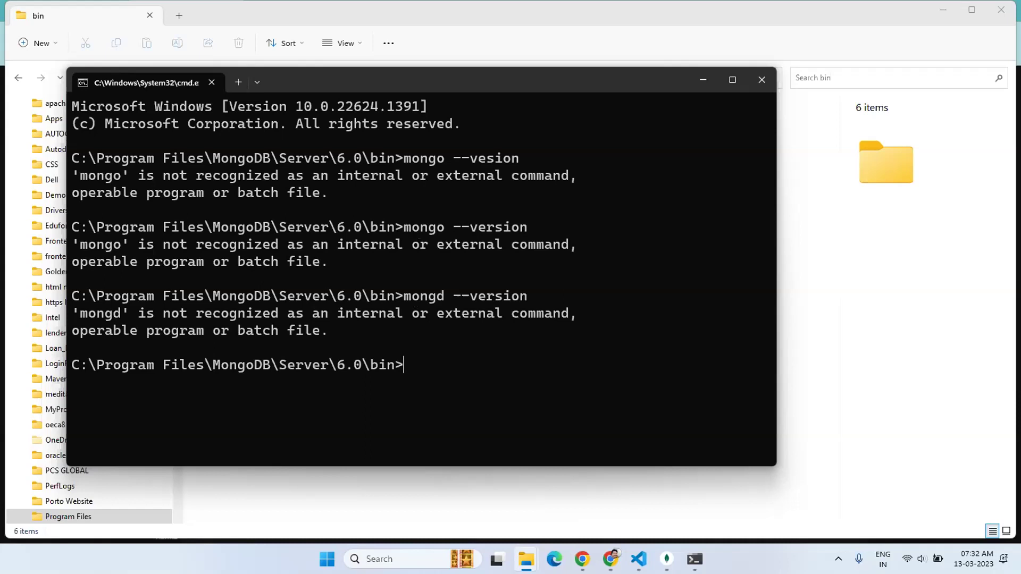
type("mongd")
key("Return")
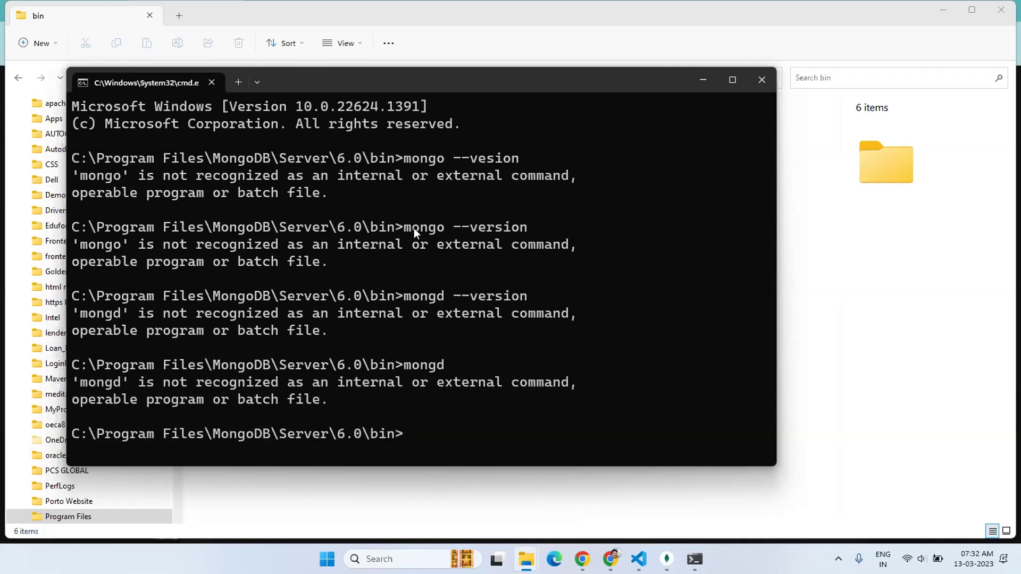
- Run mongod from the MongoDB bin folder in the Command Prompt
type("mo")
type("ngod")
key("Return")
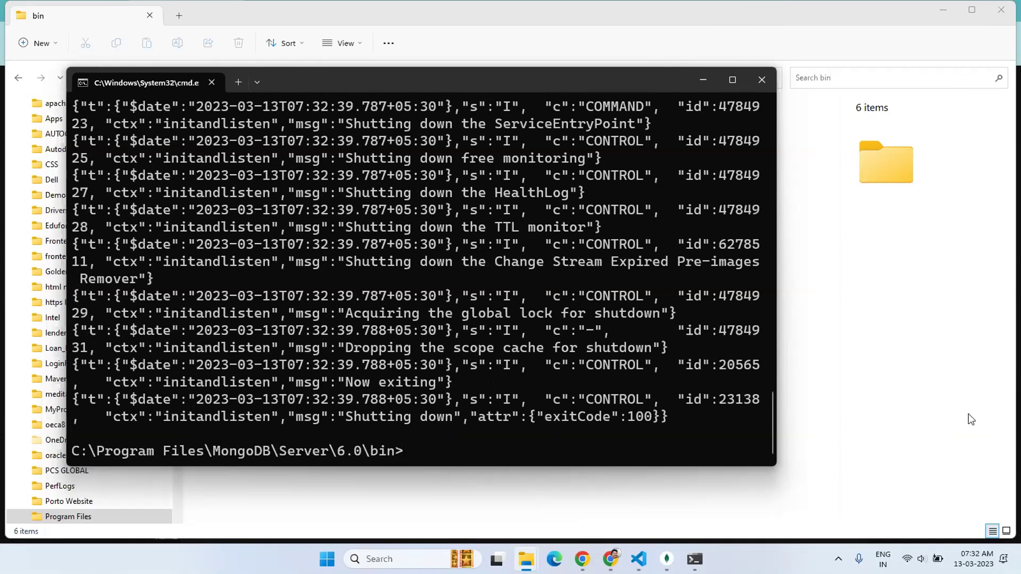
- Switch to MongoDB Compass and connect to mongodb://localhost:27017
mouse_move(678, 570)
left_click(665, 485)
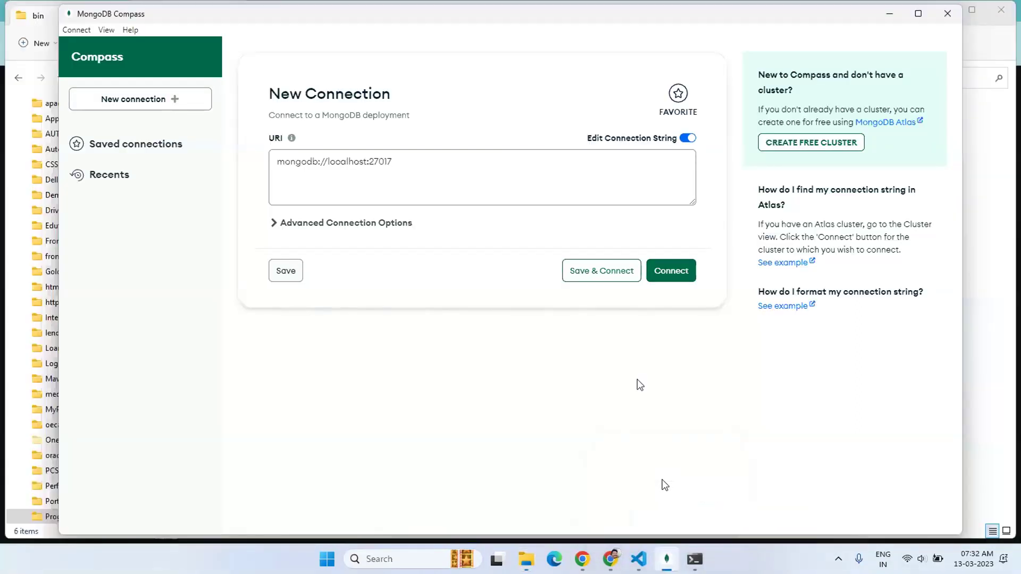
left_click(669, 271)
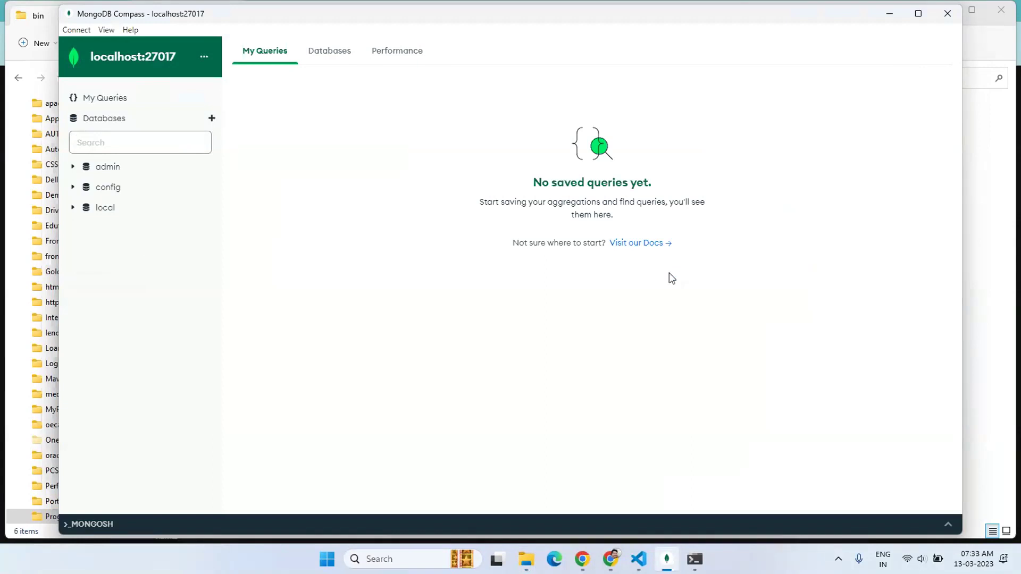
mouse_move(636, 566)
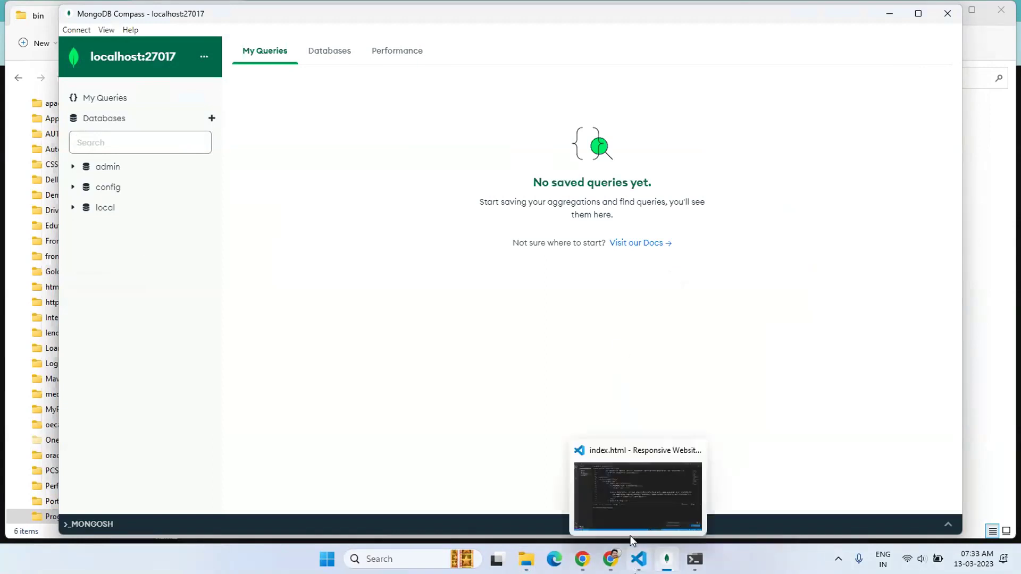
left_click(622, 498)
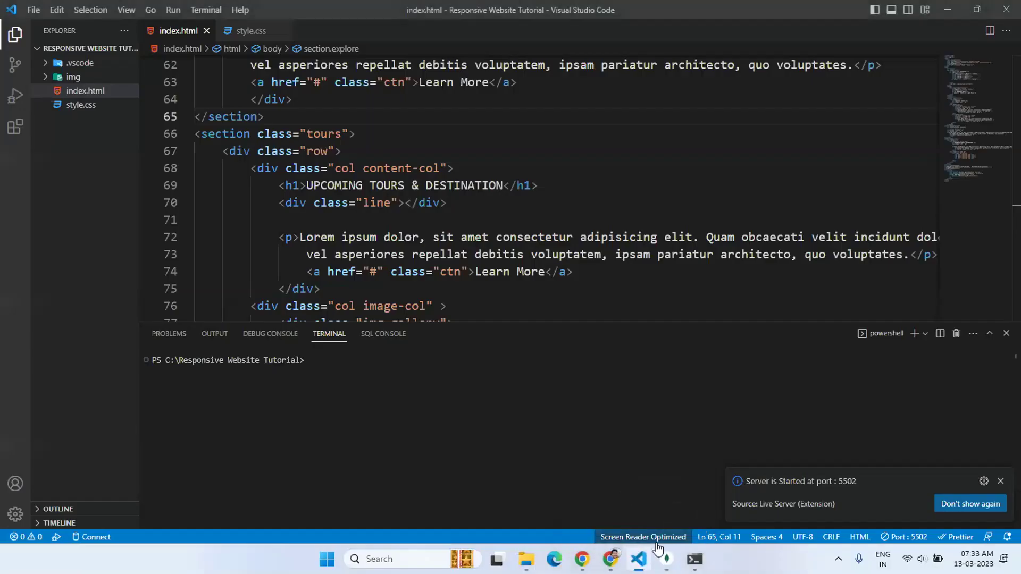
mouse_move(694, 559)
left_click(685, 519)
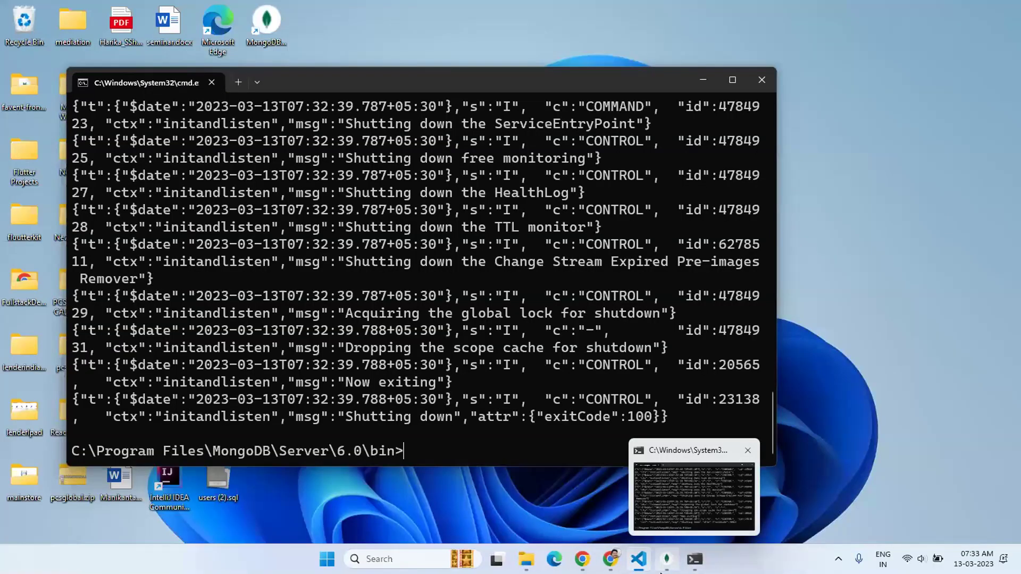
left_click(657, 496)
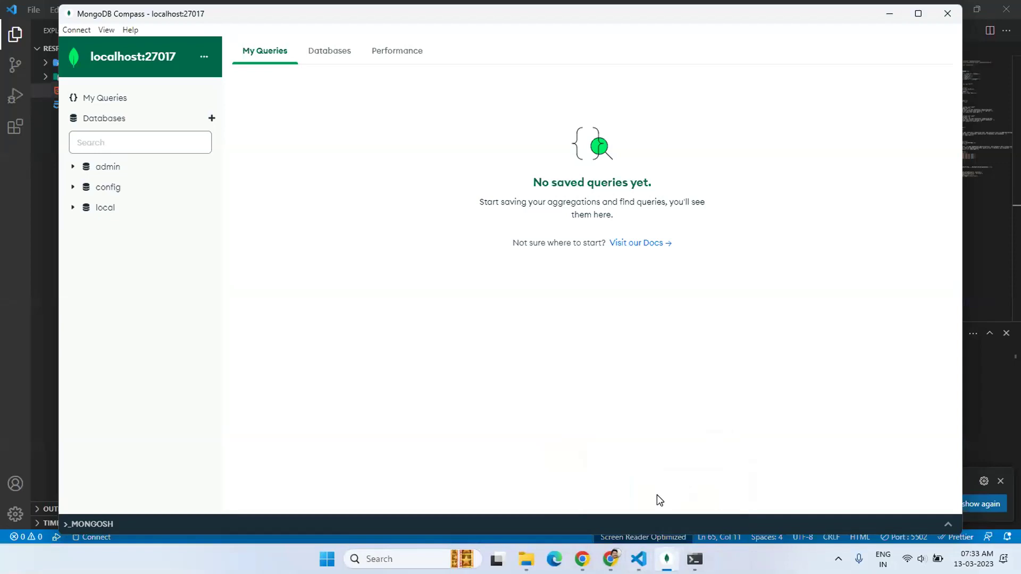
- Switch to the Command Prompt and check the MongoDB server version by running mongod --version in the bin folder
mouse_move(695, 558)
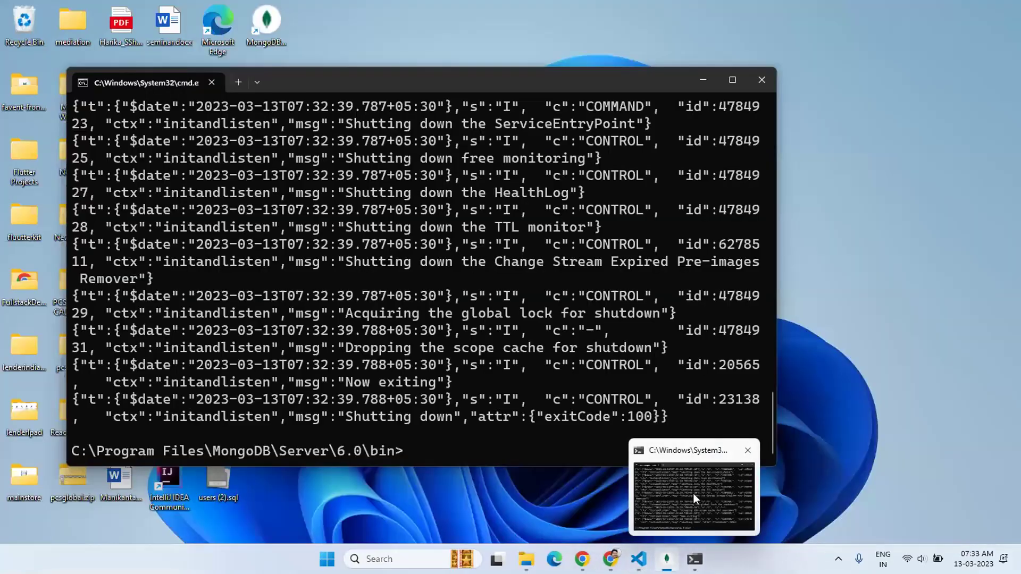
left_click(693, 494)
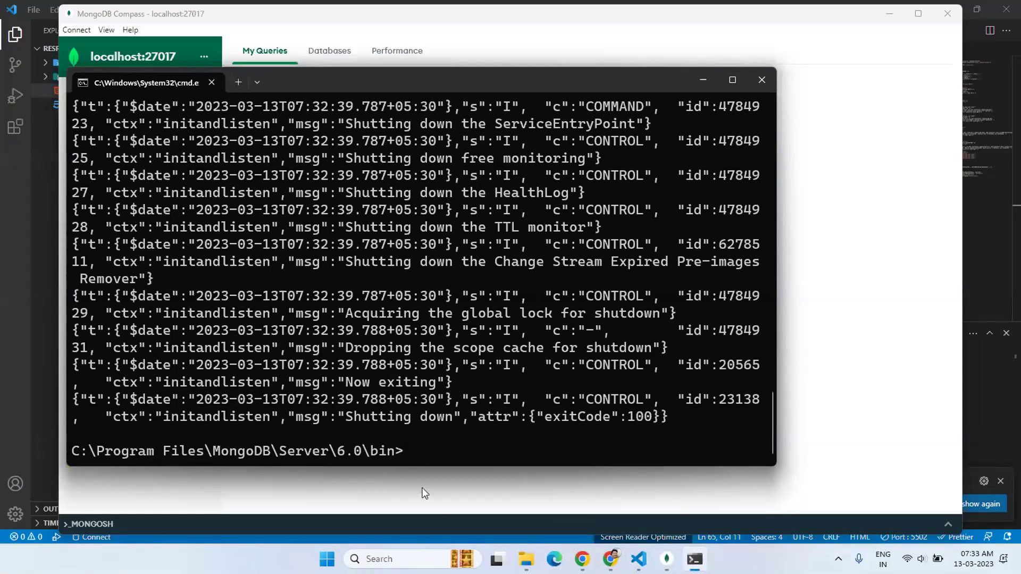
type("mongod")
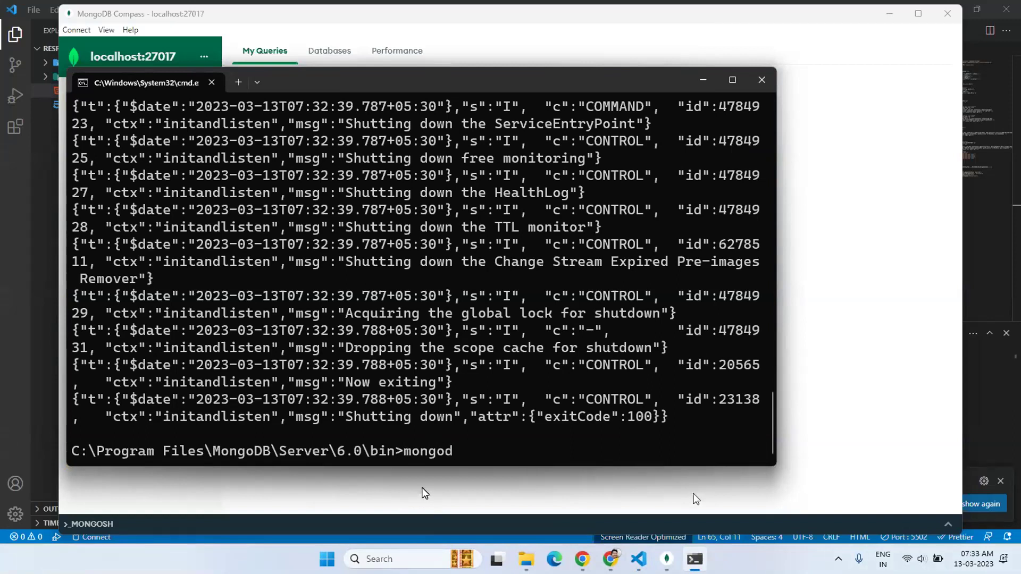
type(" --version")
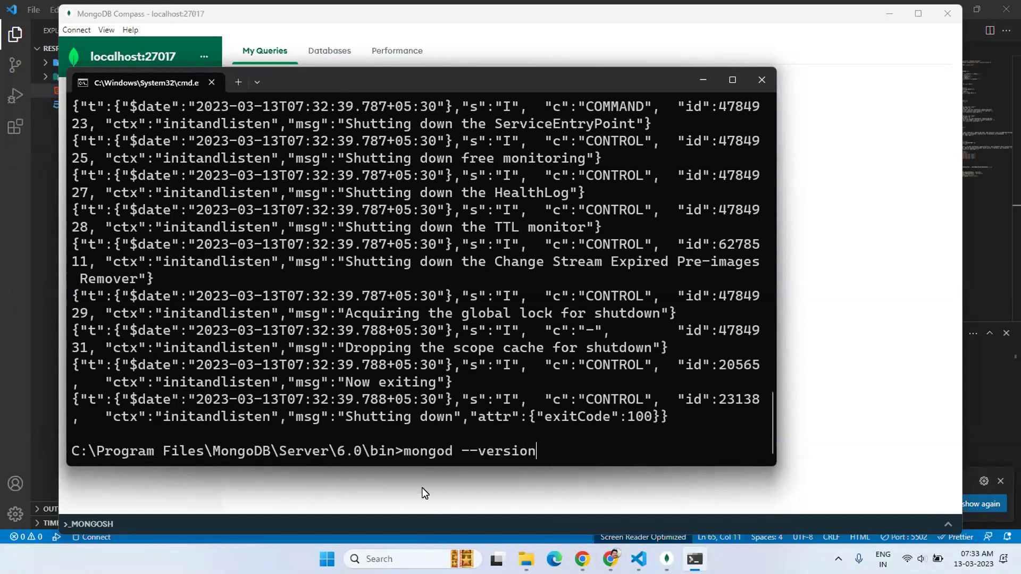
key("Return")
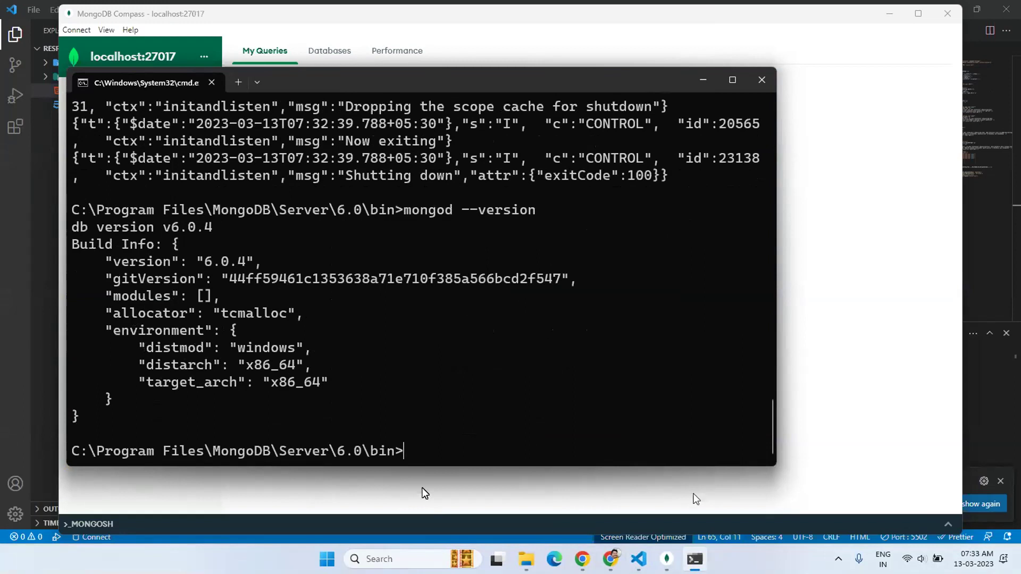
- Try to check the shell version by running mongo --version from the MongoDB bin folder
type("mongod --")
key("BackSpace")
key("BackSpace")
key("BackSpace")
key("BackSpace")
type("-")
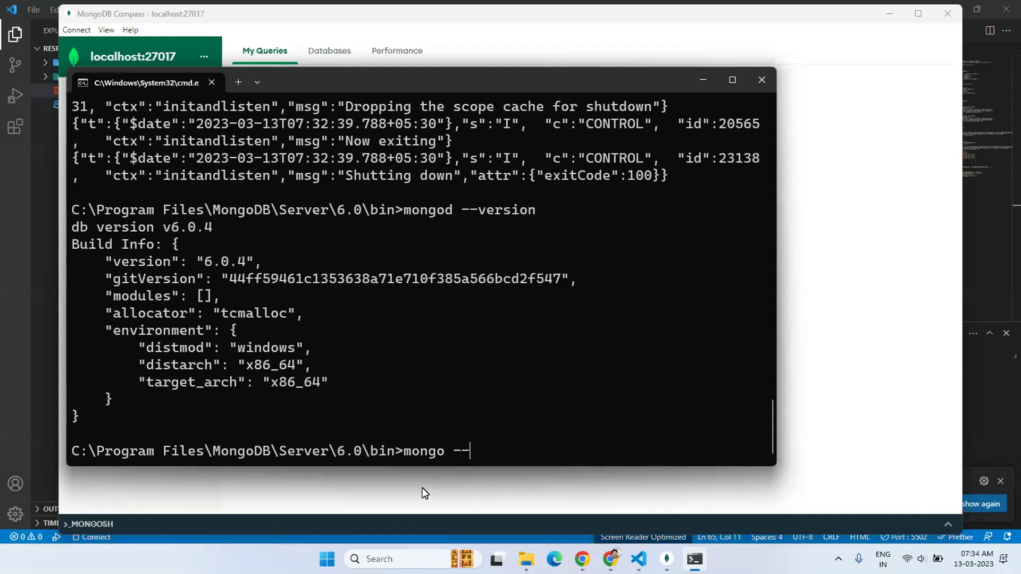
type("version")
key("Return")
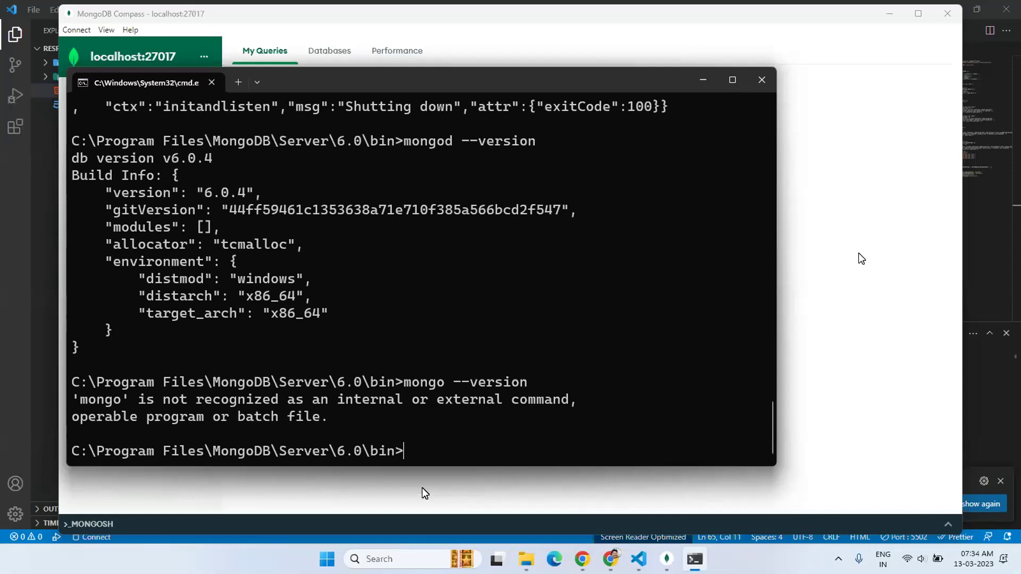
left_click(862, 259)
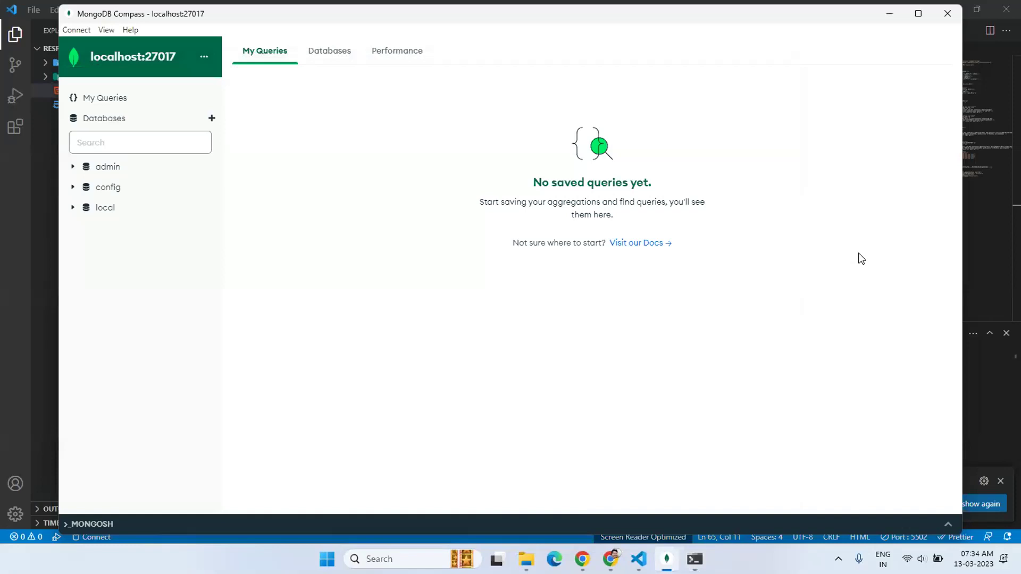
mouse_move(640, 561)
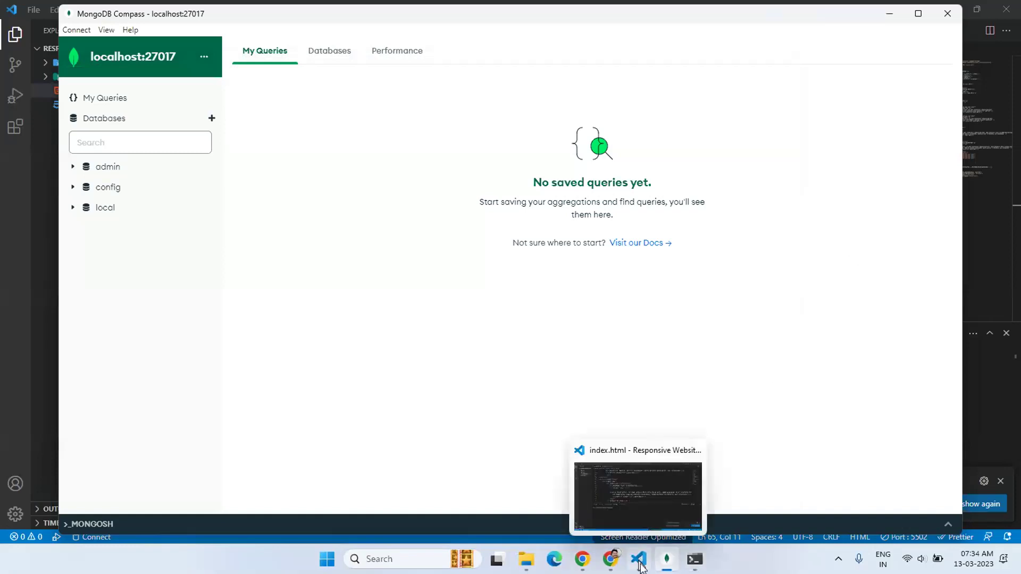
mouse_move(637, 467)
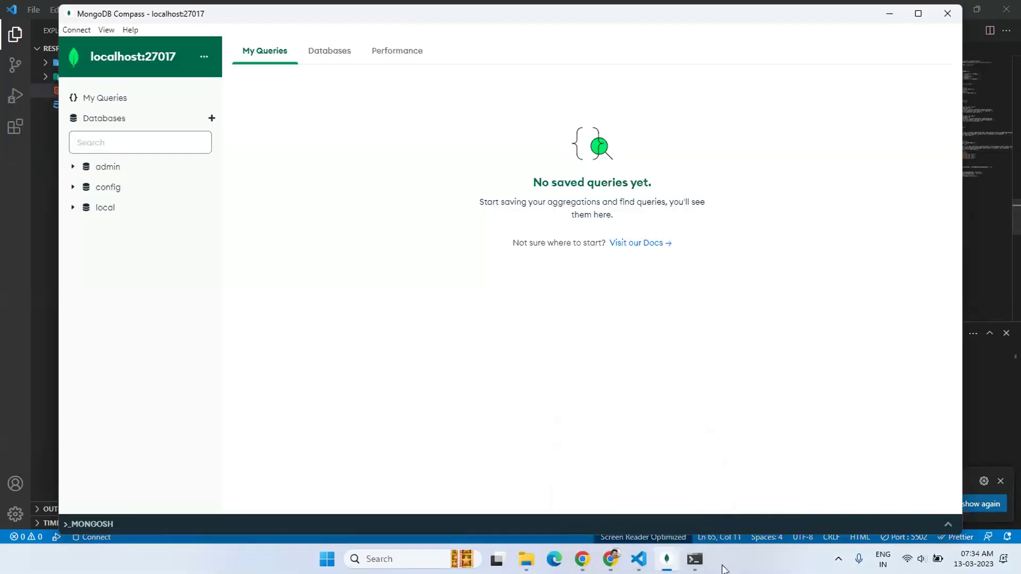
mouse_move(695, 570)
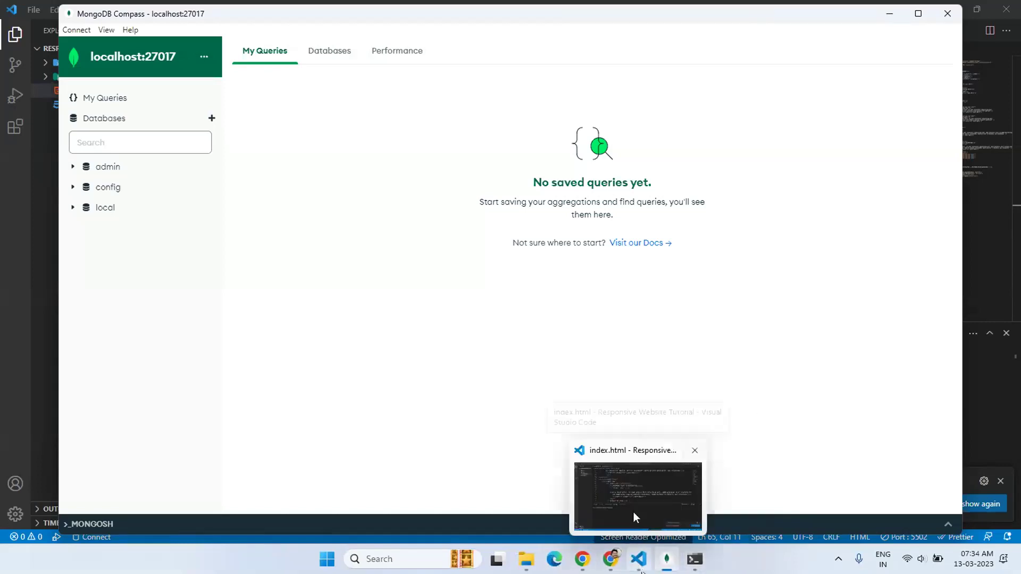
mouse_move(634, 489)
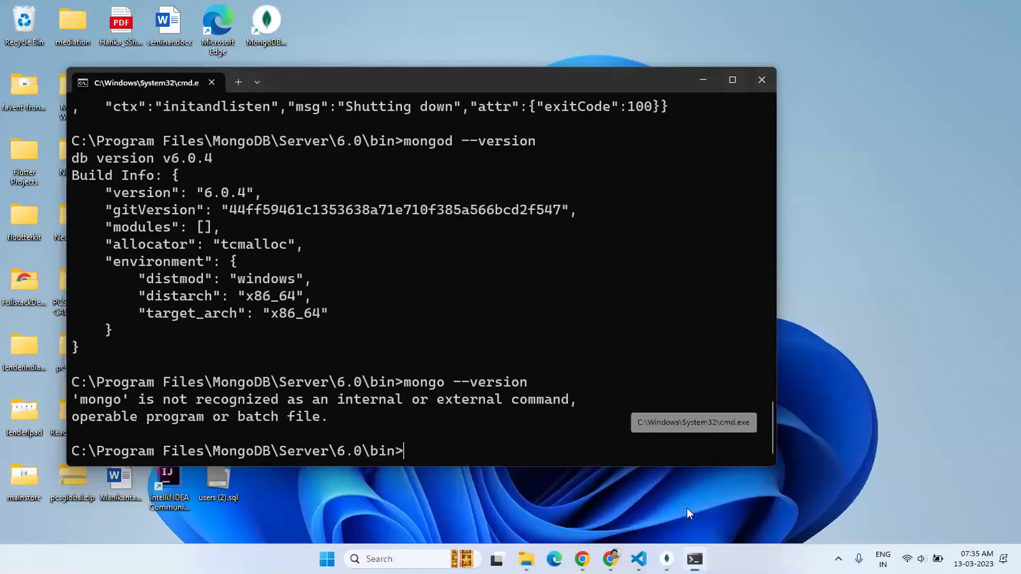
left_click(687, 508)
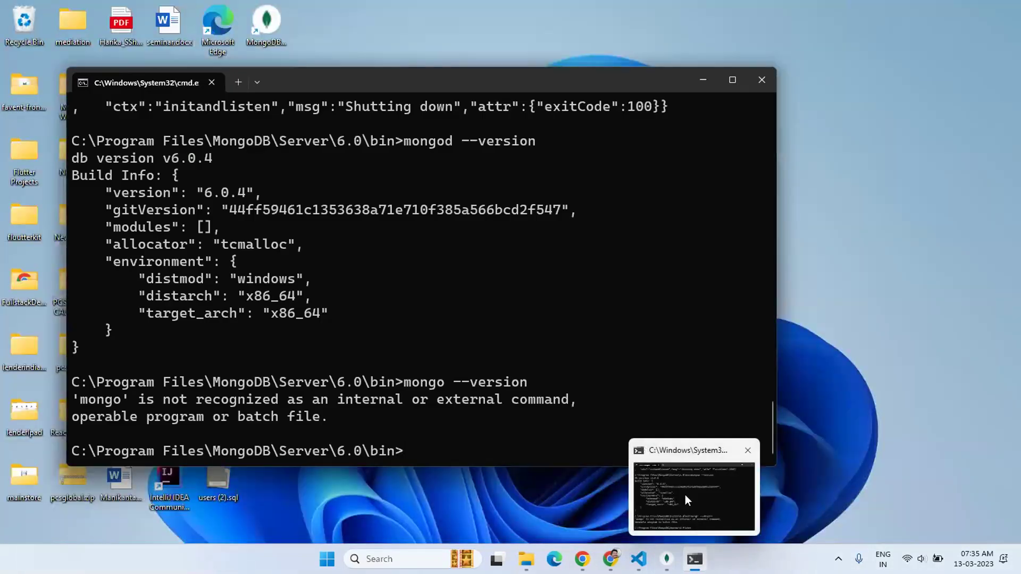
left_click(686, 500)
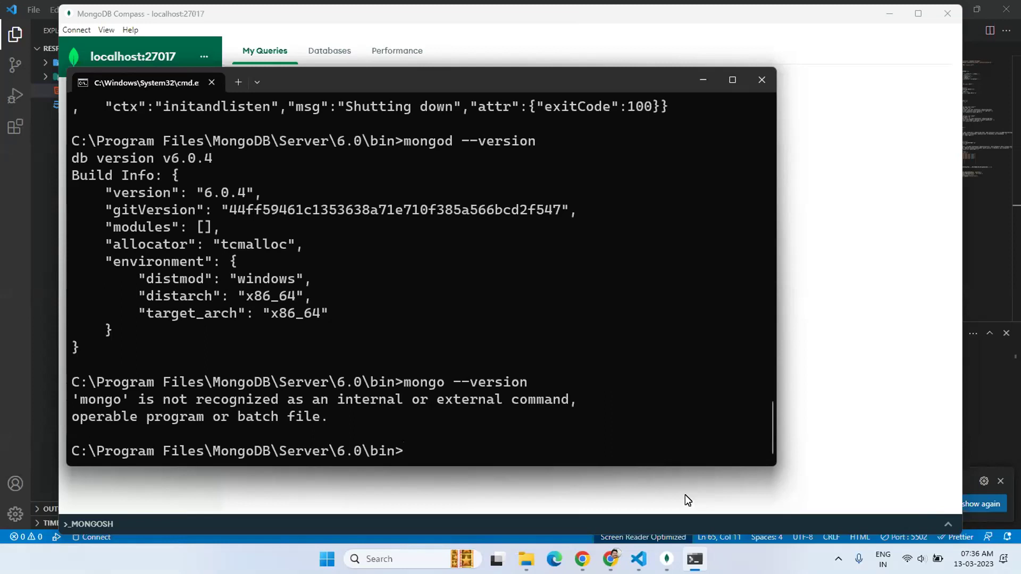
- Switch to the Zoom meeting in Chrome and open the meeting chat
mouse_move(620, 558)
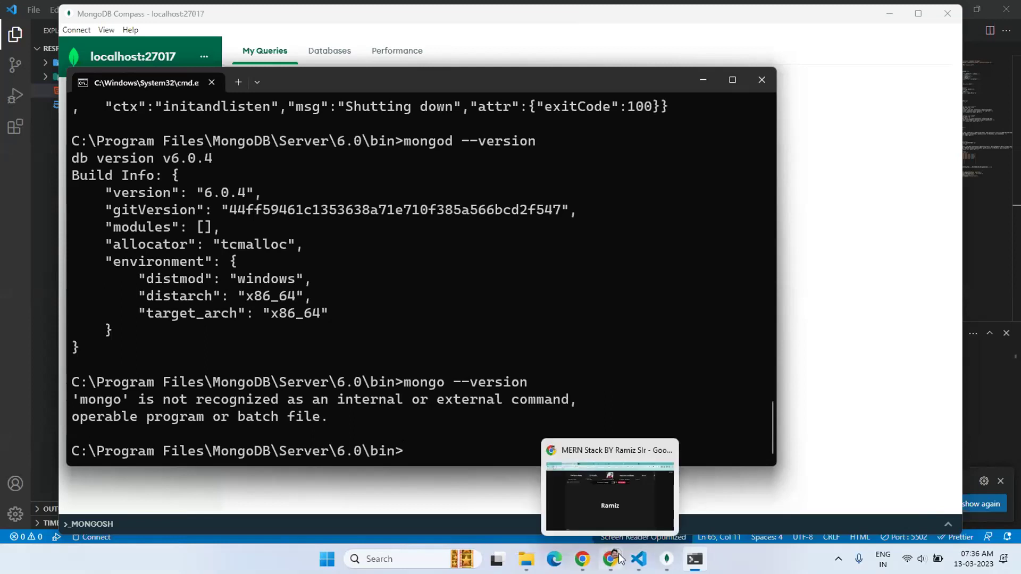
left_click(609, 493)
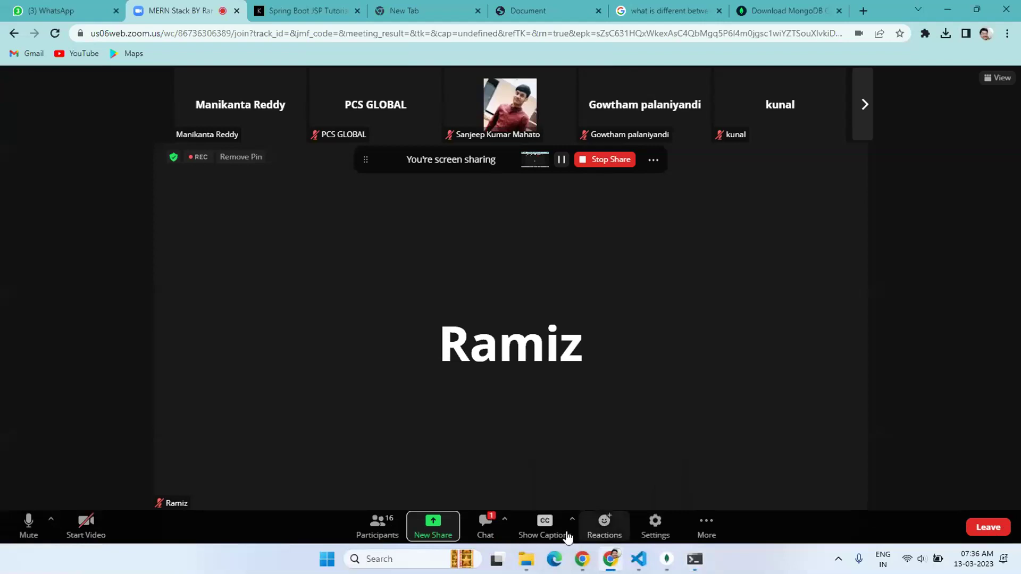
left_click(489, 527)
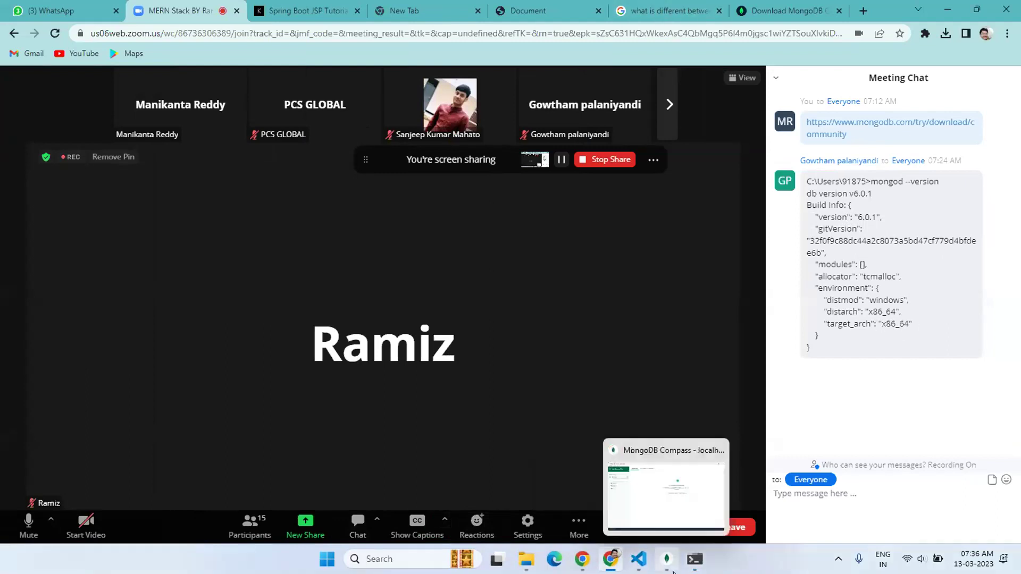
mouse_move(693, 563)
left_click(684, 488)
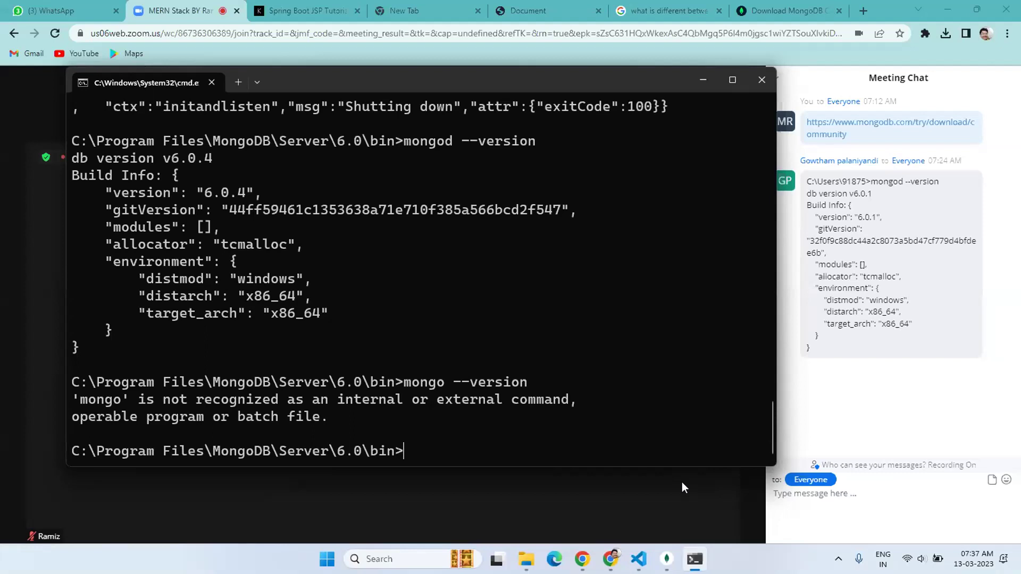
mouse_move(563, 368)
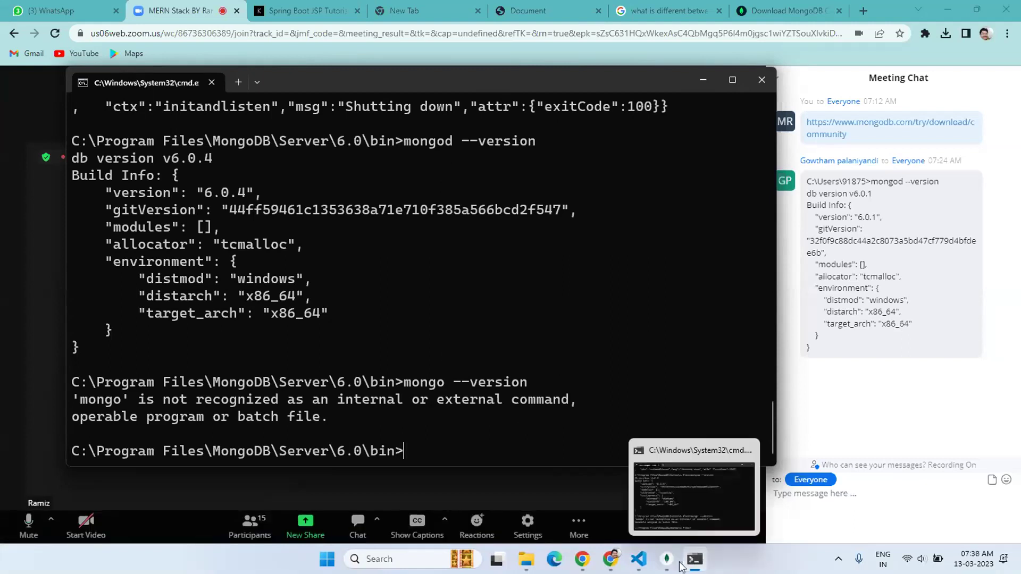
mouse_move(667, 563)
left_click(658, 483)
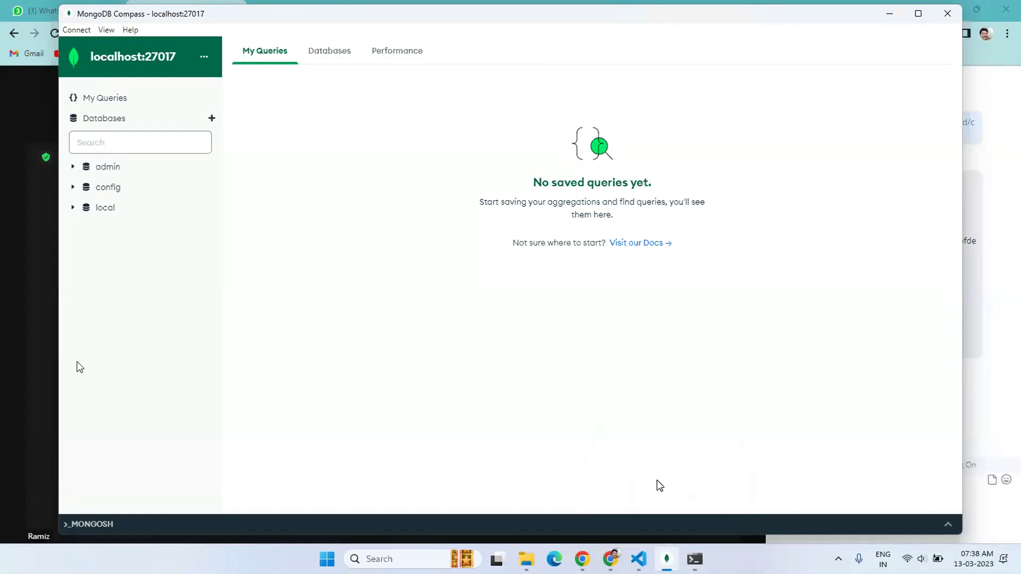
mouse_move(31, 341)
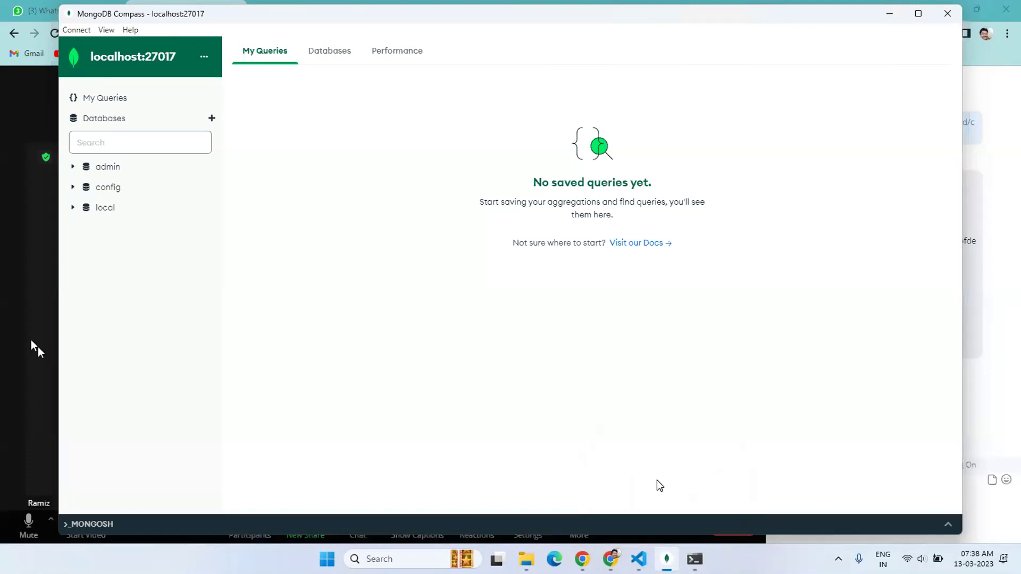
left_click(37, 347)
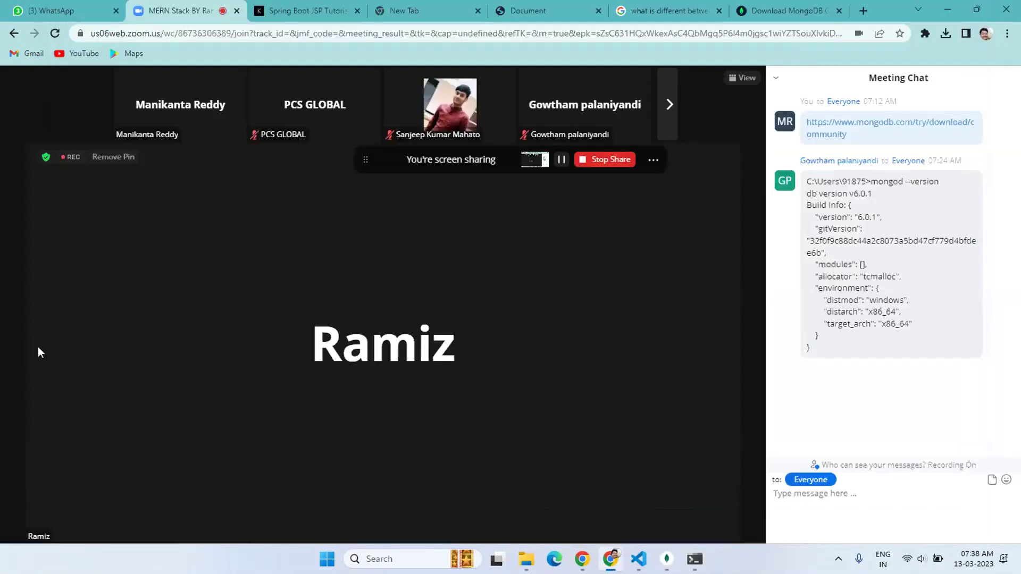
mouse_move(264, 417)
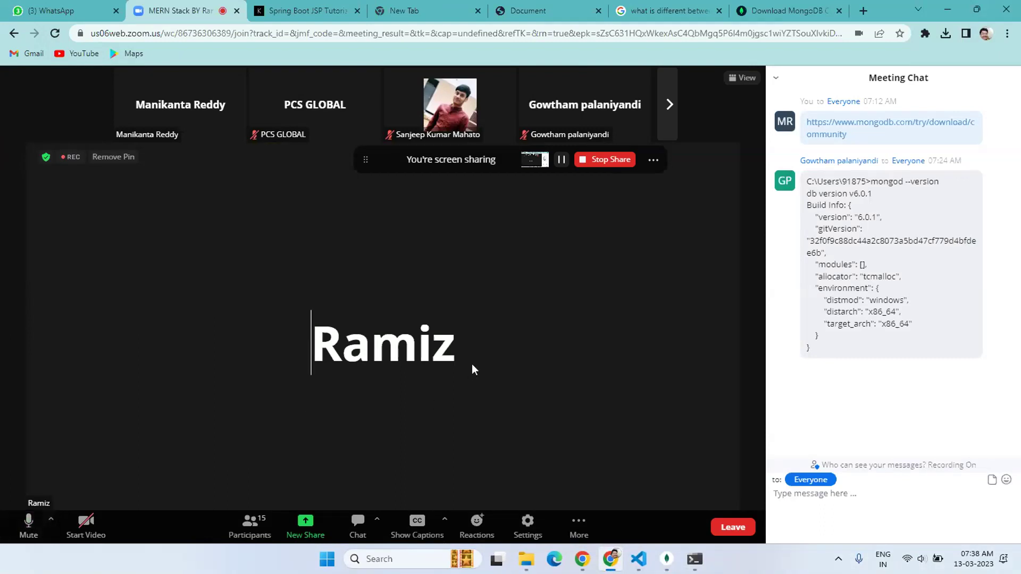
key("End")
left_click(464, 351)
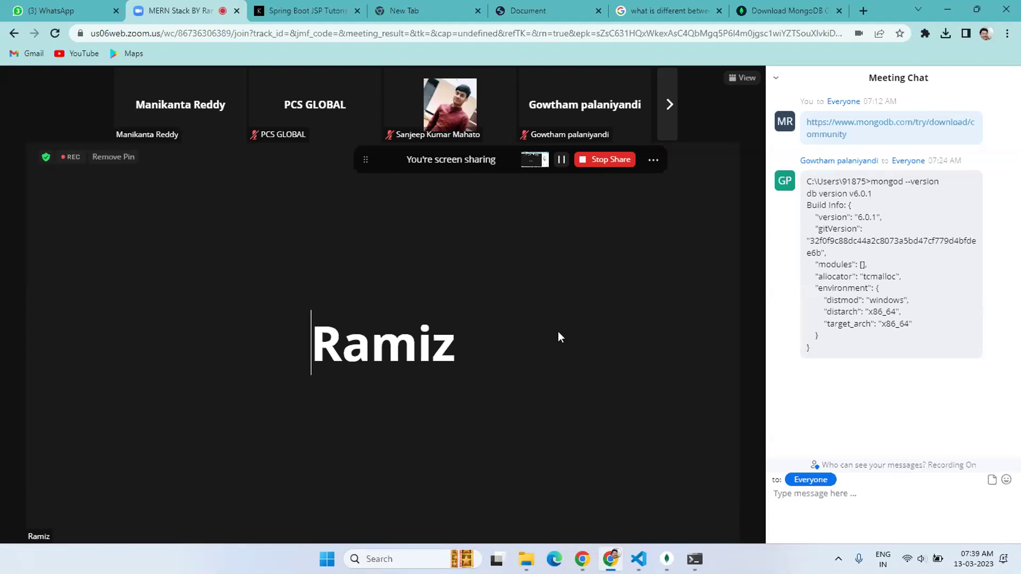
mouse_move(413, 307)
mouse_move(490, 342)
mouse_move(519, 266)
mouse_move(613, 322)
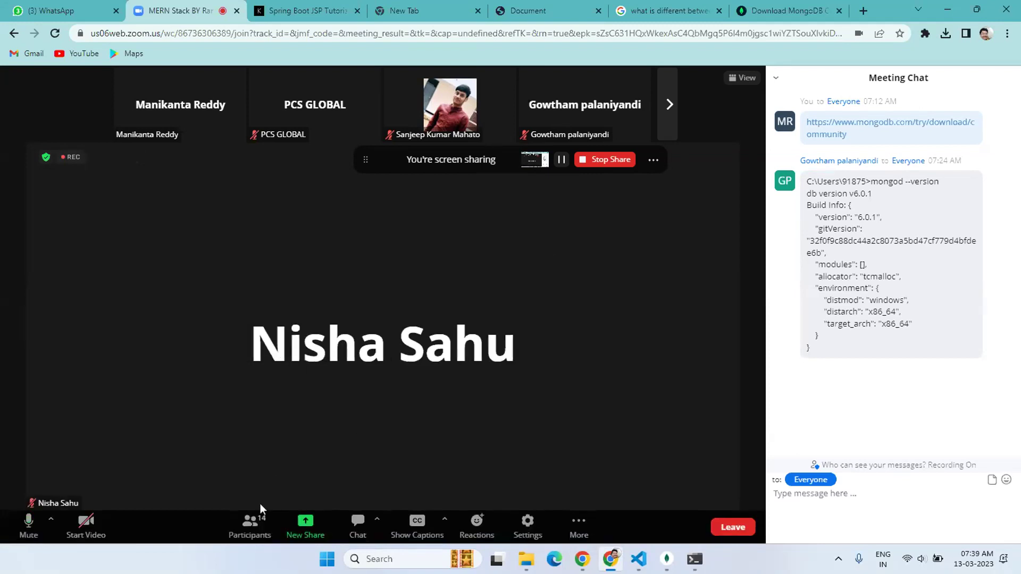
- Show the Zoom meeting's participants list and stop the screen share
left_click(251, 529)
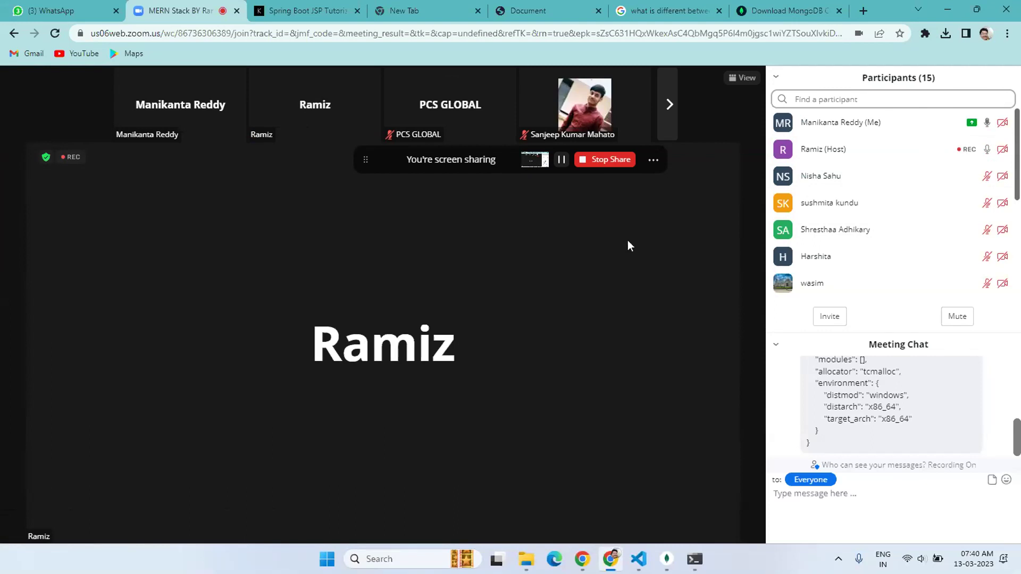
mouse_move(513, 224)
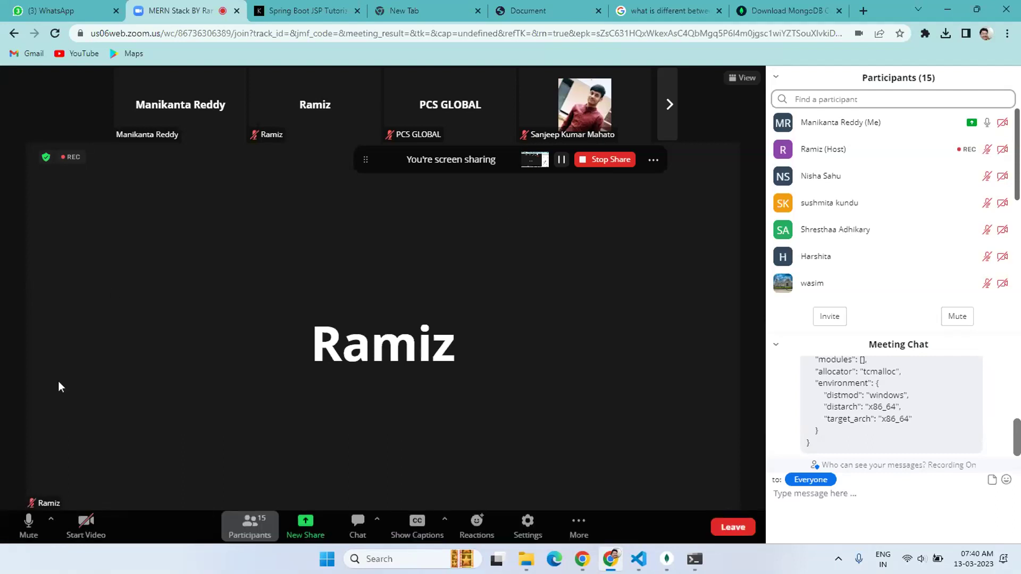
left_click(28, 528)
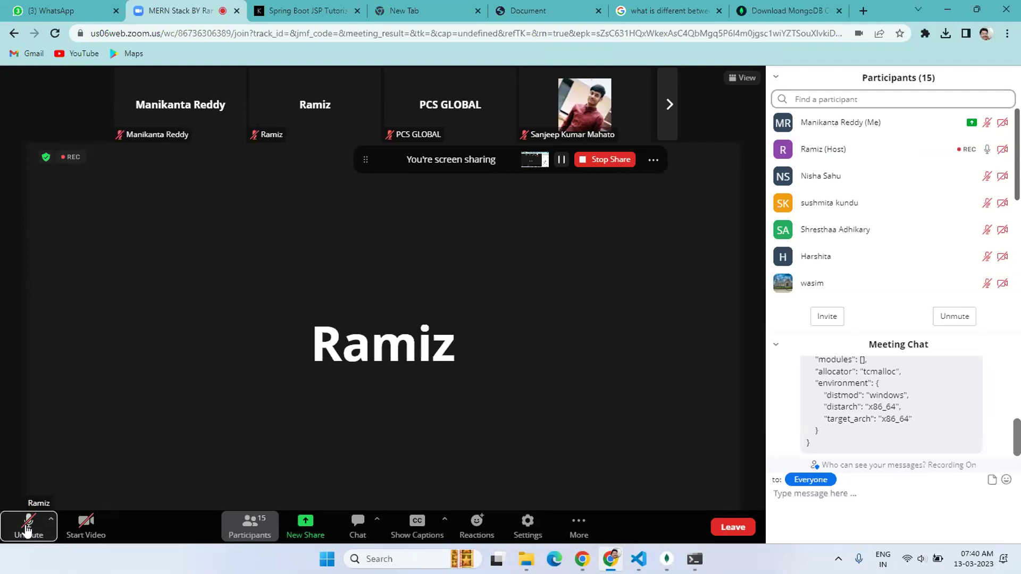
left_click(27, 528)
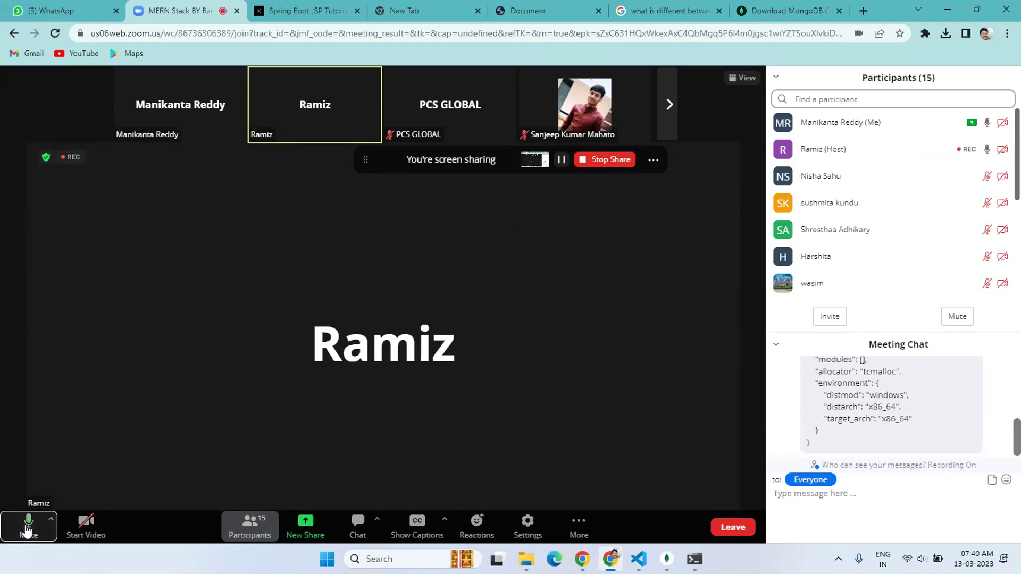
left_click(611, 159)
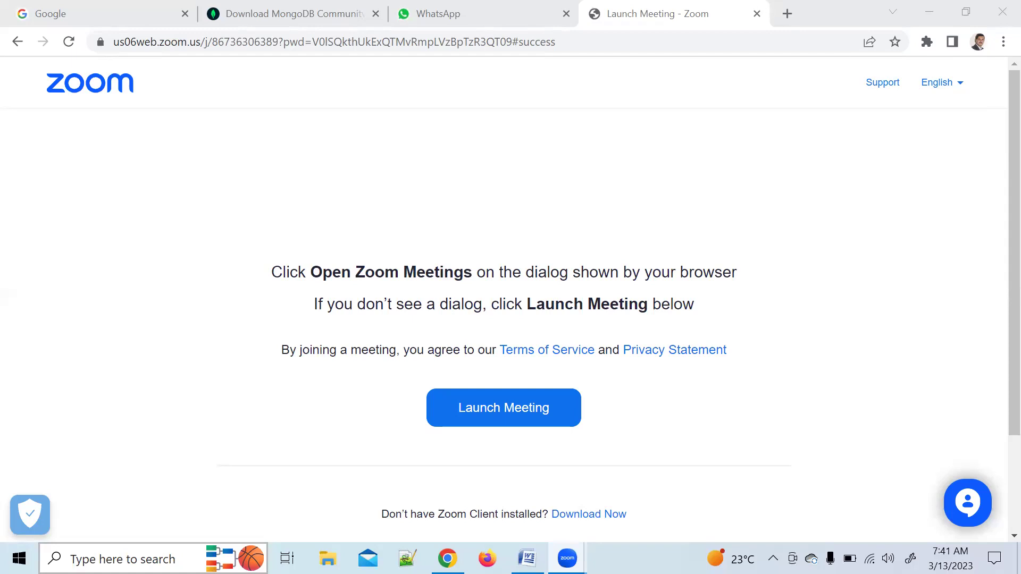
left_click(154, 559)
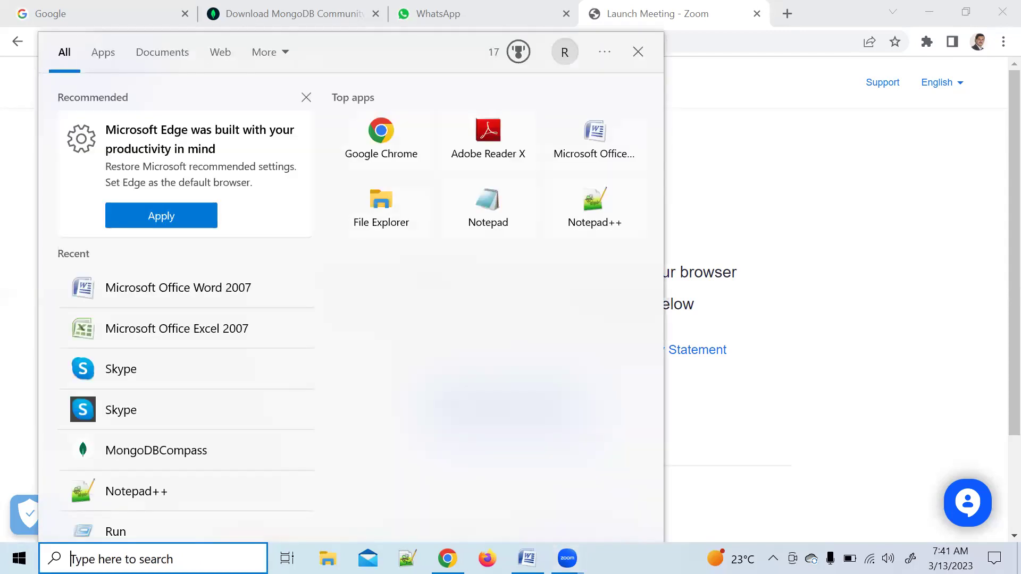
type("cmd")
key("Return")
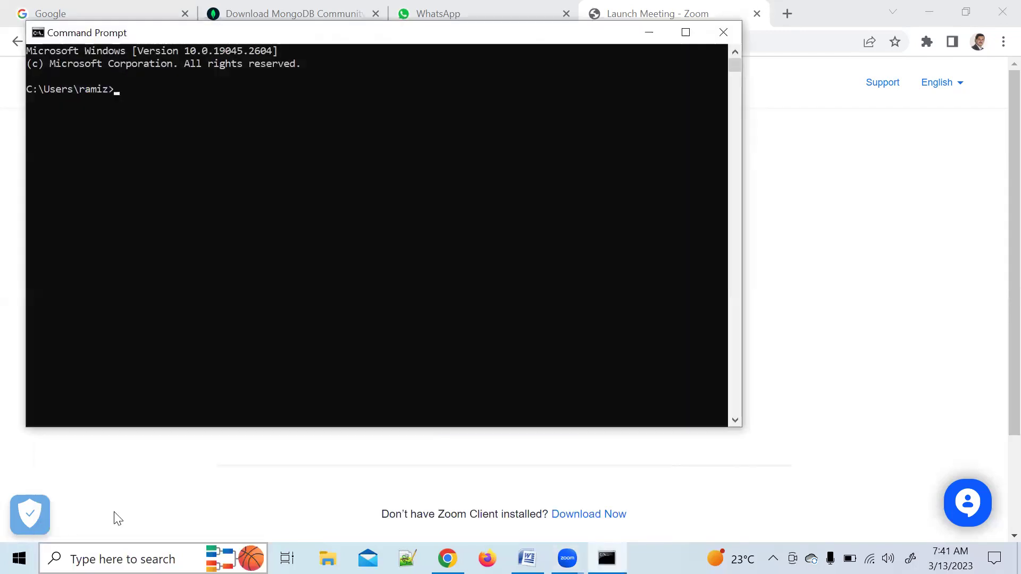
left_click(733, 33)
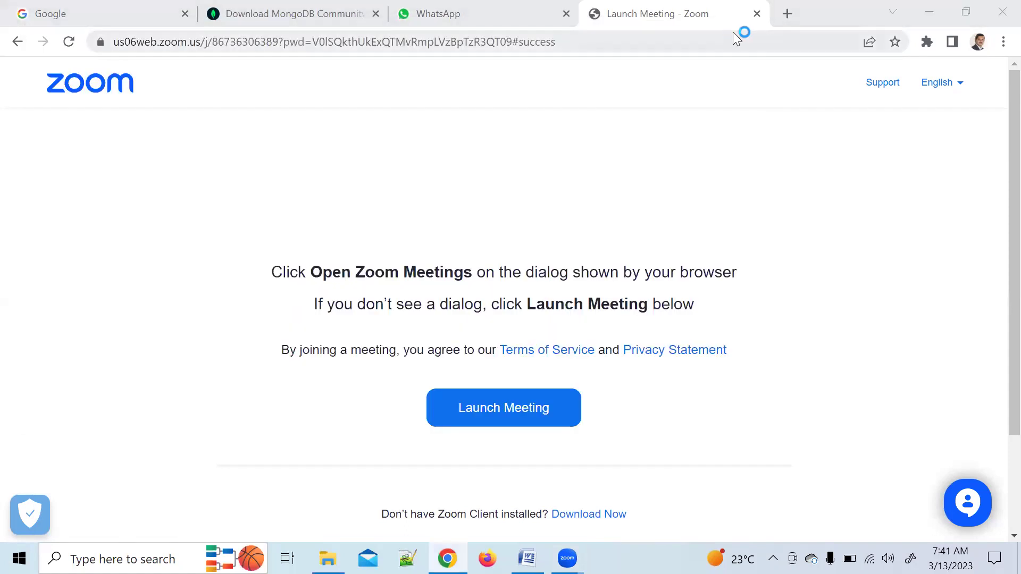
- Open File Explorer and browse to C:\Program Files\MongoDB\Server\6.0\bin
key("super+e")
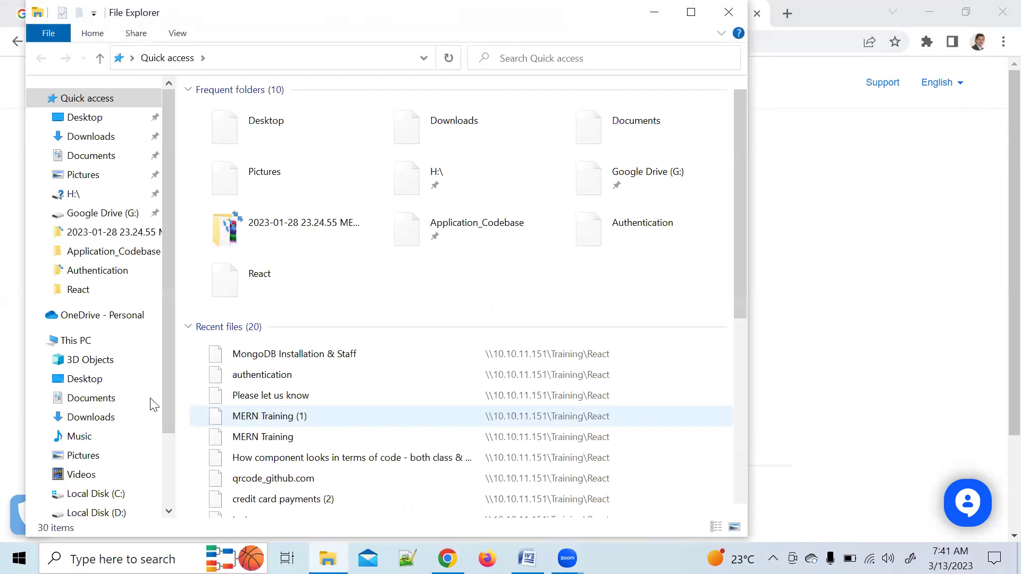
scroll(169, 468, "down", 2)
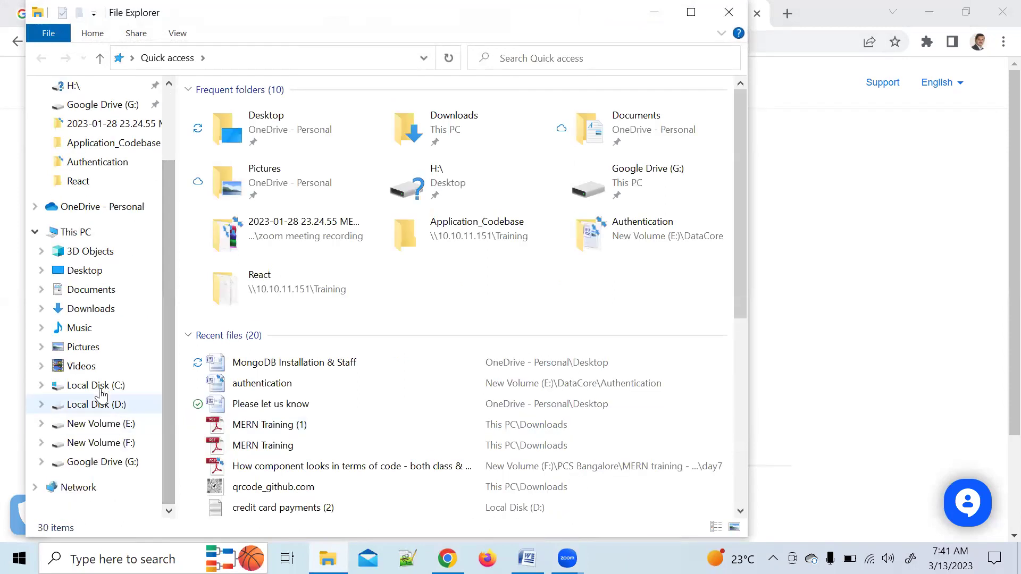
left_click(110, 404)
left_click(108, 385)
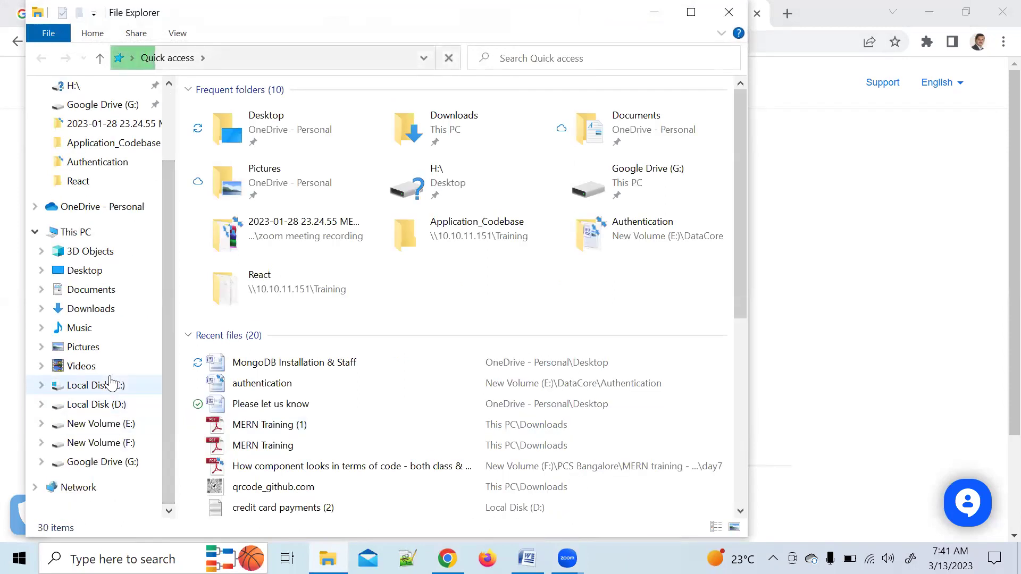
double_click(255, 180)
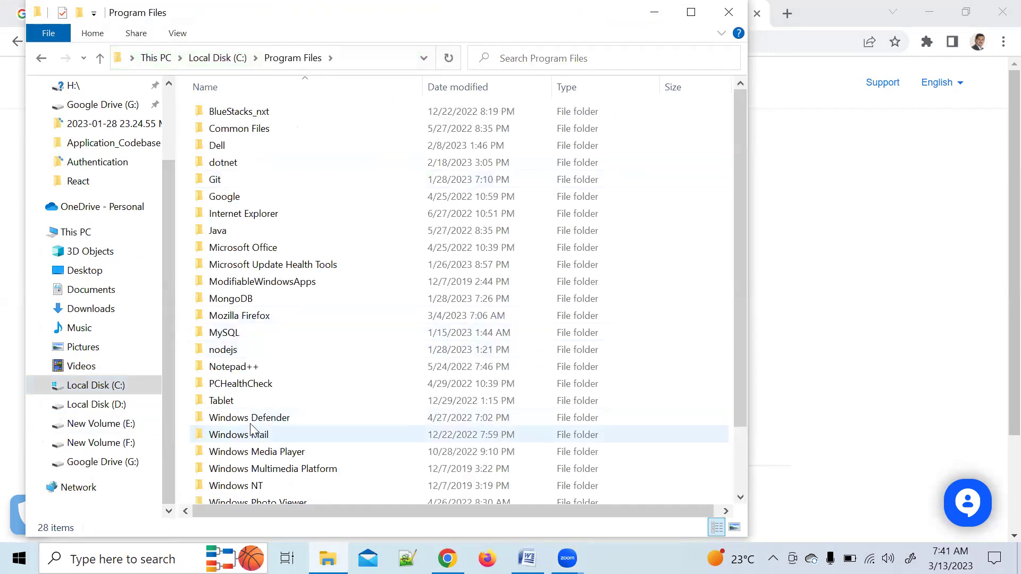
double_click(258, 299)
double_click(238, 114)
double_click(239, 112)
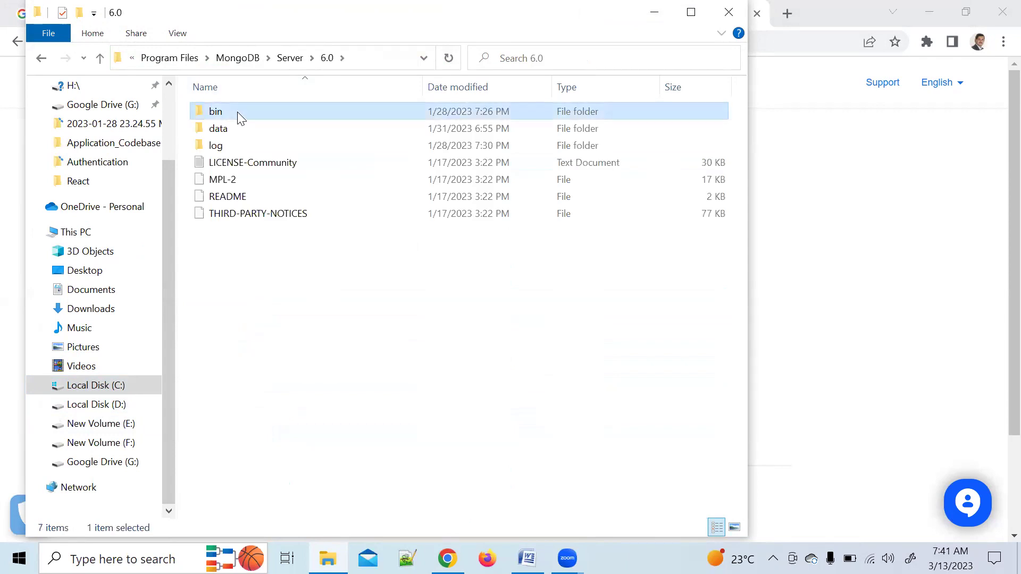
double_click(238, 112)
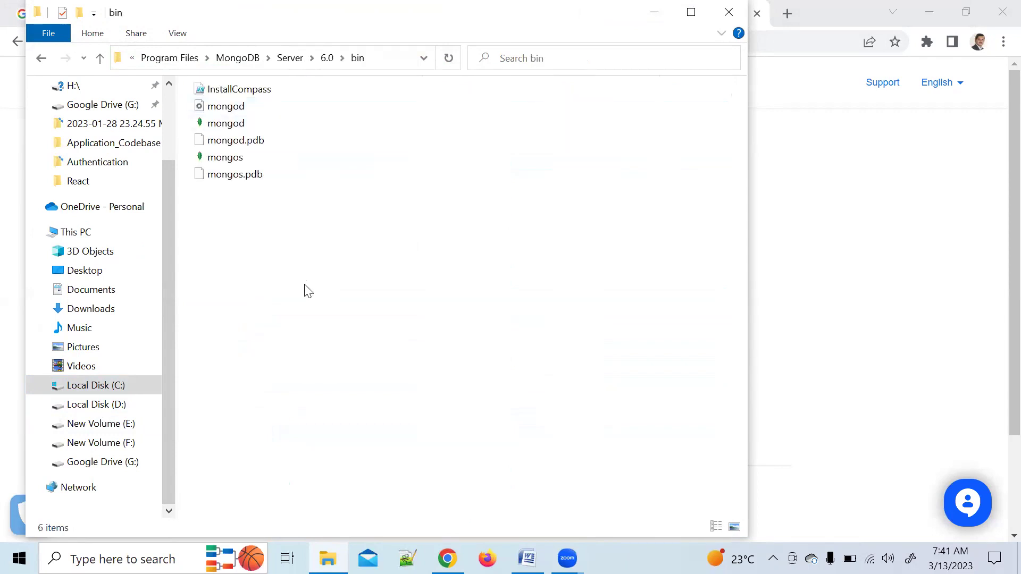
- Open a Command Prompt directly in the MongoDB bin folder by running cmd from the folder's path
left_click(384, 56)
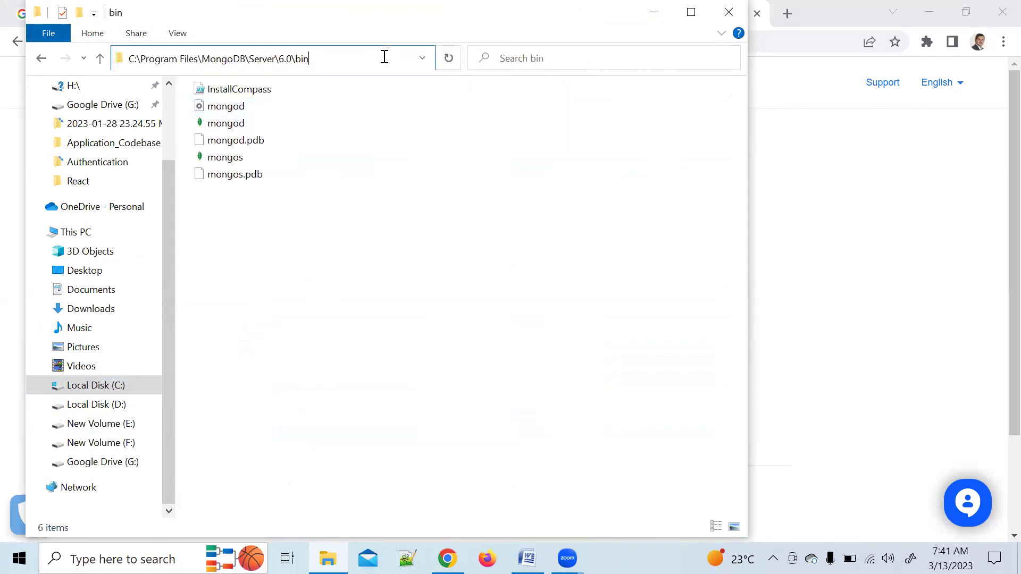
key("ctrl+a")
type("cmd")
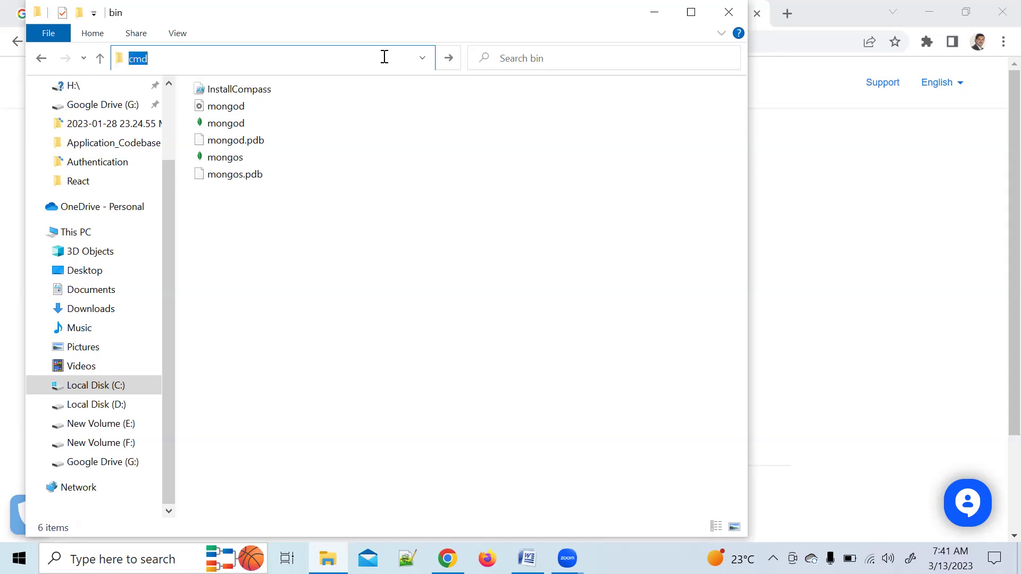
key("Return")
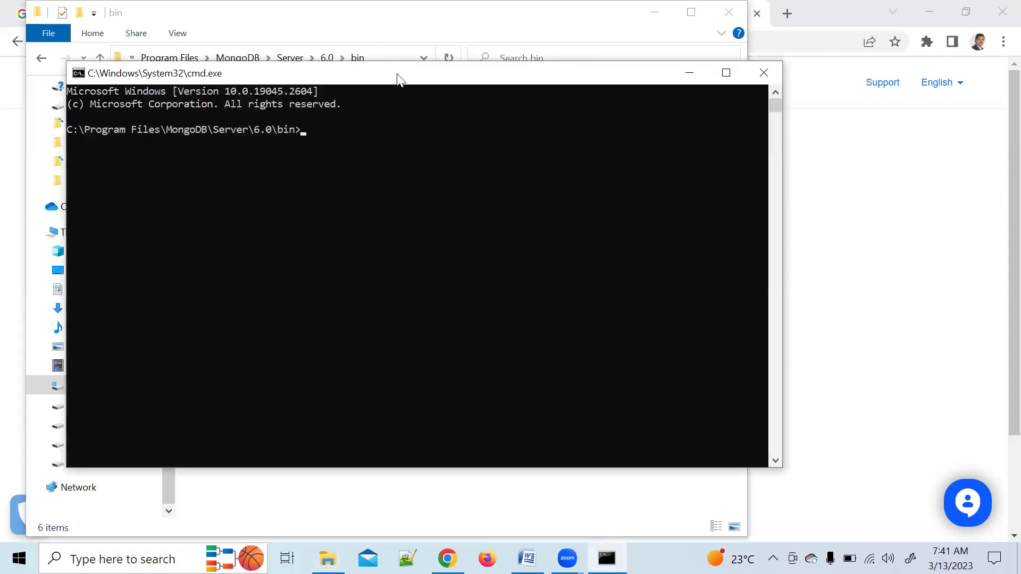
- Move the Command Prompt window clear of the bin folder listing and try to start the mongo shell
left_click_drag(398, 79, 685, 101)
type("mongo")
key("Return")
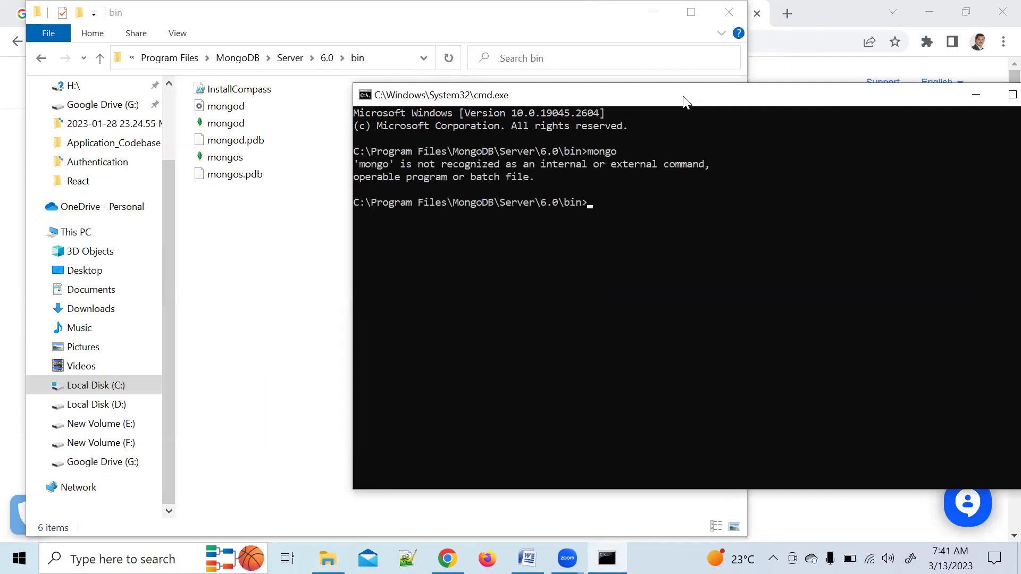
- Reposition the Command Prompt window and check the server version with mongod --version
left_click_drag(685, 101, 454, 16)
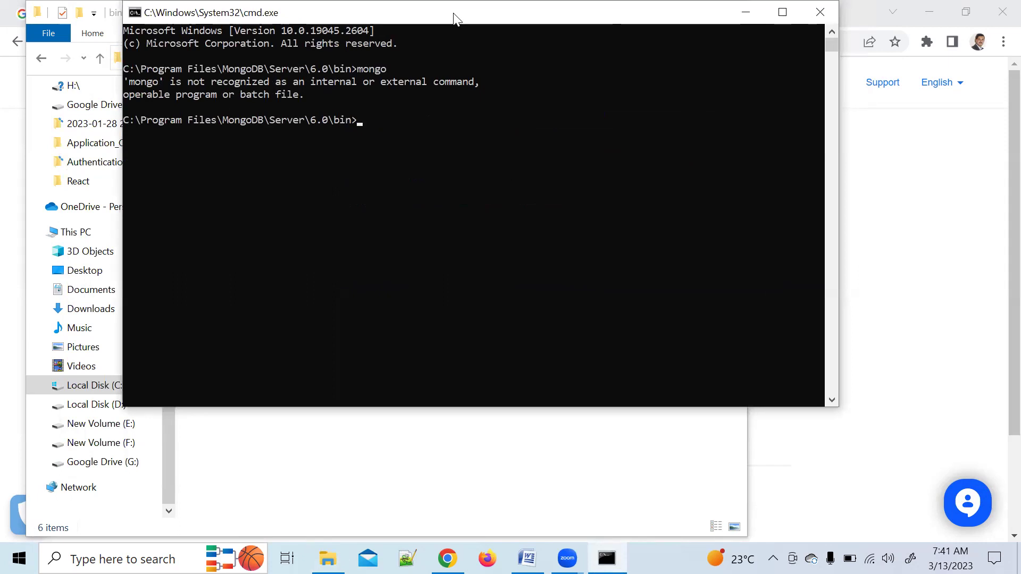
type("mongo")
type("d --version")
key("Return")
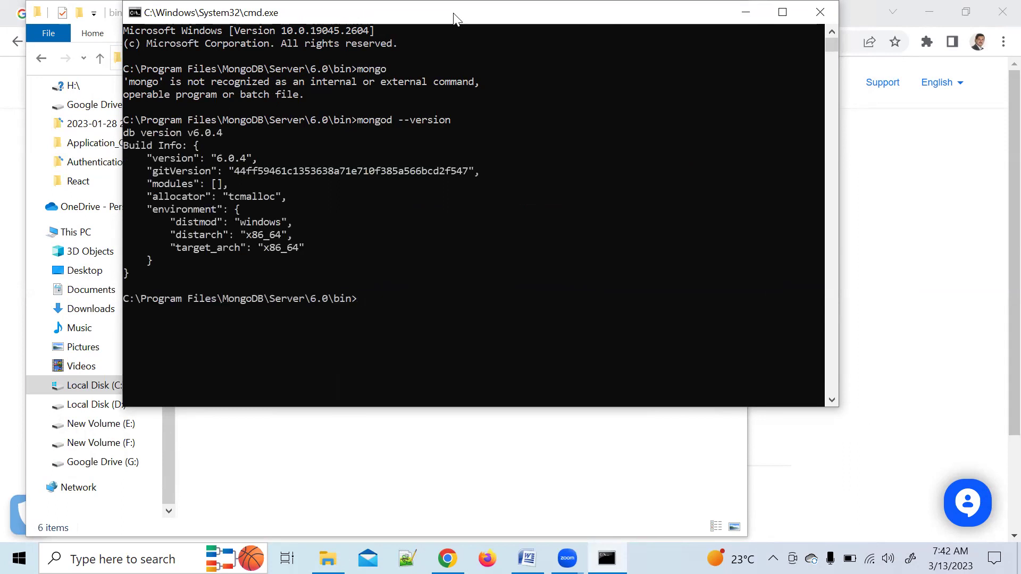
- Switch to the MongoDB Installation & Staff document in Word and examine the example version check output
left_click(526, 558)
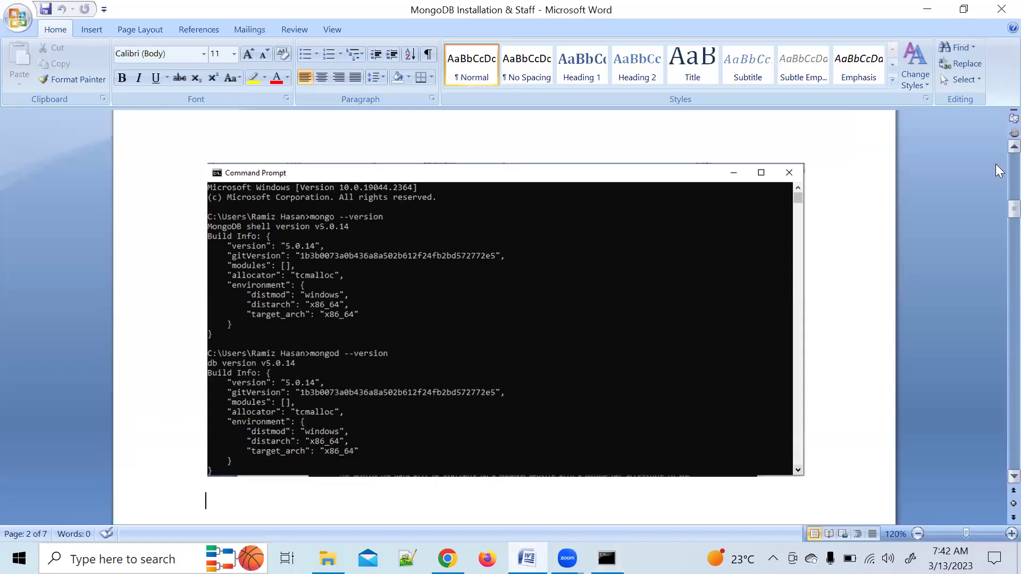
mouse_move(995, 202)
left_mouse_down()
mouse_move(995, 153)
mouse_move(996, 202)
left_mouse_up()
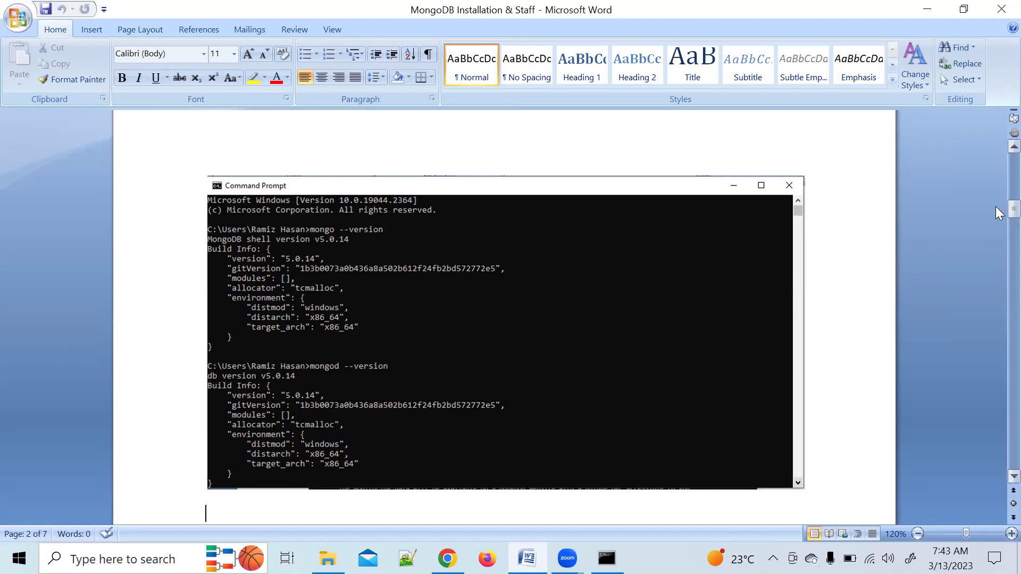
mouse_move(995, 210)
left_mouse_down()
mouse_move(995, 222)
mouse_move(996, 211)
left_mouse_up()
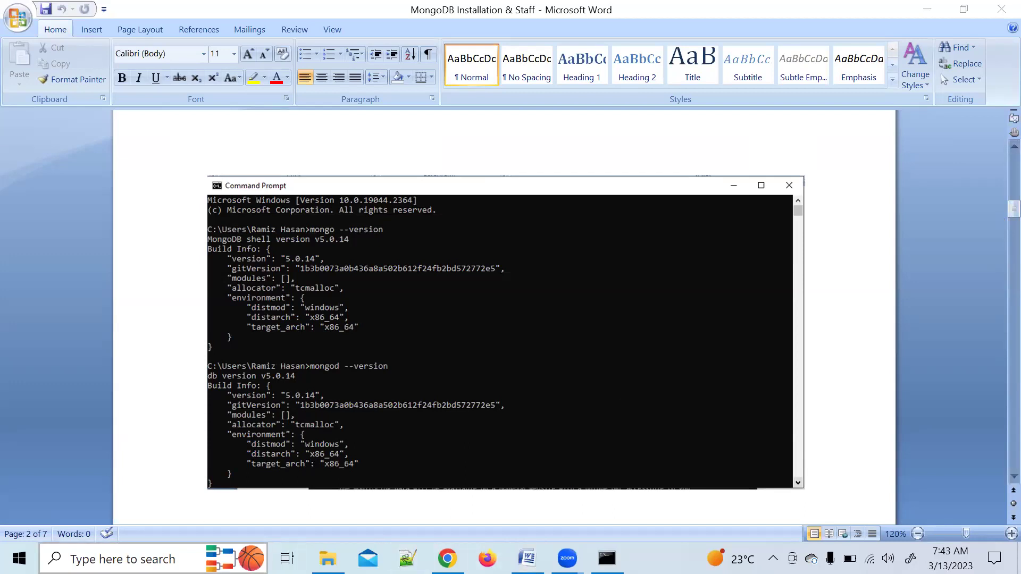
left_click(133, 553)
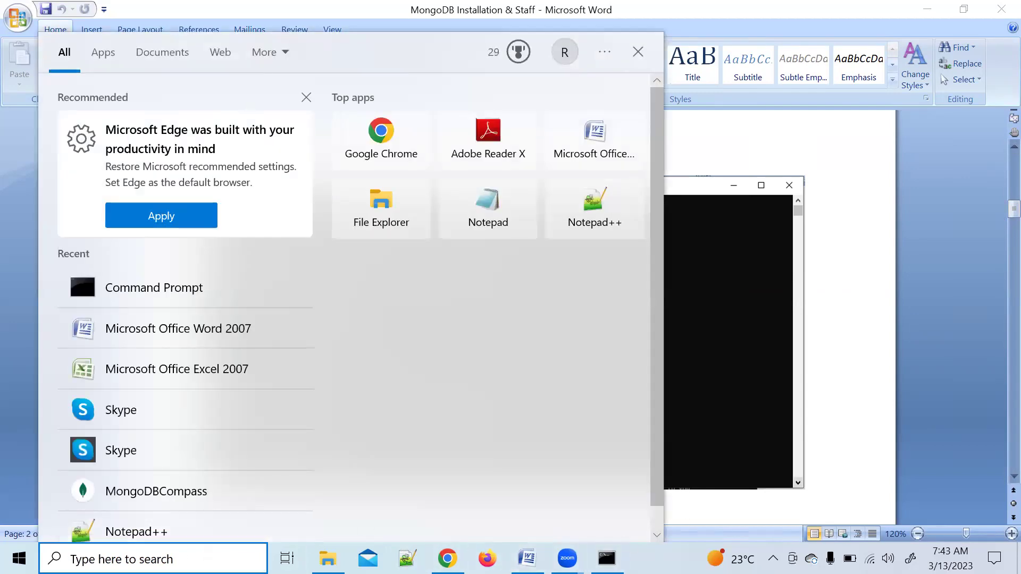
type("compa")
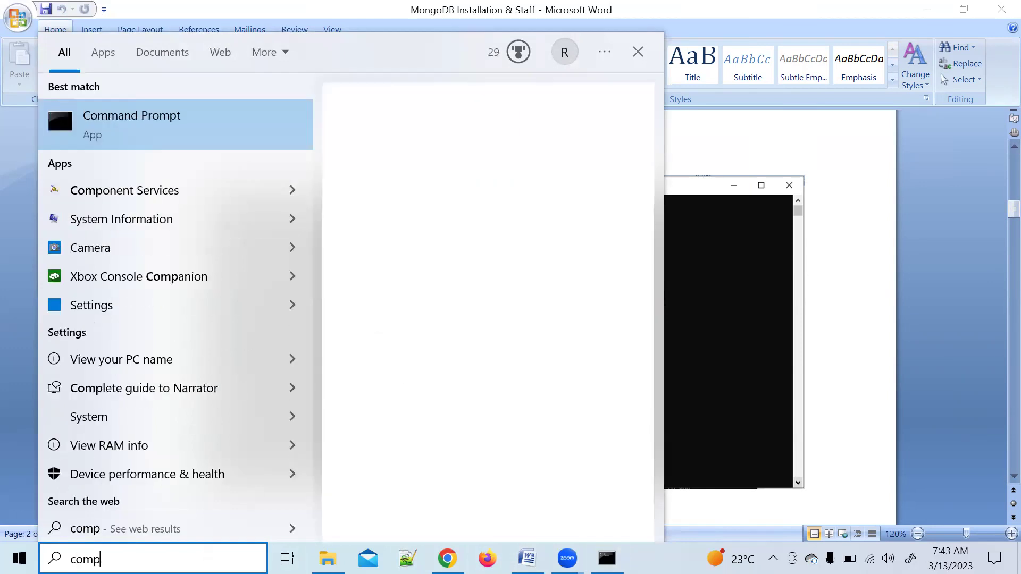
key("BackSpace")
key("BackSpace")
key("BackSpace")
key("BackSpace")
key("BackSpace")
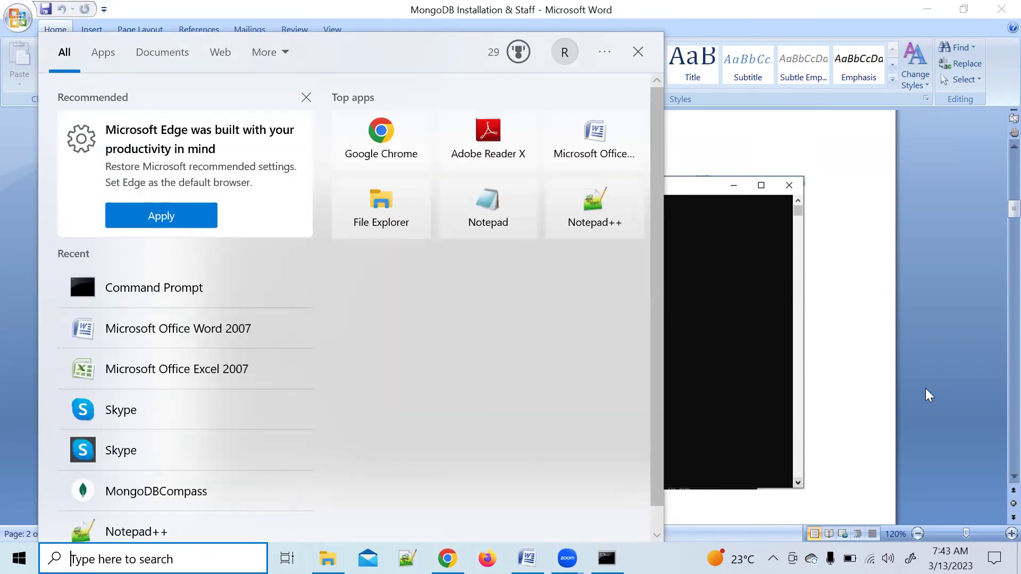
left_click(941, 388)
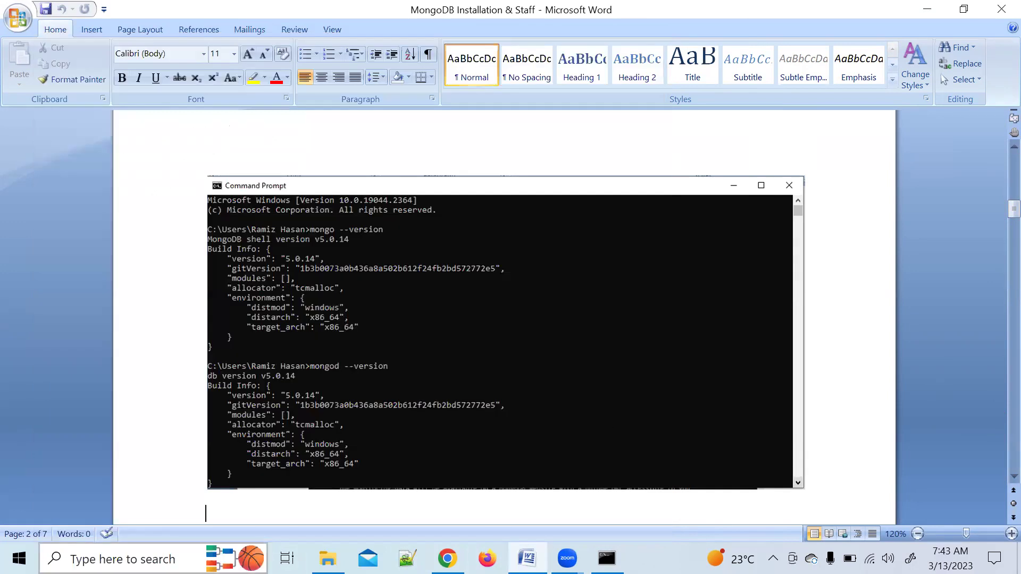
- Search Windows for MongoDBCompass and launch it
left_click(208, 558)
type("mong")
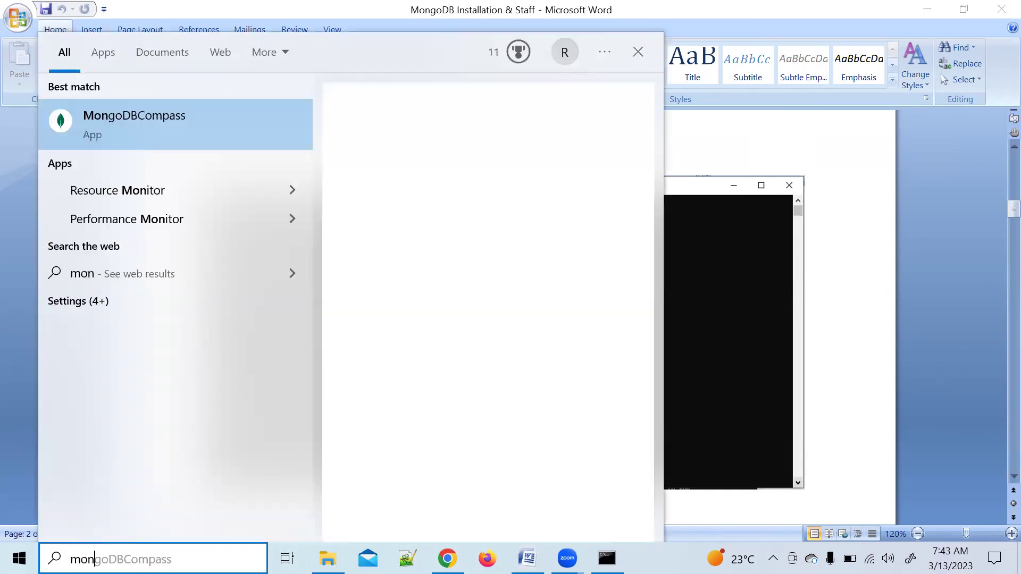
left_click(195, 117)
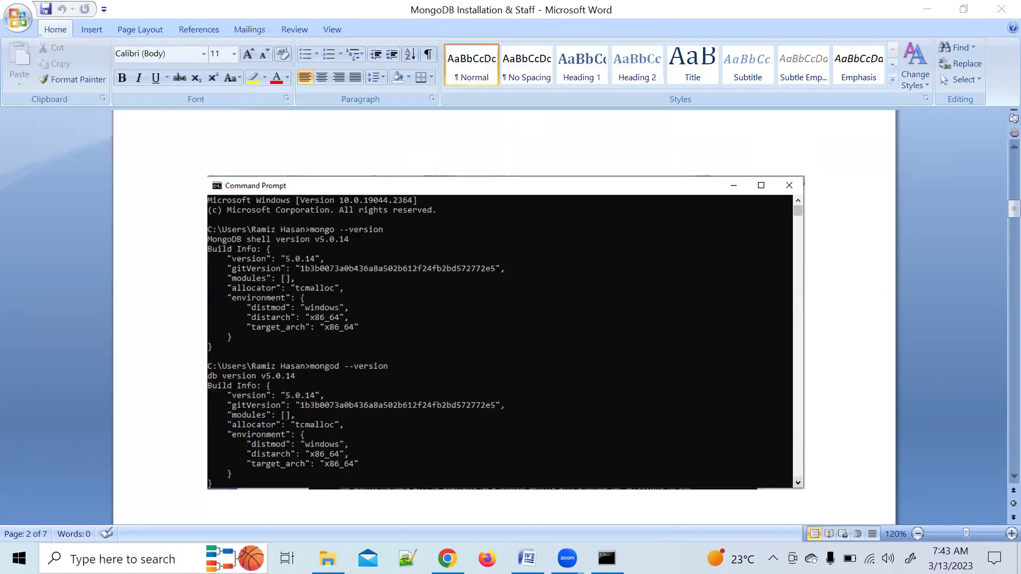
- Start the MongoDB server by running mongod in the Command Prompt, and connect MongoDB Compass to localhost:27017
key("alt+Tab")
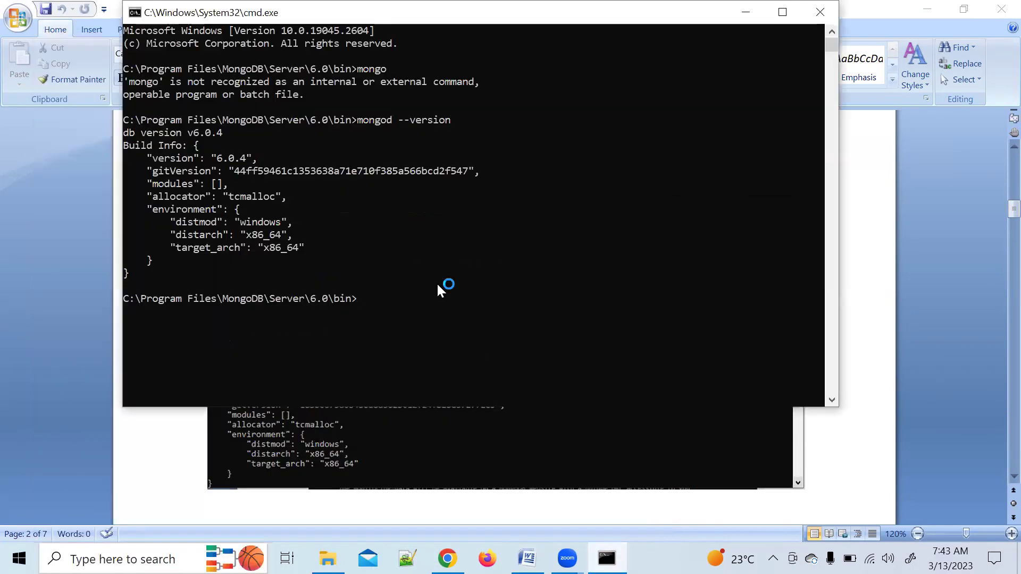
type("mongod")
key("Return")
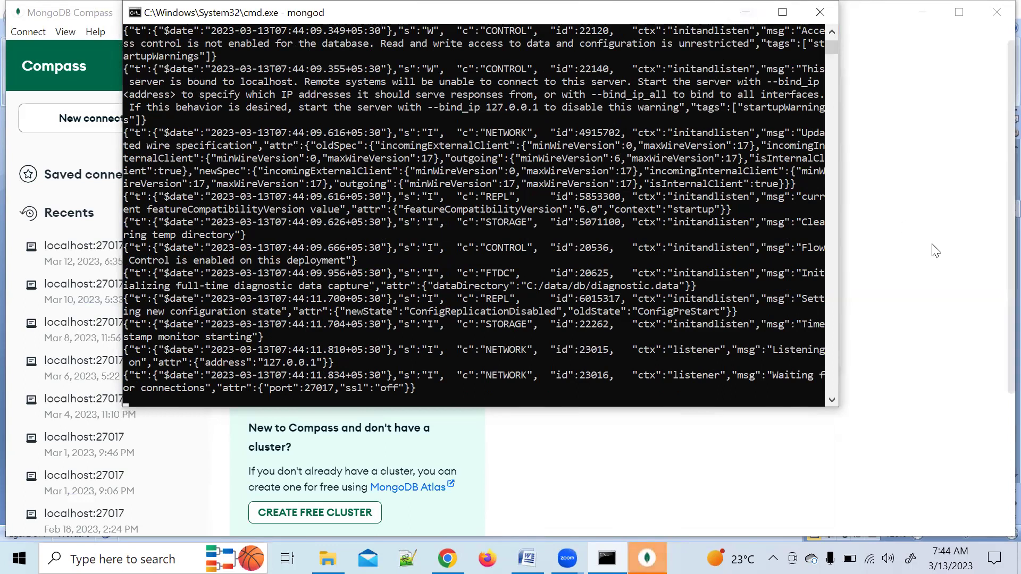
left_click(748, 15)
left_click(781, 320)
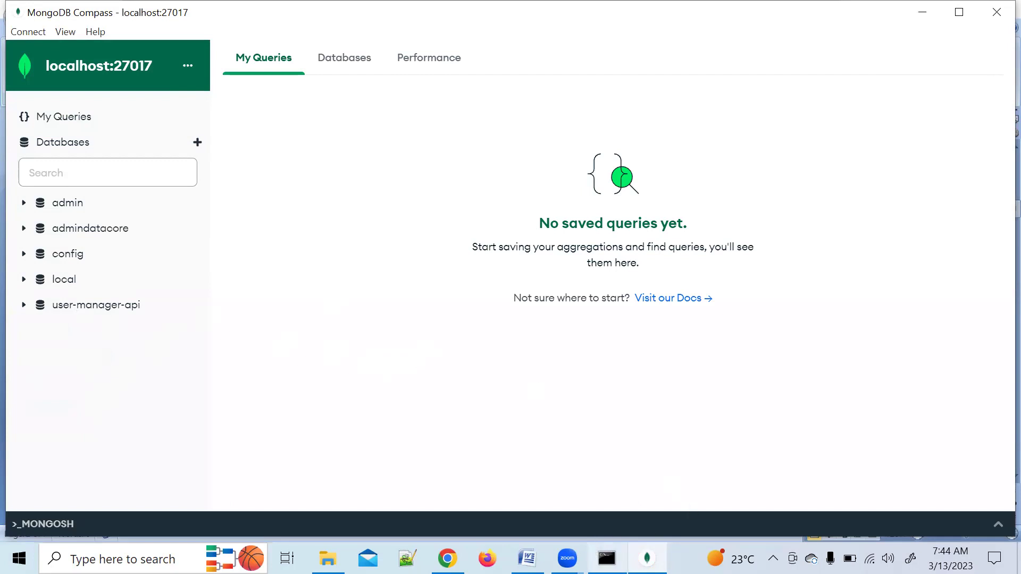
- Show the MongoDB bin folder in File Explorer again, then return to the MongoDB Compass window
left_click(327, 559)
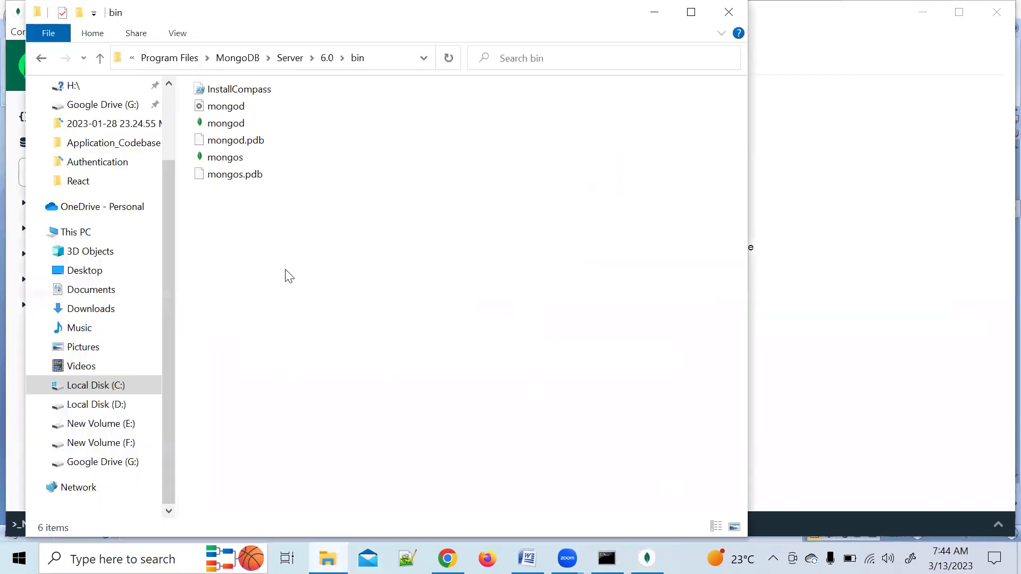
left_click(390, 59)
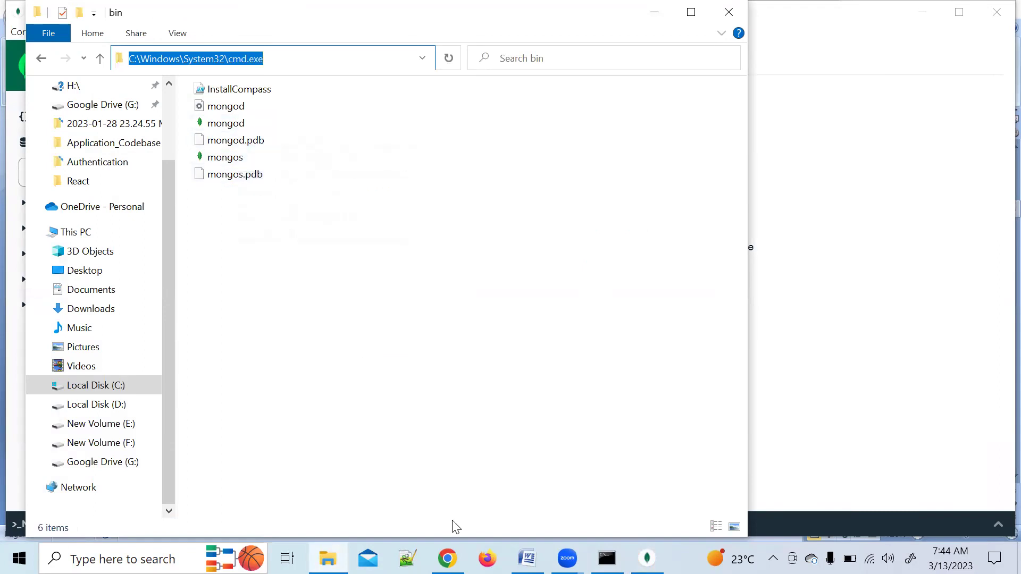
left_click(646, 558)
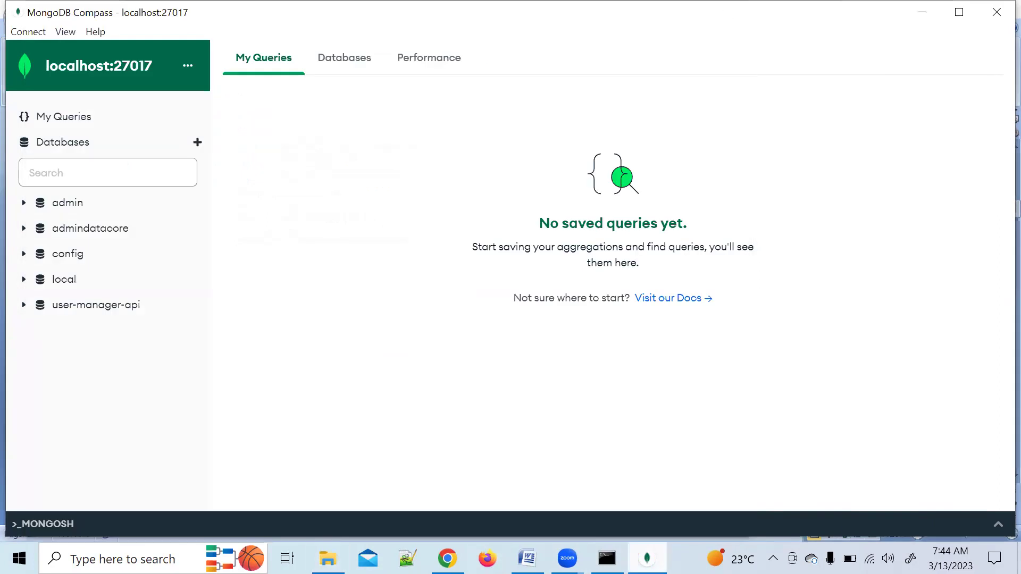
mouse_move(606, 558)
left_click(122, 559)
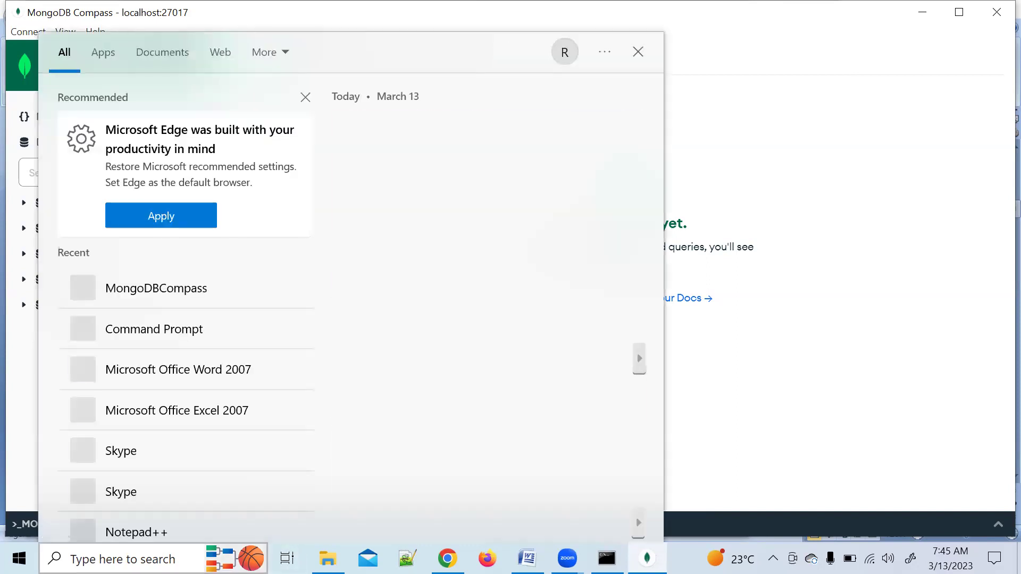
left_click(770, 414)
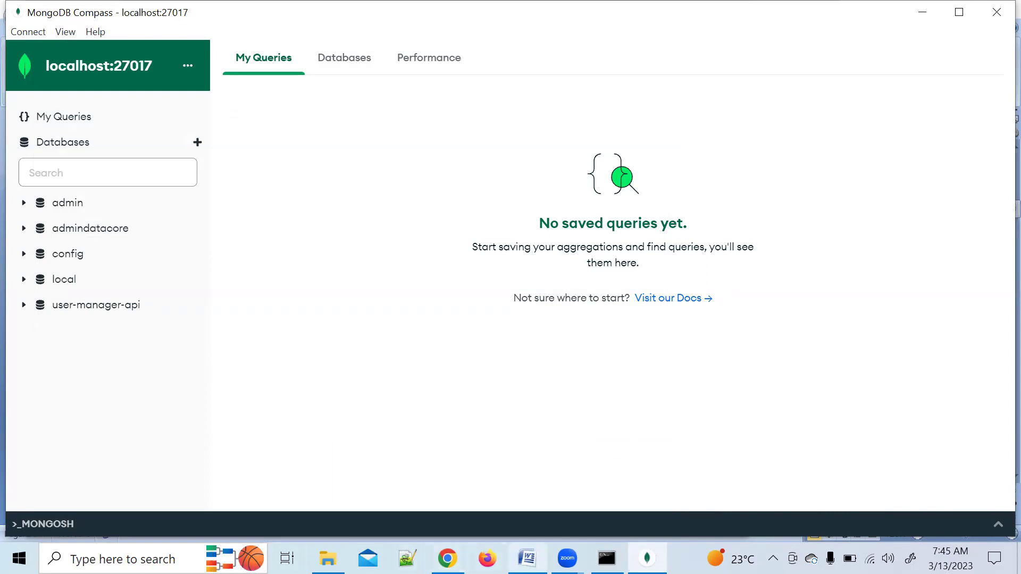
- Switch to Chrome, search Google for "download mongodb" in a new tab and open the MongoDB Community Server Download page
left_click(527, 558)
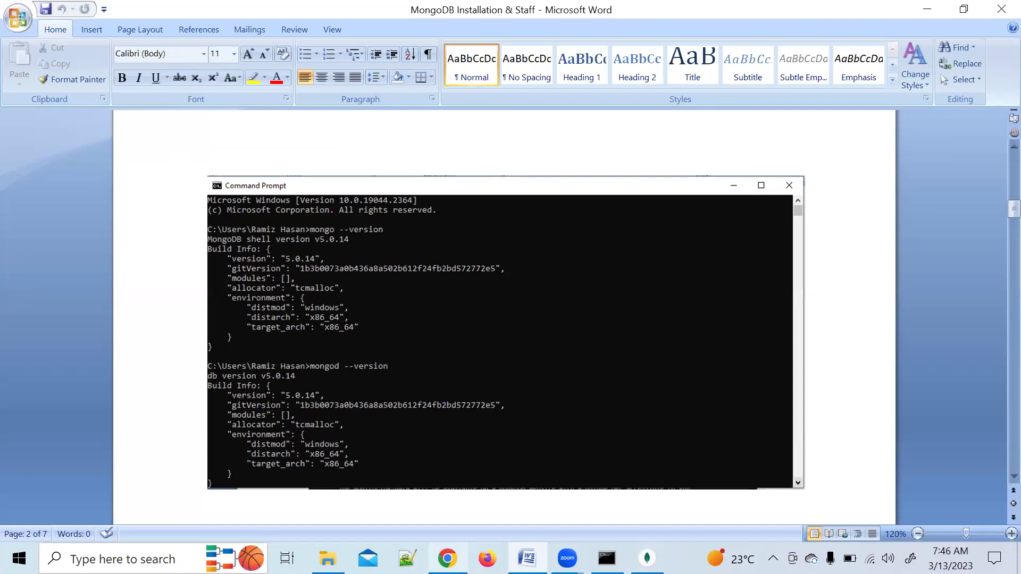
left_click(448, 558)
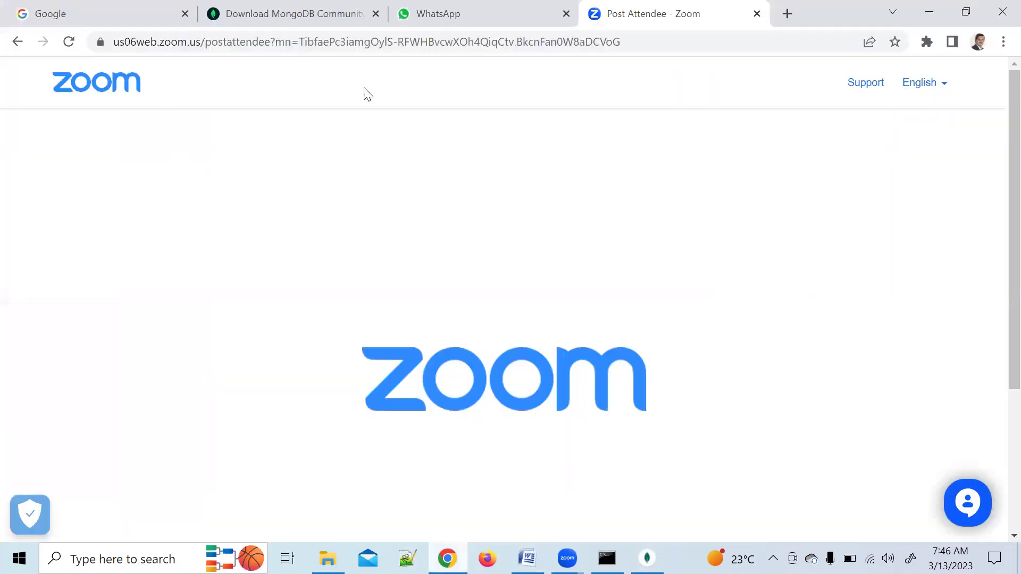
left_click(783, 14)
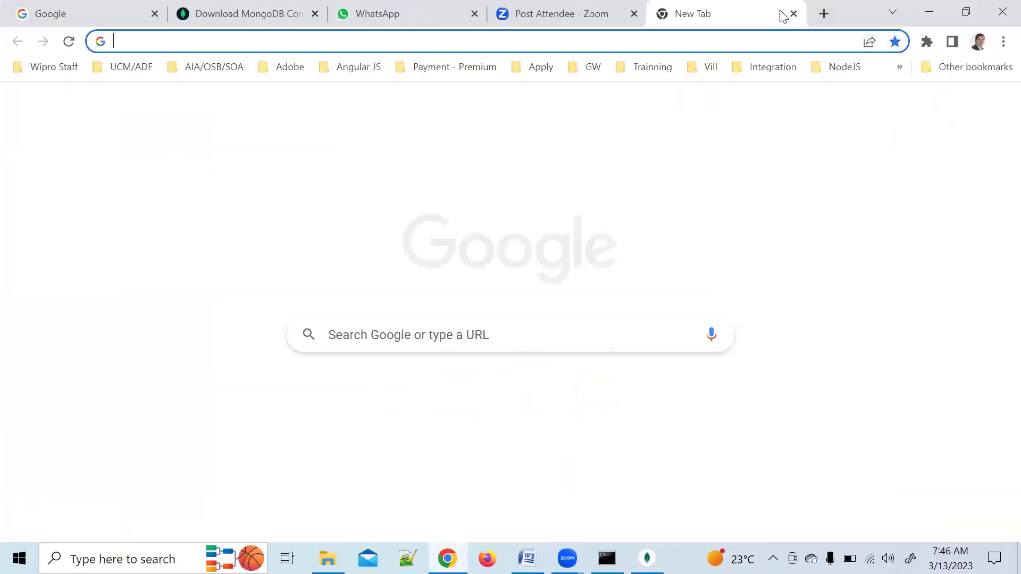
type("download")
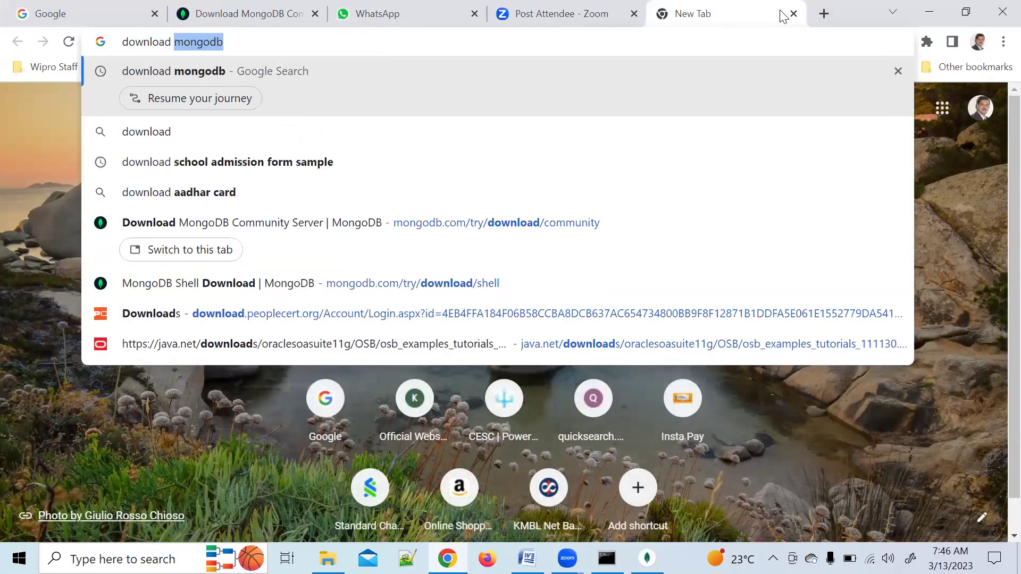
key("Return")
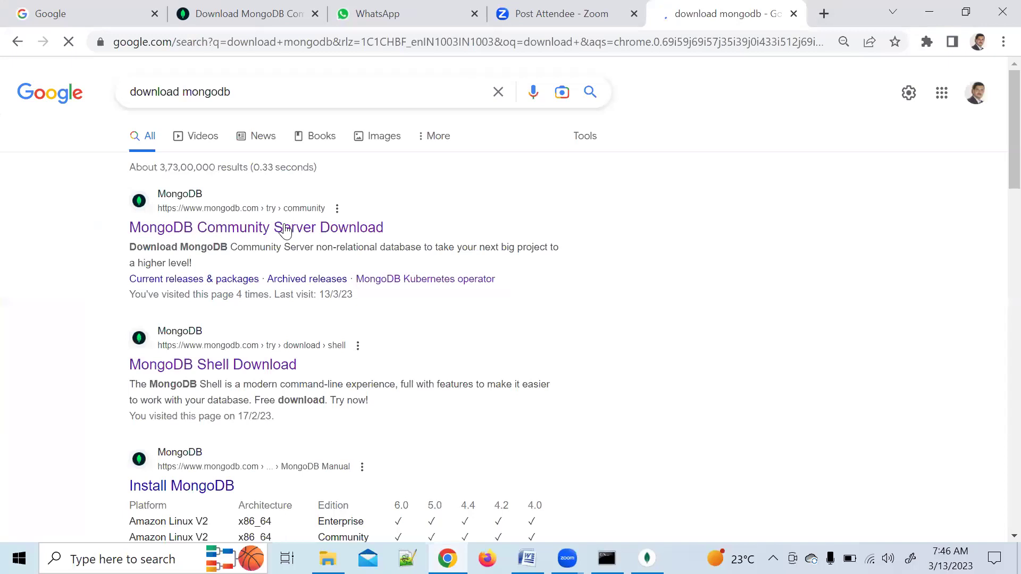
left_click(286, 230)
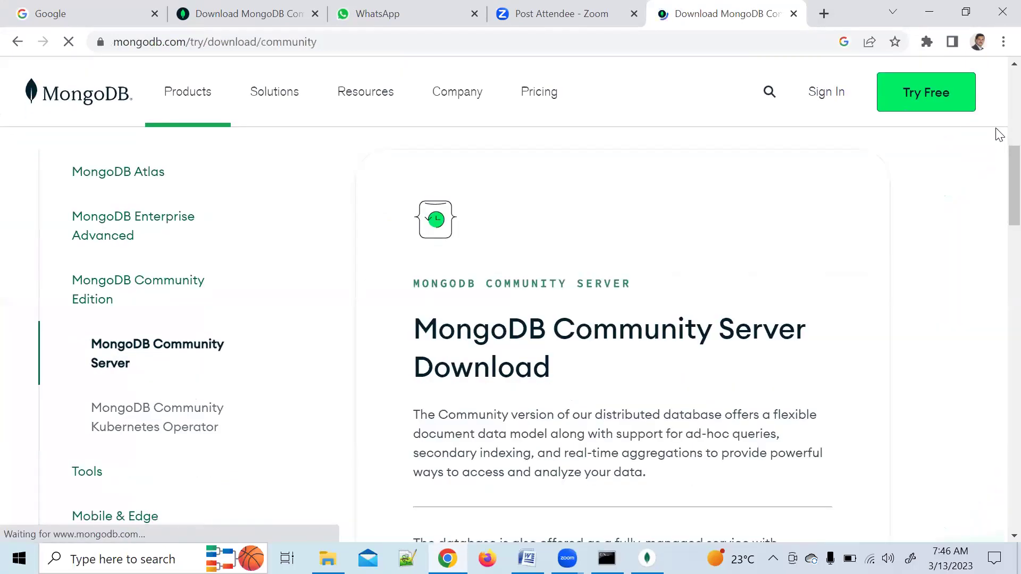
- Open the version list on the MongoDB Community Server Download page, and switch to the Word installation notes to review the mongo shell screenshots
scroll(997, 221, "down", 10)
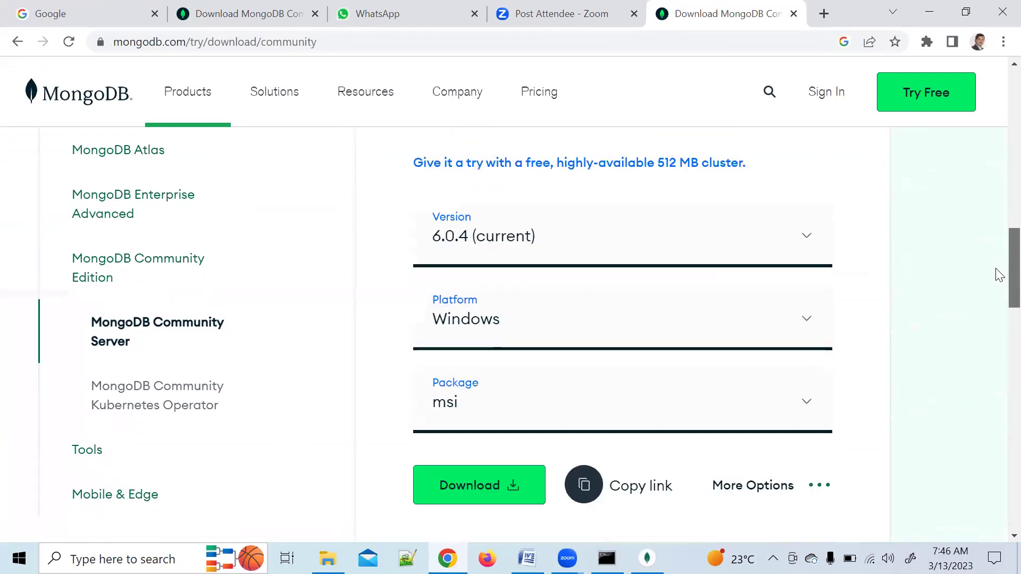
left_click(805, 244)
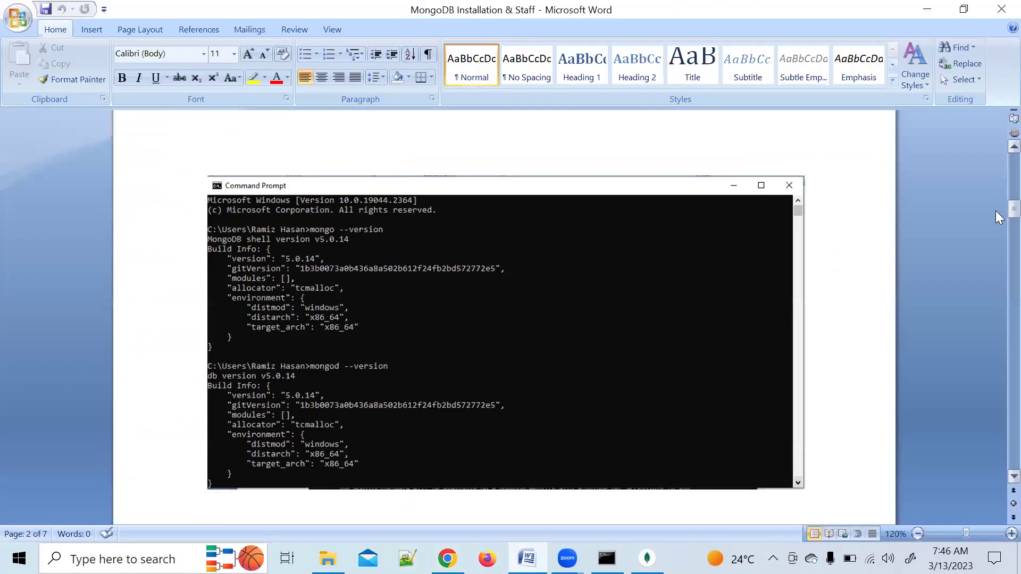
mouse_move(996, 210)
left_mouse_down()
mouse_move(996, 189)
mouse_move(996, 225)
left_mouse_up()
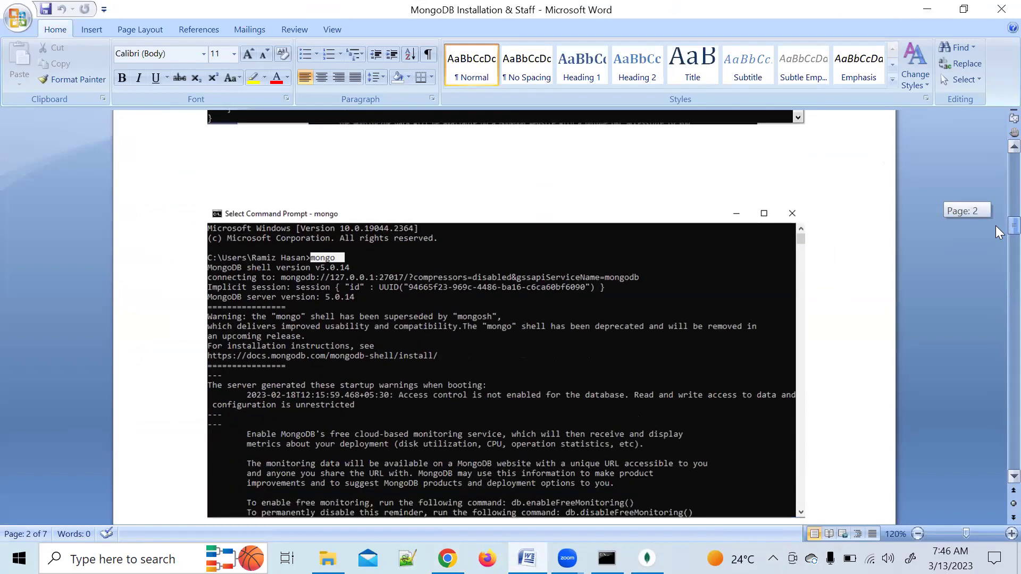
mouse_move(996, 225)
left_mouse_down()
mouse_move(995, 214)
mouse_move(996, 240)
left_mouse_up()
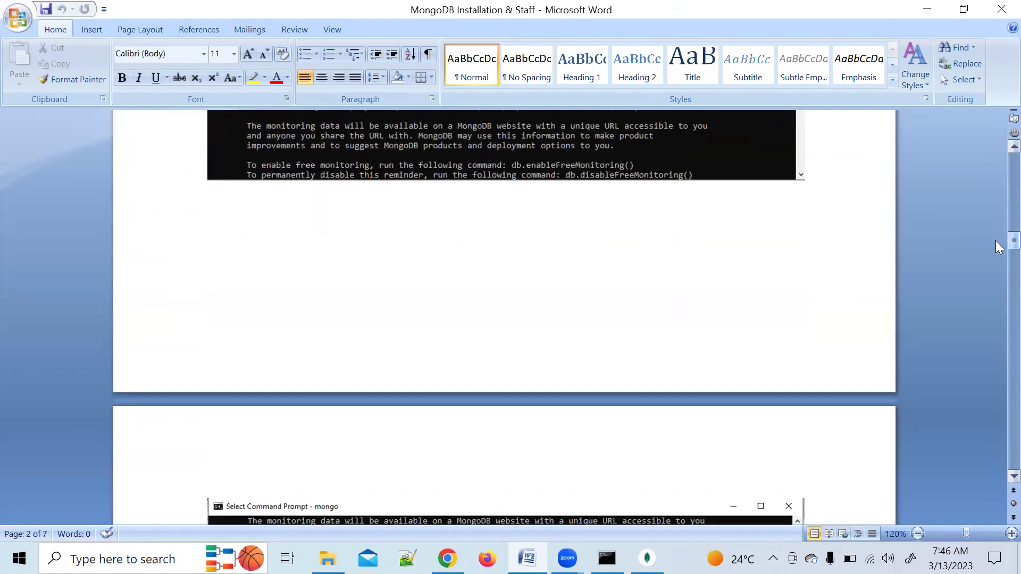
- Switch back to Chrome, return to the "download mongodb" search results and look through them
key("alt+Tab")
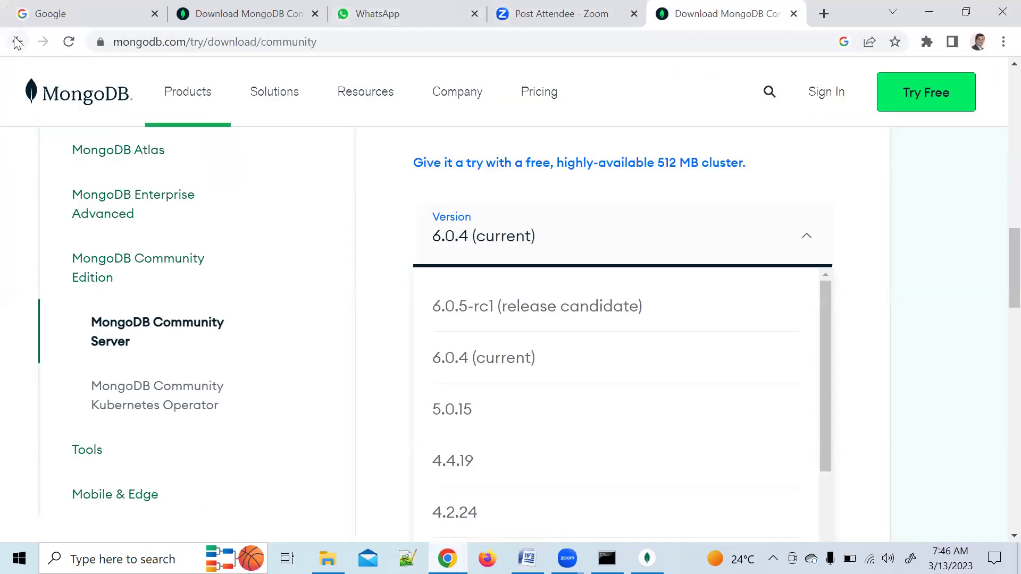
left_click(17, 42)
key("alt+Left")
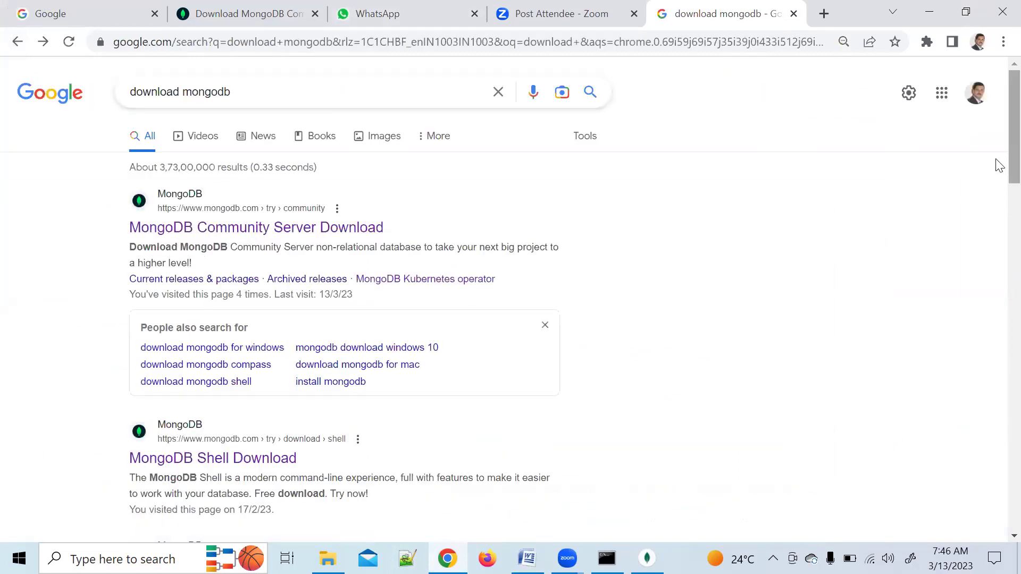
left_click_drag(999, 169, 999, 204)
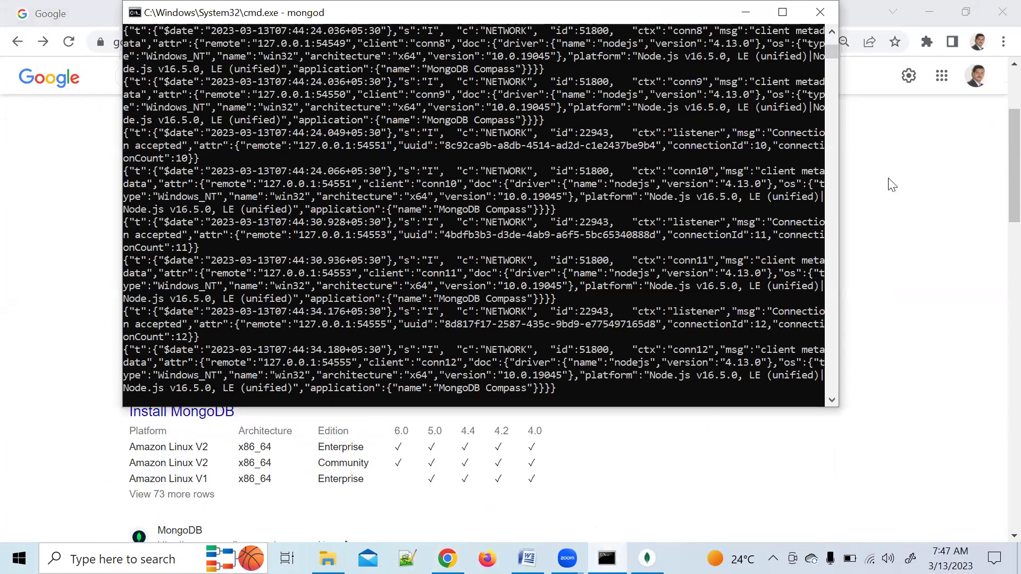
- Examine the mongod log in the Command Prompt and compare it with the mongo shell screenshot in the Word notes
left_click_drag(832, 50, 835, 45)
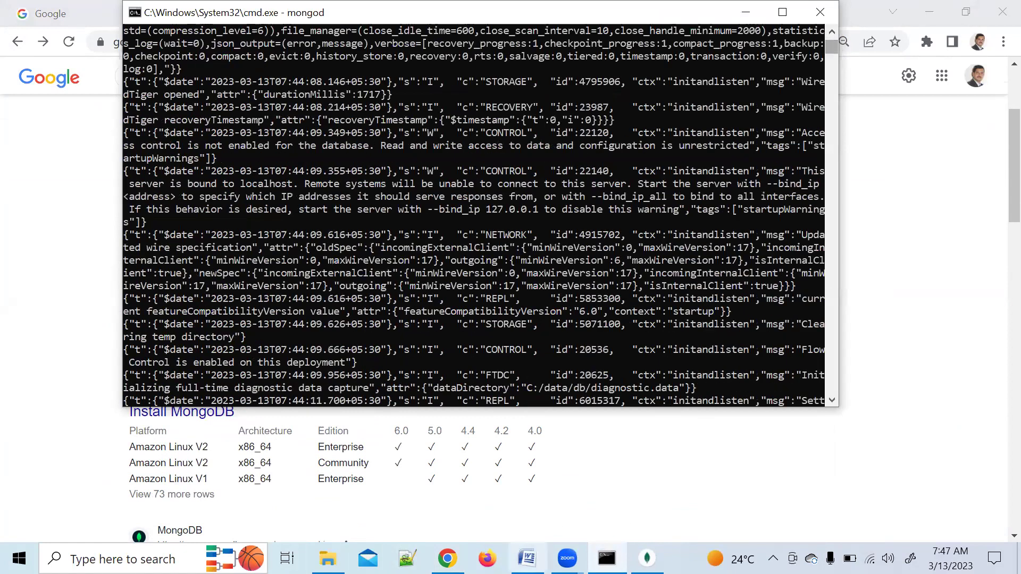
left_click(527, 558)
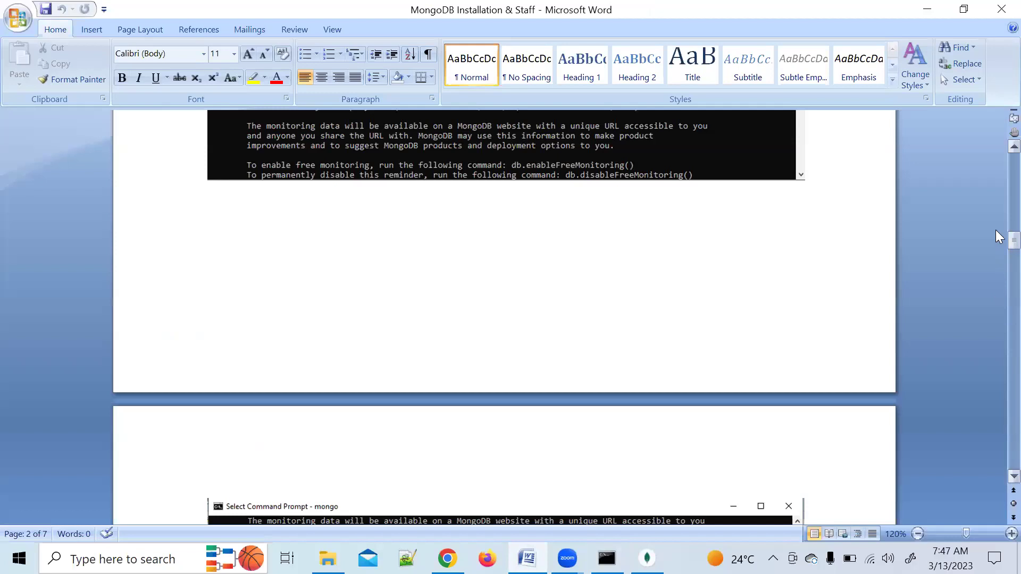
left_click_drag(996, 240, 995, 223)
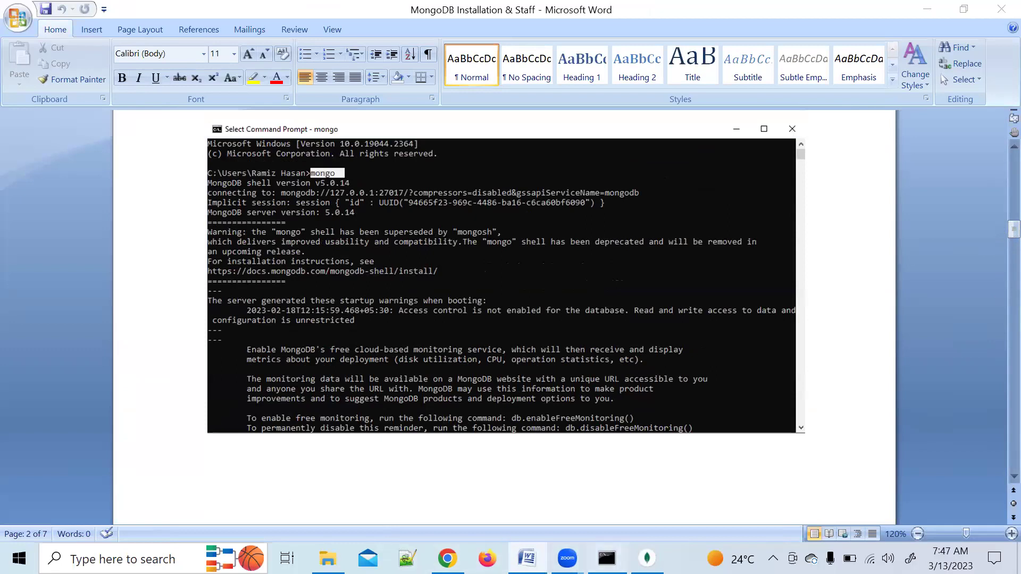
key("alt+Tab")
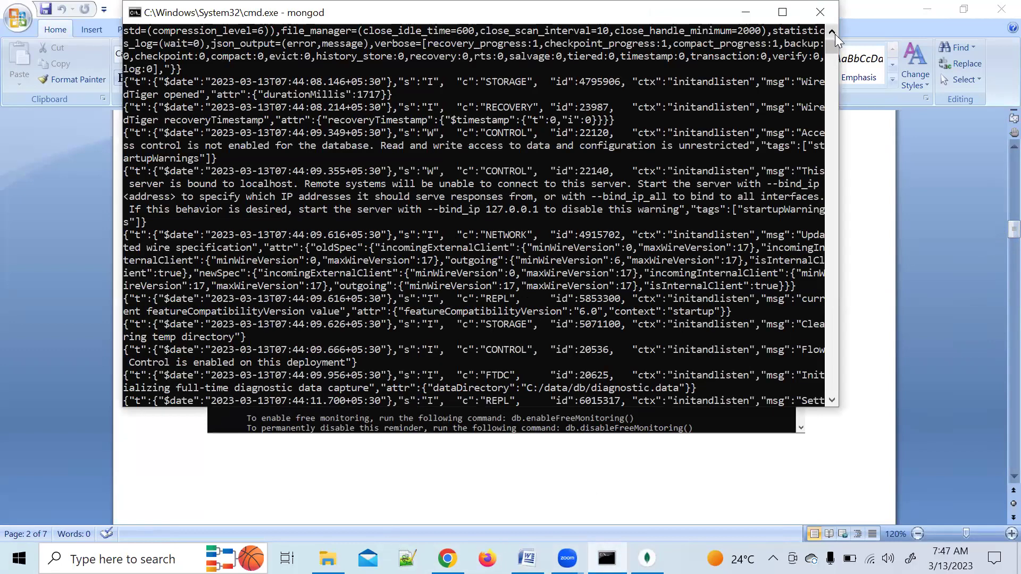
left_click_drag(832, 47, 832, 52)
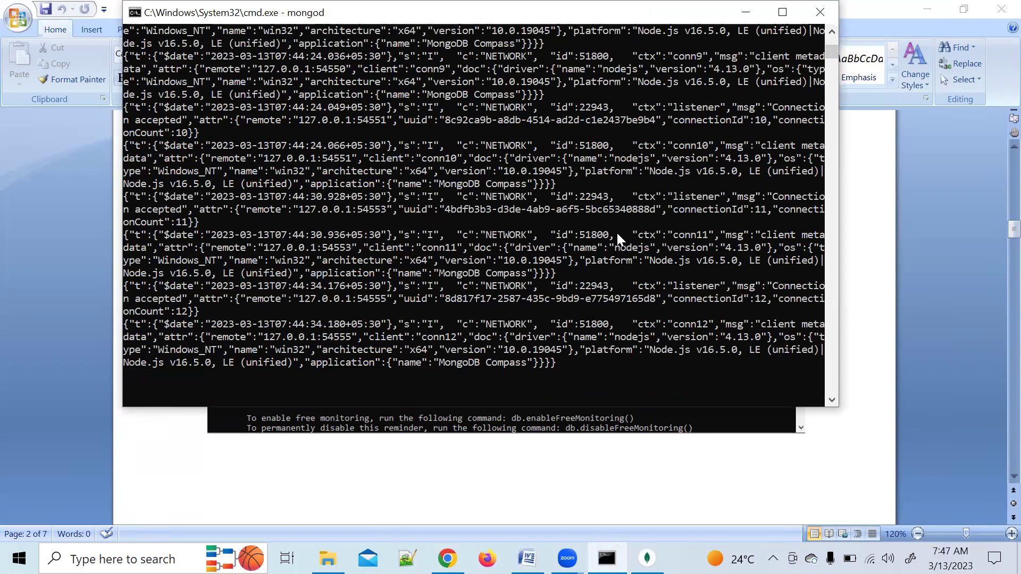
- Stop the running mongod server, try to start the mongo shell from the same Command Prompt, and minimize the window
key("ctrl+c")
type("mongo")
key("Return")
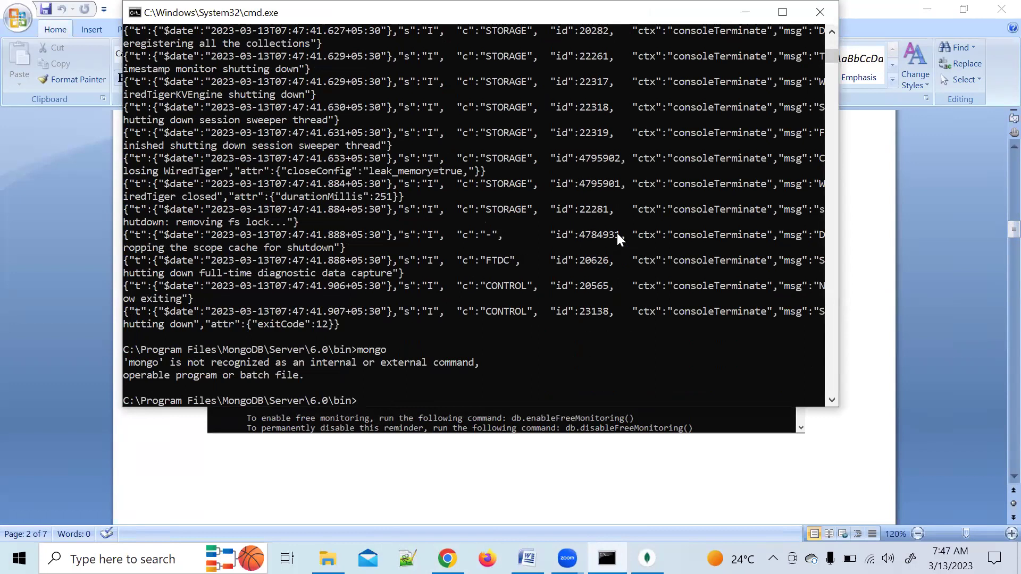
left_click(749, 12)
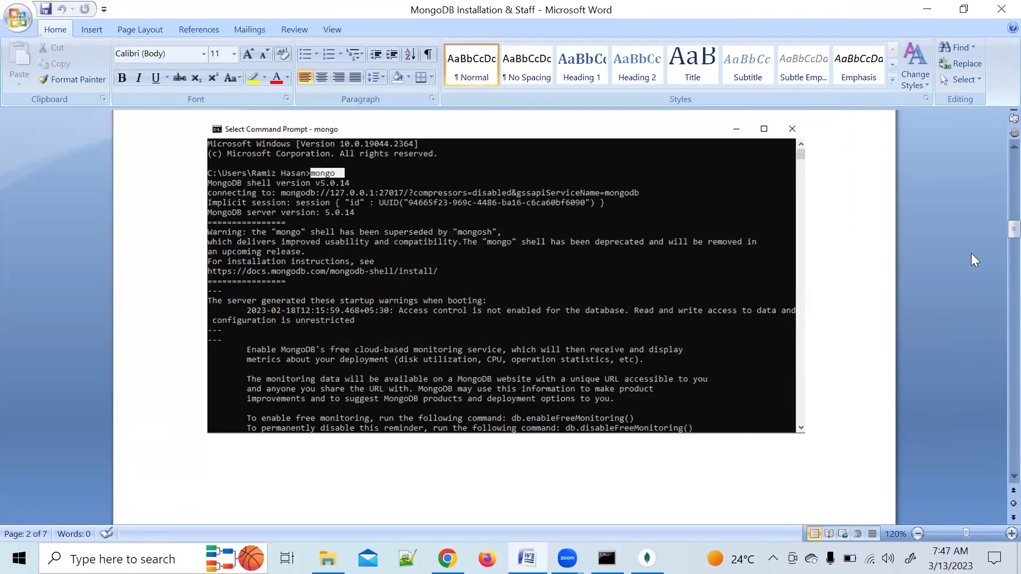
- Review the show databases example in the Word notes, and expand the admin, config and local databases in MongoDB Compass
left_click_drag(995, 228, 995, 229)
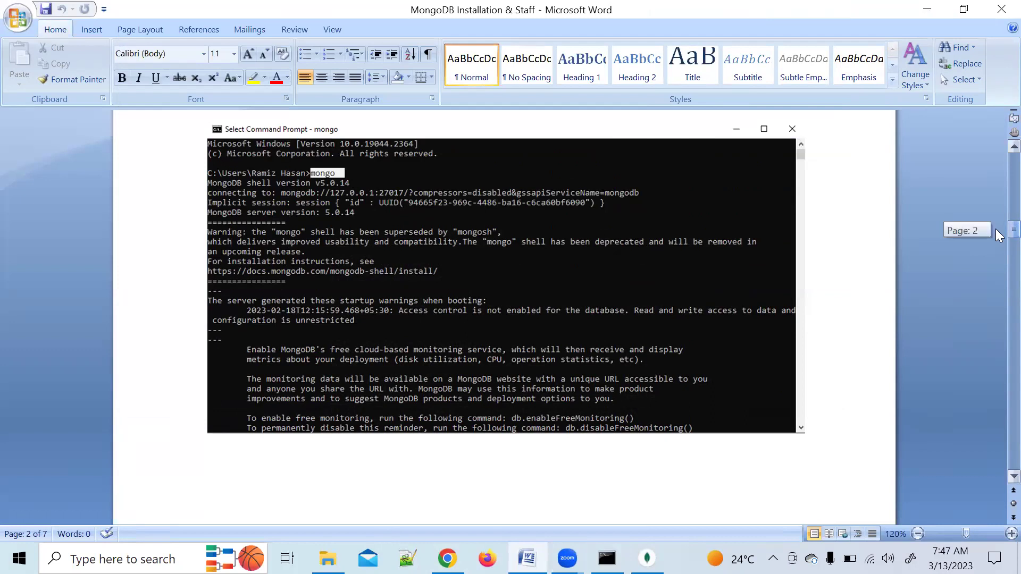
left_click_drag(995, 229, 996, 253)
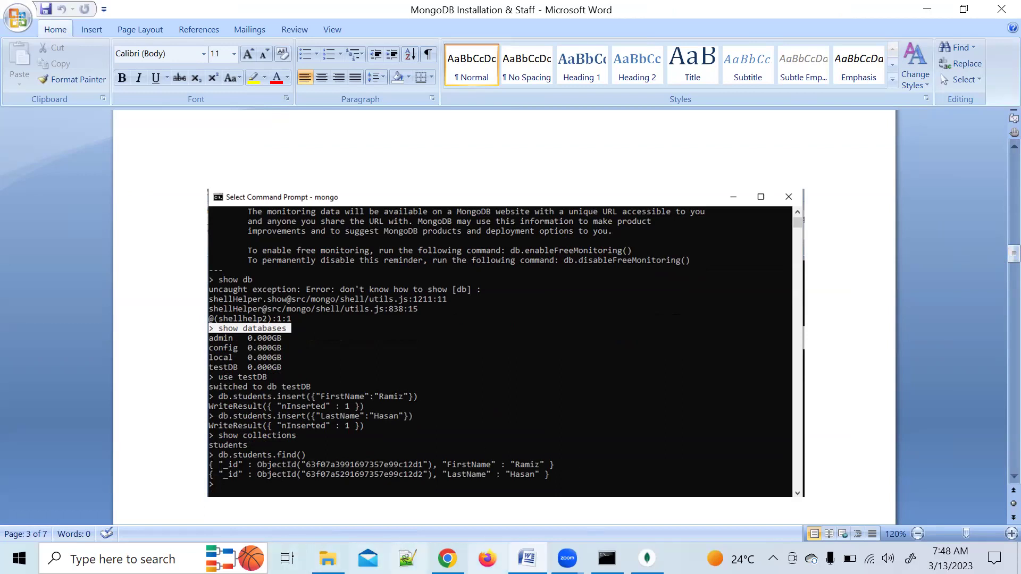
left_click(646, 559)
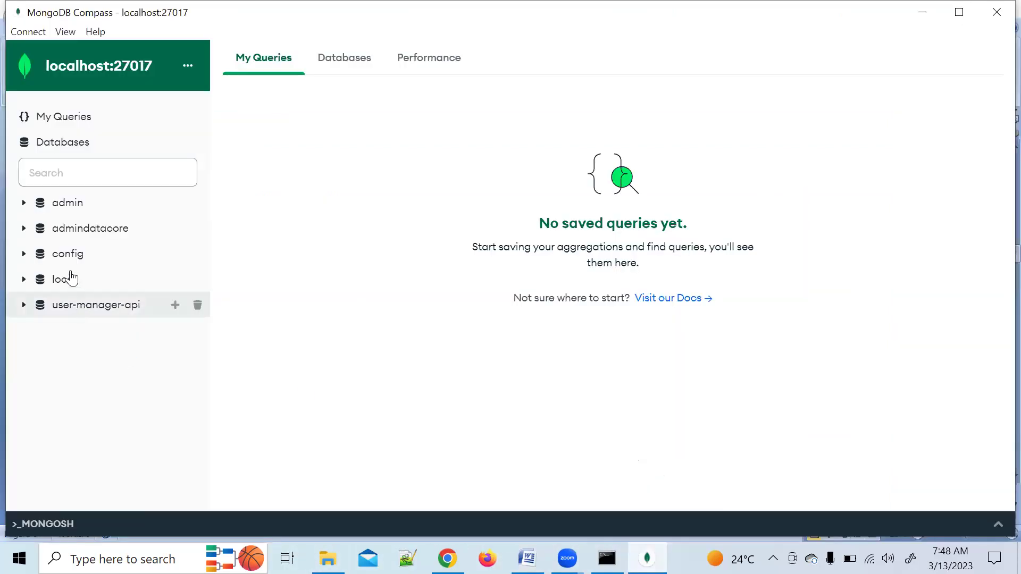
left_click(73, 203)
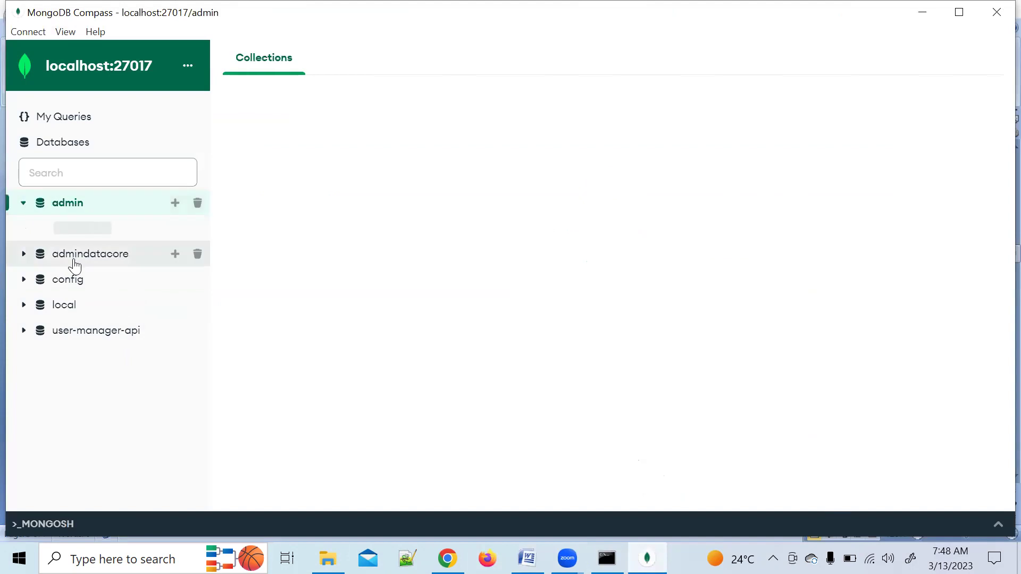
left_click(74, 279)
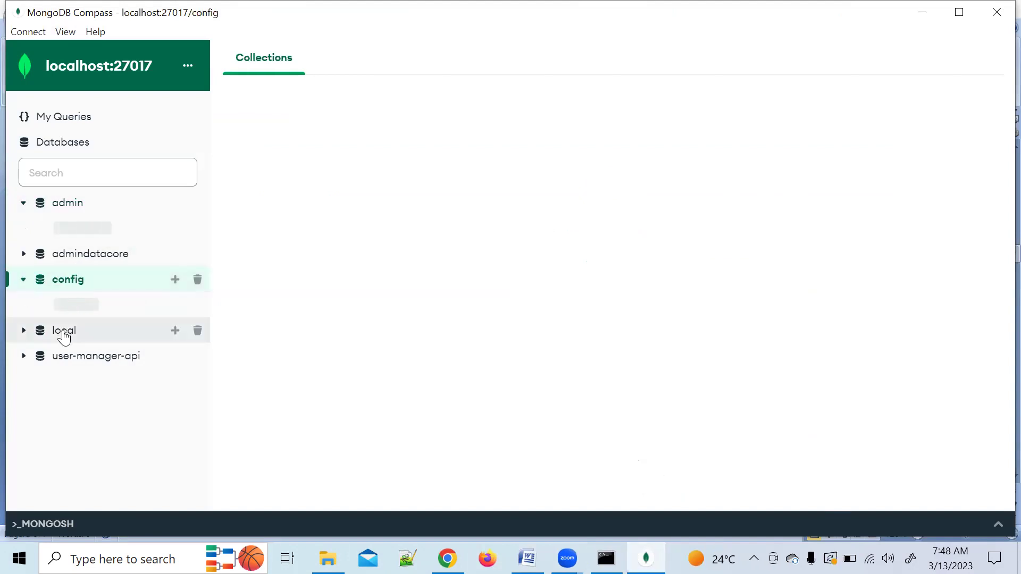
left_click(63, 334)
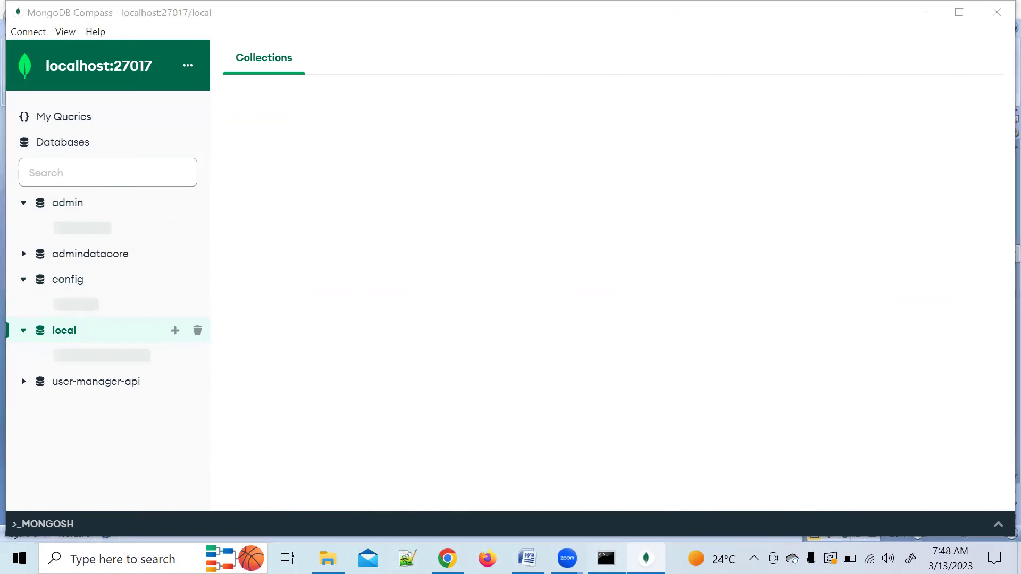
- Restart the MongoDB server by running mongod in the Command Prompt, and minimize the window
key("Up")
type("d")
key("Return")
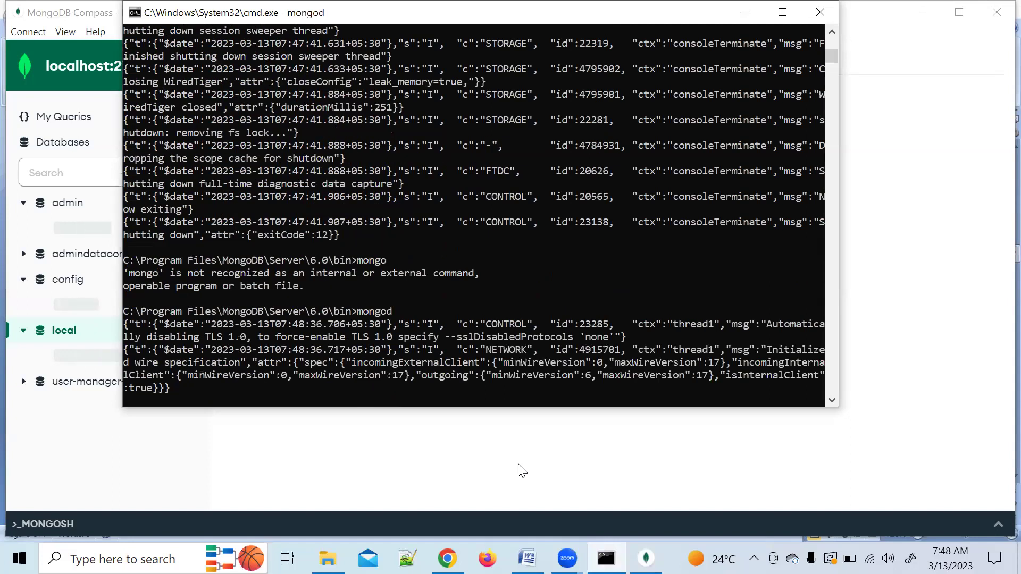
left_click(746, 13)
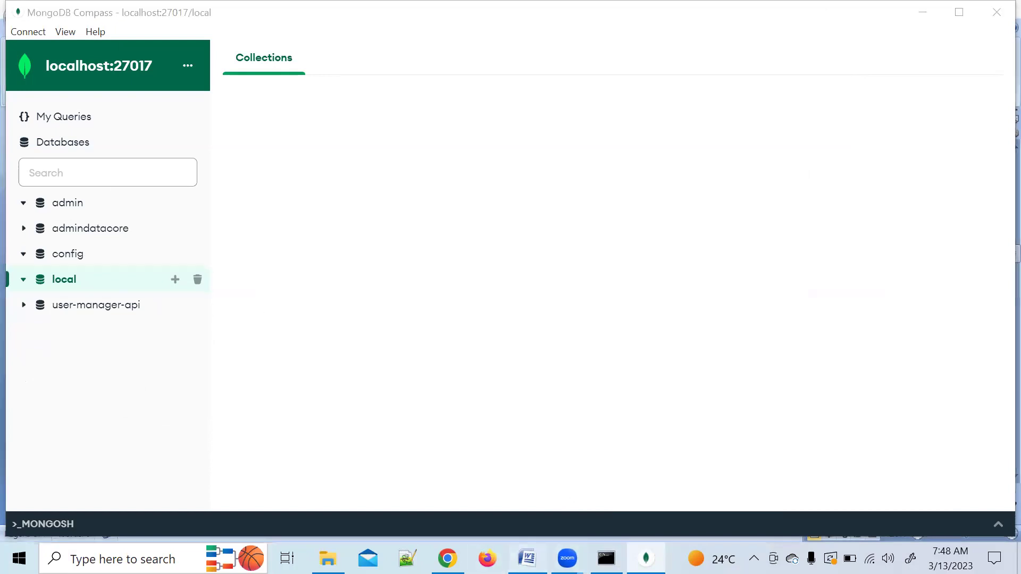
- Switch to the Word notes and review the shell screenshots from show databases and use testDB through the Compass view of testDB.students
left_click(526, 558)
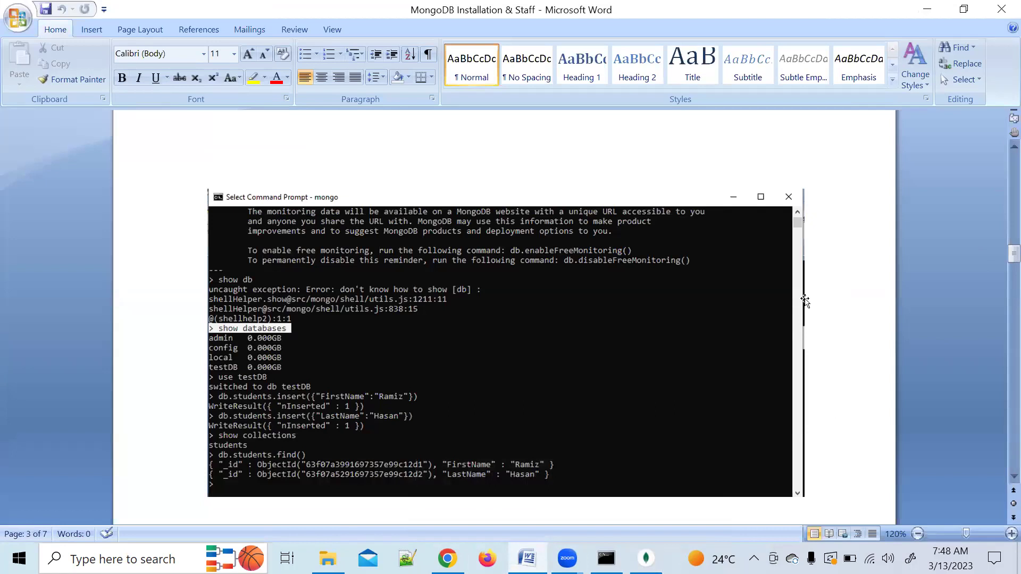
scroll(805, 300, "down", 1)
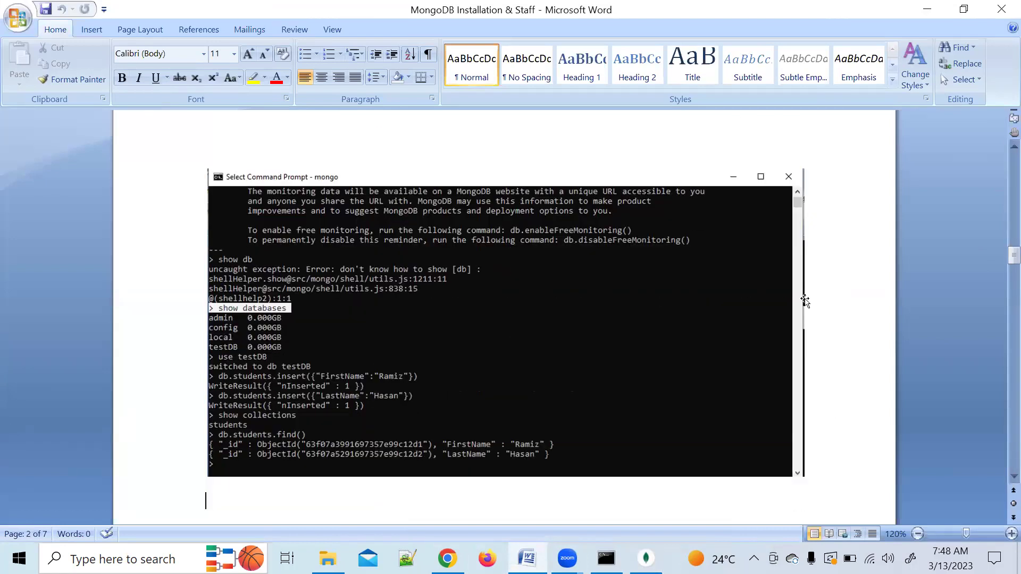
scroll(805, 301, "up", 5)
scroll(805, 300, "down", 5)
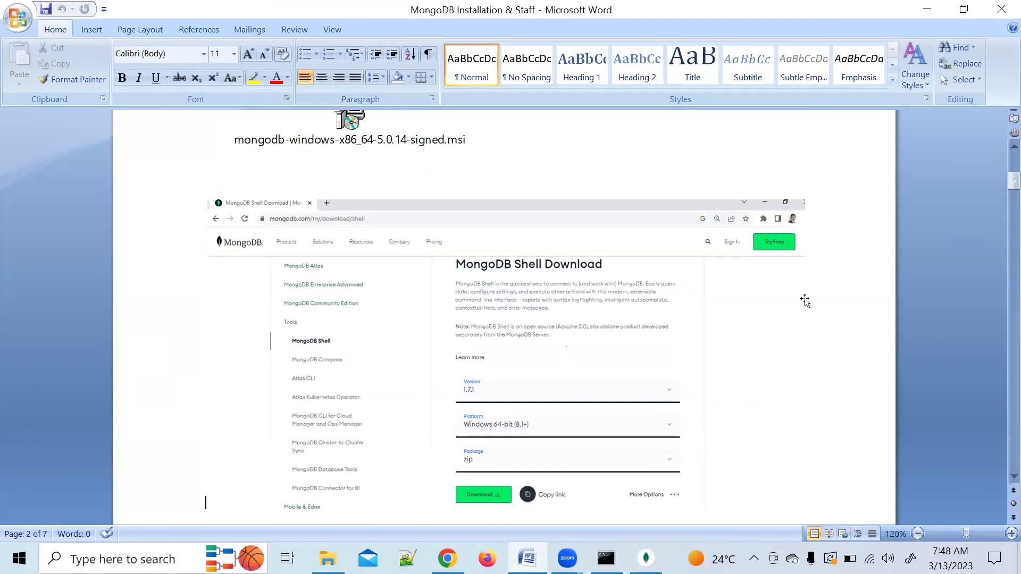
scroll(805, 300, "down", 10)
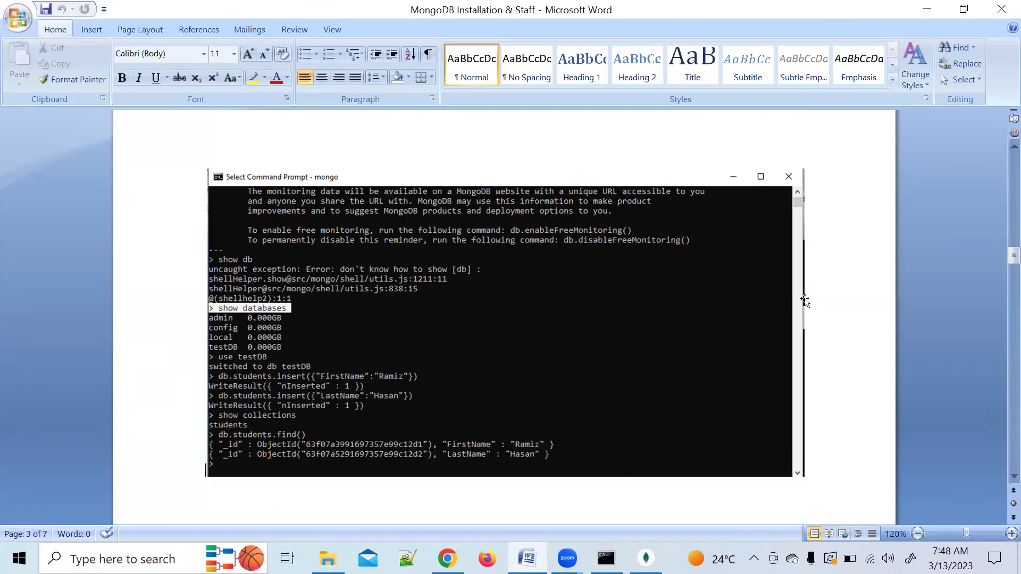
scroll(805, 300, "down", 10)
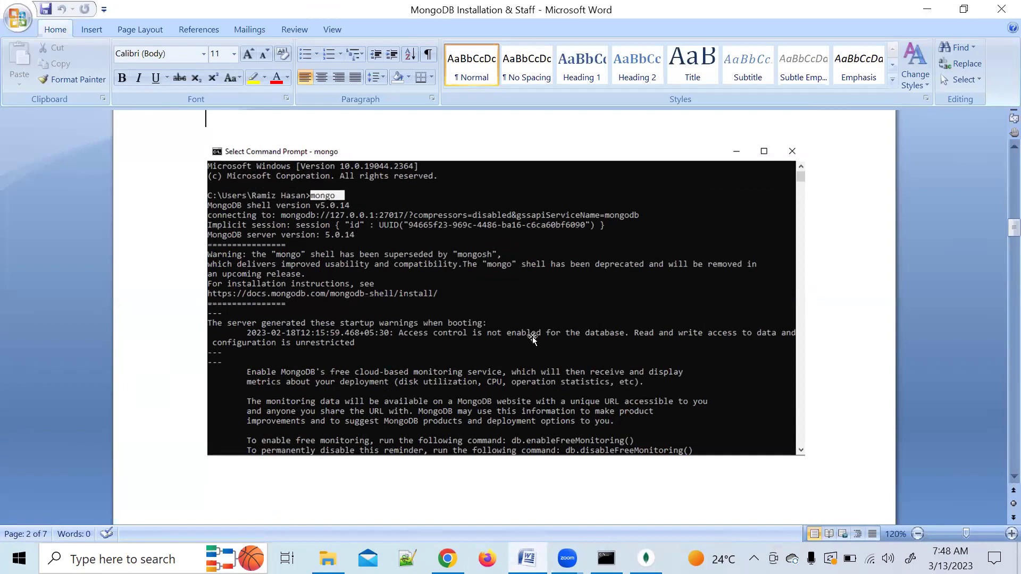
key("ctrl+v")
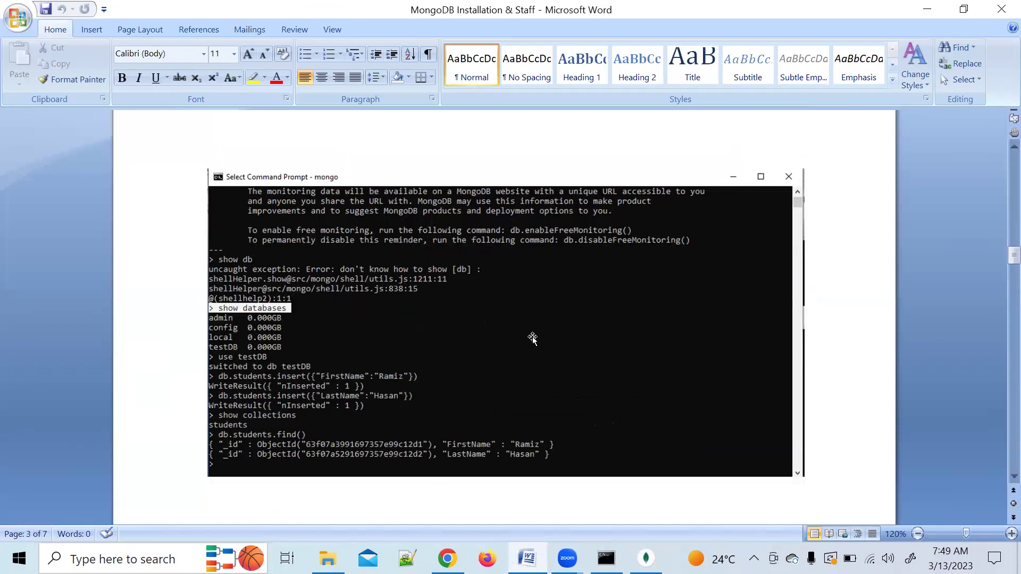
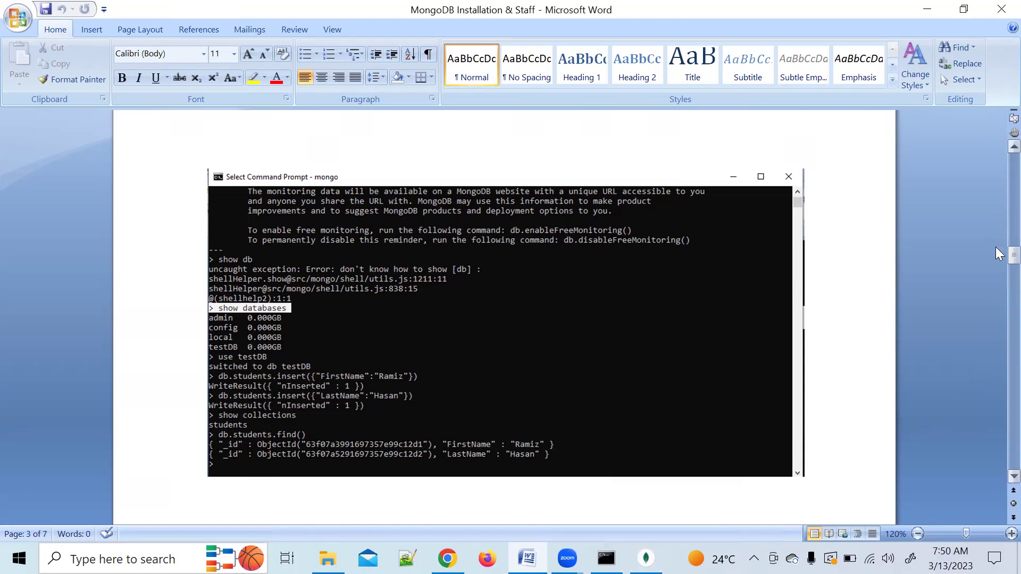
left_click_drag(996, 246, 996, 262)
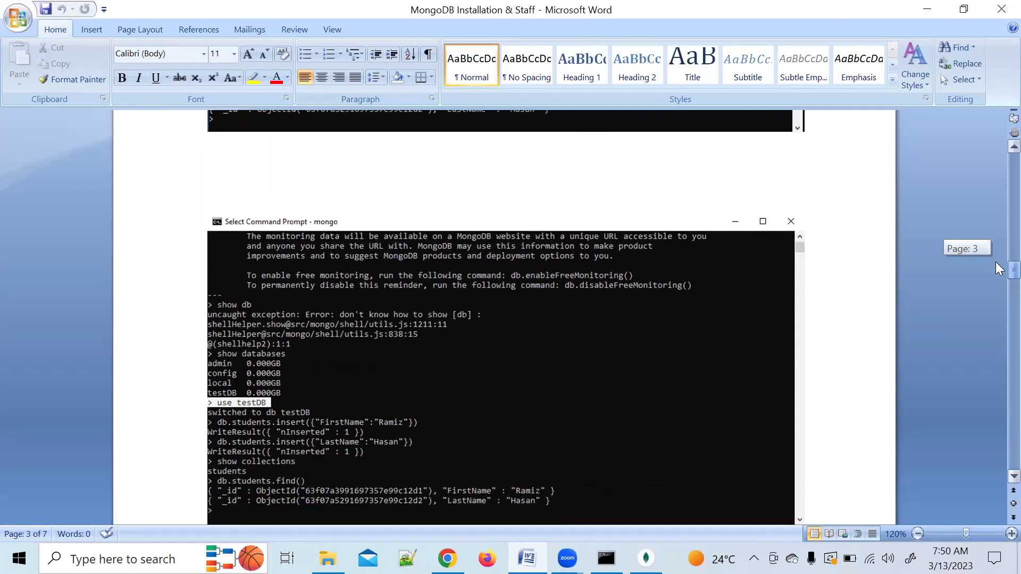
left_click_drag(996, 263, 996, 353)
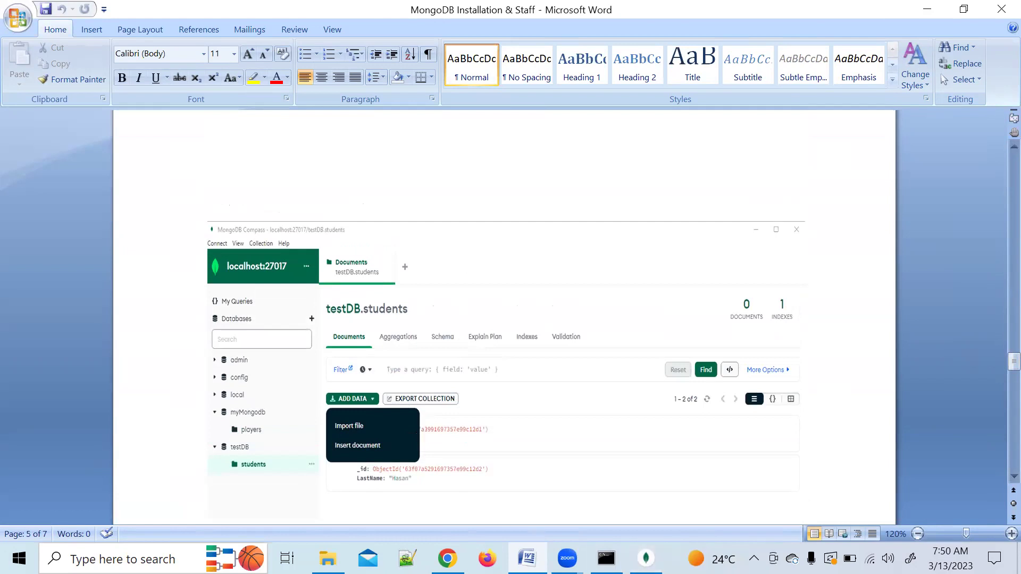
- Show the local database's collections view in MongoDB Compass, and minimize it to return to the Word notes
left_click(646, 558)
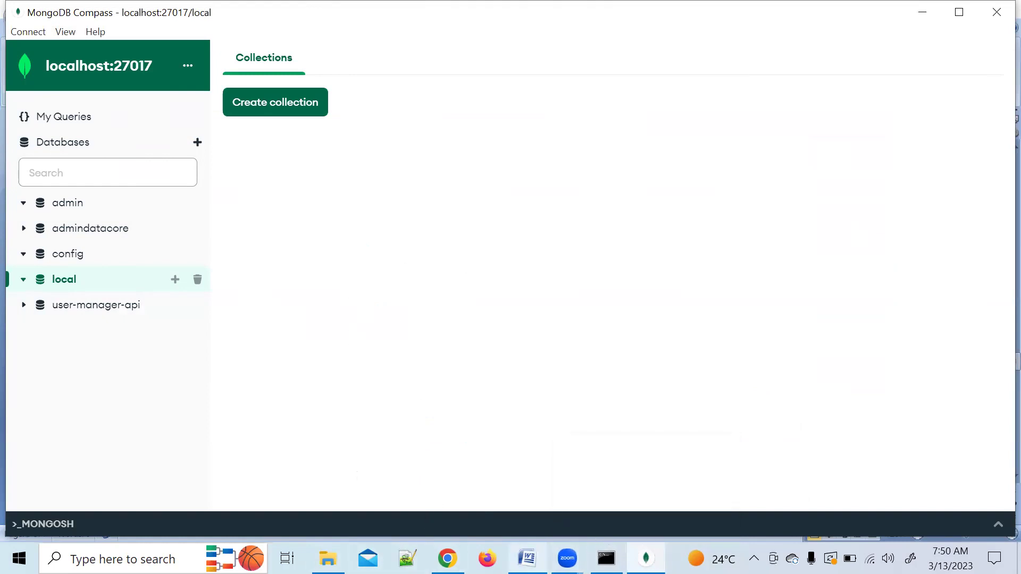
mouse_move(527, 558)
mouse_move(606, 558)
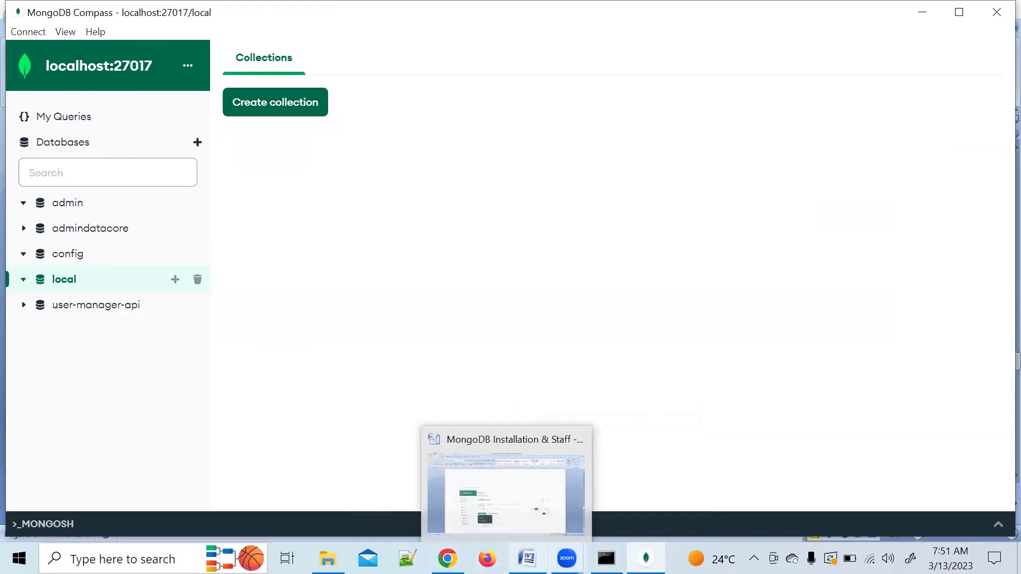
mouse_move(566, 558)
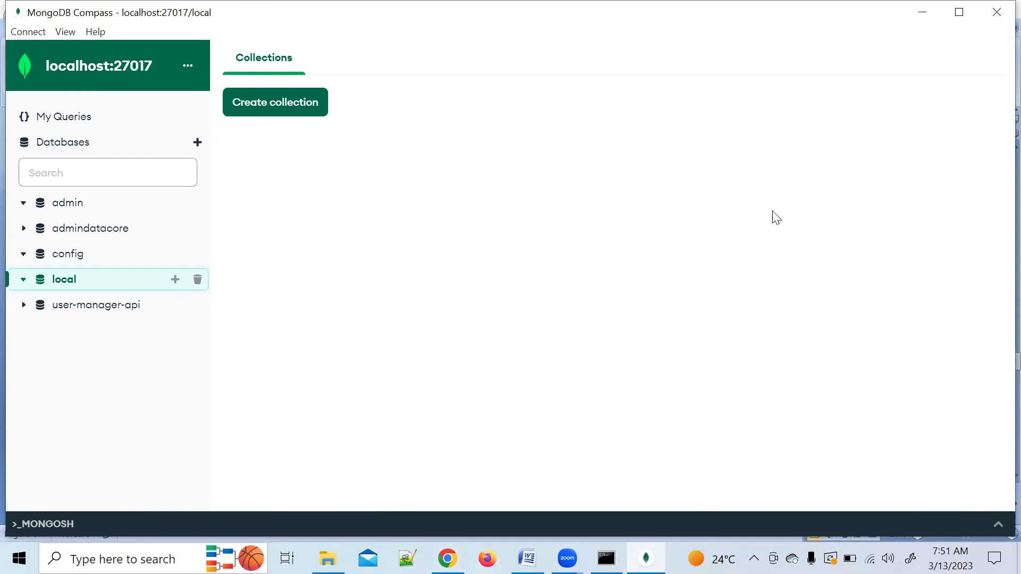
left_click(920, 13)
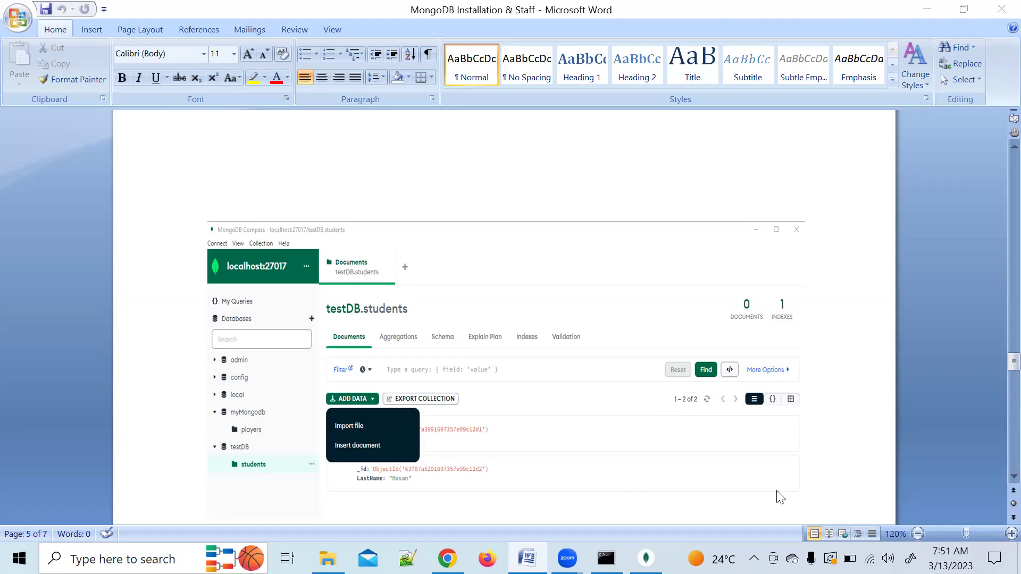
- Switch to MongoDB Compass, view the userdetails documents in the user-manager-api database, and briefly check the Word notes
mouse_move(646, 559)
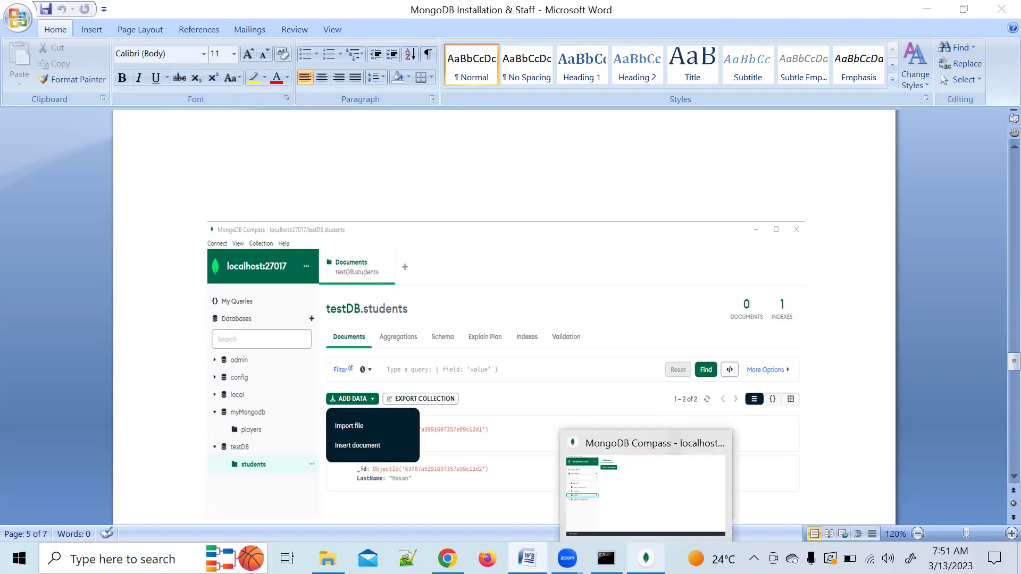
left_click(672, 505)
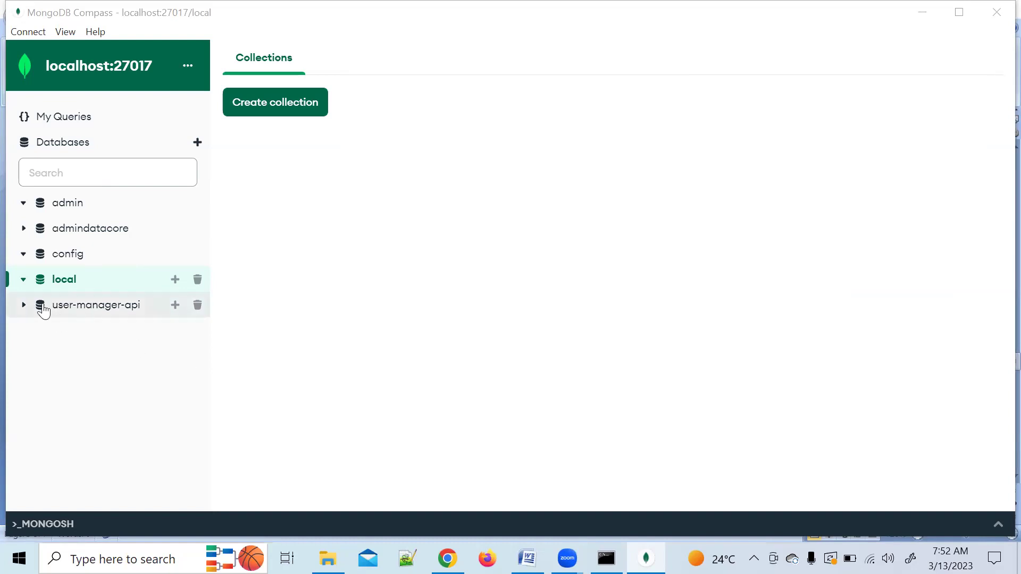
left_click(23, 307)
left_click(23, 307)
left_click(23, 307)
left_click(110, 334)
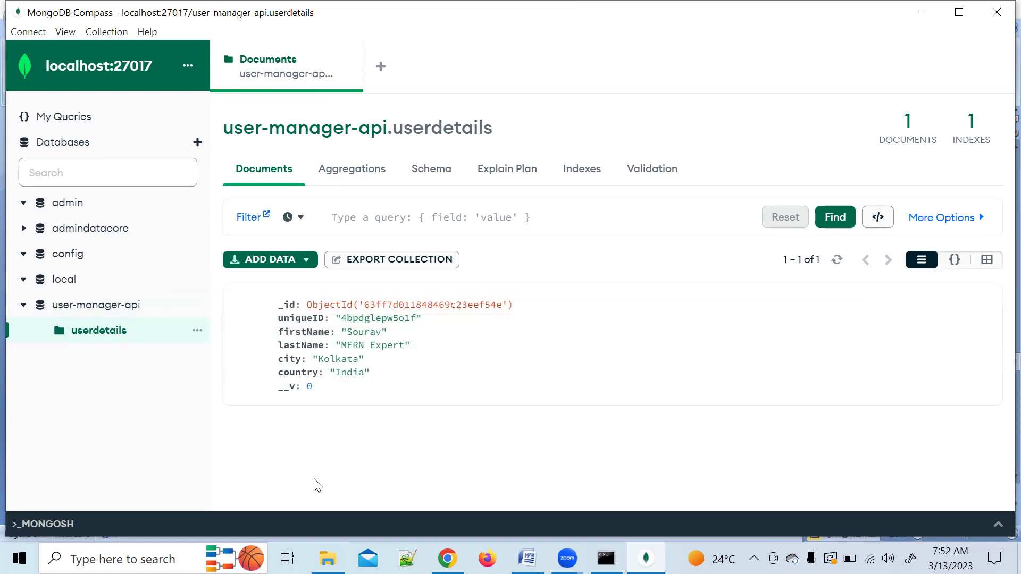
left_click(526, 558)
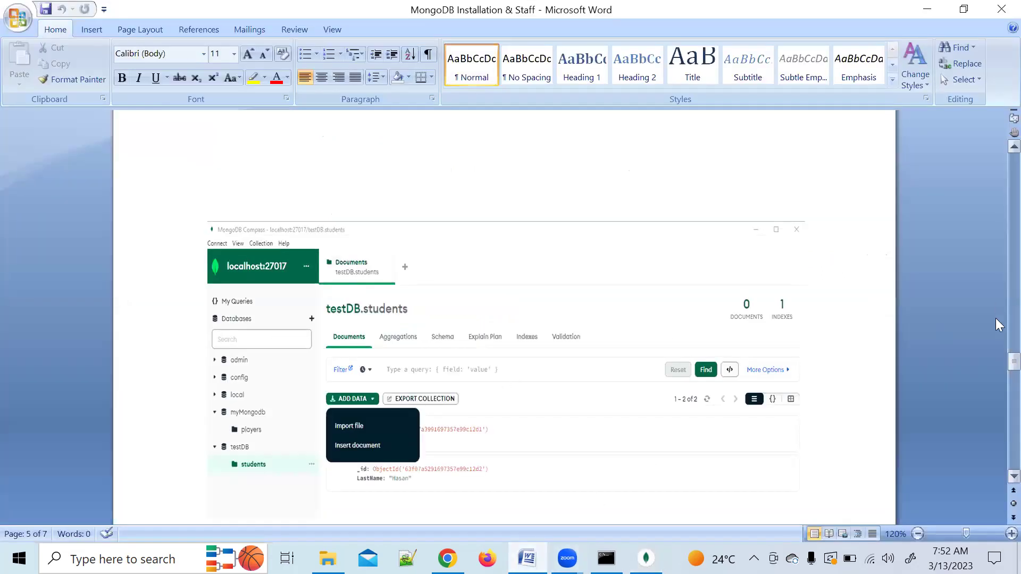
left_click_drag(995, 358, 995, 358)
key("alt+Tab")
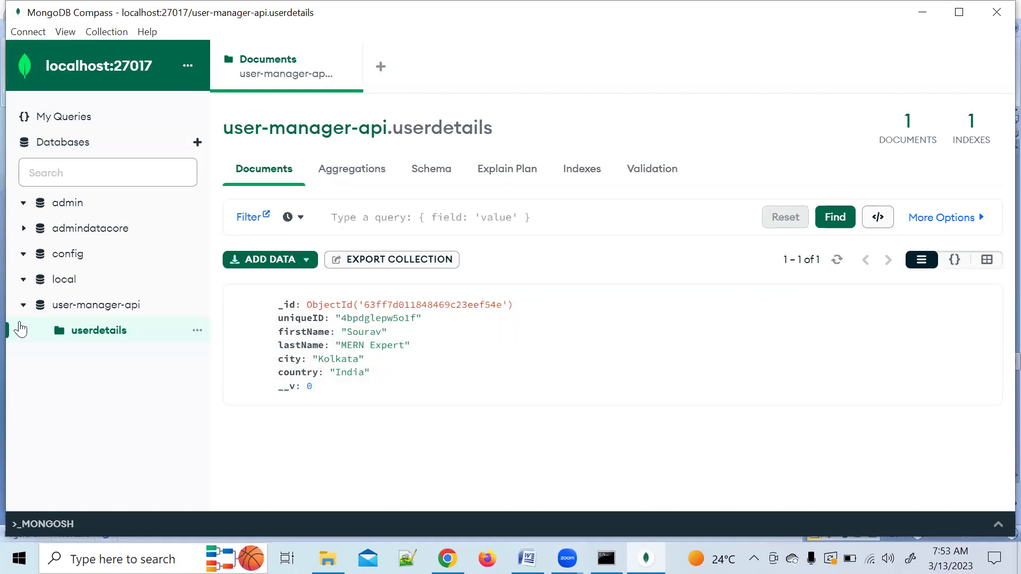
- Collapse user-manager-api, create a database named testDB with a collection named student, and open that collection
left_click(24, 306)
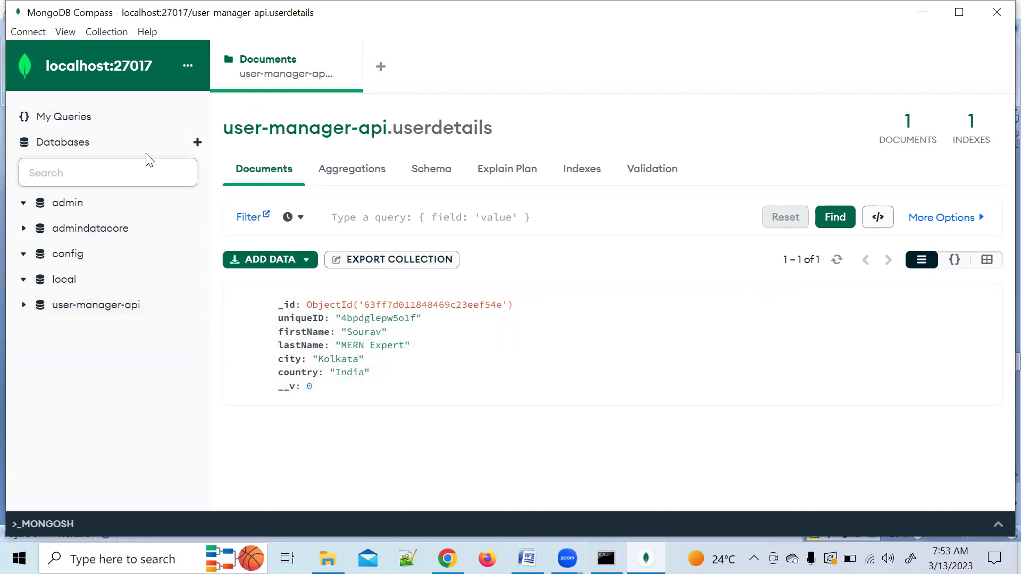
left_click(198, 142)
type("testDB")
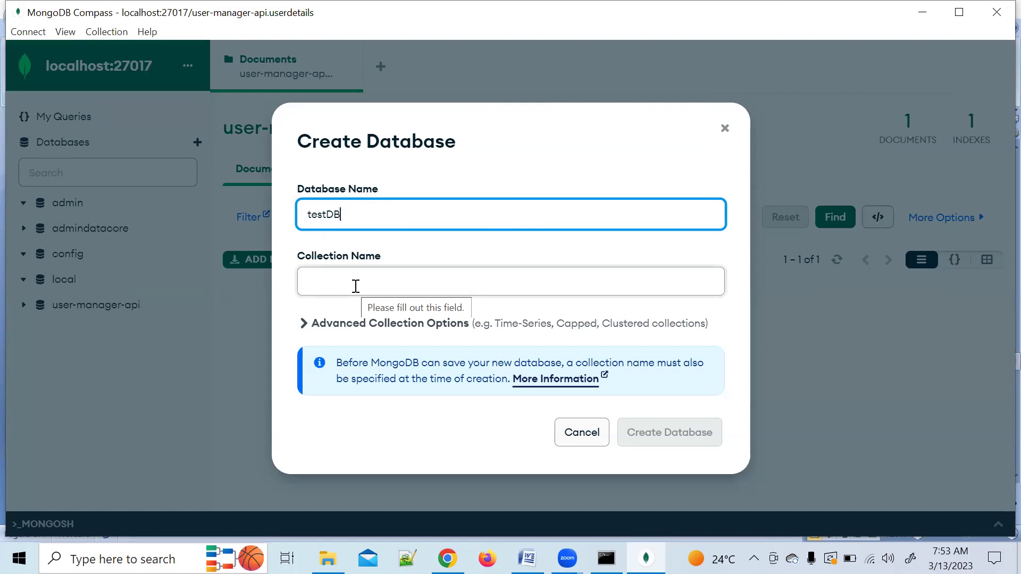
left_click(356, 286)
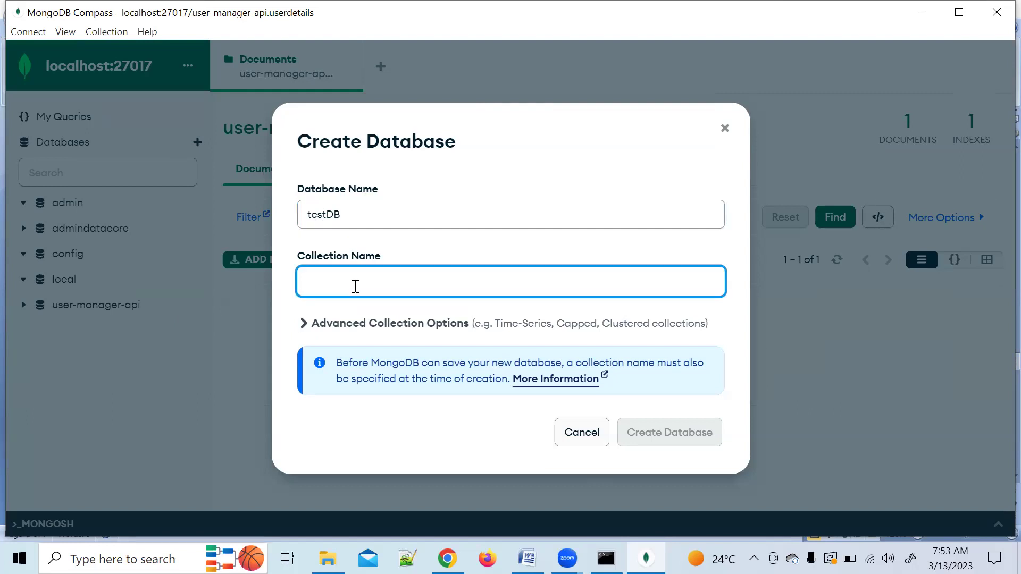
type("student")
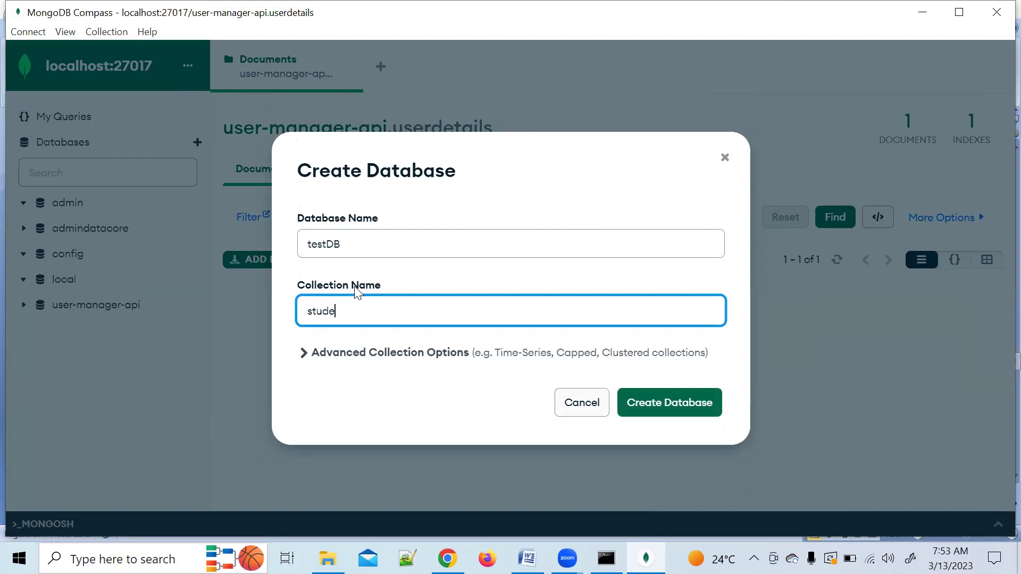
left_click(672, 405)
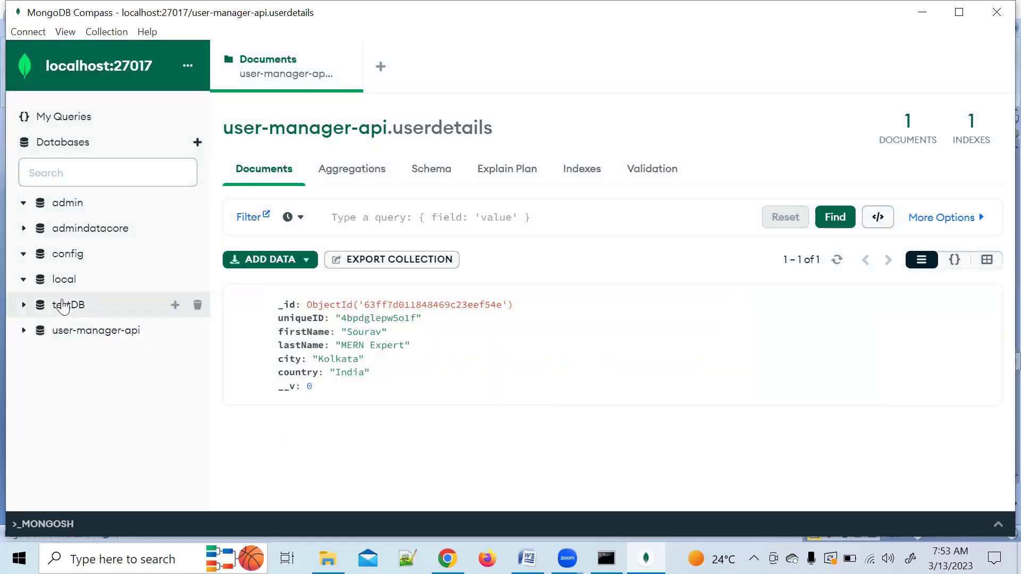
left_click(24, 306)
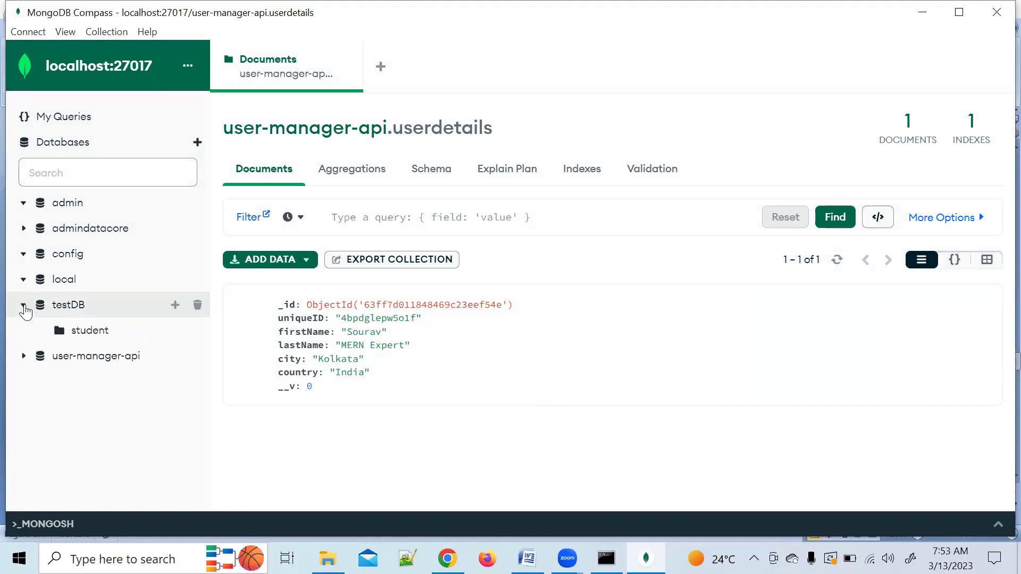
left_click(94, 329)
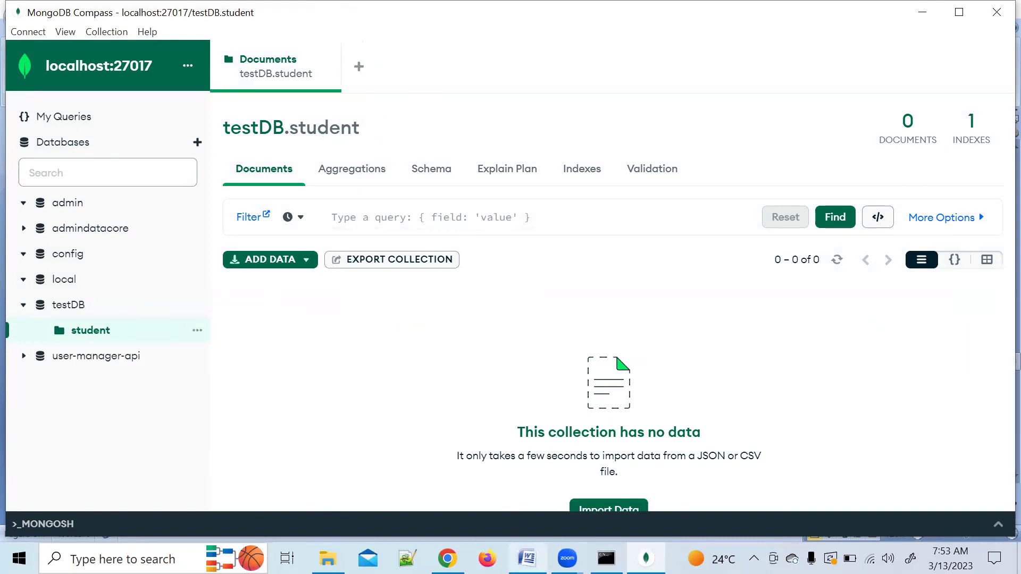
- Review the Add Data options in the Word notes' testDB.students screenshot, and return to MongoDB Compass
left_click(526, 558)
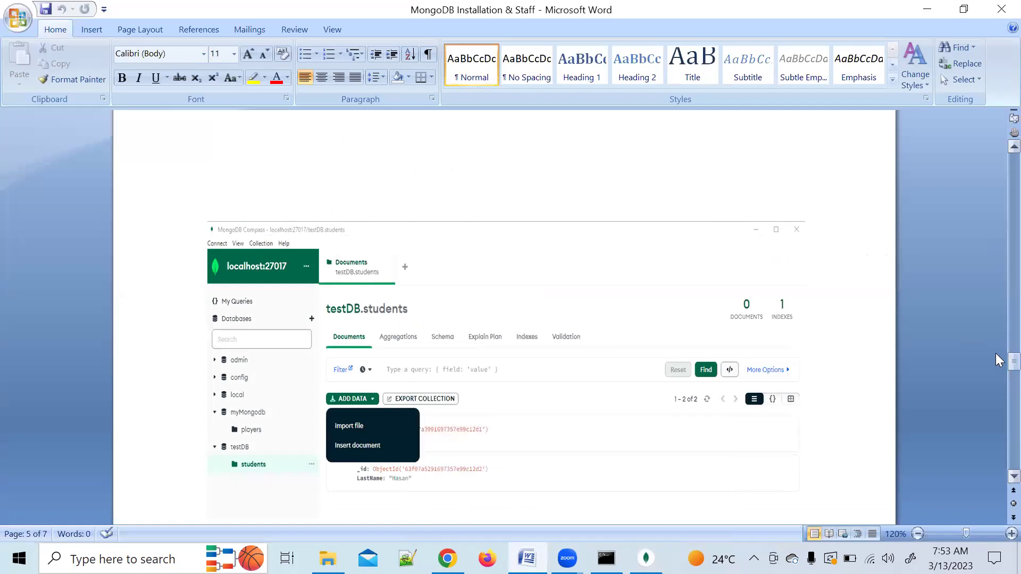
left_click_drag(996, 353, 995, 360)
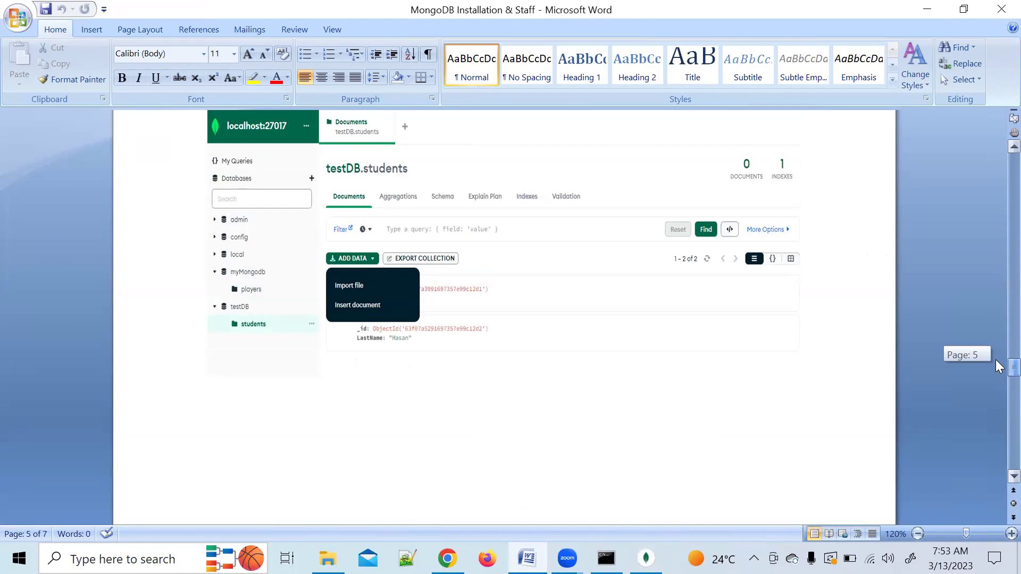
left_click_drag(996, 359, 995, 360)
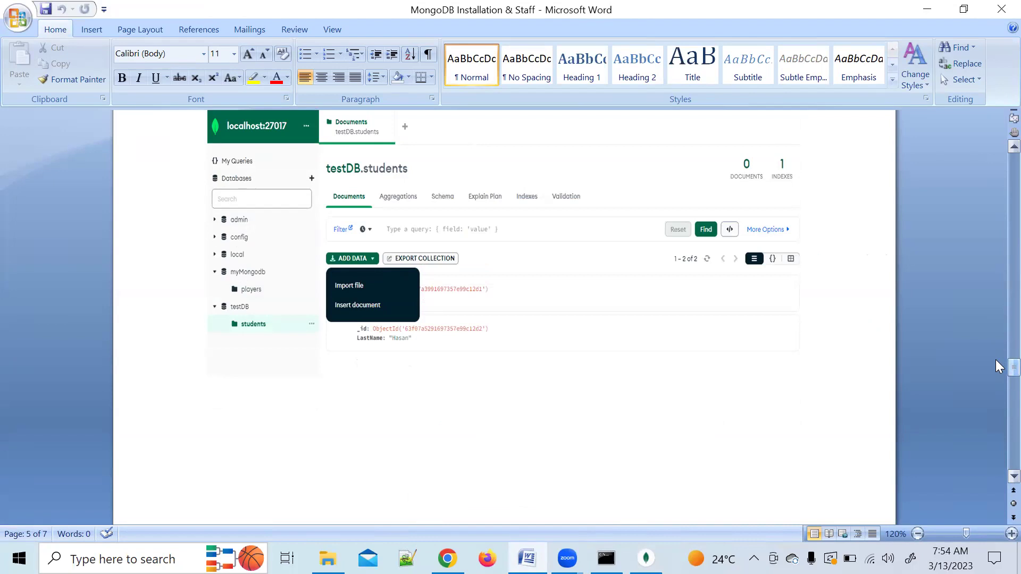
mouse_move(996, 360)
left_mouse_down()
mouse_move(996, 343)
mouse_move(995, 382)
mouse_move(995, 359)
left_mouse_up()
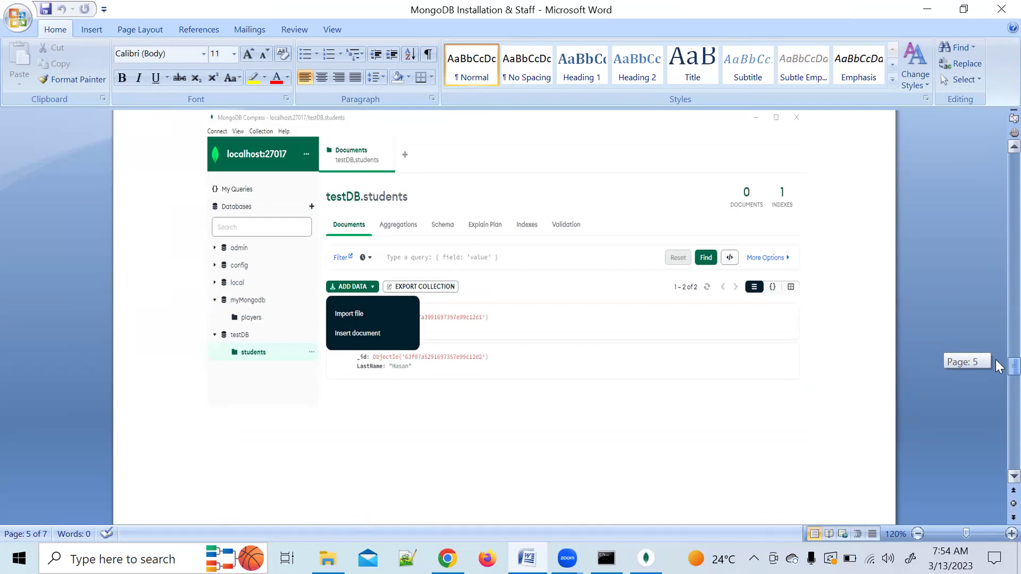
left_click_drag(995, 359, 995, 360)
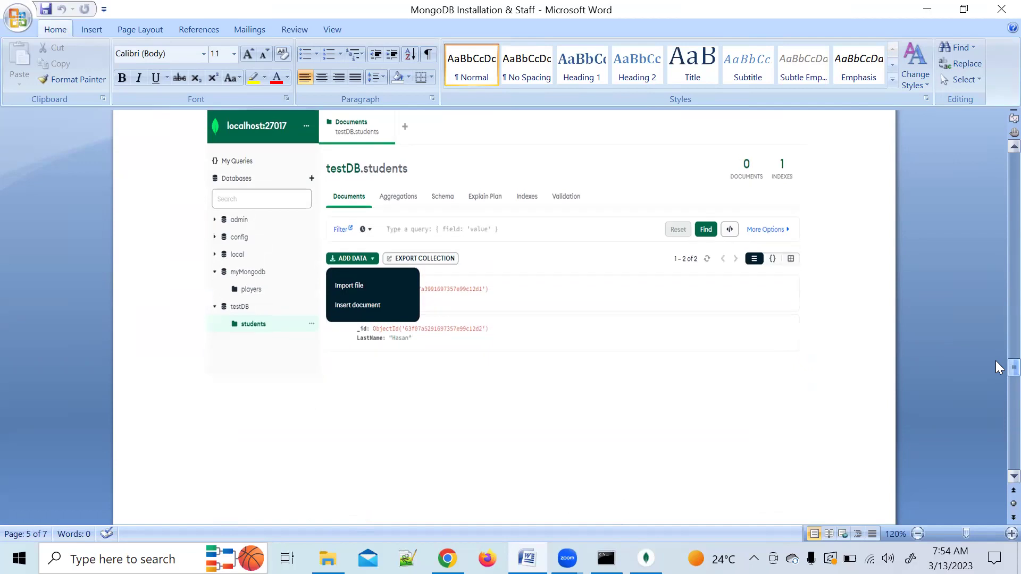
key("alt+Tab")
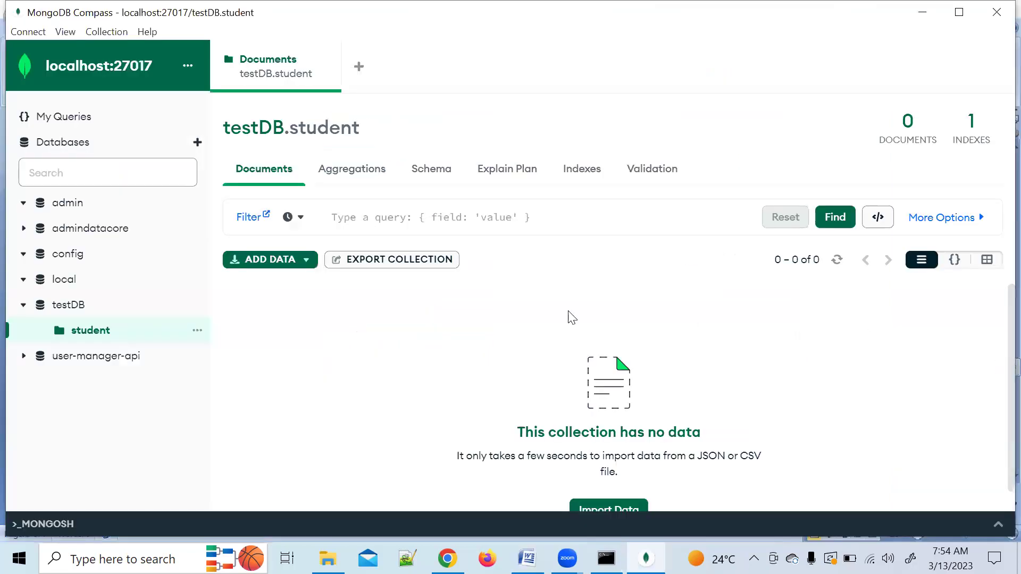
- View the file import options for the testDB.student collection, and close the dialog without importing
left_click(300, 262)
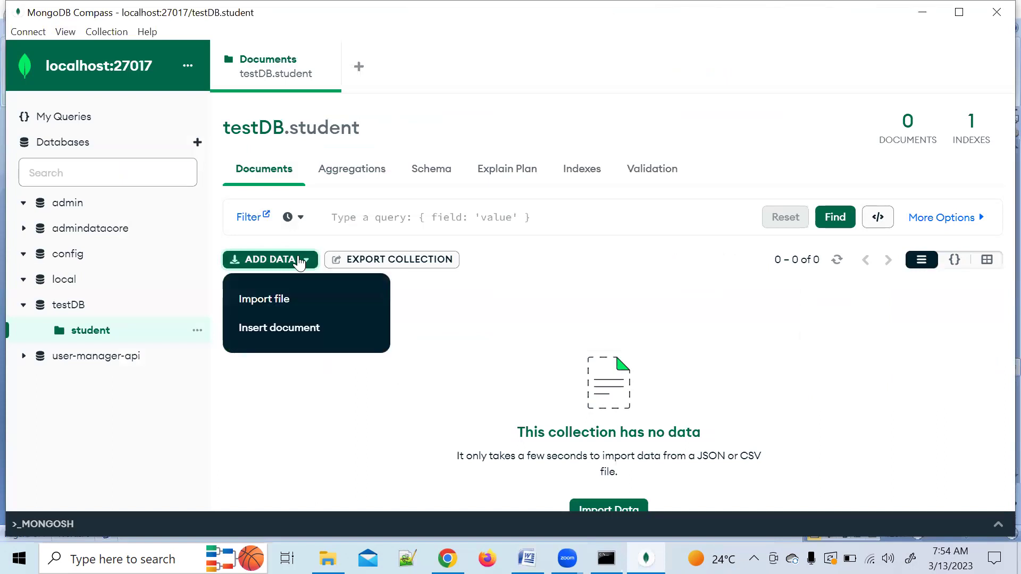
left_click(250, 300)
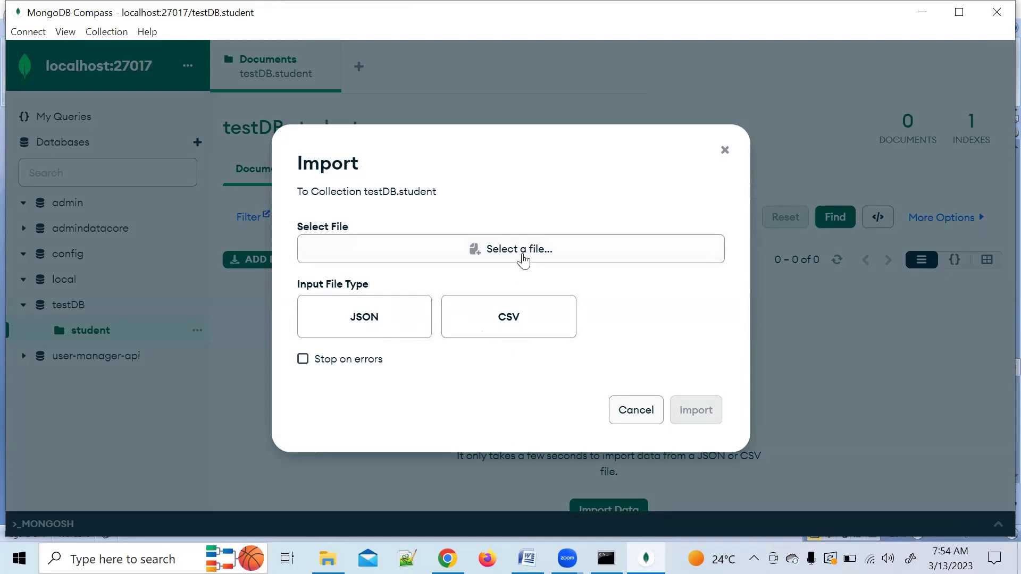
left_click(724, 153)
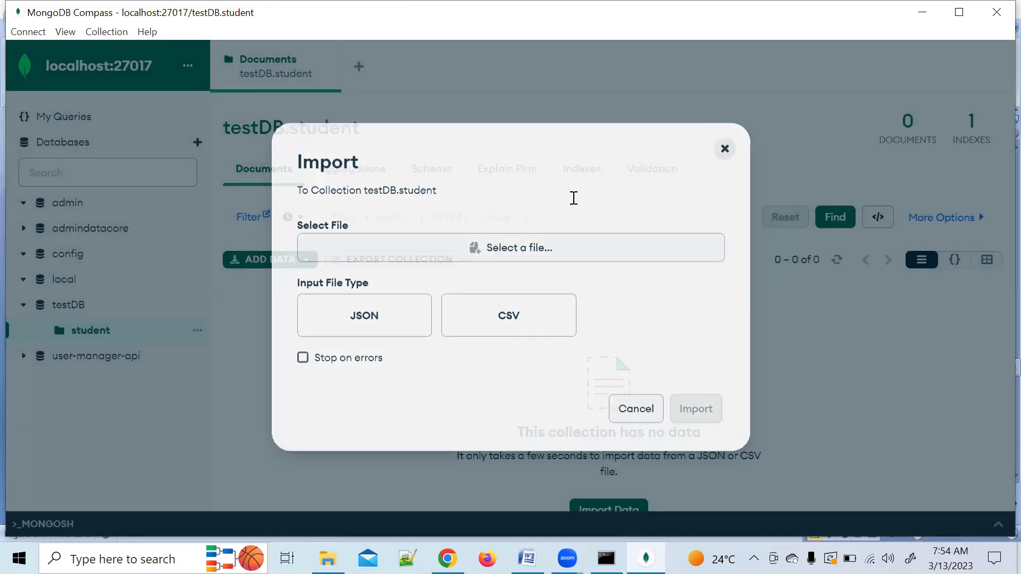
- Start inserting a document into testDB.student, and compare its field-by-field view with its JSON view
left_click(289, 269)
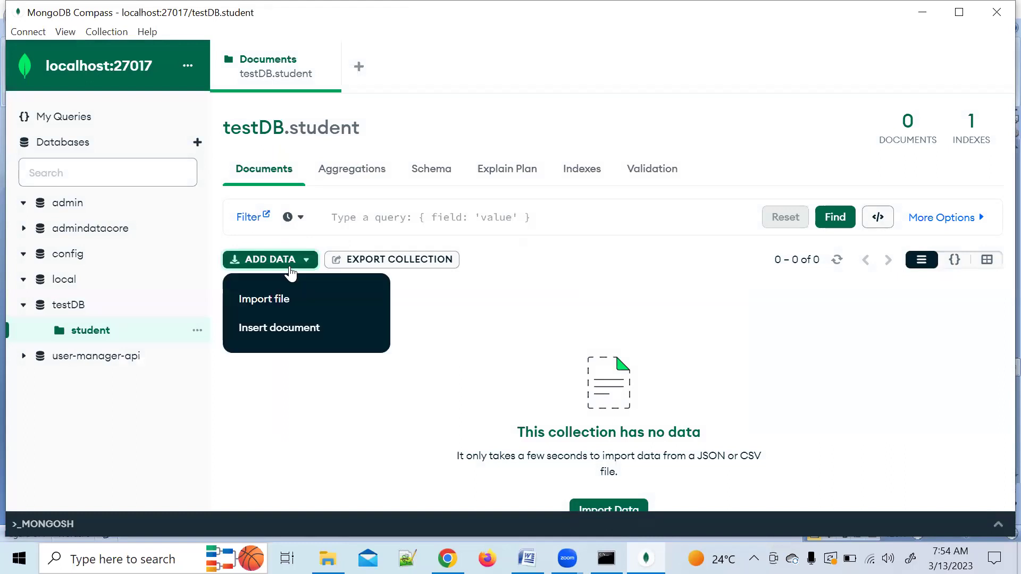
left_click(284, 344)
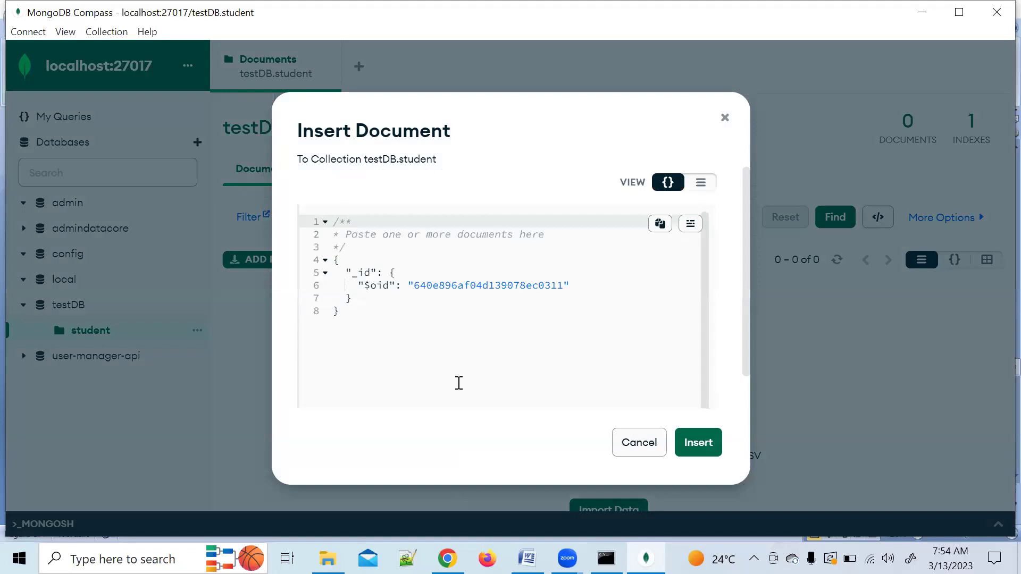
left_click(701, 184)
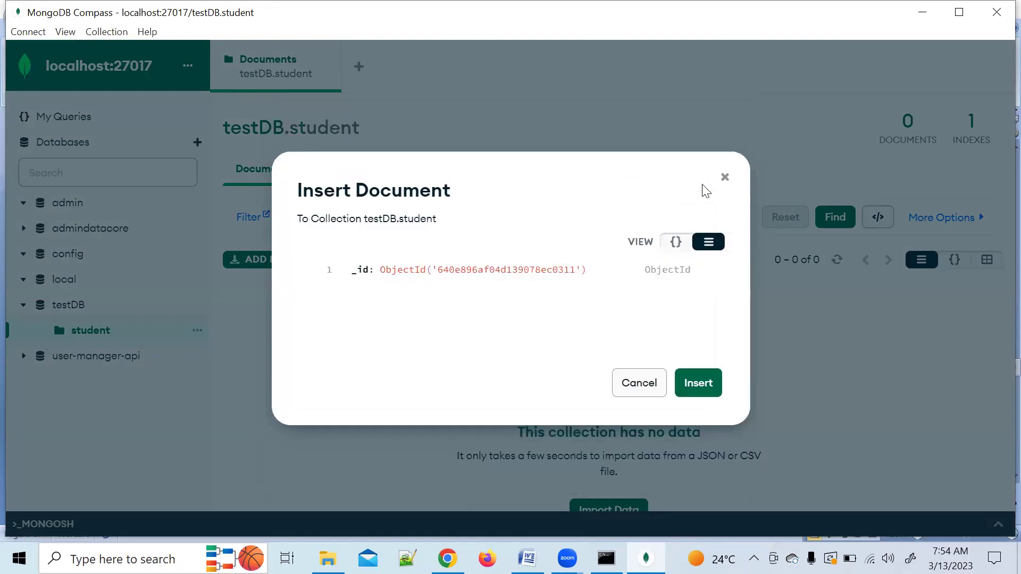
left_click(675, 242)
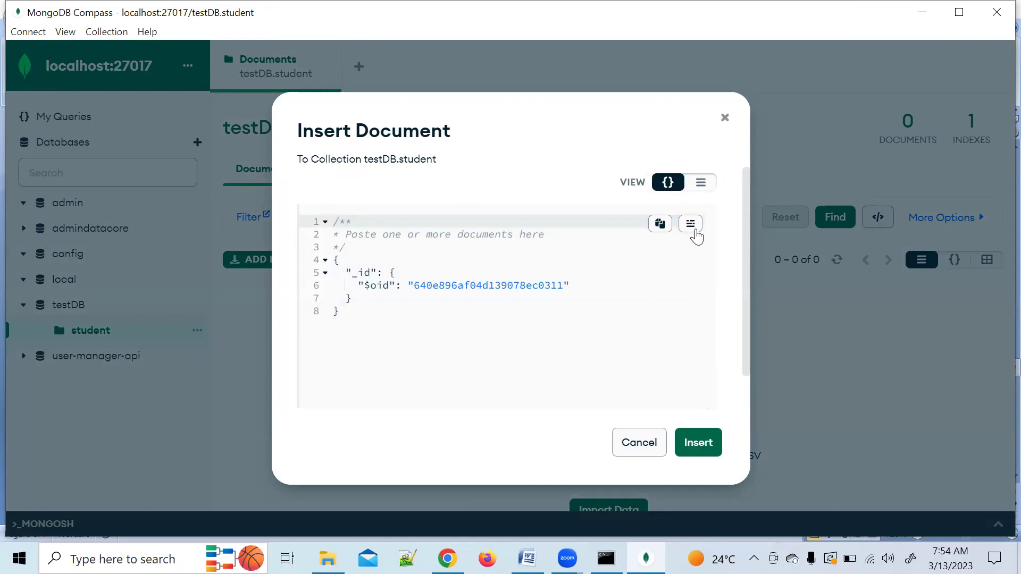
- Check the Word notes for the Insert Document example with the add-field option, and return to MongoDB Compass
key("alt+Tab")
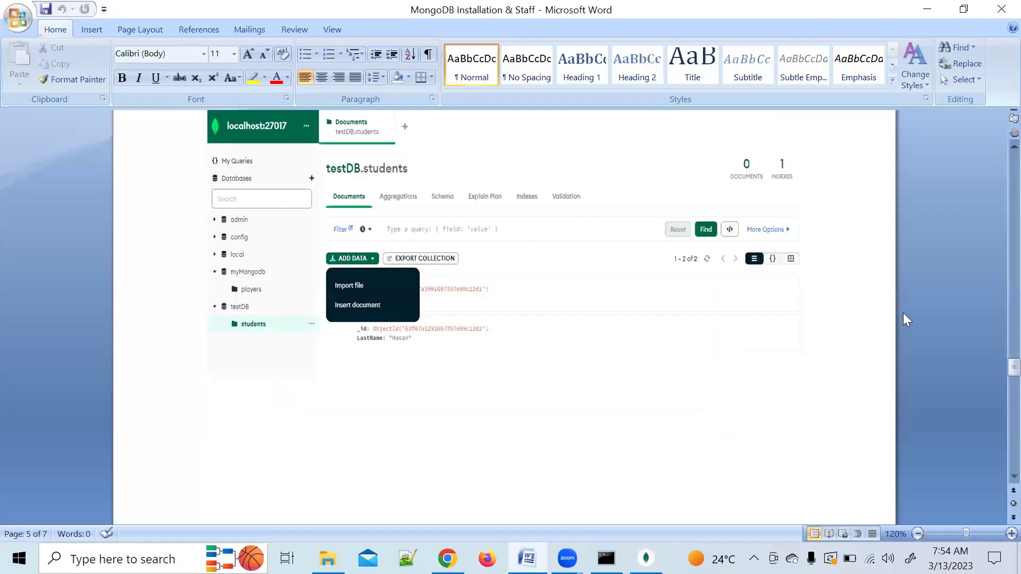
left_click_drag(996, 364, 995, 384)
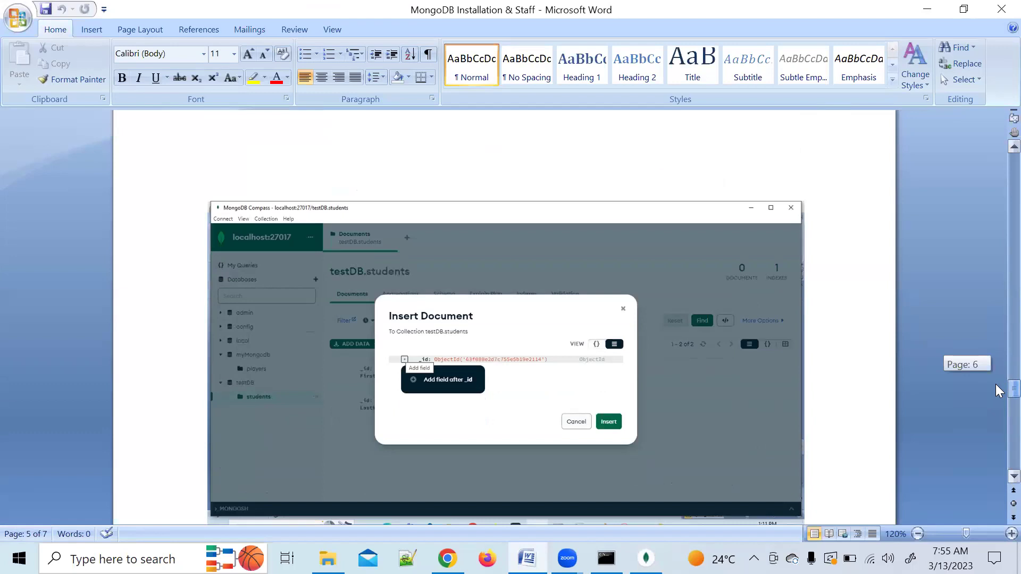
left_click_drag(995, 384, 995, 384)
key("alt+Tab")
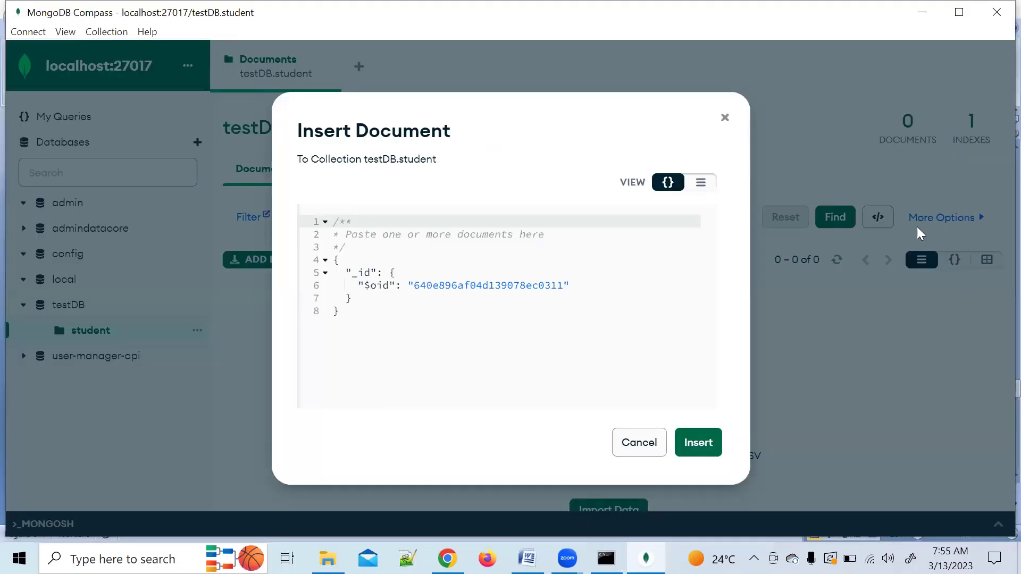
- Add a field named FirstName after _id in the new testDB.student document, checking the Word notes for the sample fields
left_click(710, 183)
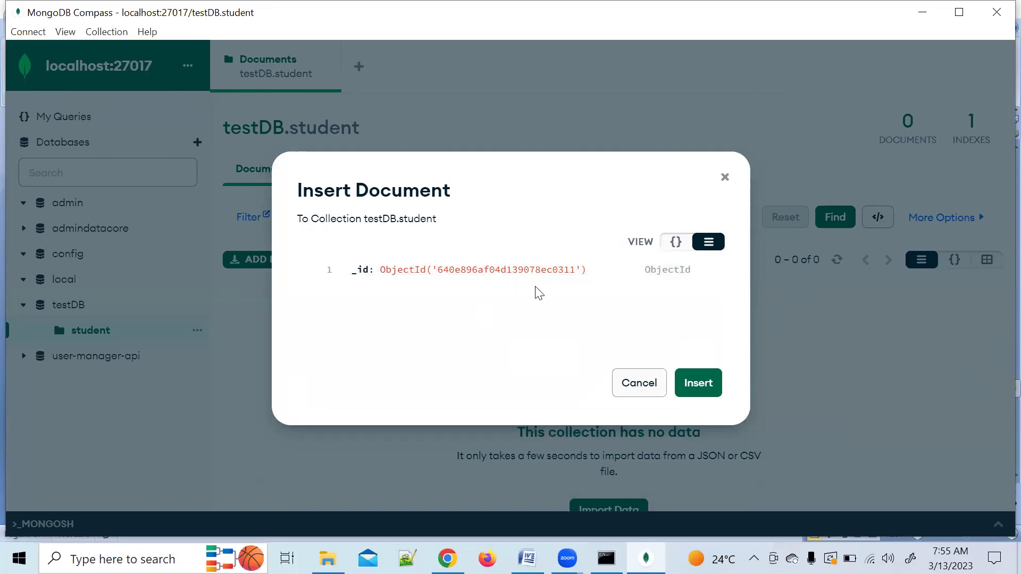
left_click(326, 271)
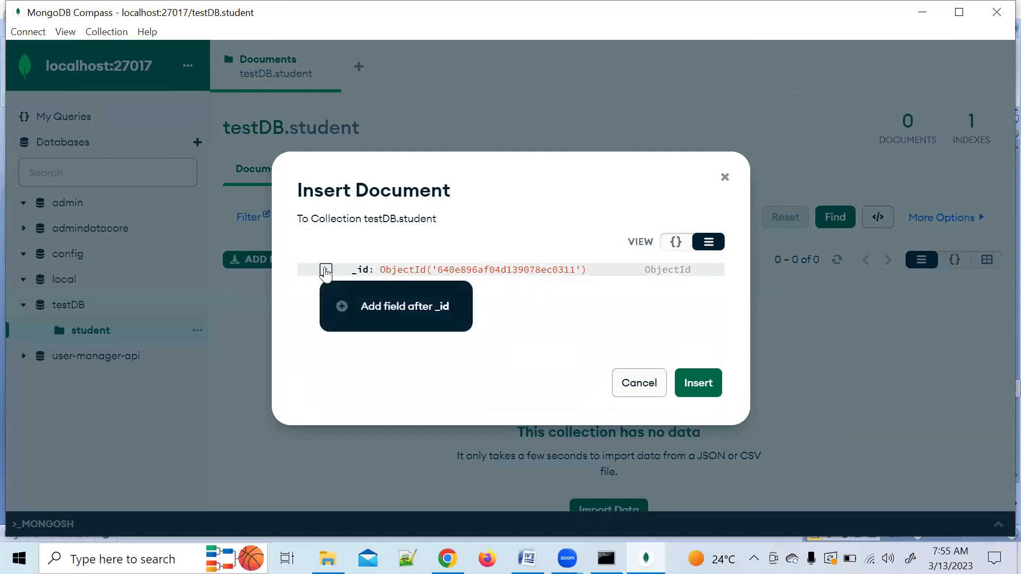
left_click(424, 308)
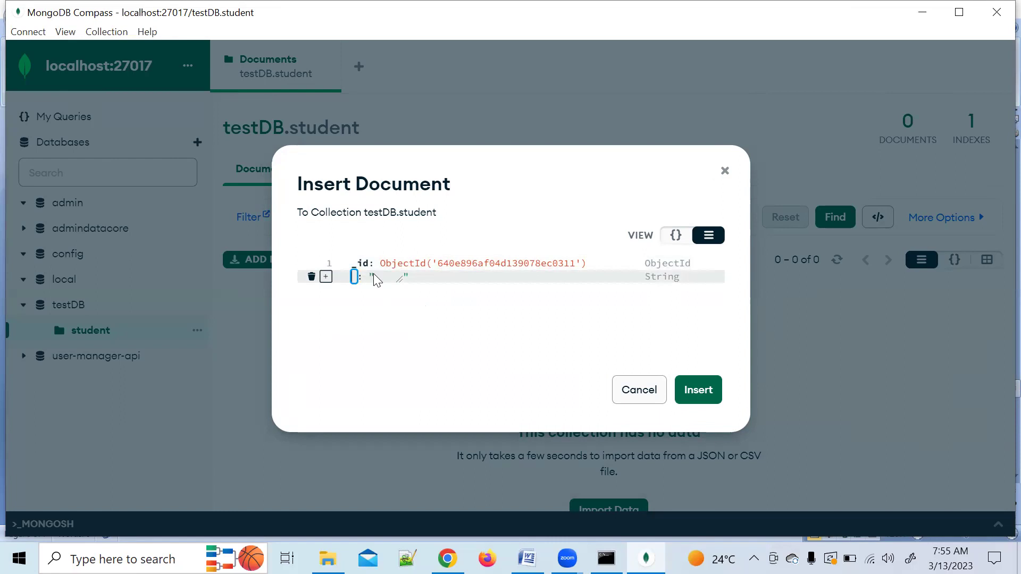
type("Fi")
key("alt+Tab")
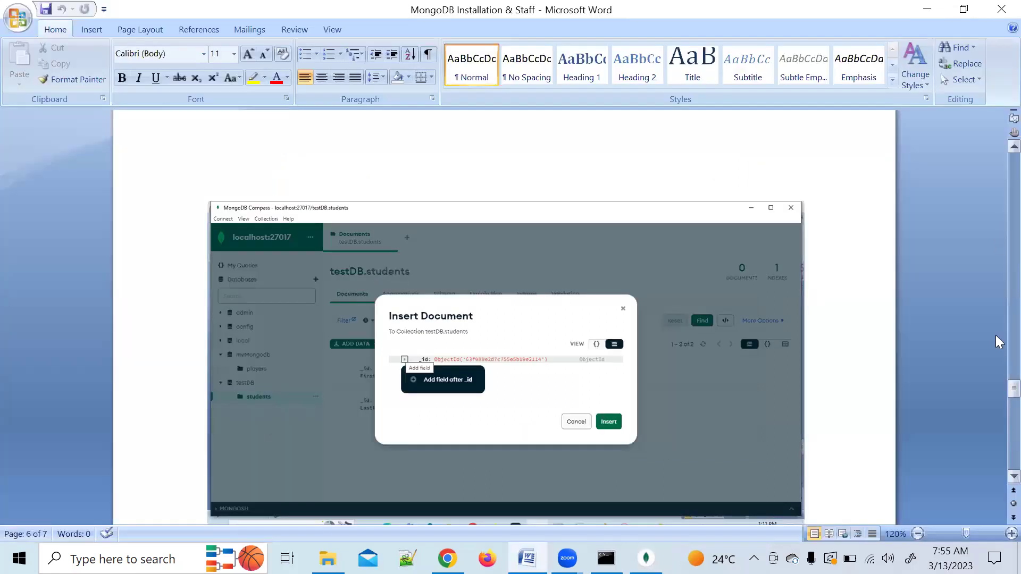
left_click_drag(996, 383, 996, 432)
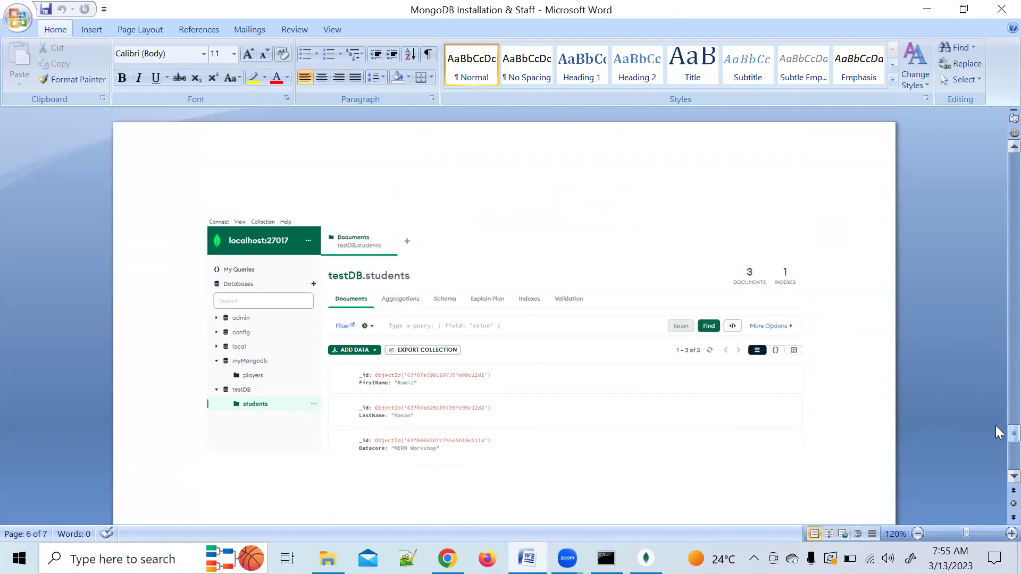
key("alt+Tab")
type("r")
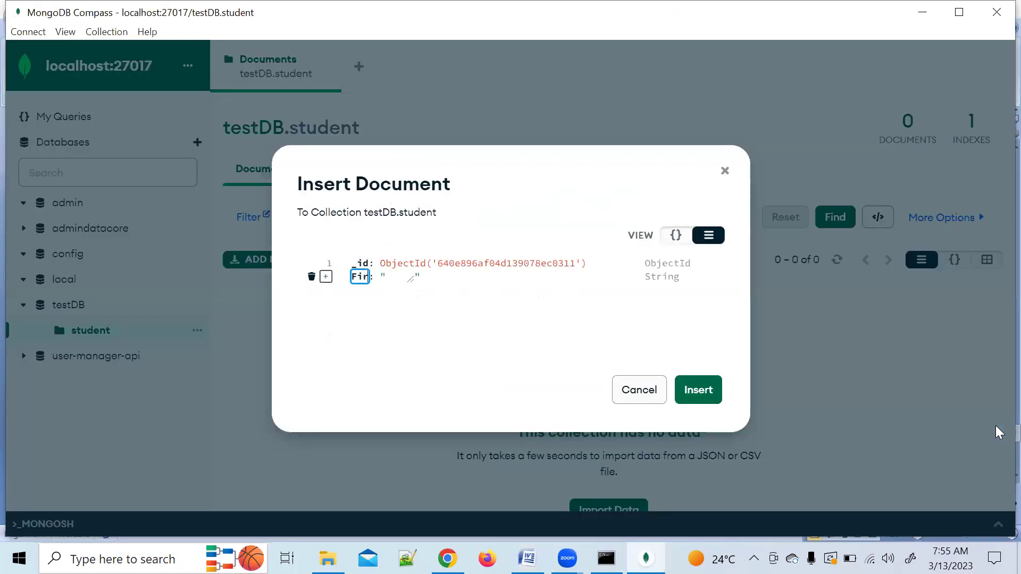
type("stName")
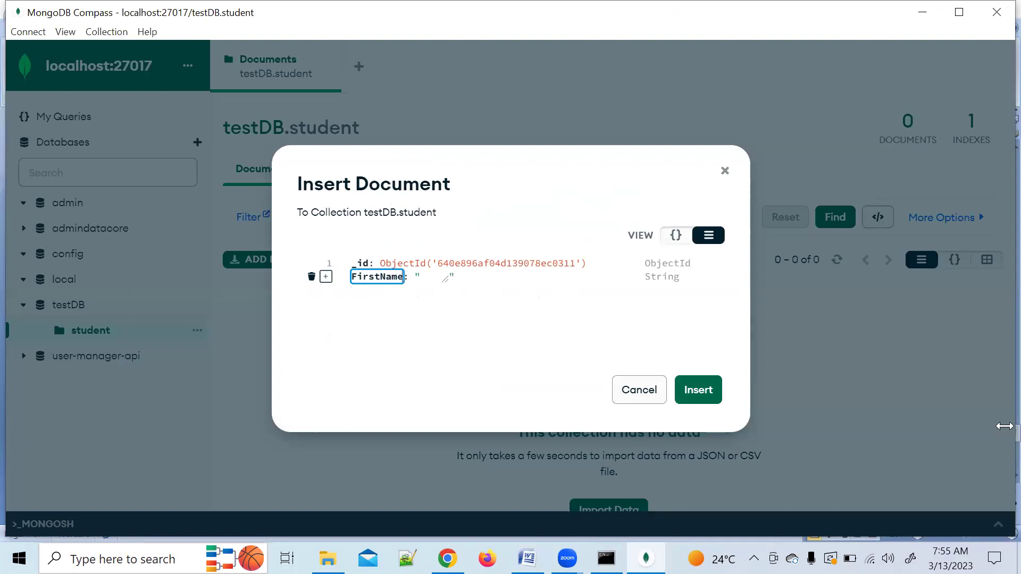
- Set the FirstName value to PCS and insert the document into testDB.student
left_click(427, 277)
type("PCS")
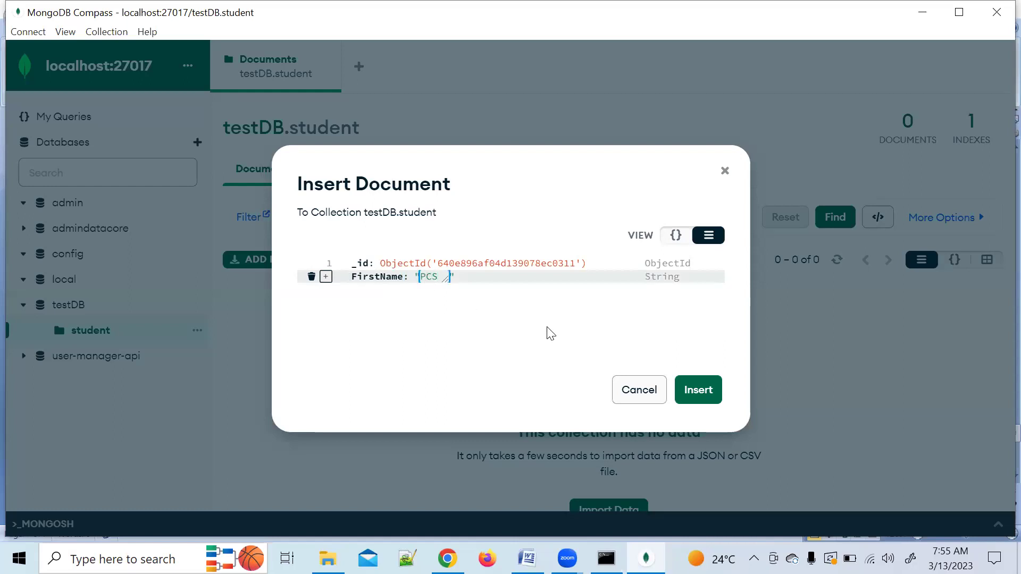
left_click(702, 390)
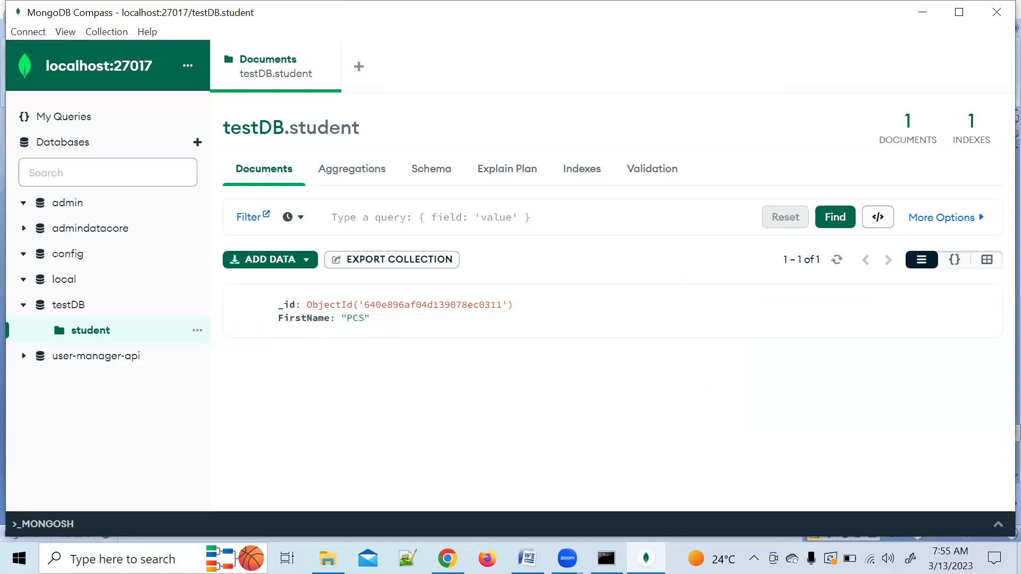
- Review the sample testDB.students and myMongodb.players documents in the Word notes, and return to Compass to view testDB's collection list and student documents
key("alt+Tab")
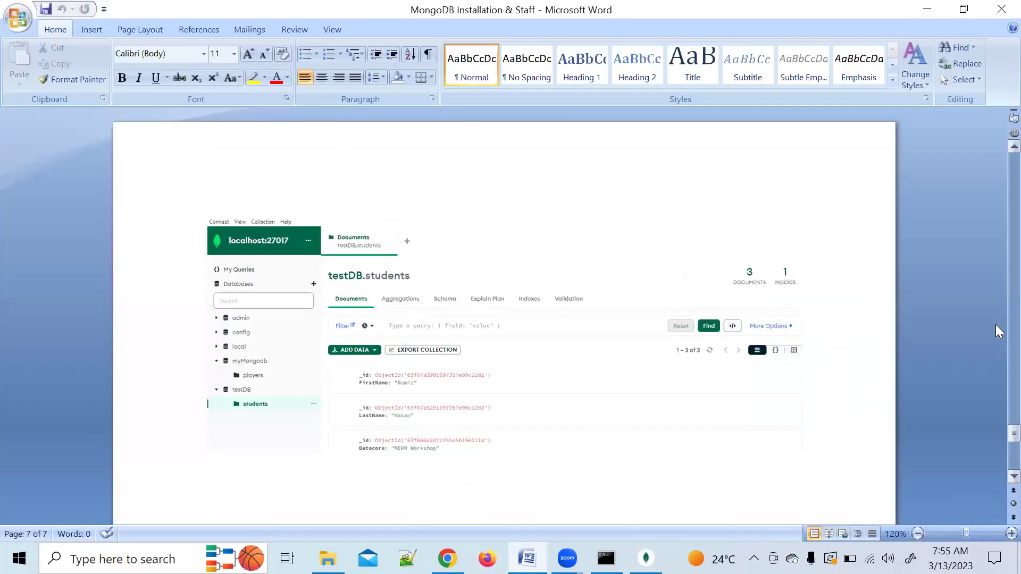
mouse_move(996, 429)
left_mouse_down()
mouse_move(995, 405)
mouse_move(995, 445)
left_mouse_up()
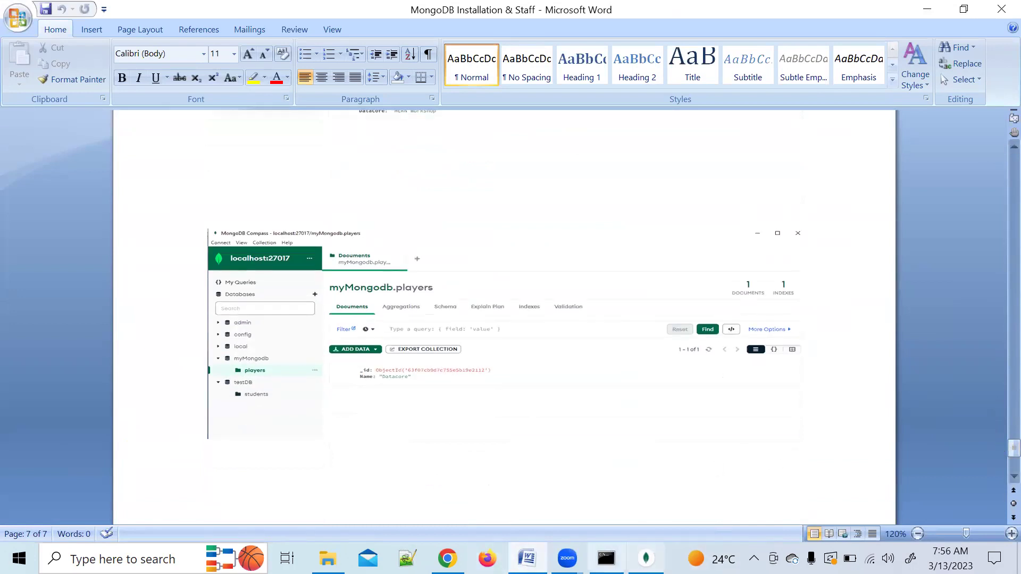
left_click(606, 558)
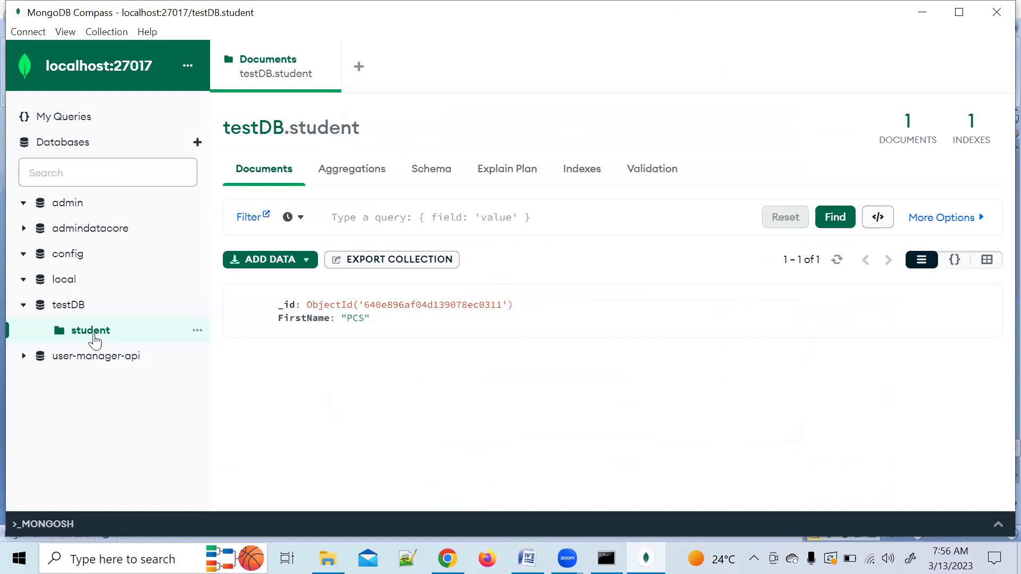
left_click(69, 306)
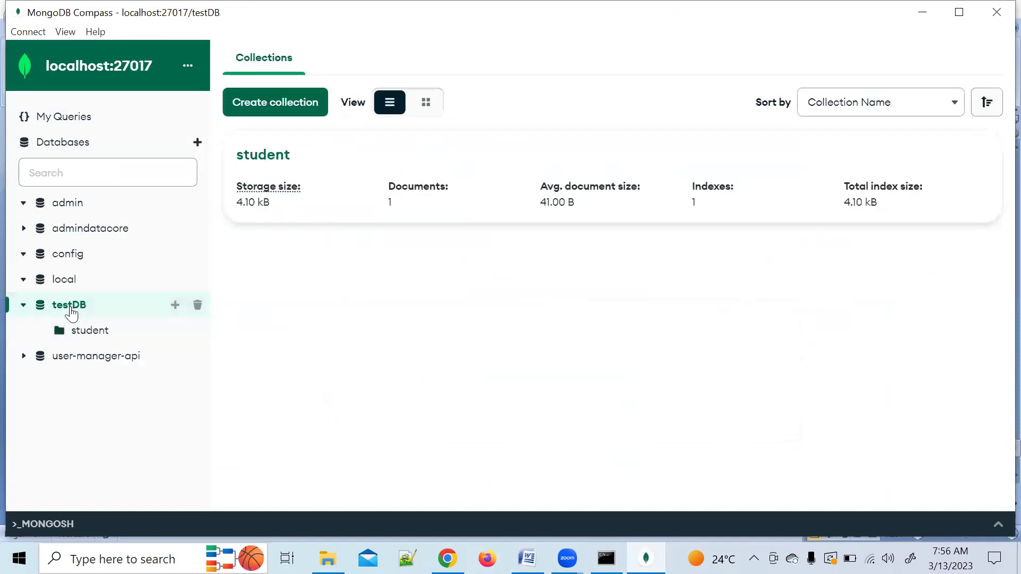
left_click(81, 334)
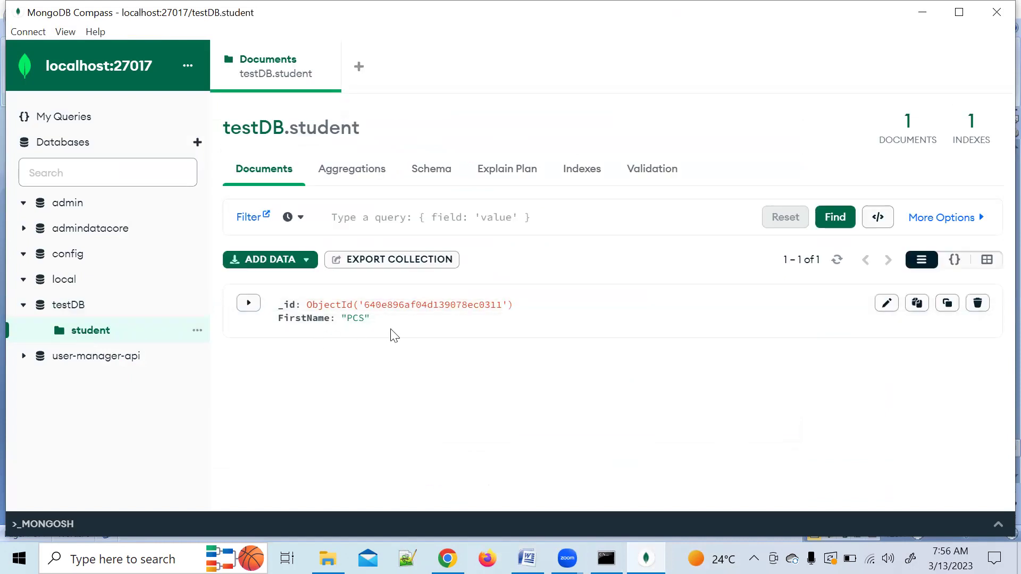
- View the edit mode of the PCS document and the export options for testDB.student, leaving both without changing or exporting anything
left_click(887, 304)
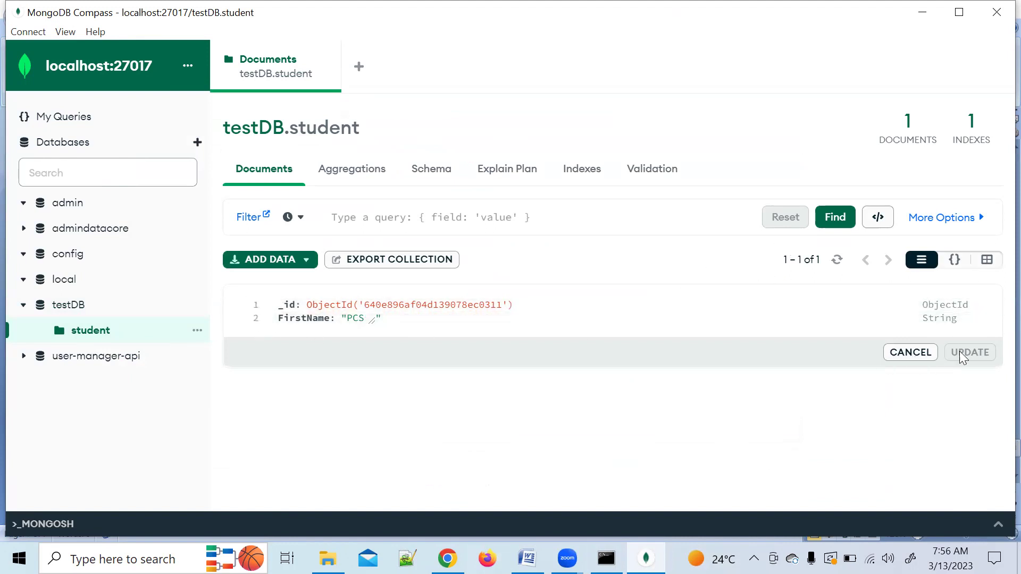
left_click(904, 351)
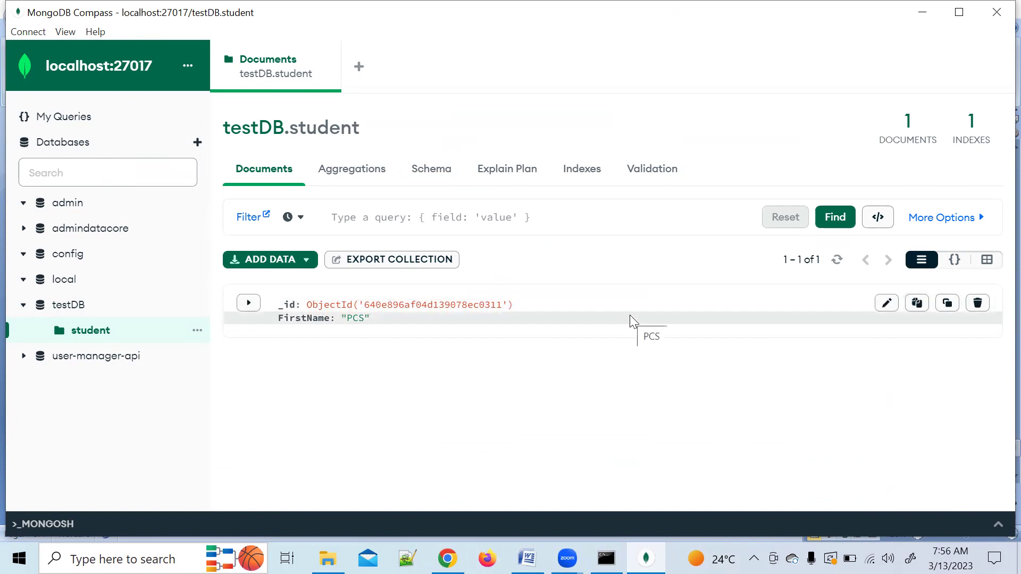
left_click(407, 261)
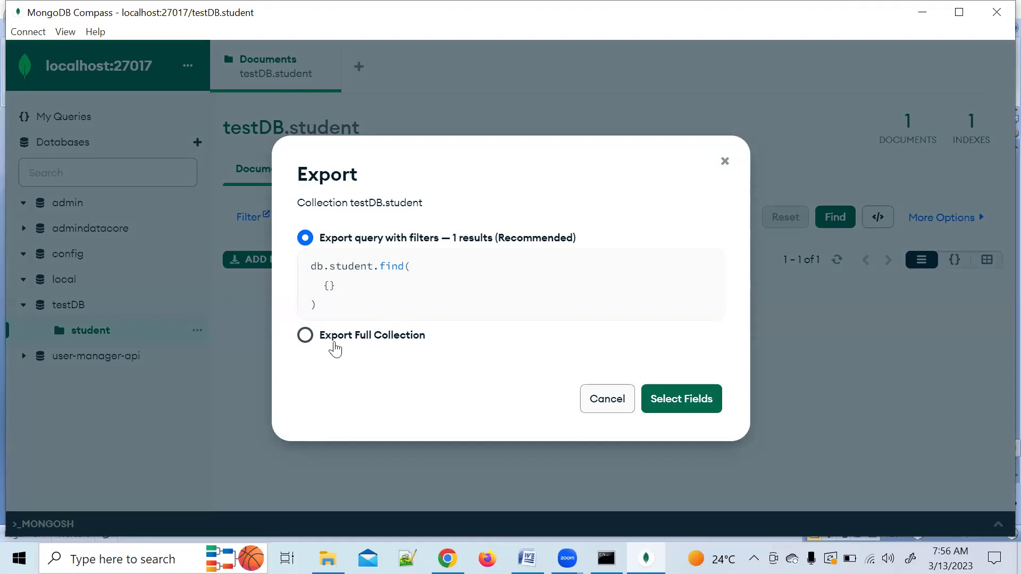
left_click(725, 162)
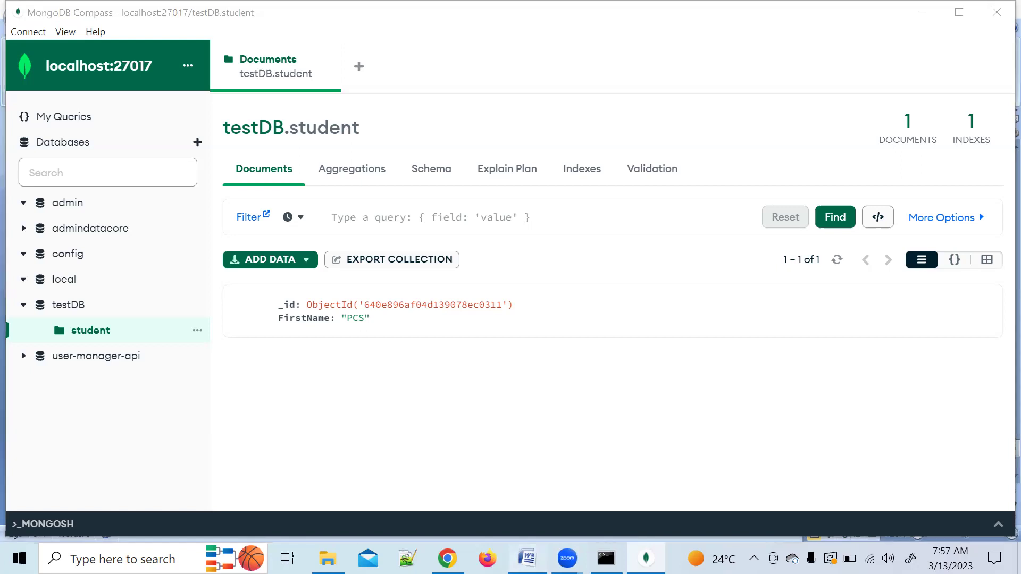
- Close the MongoDB Installation & Staff notes in Word and show the desktop
key("alt+Tab")
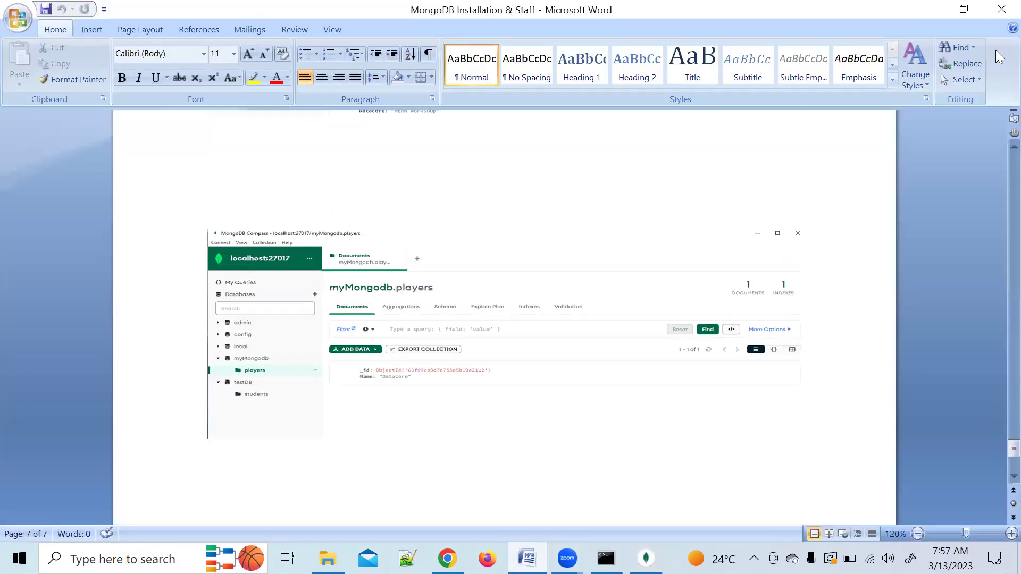
left_click(999, 8)
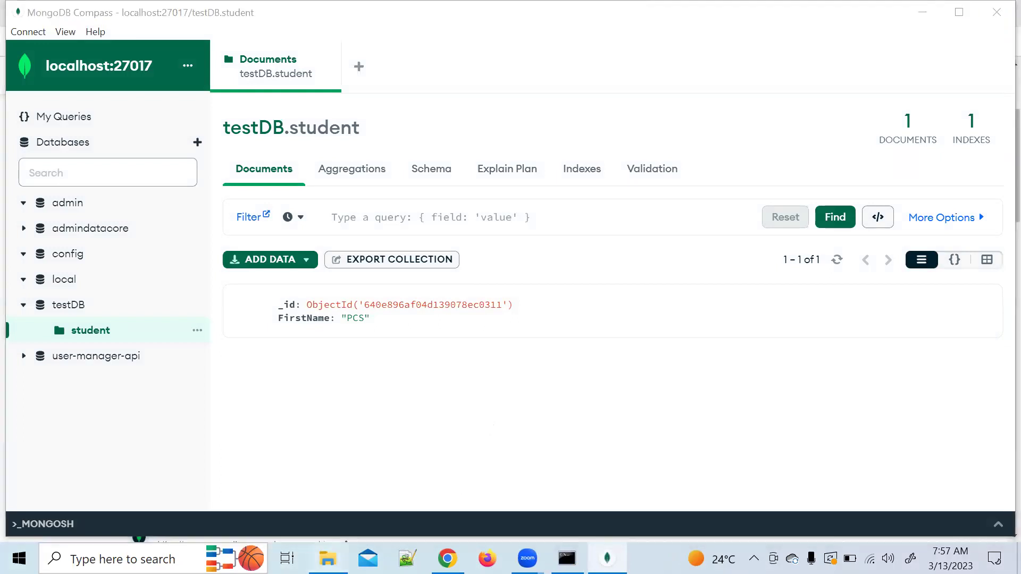
key("alt+Tab")
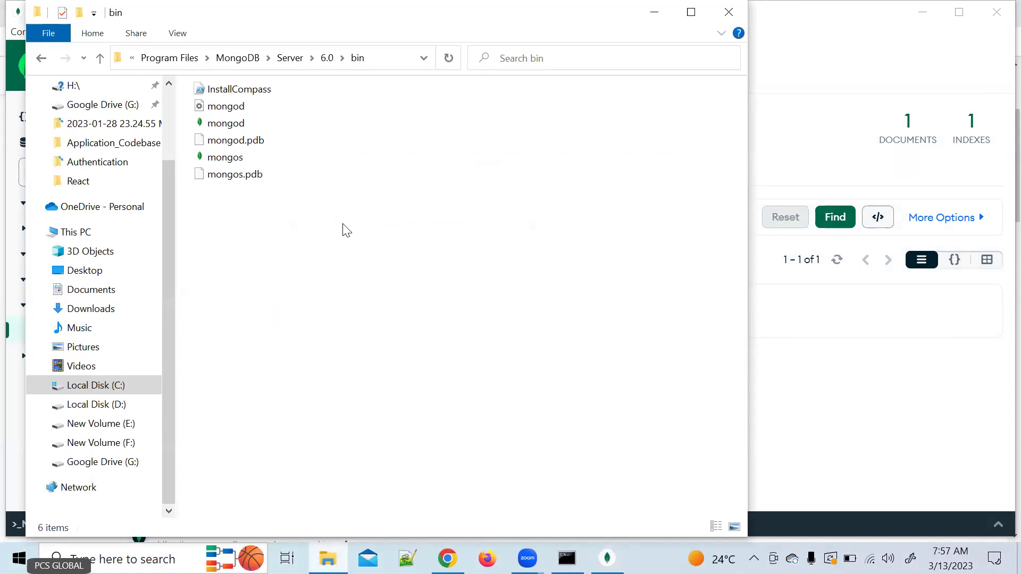
left_click(1018, 558)
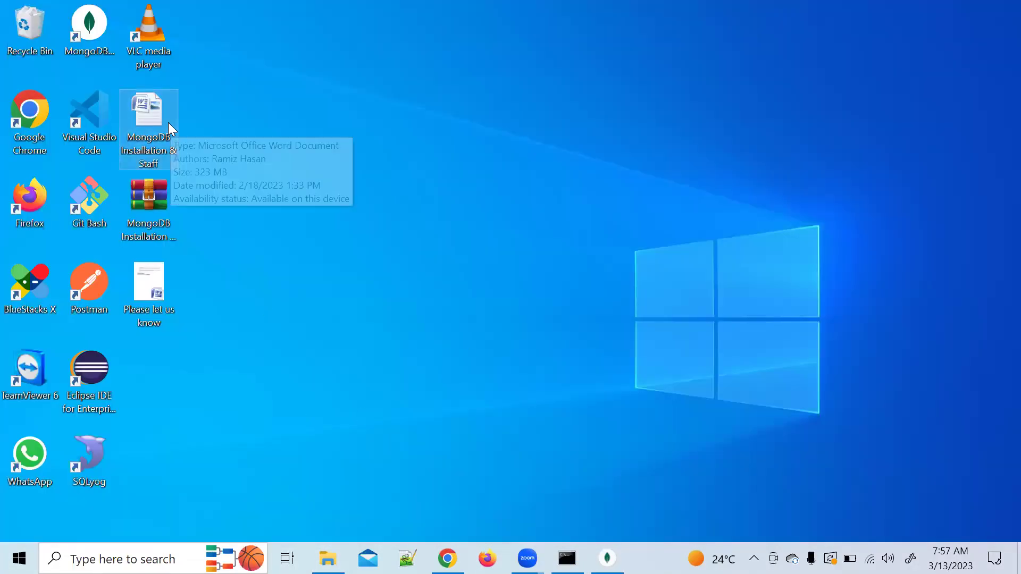
- Reopen the MongoDB Installation & Staff notes from the desktop to view their first page, and close the document
mouse_move(527, 558)
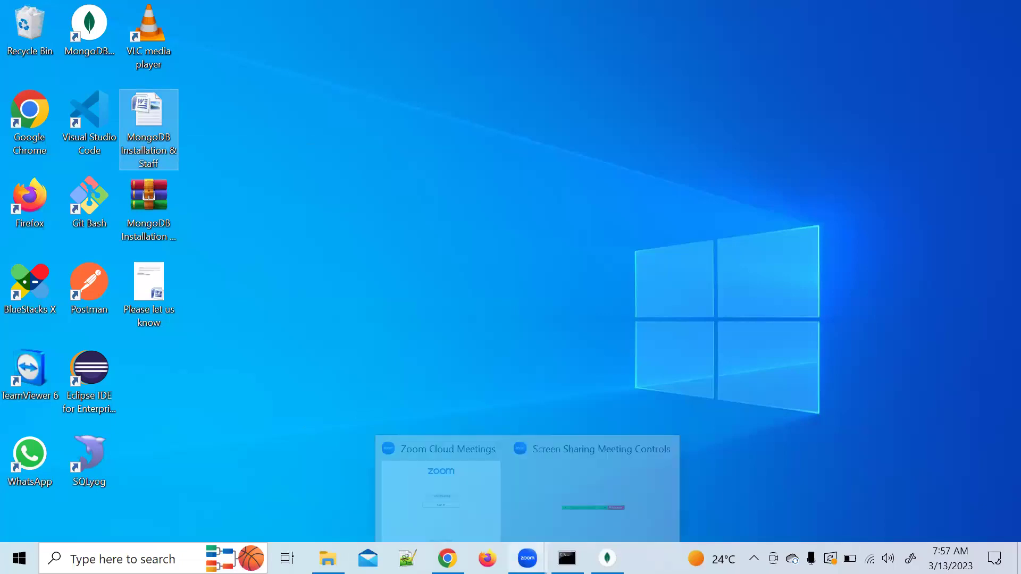
left_click(552, 497)
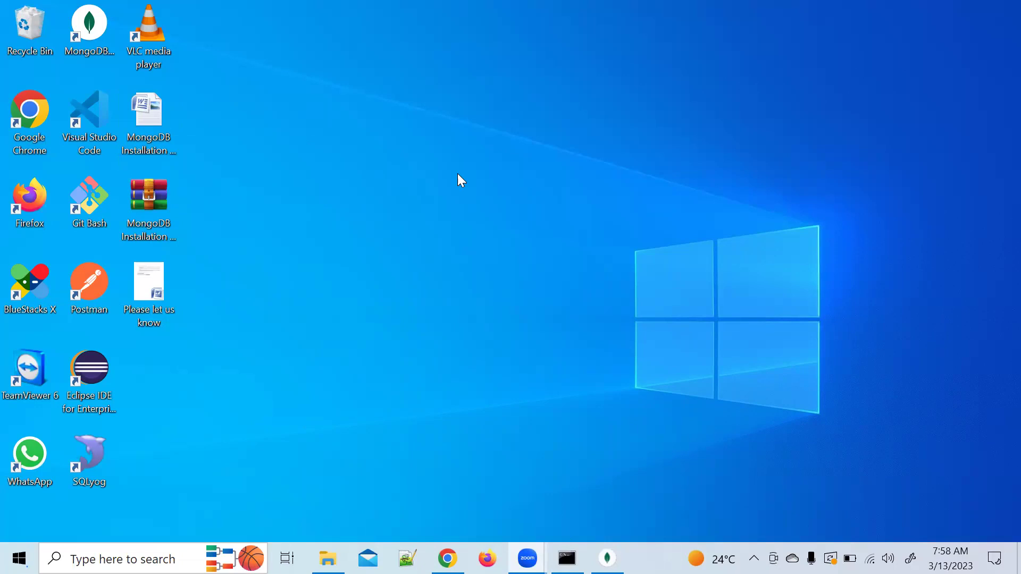
left_click(149, 128)
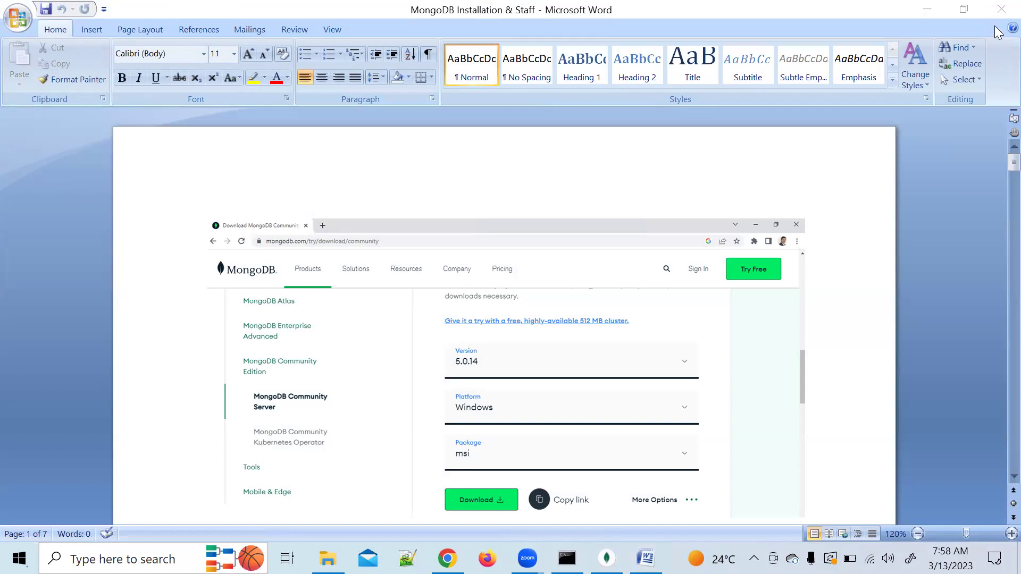
left_click(1001, 11)
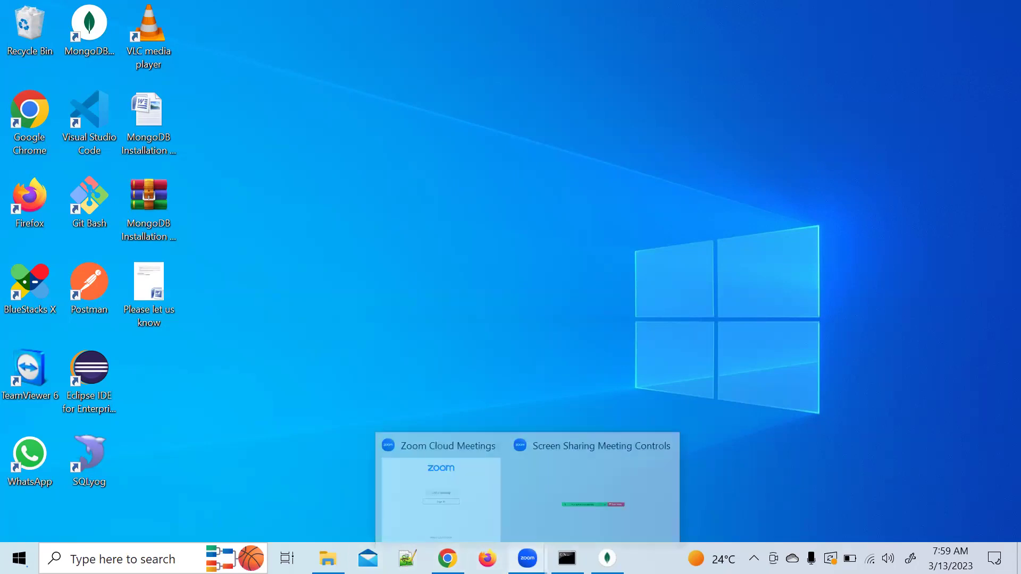
mouse_move(447, 558)
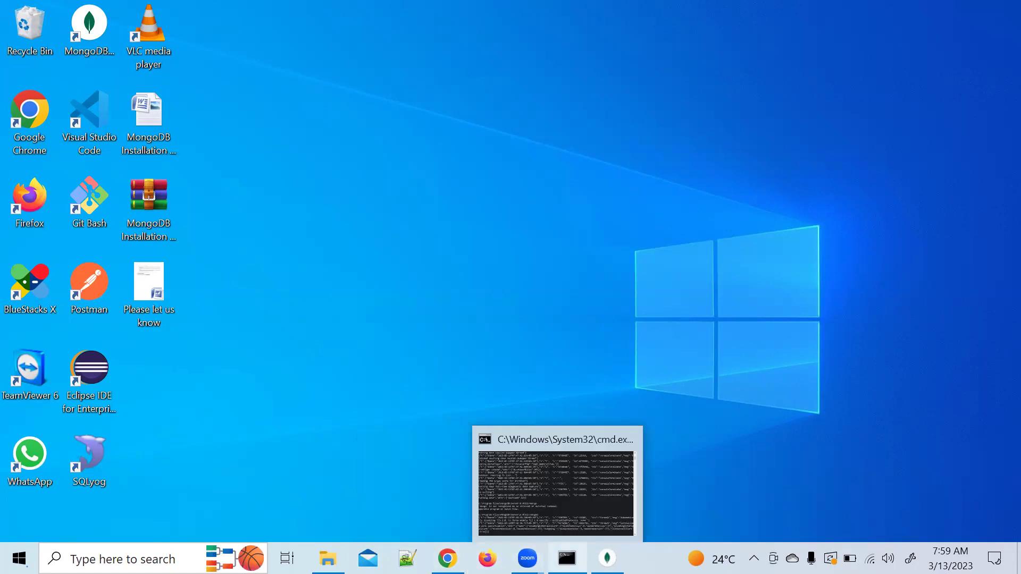
mouse_move(607, 558)
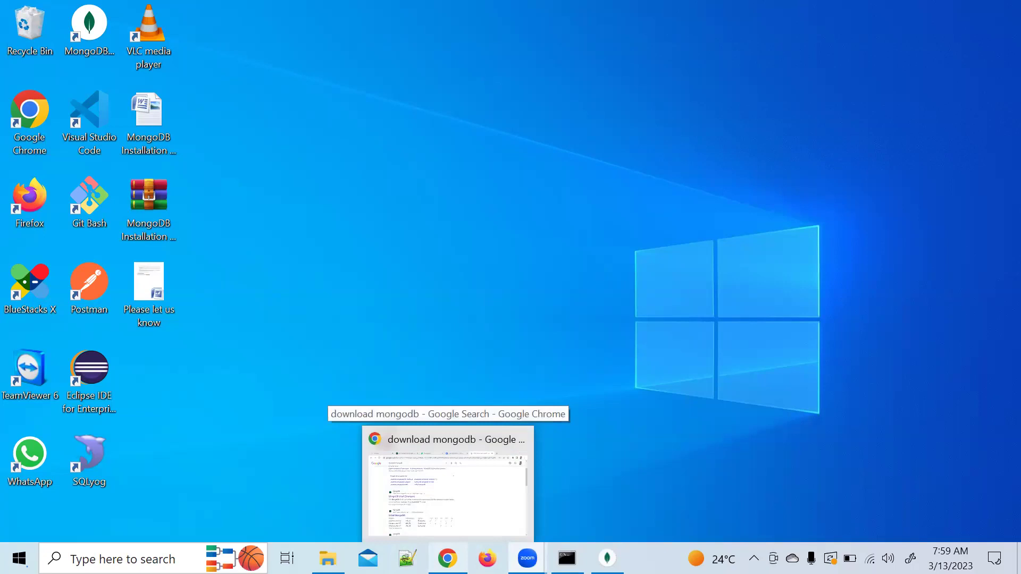
- Open MERN Training.pdf from File Explorer and review its validation requirements through the country and state table structures
key("super+e")
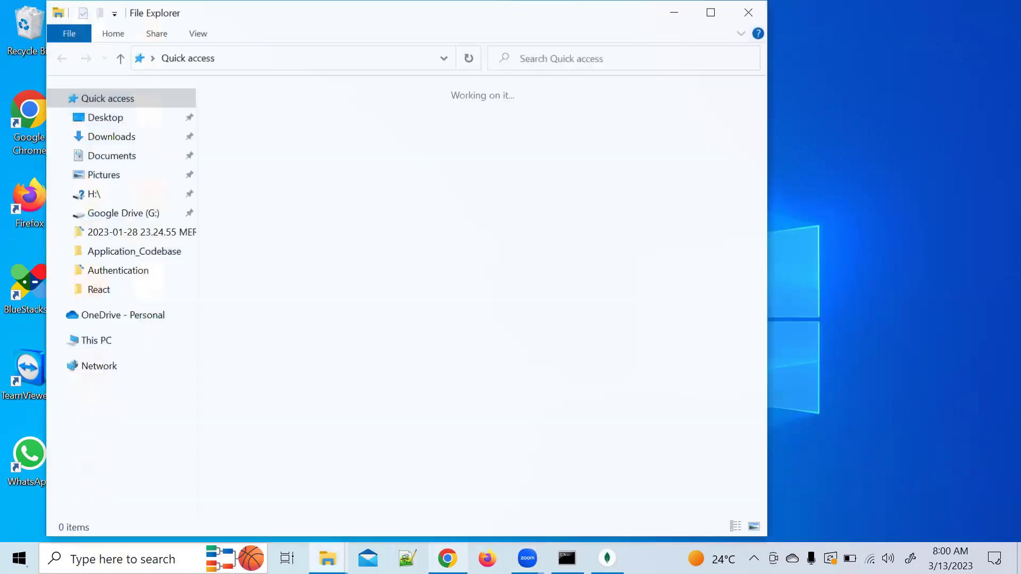
double_click(288, 412)
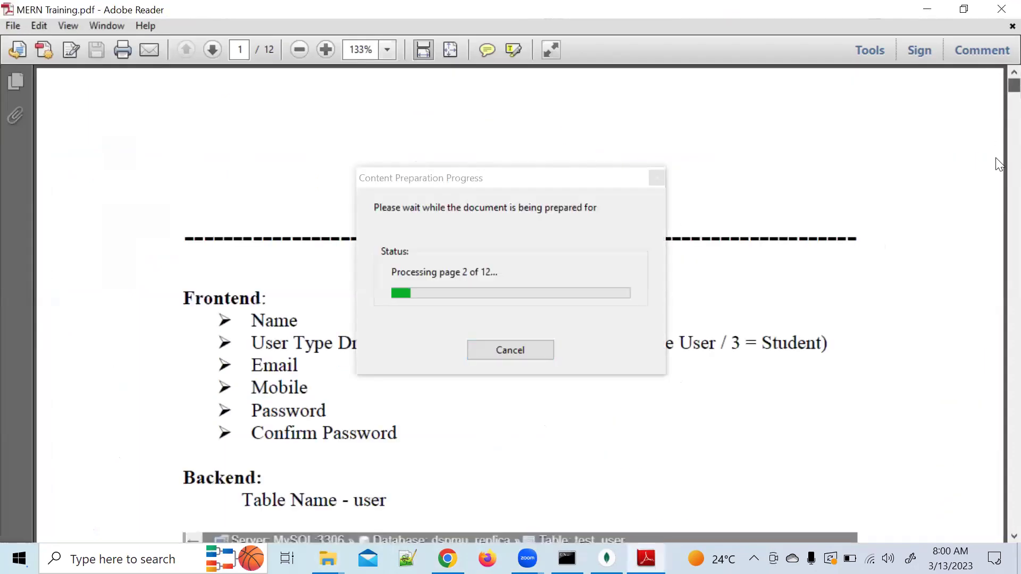
scroll(673, 173, "down", 15)
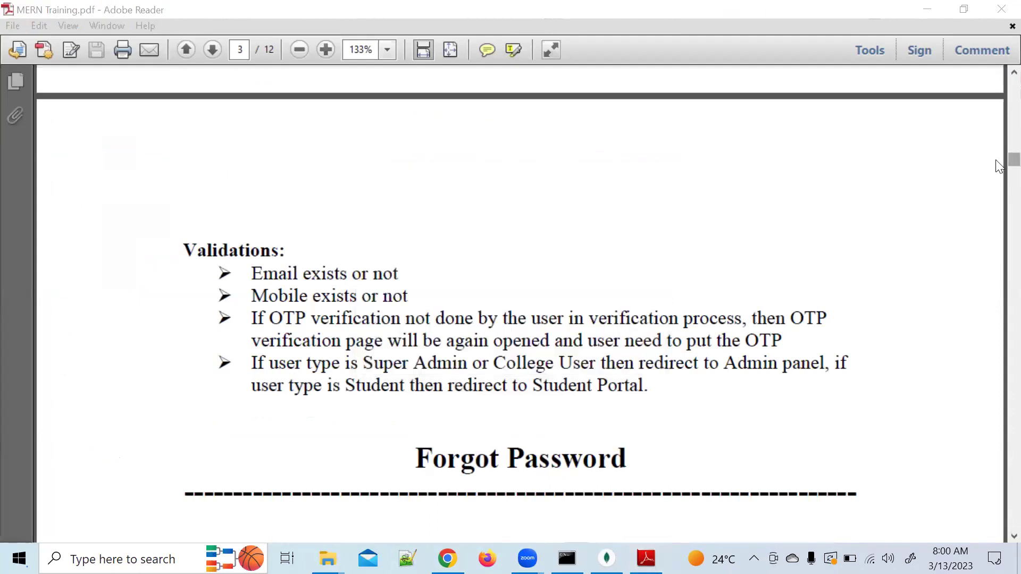
left_click_drag(998, 166, 996, 260)
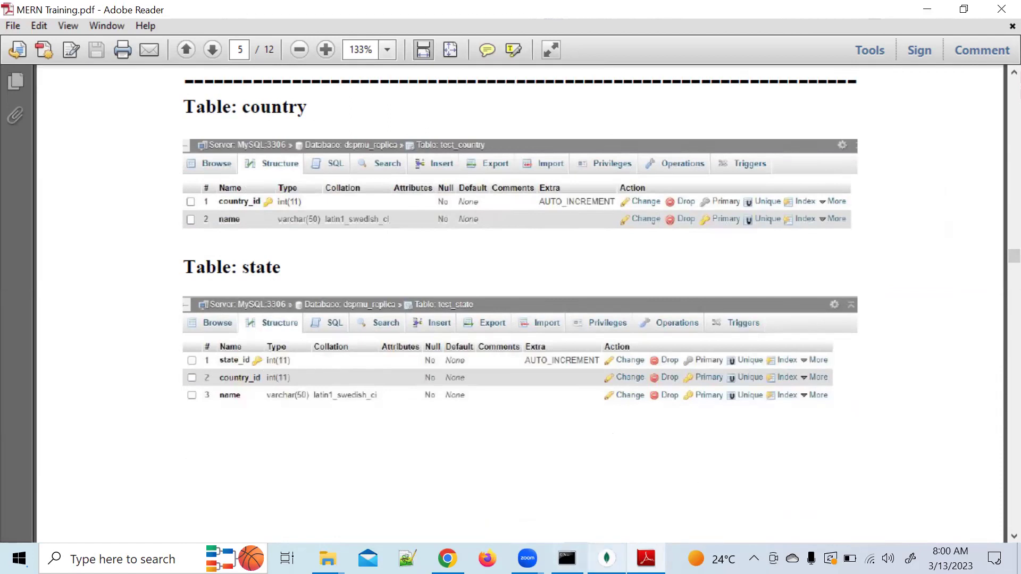
- Check the testDB.student document in Compass, and return to MERN Training.pdf to review the district and previous_examination table structures
left_click(607, 558)
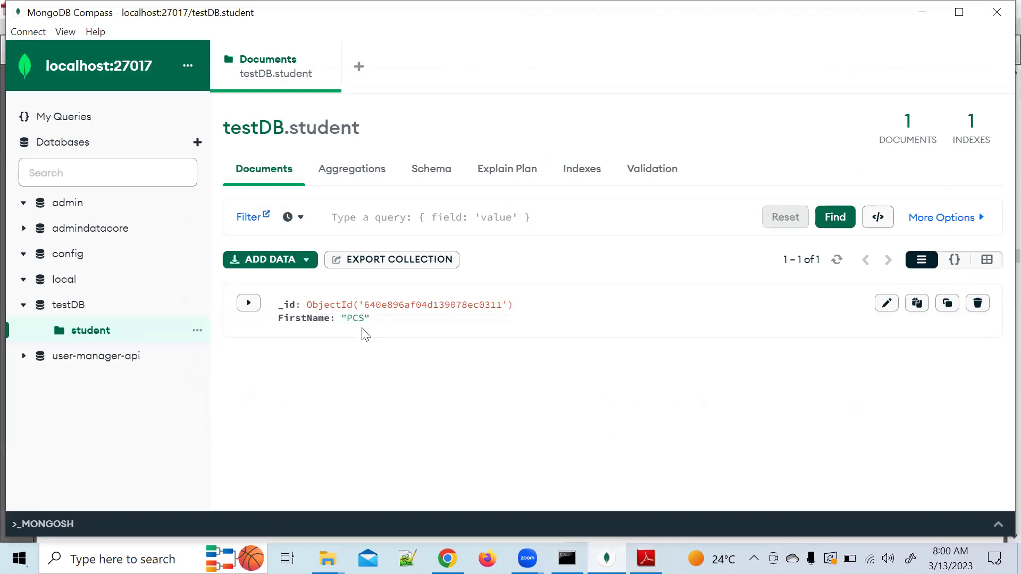
left_click(926, 20)
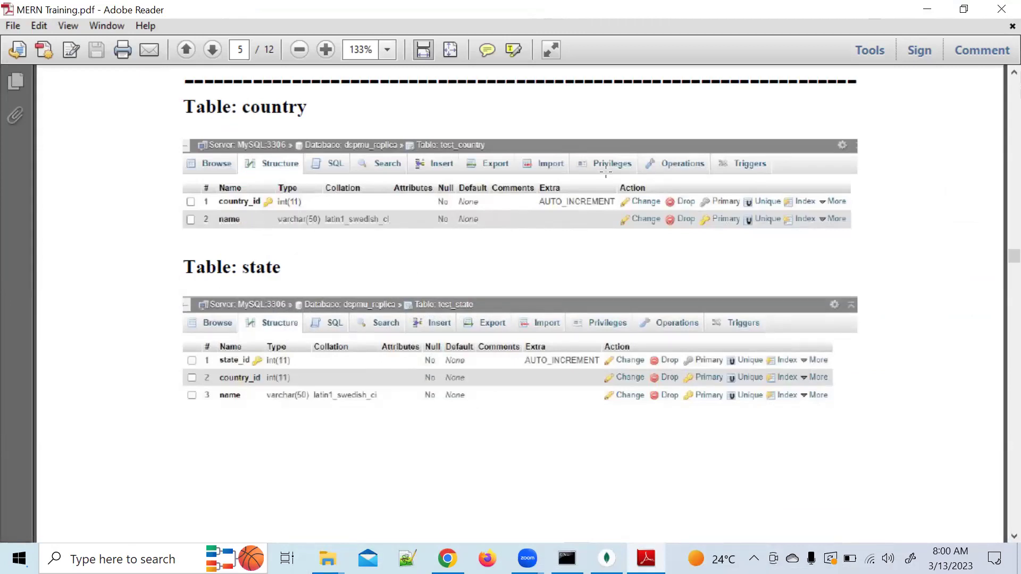
left_click_drag(999, 259, 999, 276)
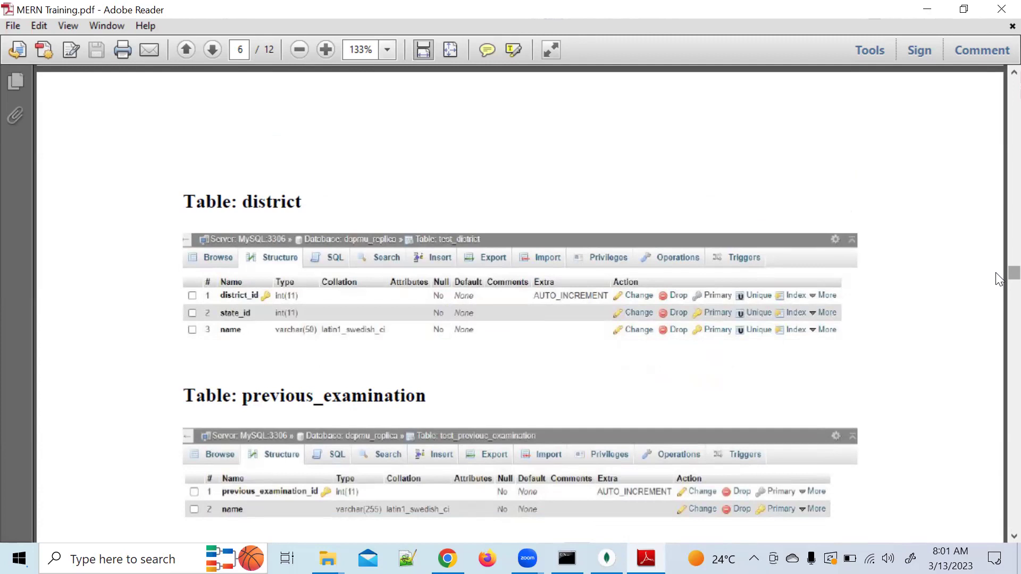
- Compare the country and state table structures with the district table structure in MERN Training.pdf
scroll(999, 274, "up", 10)
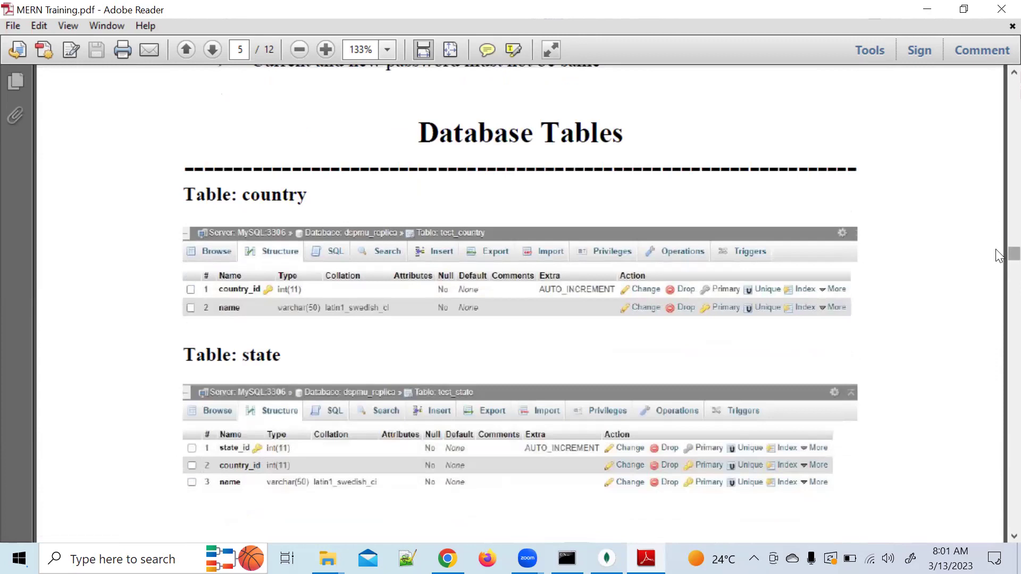
scroll(998, 271, "down", 6)
scroll(999, 265, "up", 3)
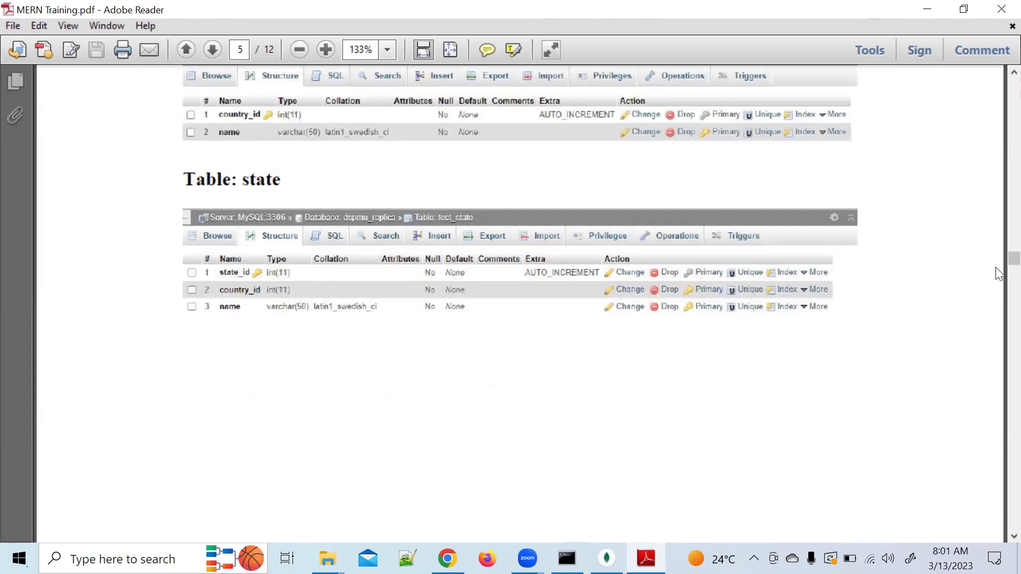
scroll(997, 267, "down", 8)
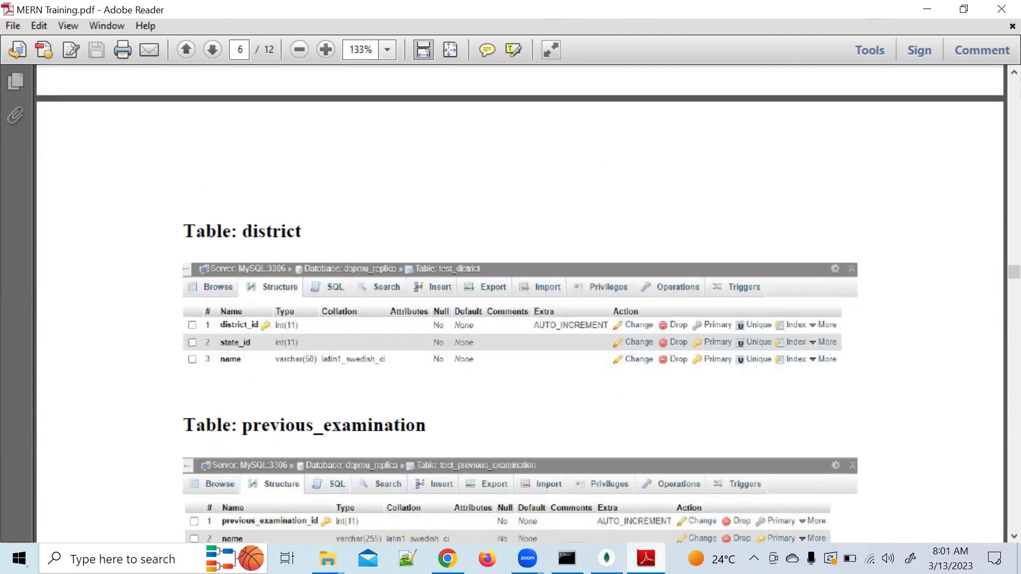
- Switch to MongoDB Compass to check the testDB.student document, and return to the district table in MERN Training.pdf
left_click(607, 558)
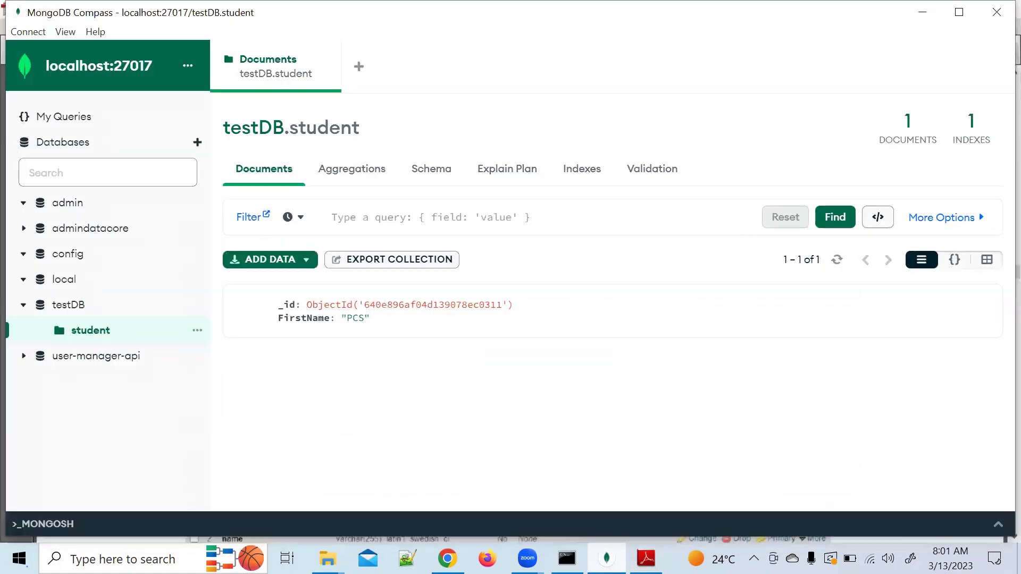
left_click(924, 15)
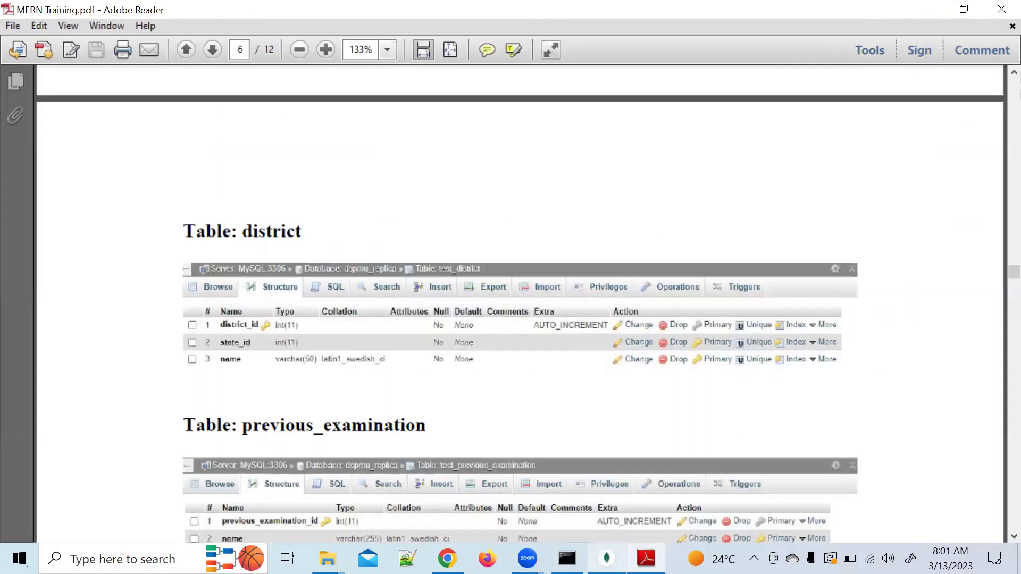
mouse_move(607, 558)
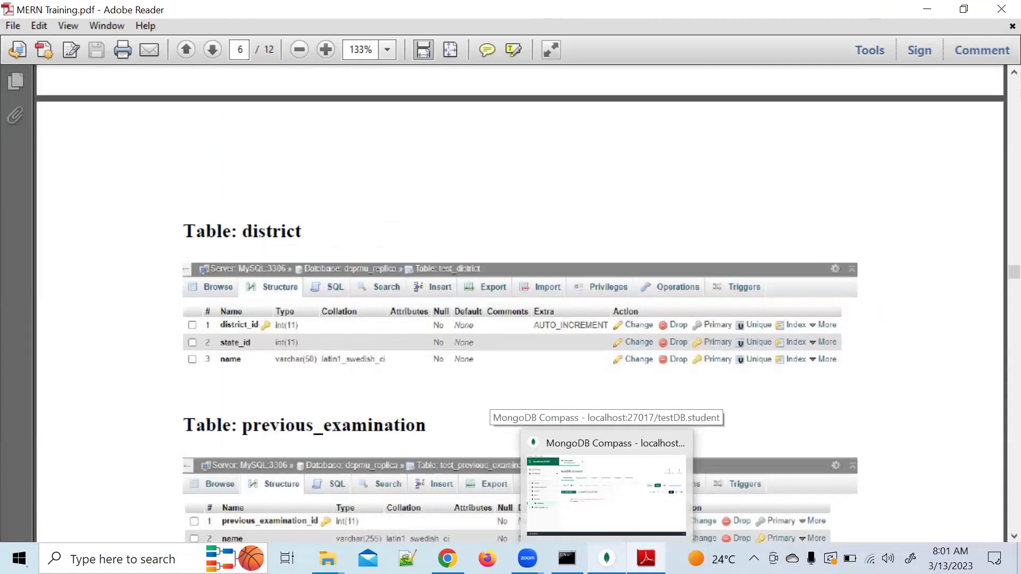
mouse_move(528, 558)
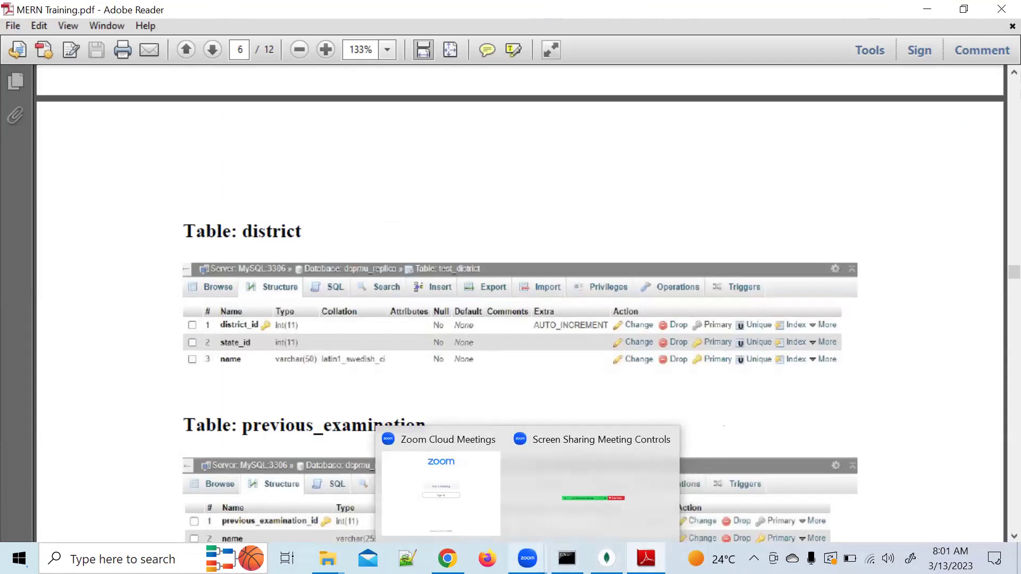
left_click(607, 559)
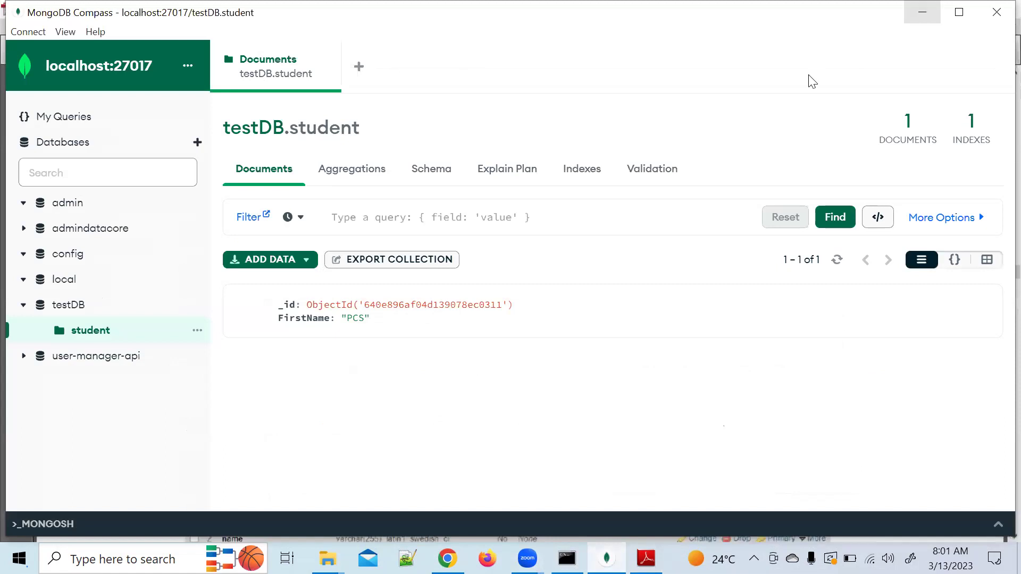
key("alt+Tab")
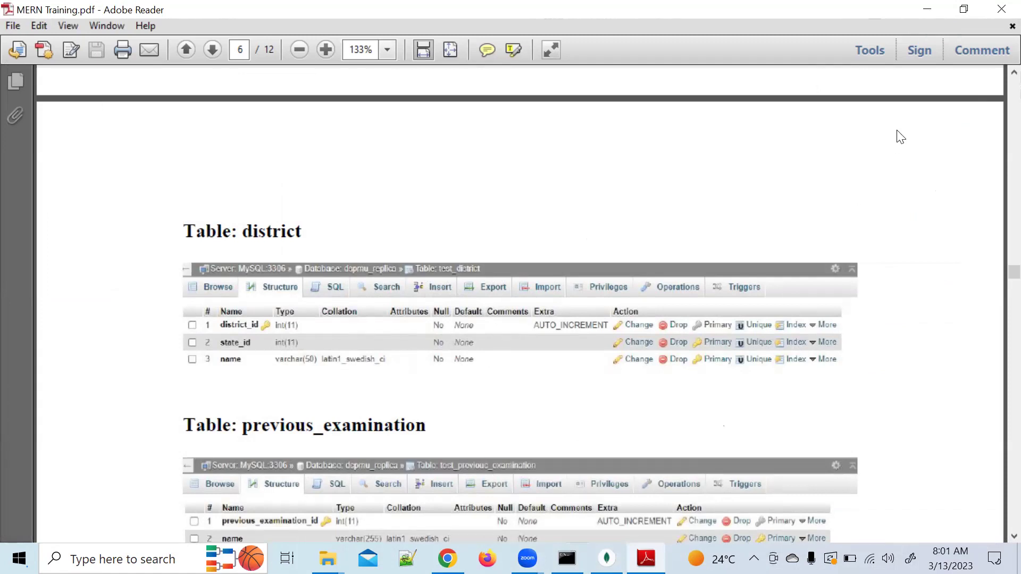
- Minimize MERN Training.pdf and switch to the Zoom screen sharing meeting controls
left_click(928, 9)
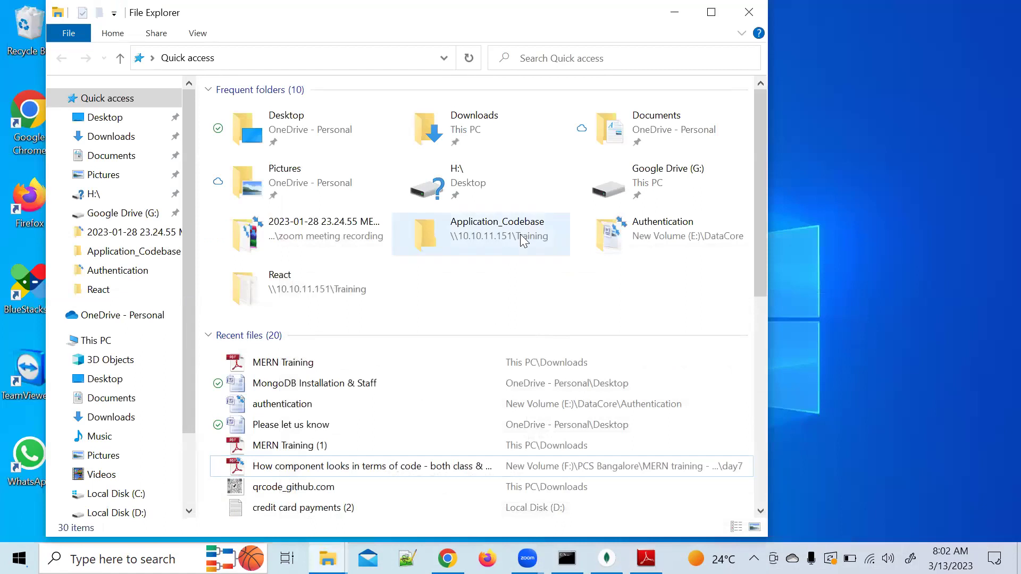
mouse_move(527, 558)
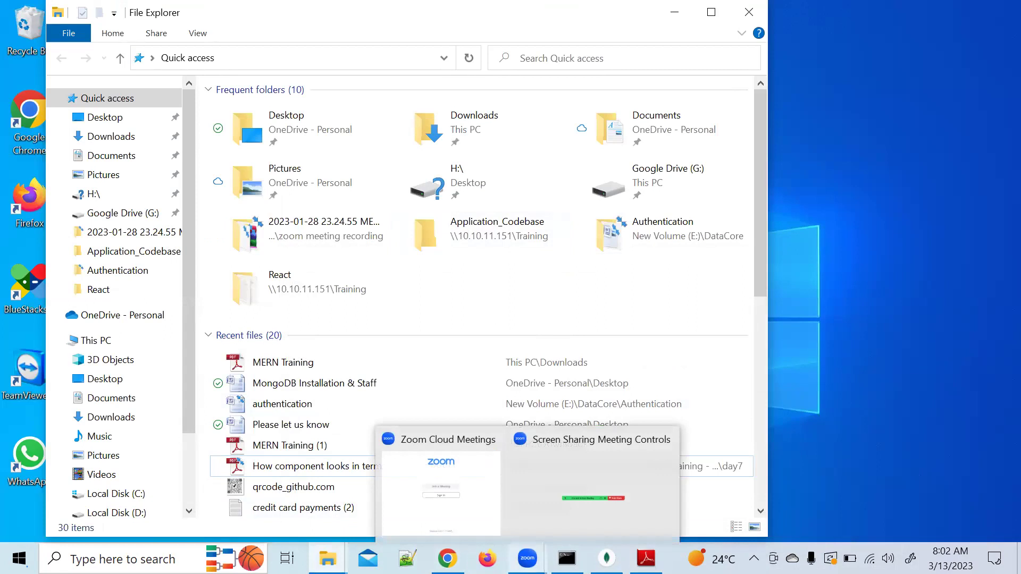
left_click(592, 502)
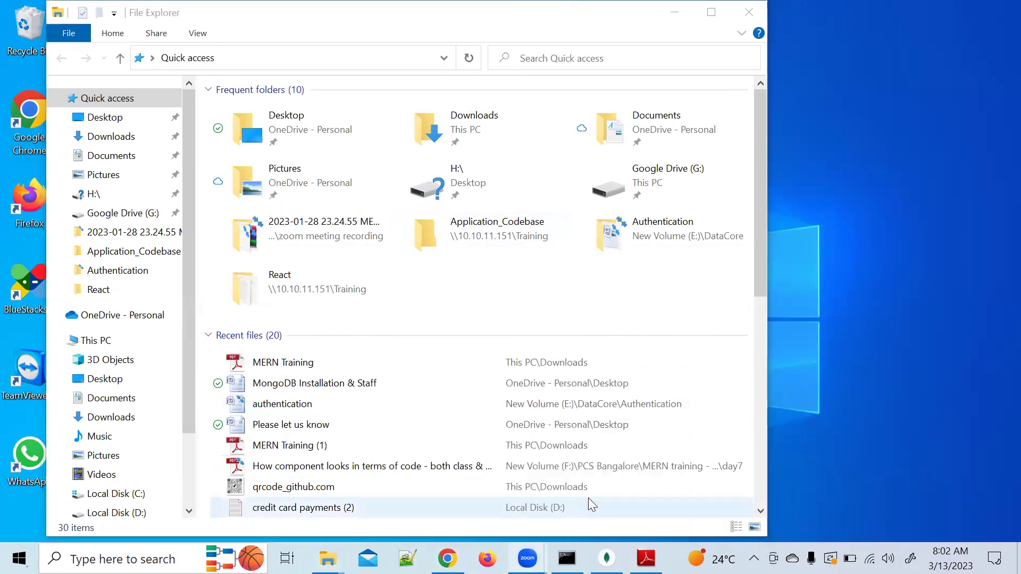
mouse_move(567, 558)
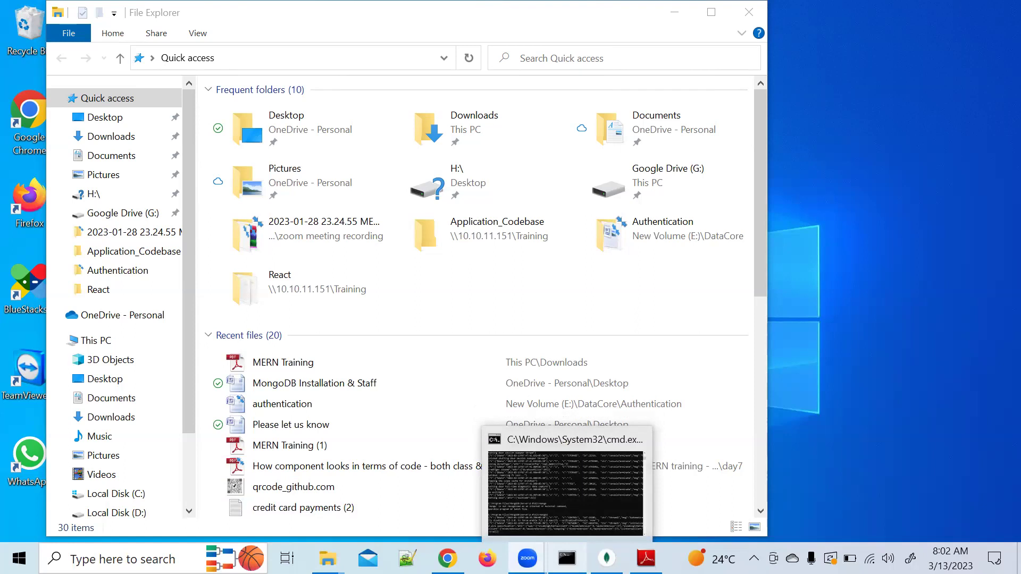
- Switch to MongoDB Compass, view the export options for the testDB.student collection, and close them without exporting
mouse_move(607, 558)
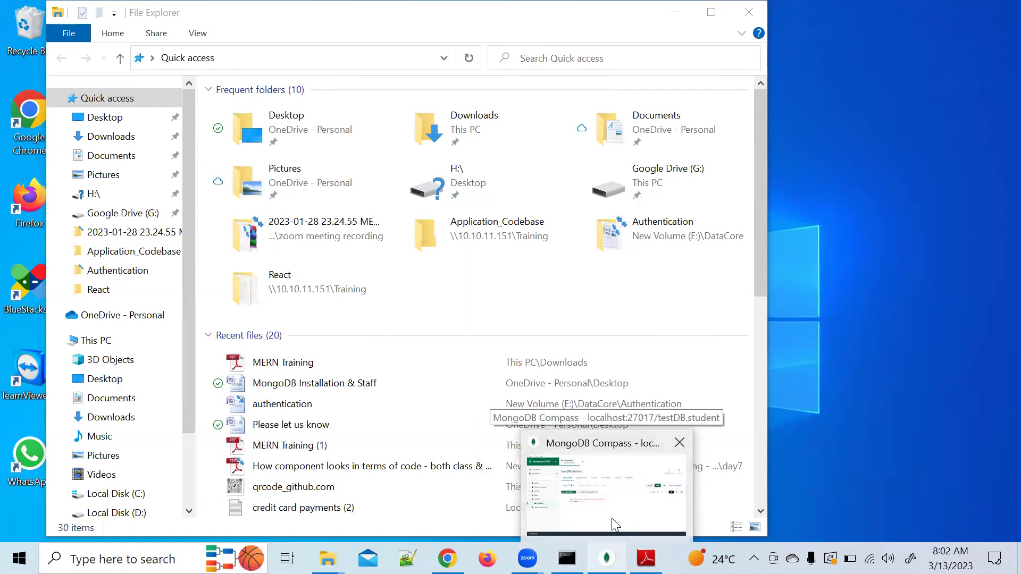
left_click(612, 519)
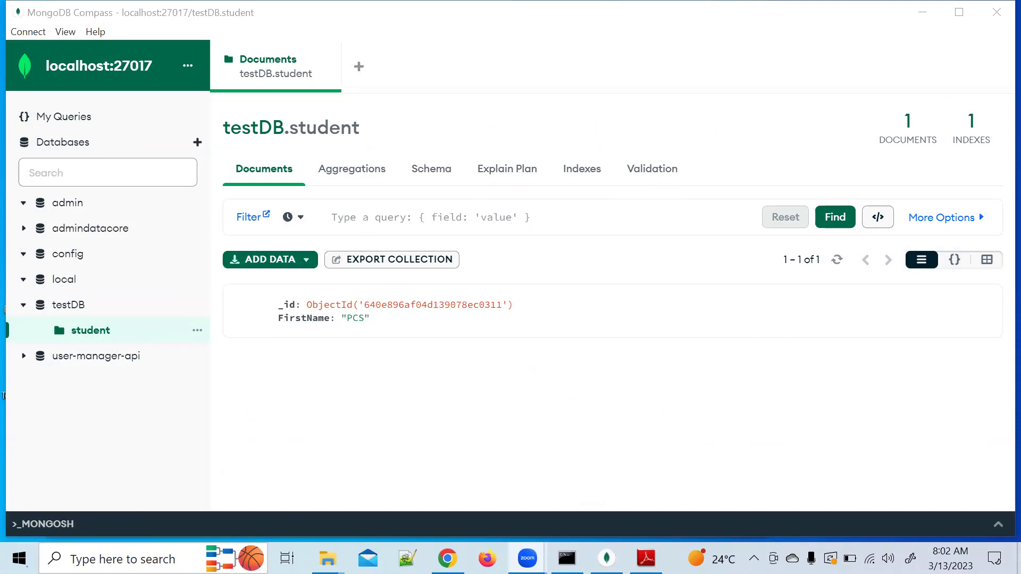
left_click(824, 402)
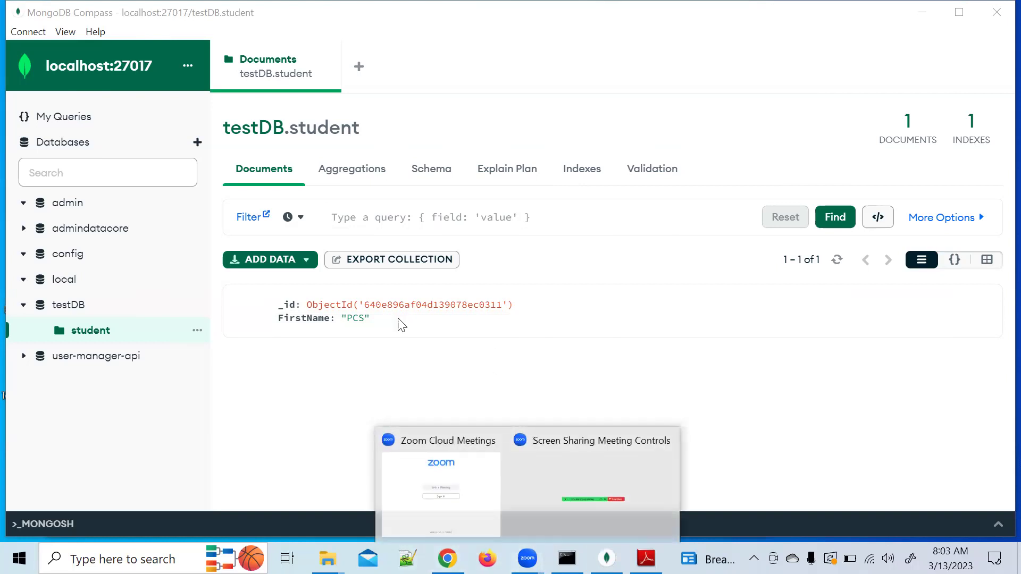
left_click(384, 272)
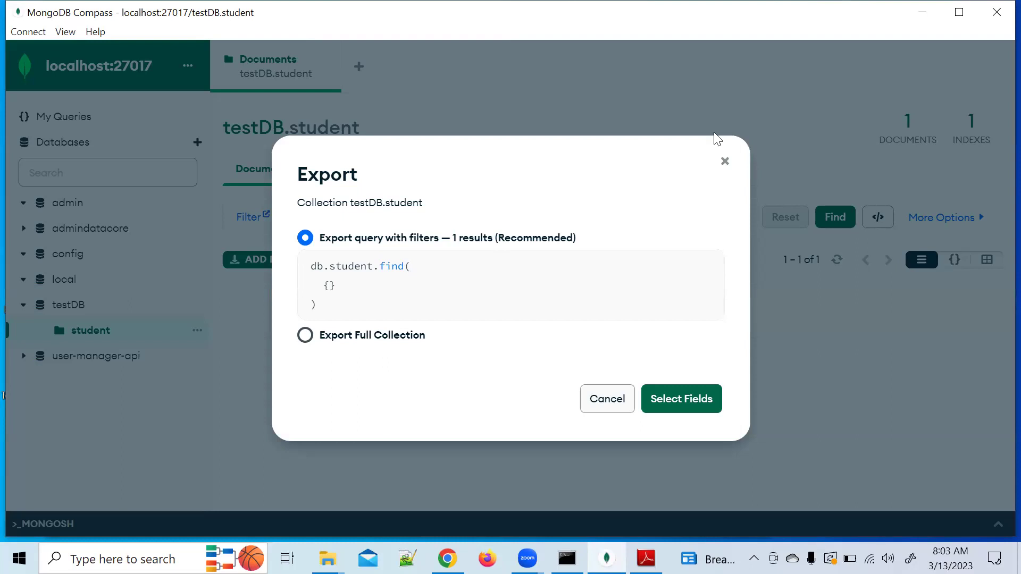
left_click(724, 161)
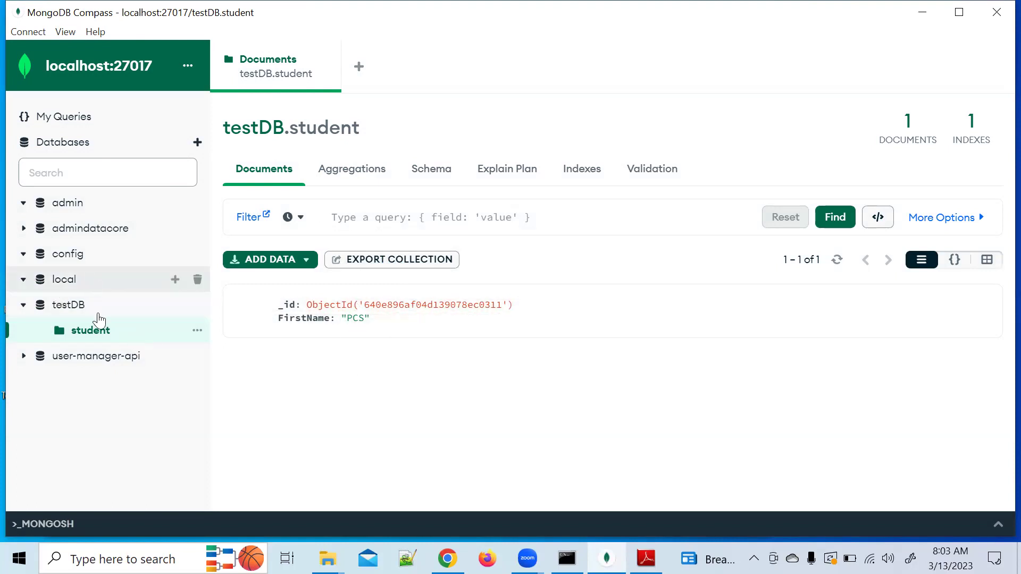
- Open the users collection of the admindatacore database, and view its export options without exporting
left_click(69, 227)
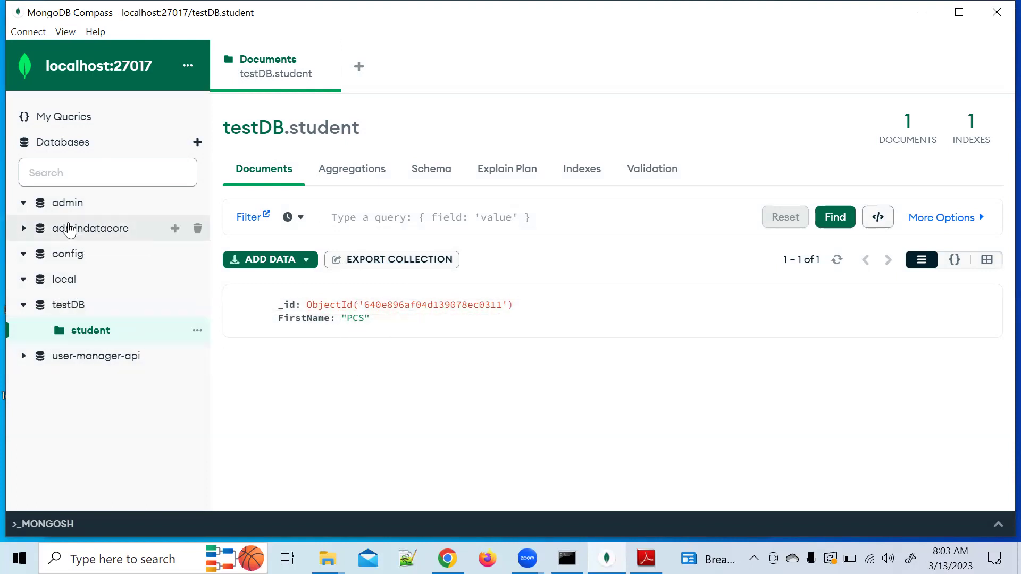
left_click(75, 258)
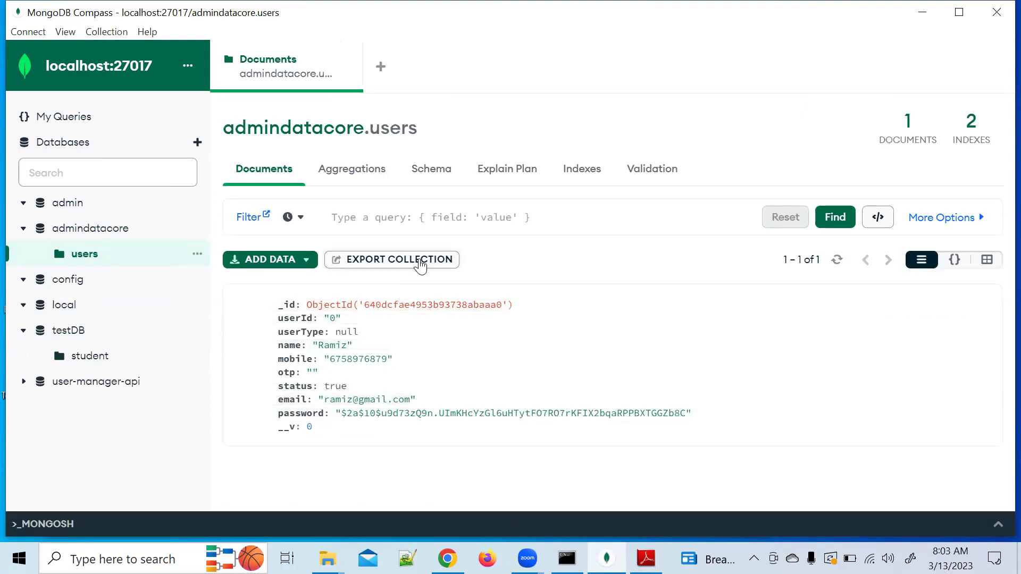
left_click(420, 261)
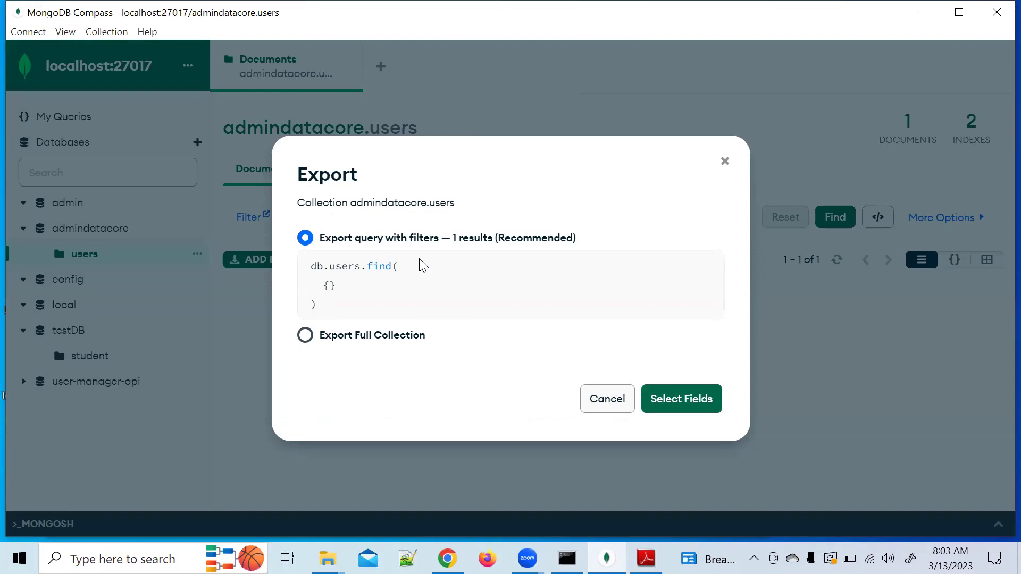
left_click(732, 166)
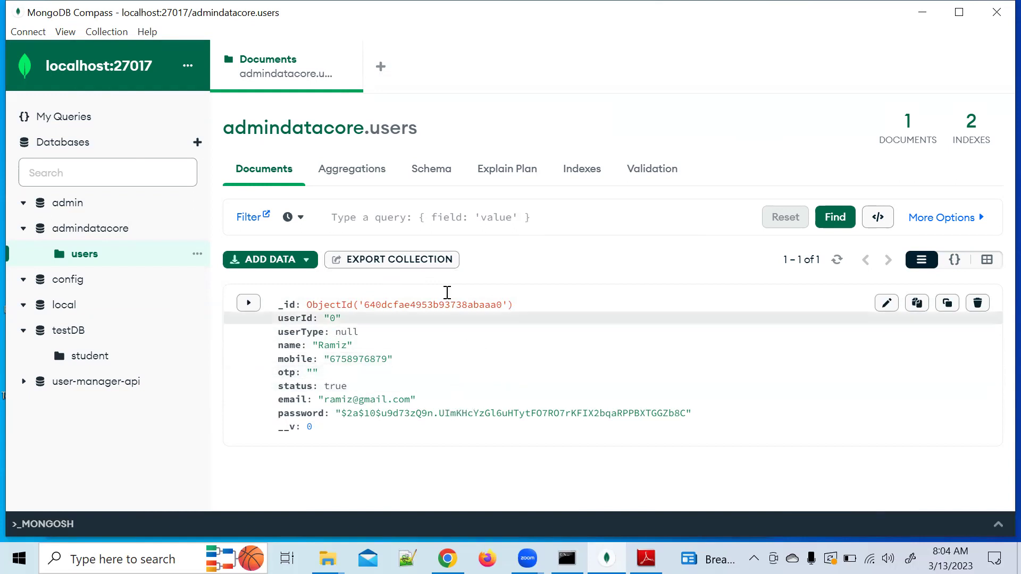
- Compare the Export Full Collection and Export query with filters options for admindatacore.users, and close the export dialog
left_click(412, 261)
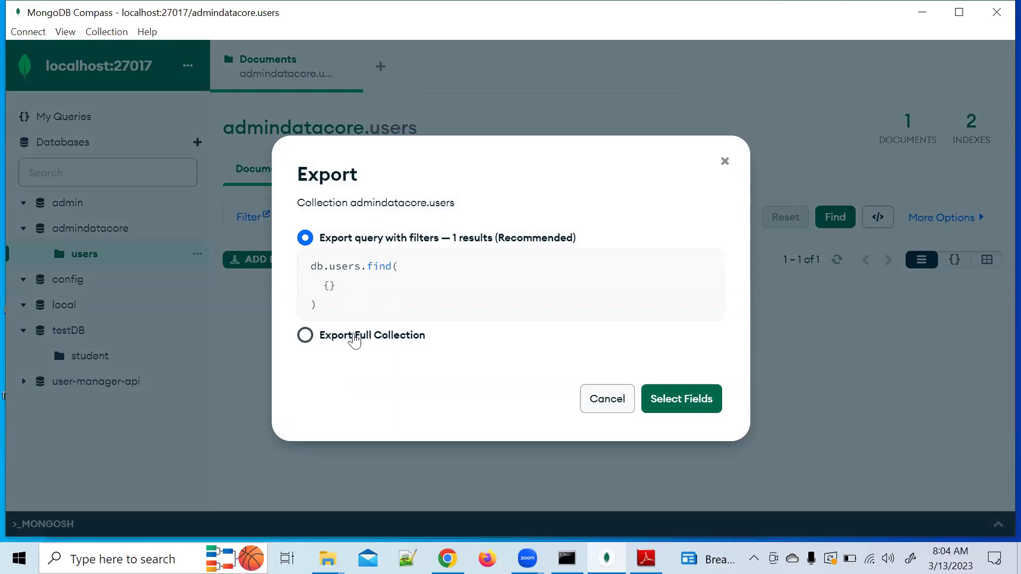
left_click(304, 335)
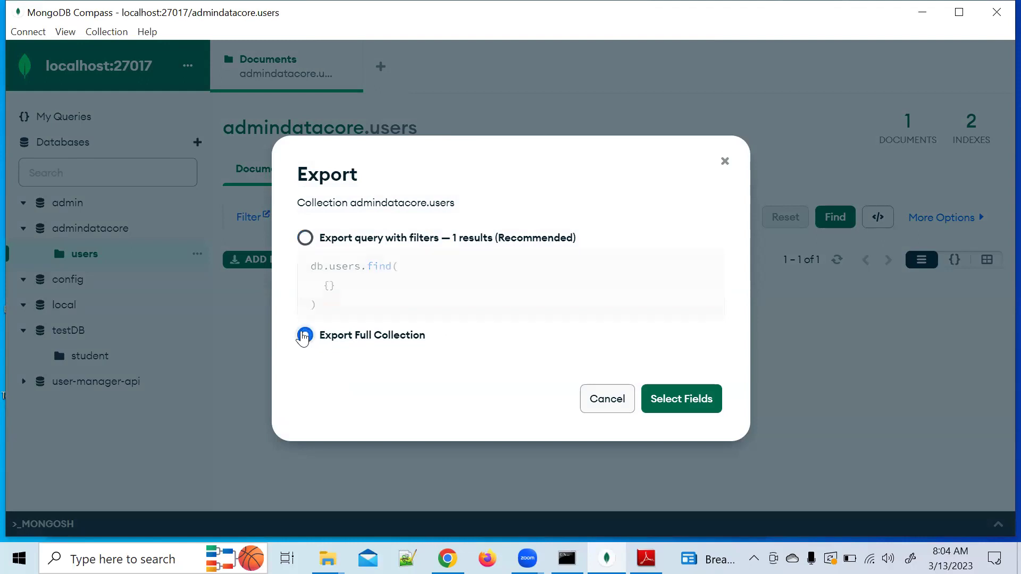
left_click(308, 241)
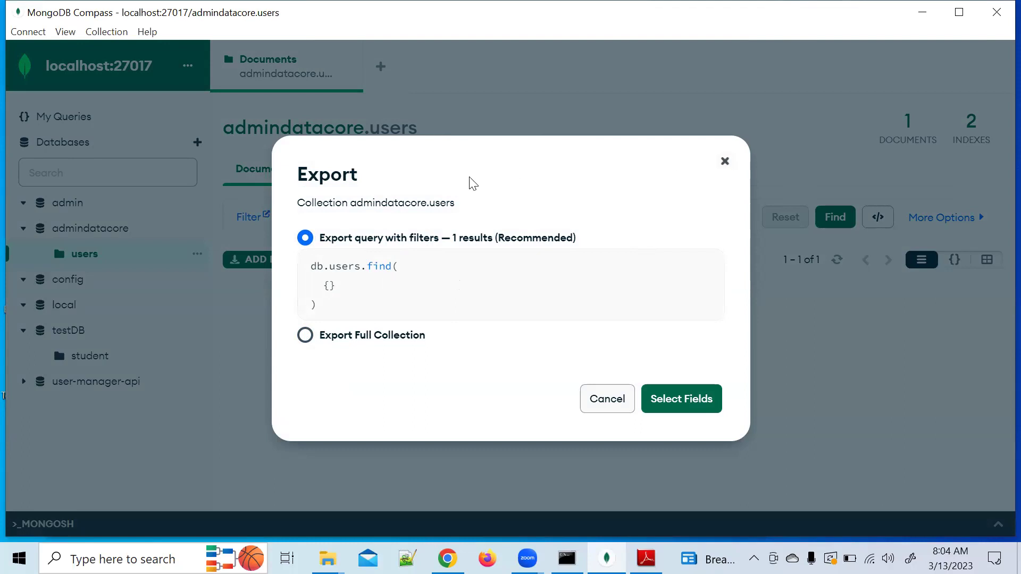
left_click(725, 161)
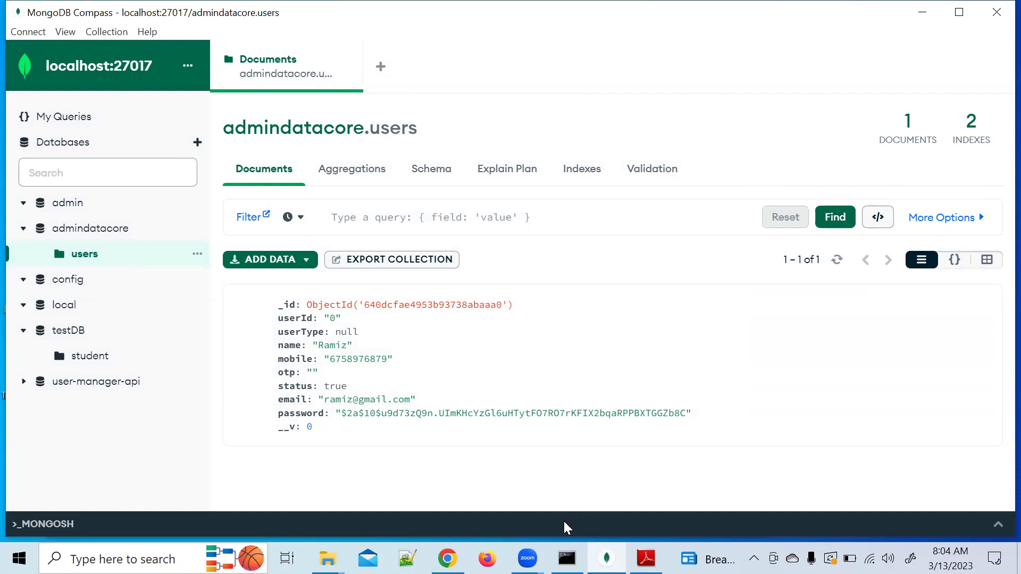
- Switch to Chrome and open the MongoDB Community Server Download page from the "download mongodb" search results
mouse_move(567, 558)
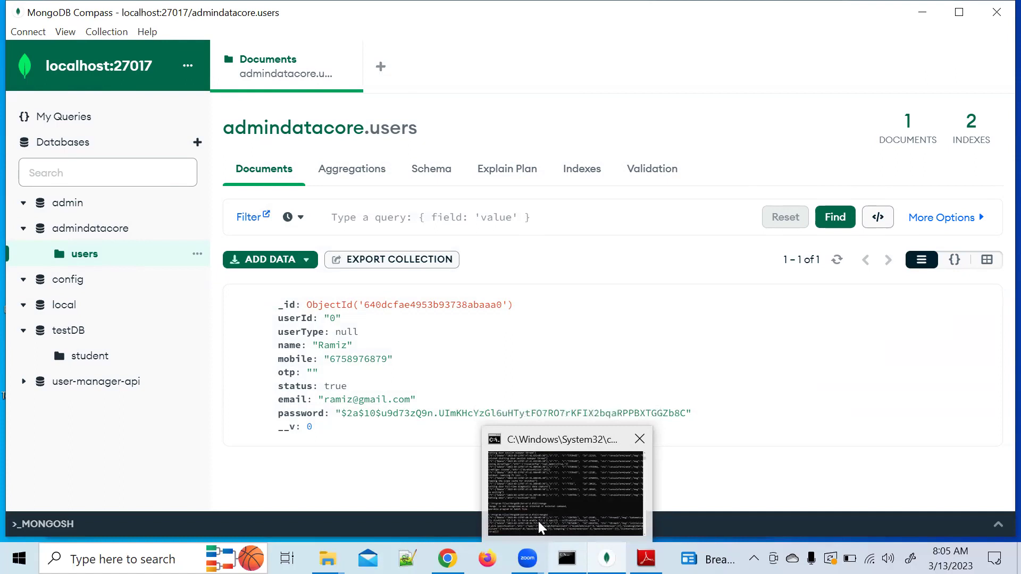
mouse_move(528, 558)
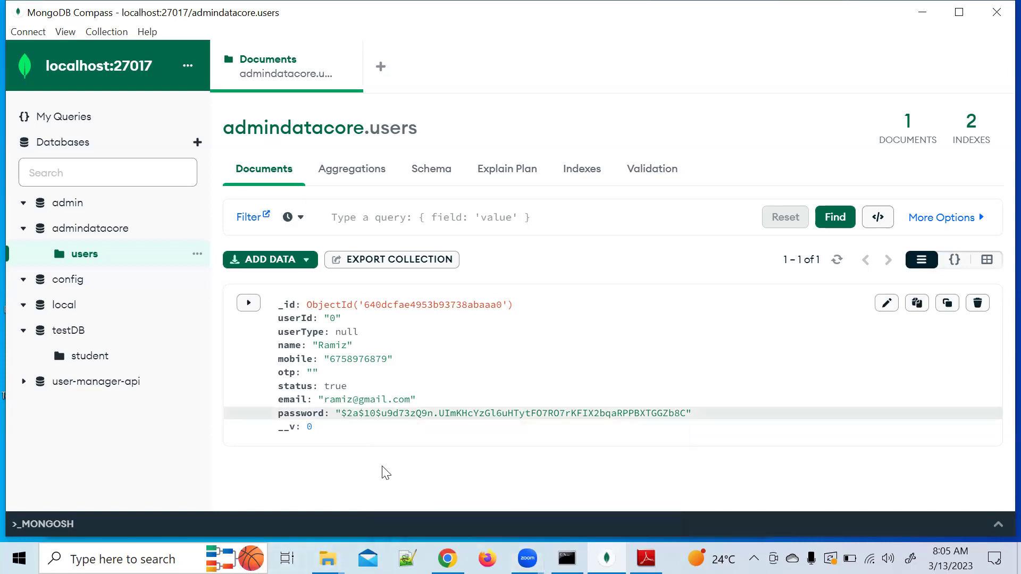
left_click(448, 558)
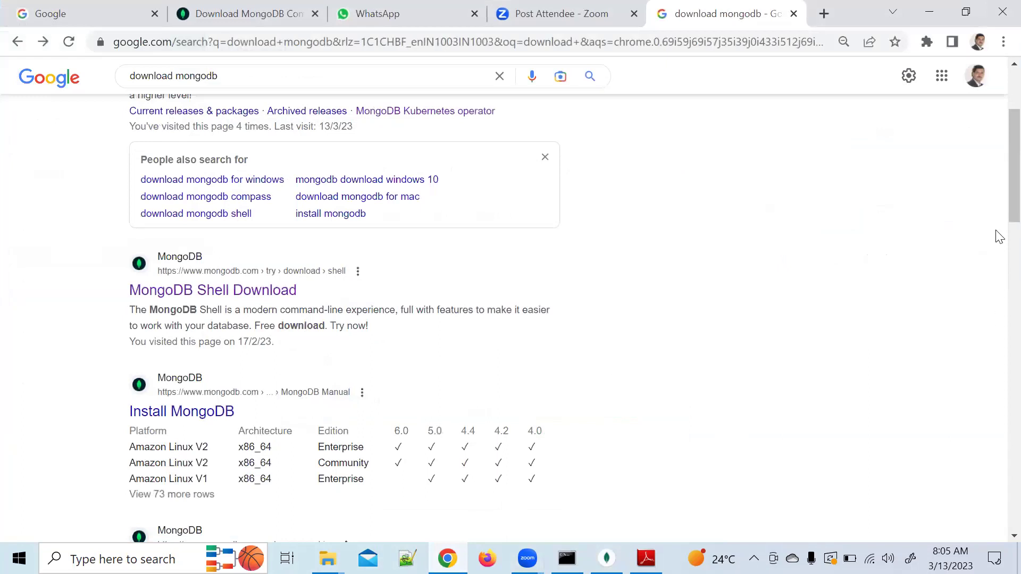
left_click_drag(998, 215, 995, 176)
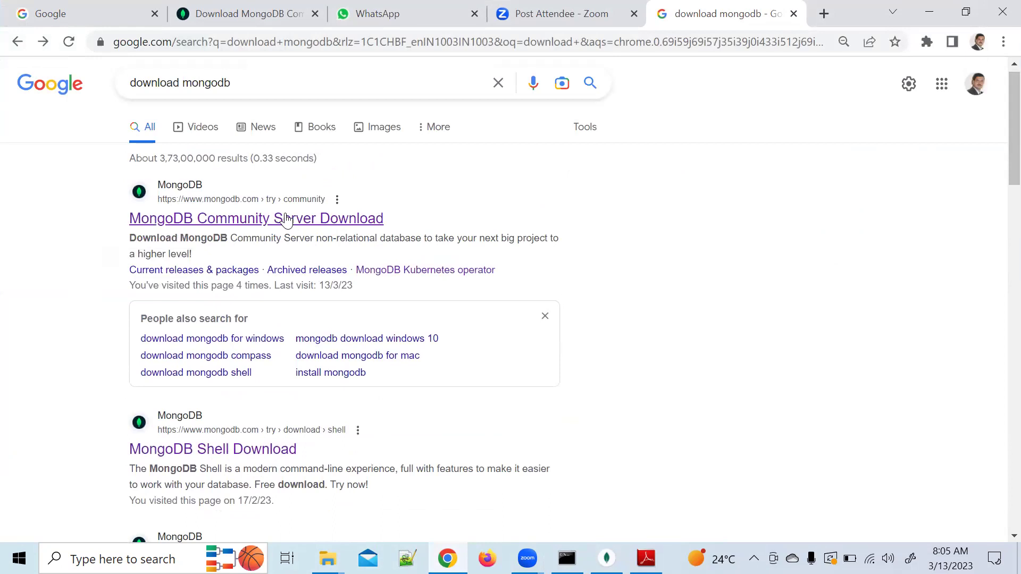
left_click(247, 226)
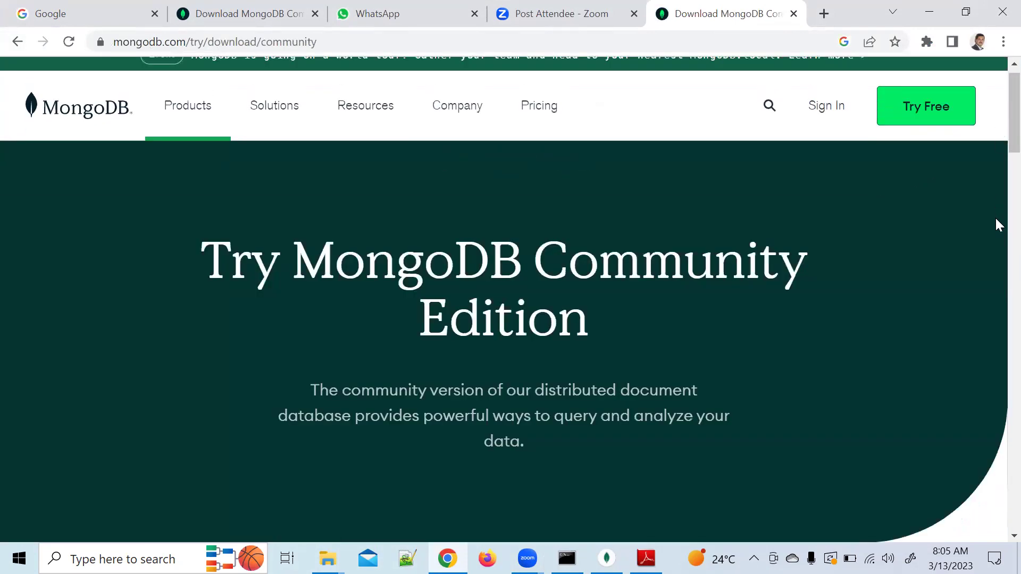
- Examine the available versions in the MongoDB Community Server download options, and close the version list without changing it
scroll(997, 213, "down", 8)
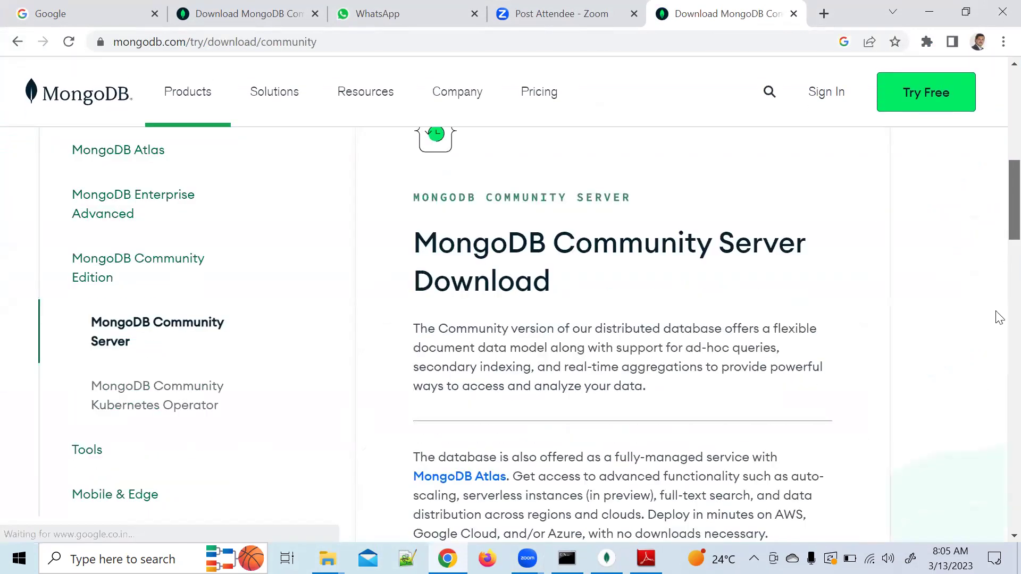
scroll(997, 308, "down", 5)
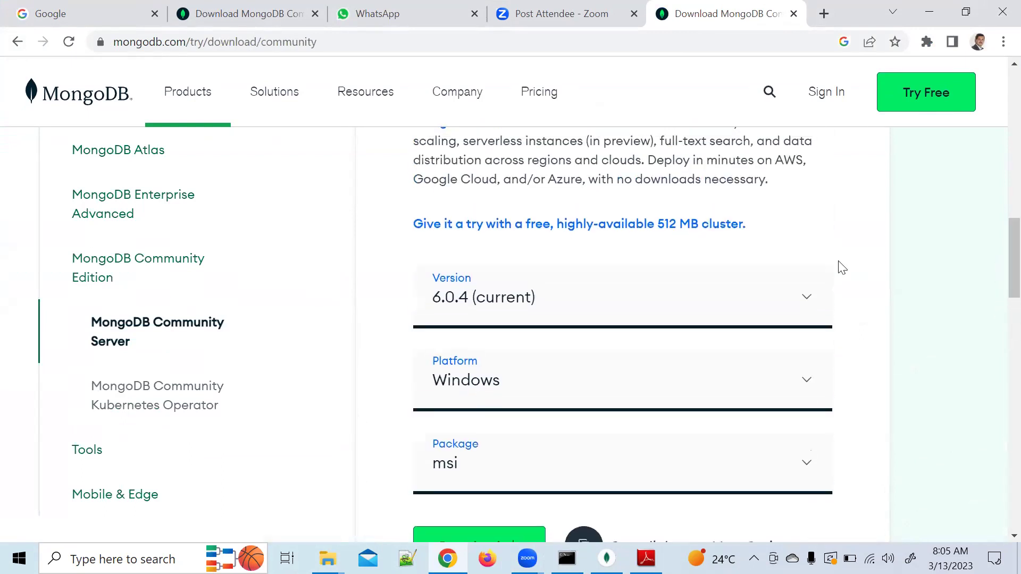
left_click(599, 319)
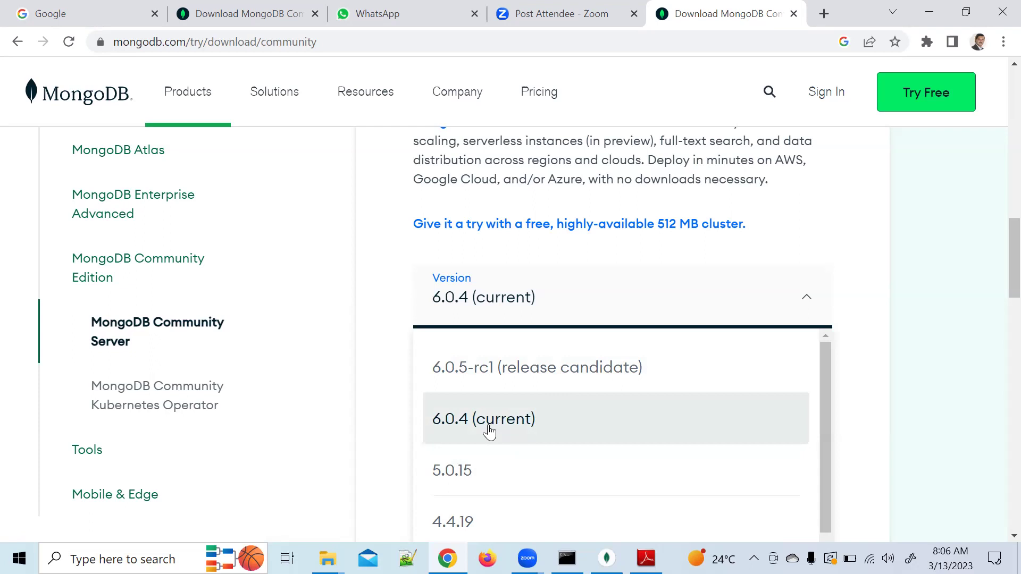
left_click(996, 343)
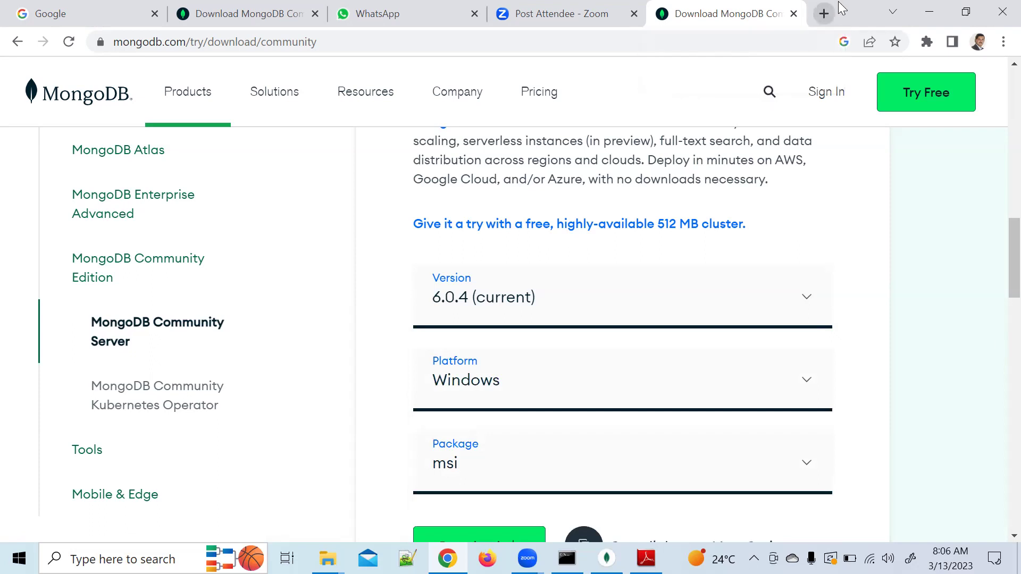
- Search Google in a new tab for "download node js" and open the Node.js Downloads page
left_click(823, 13)
type("d")
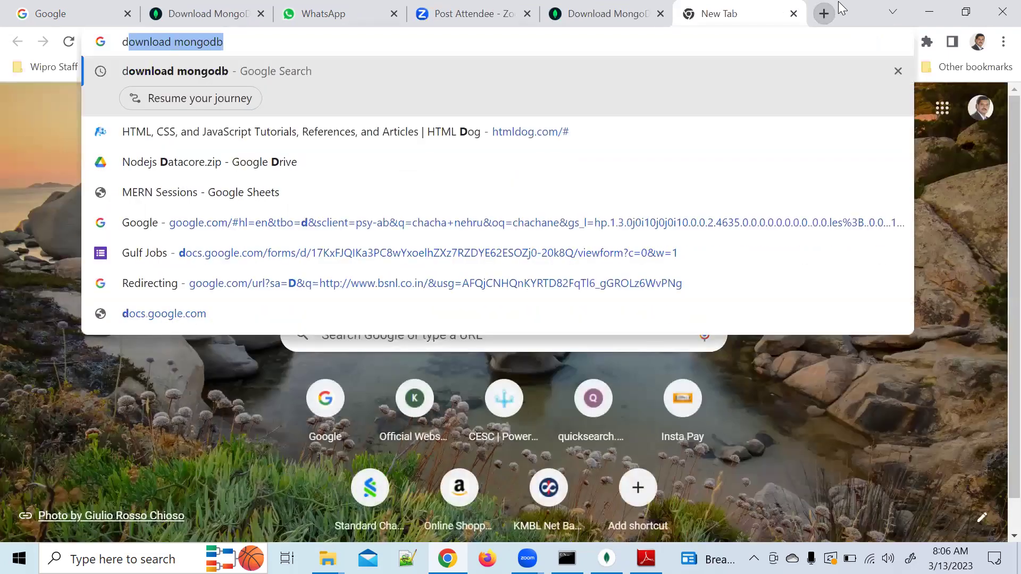
type("ownload ")
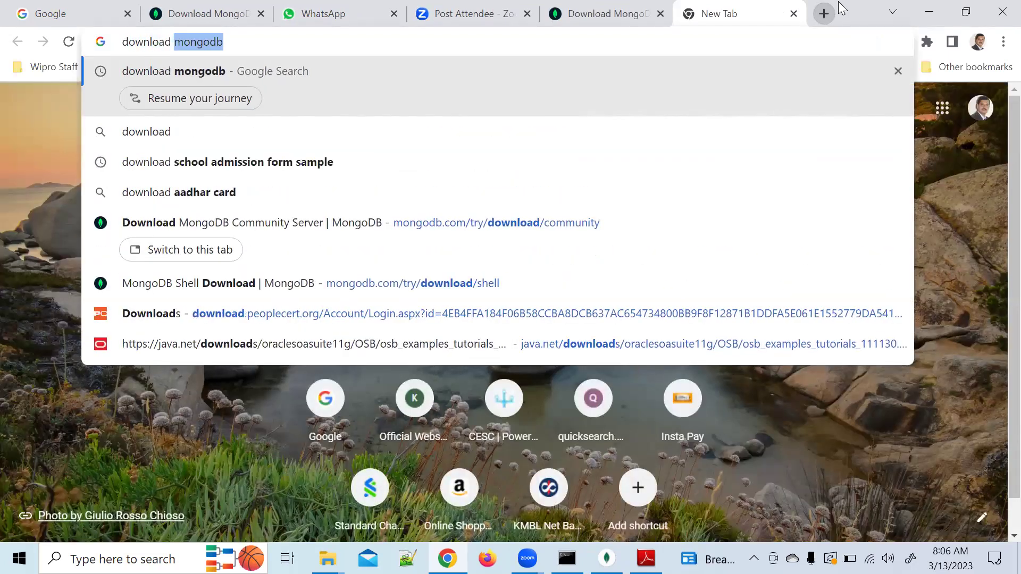
type("node")
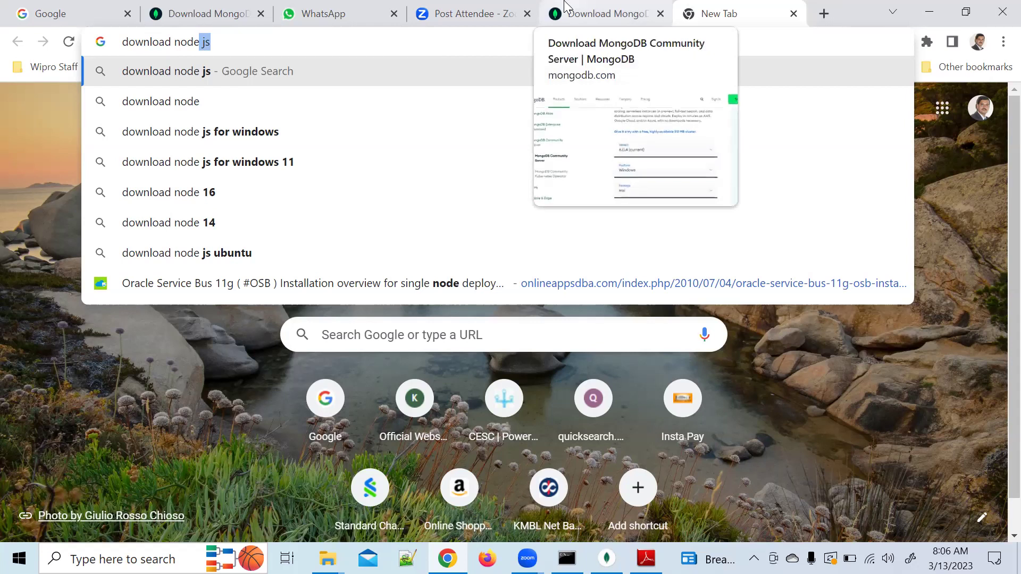
key("Return")
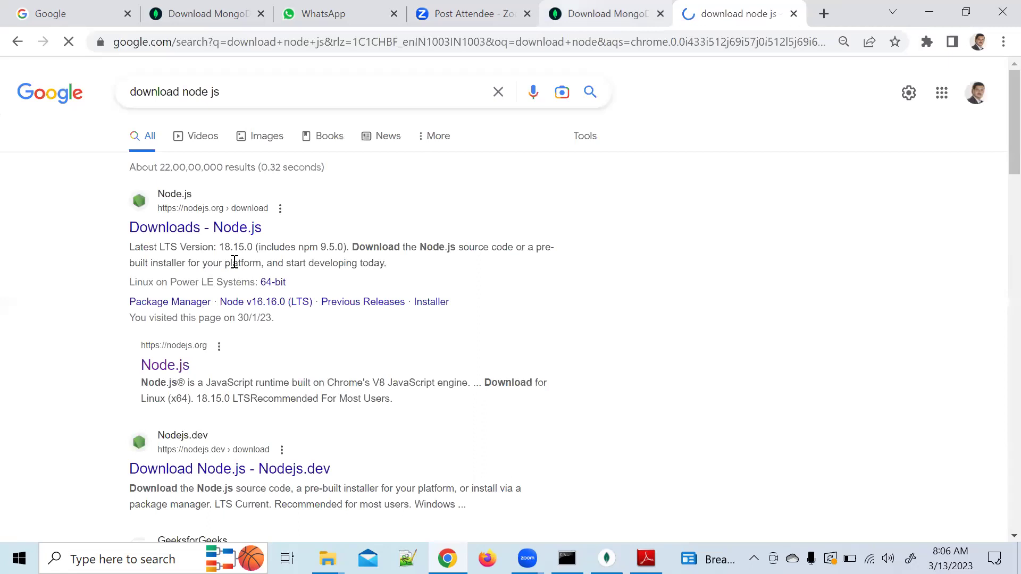
left_click(234, 228)
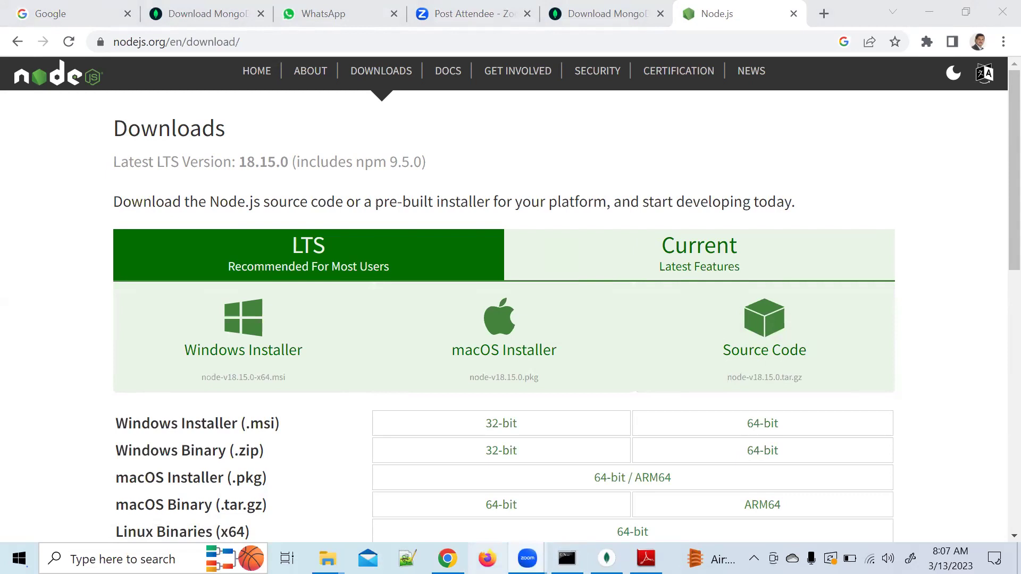
- Pick a document from the Desktop folder to attach to the open WhatsApp chat, and return to the MongoDB Community Server download page
left_click(325, 13)
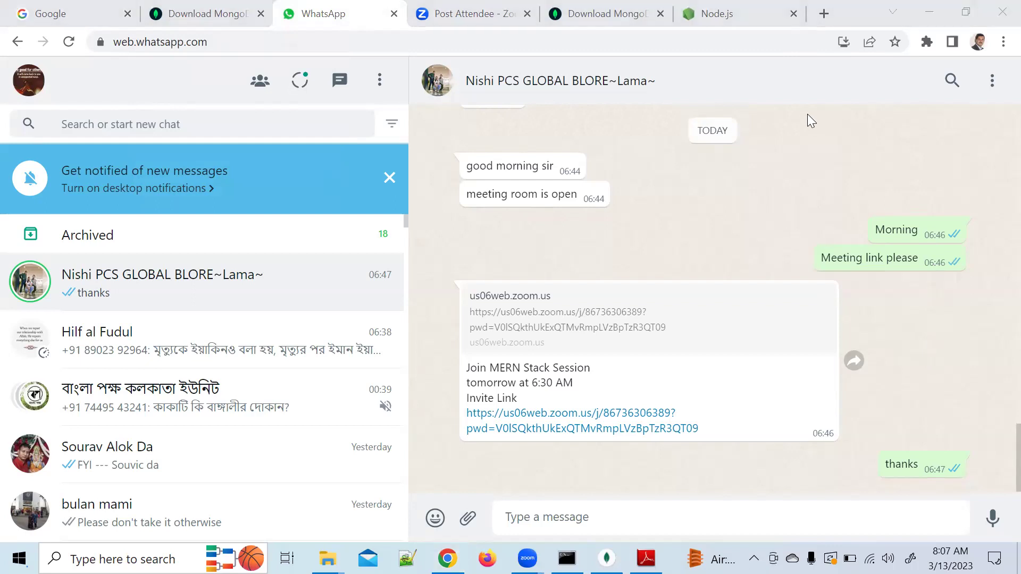
left_click(467, 518)
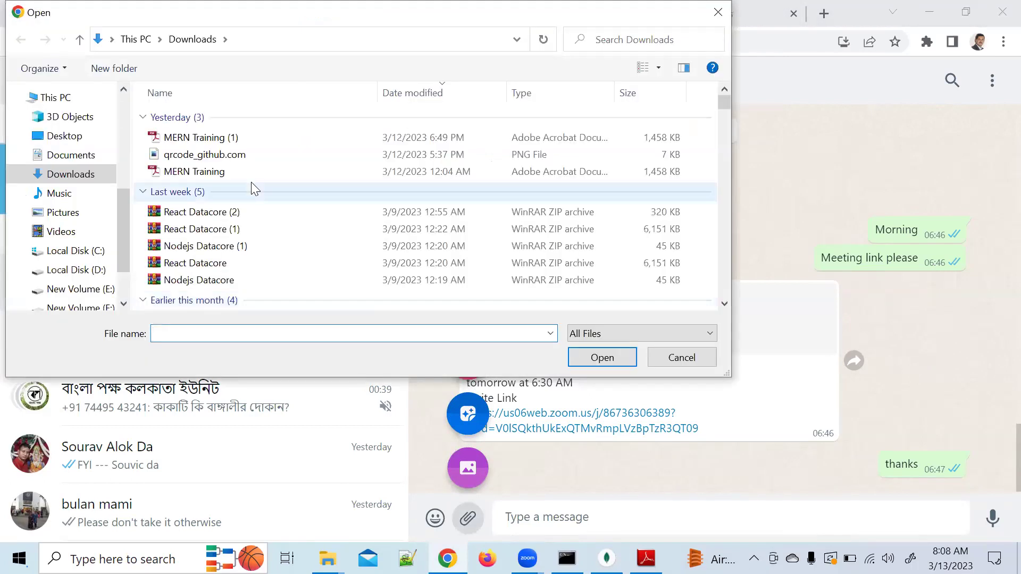
left_click(79, 137)
double_click(175, 135)
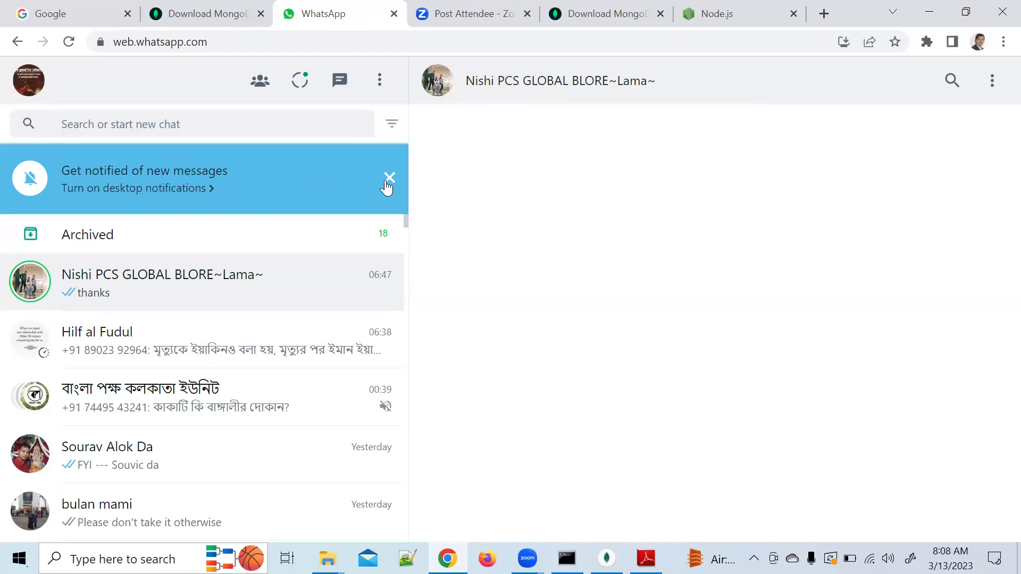
left_click(188, 10)
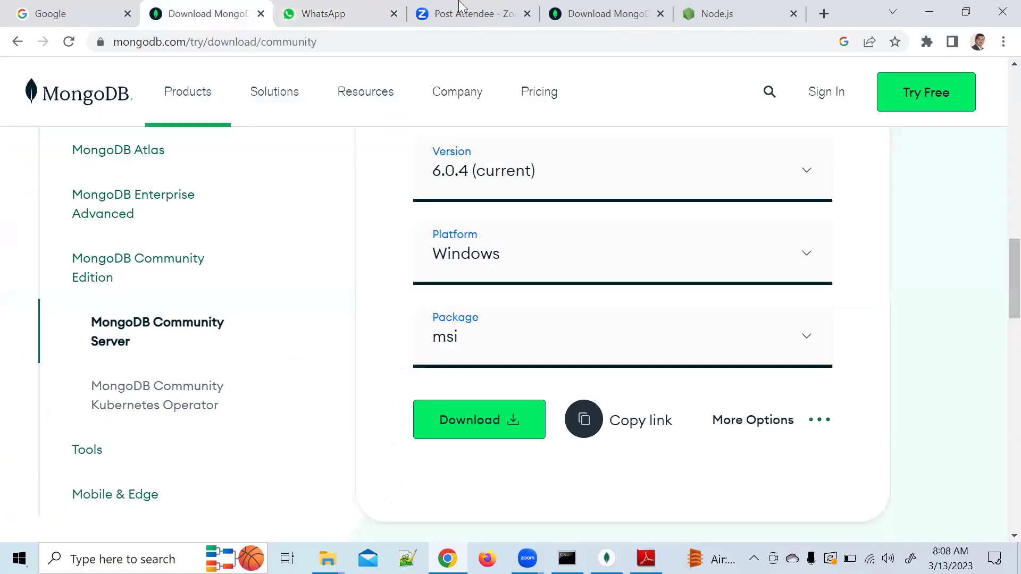
left_click(633, 8)
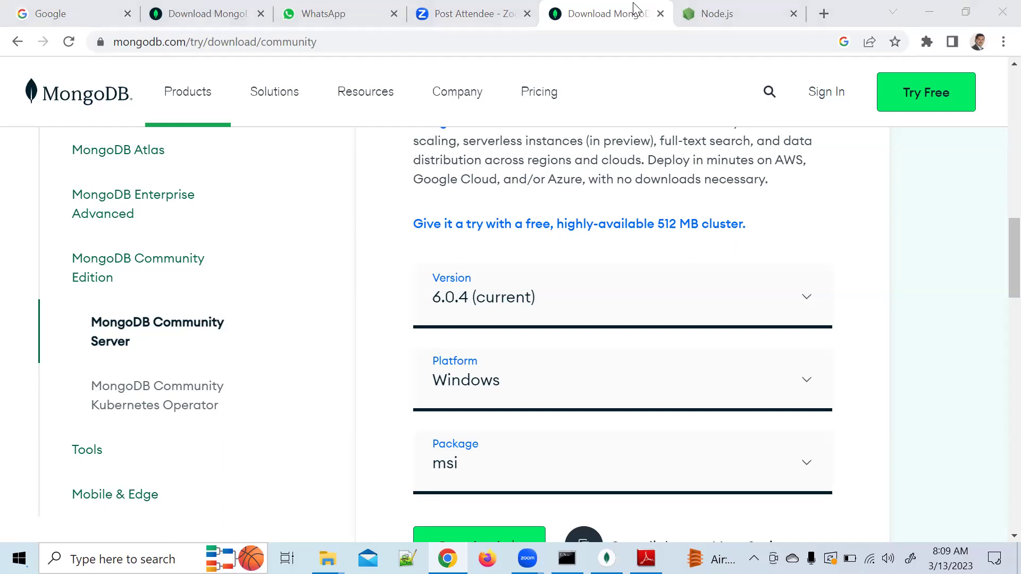
- Open File Explorer and go to the UI_react folder in F:\PCS Bangalore\MERN training - datacore
key("super+e")
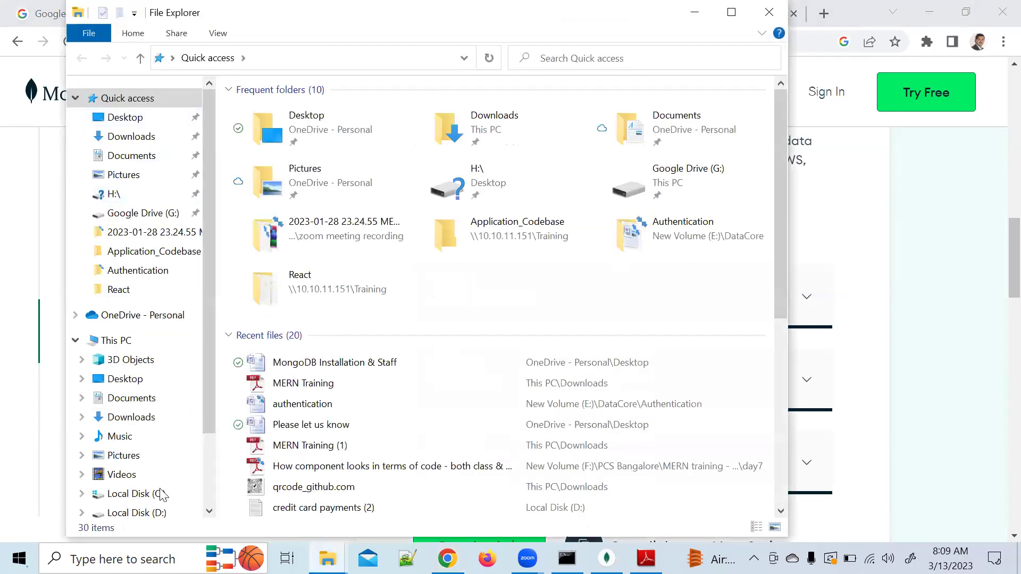
scroll(201, 485, "down", 2)
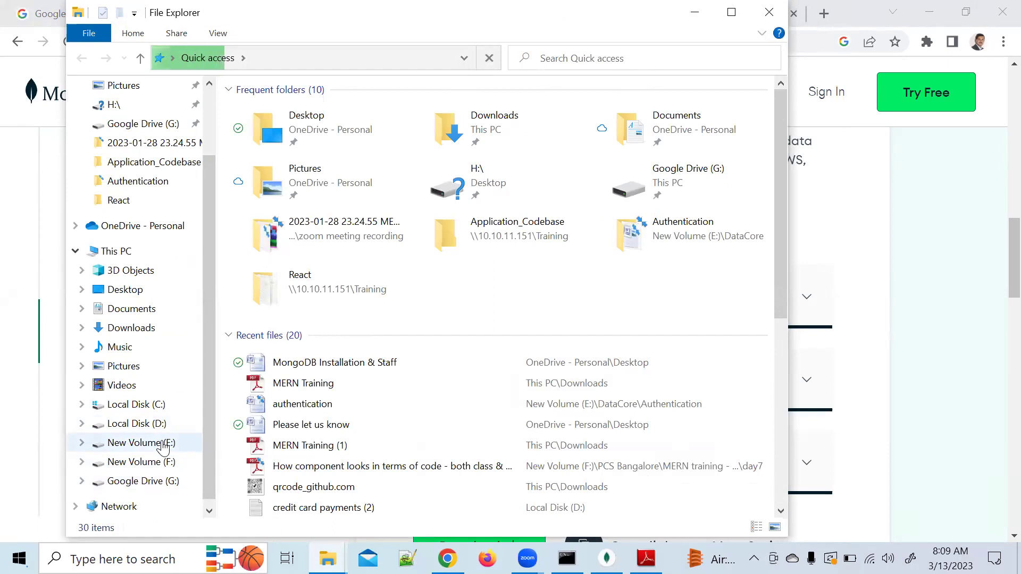
left_click(164, 446)
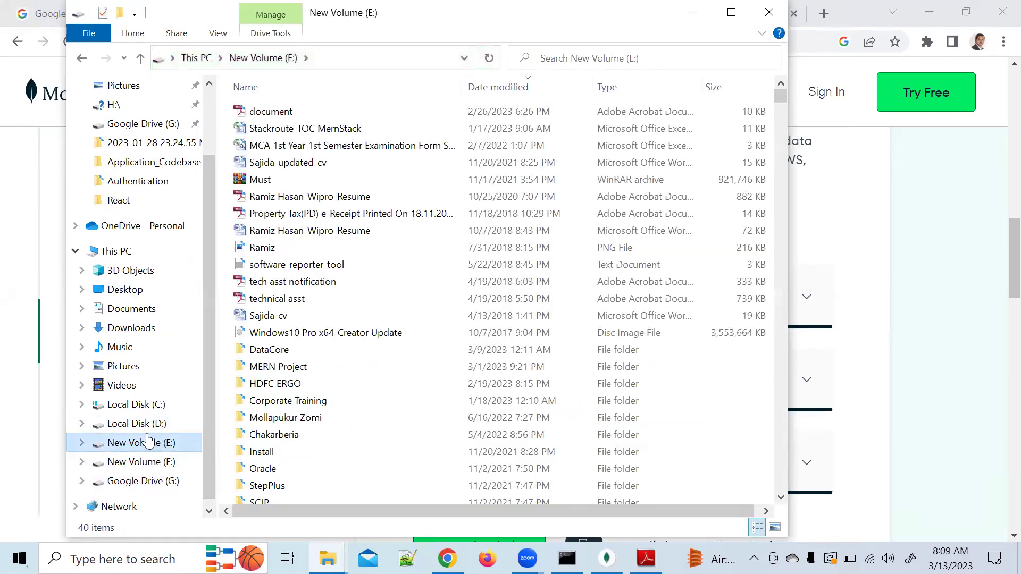
left_click(142, 462)
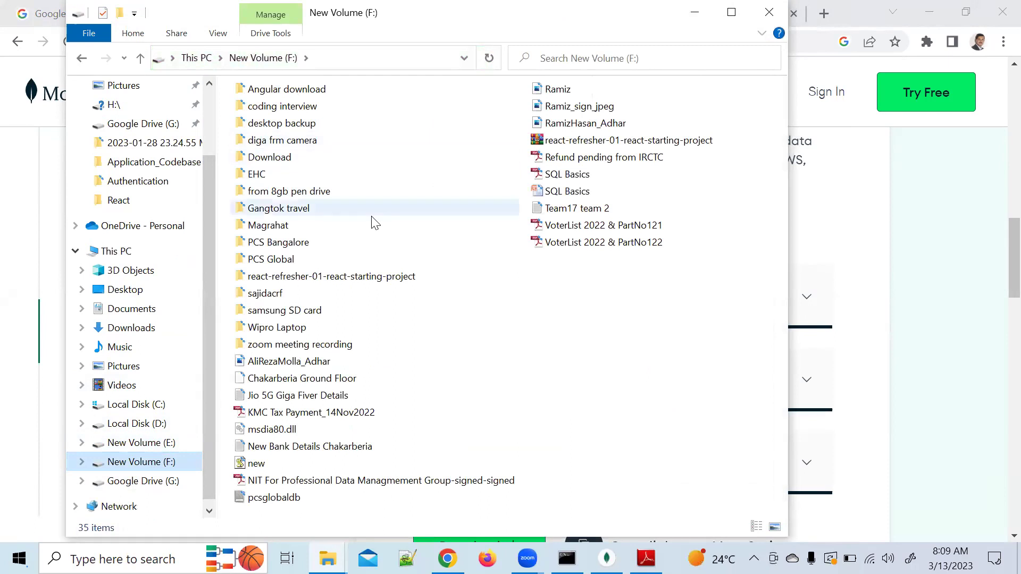
double_click(315, 244)
double_click(333, 132)
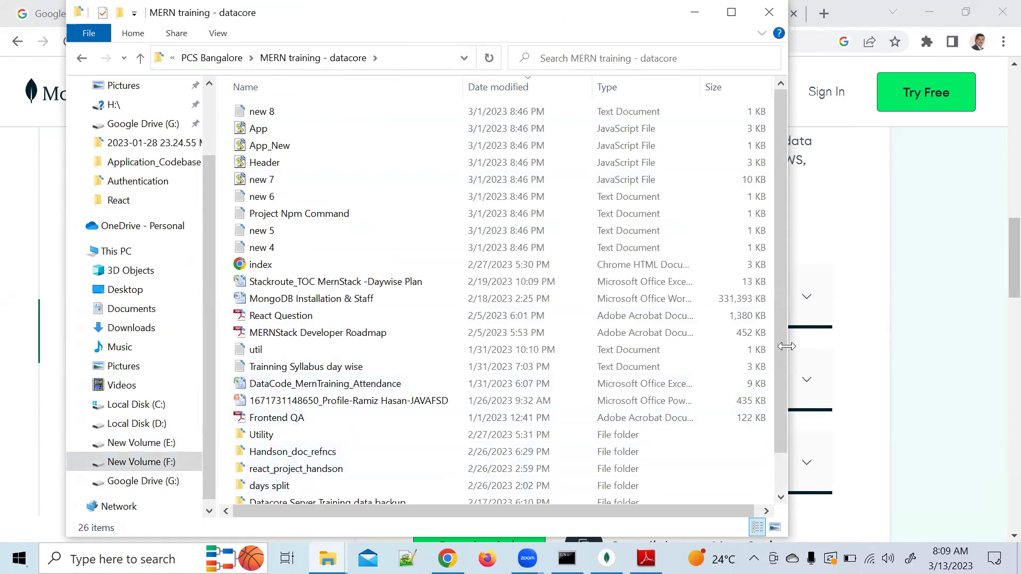
scroll(775, 369, "down", 1)
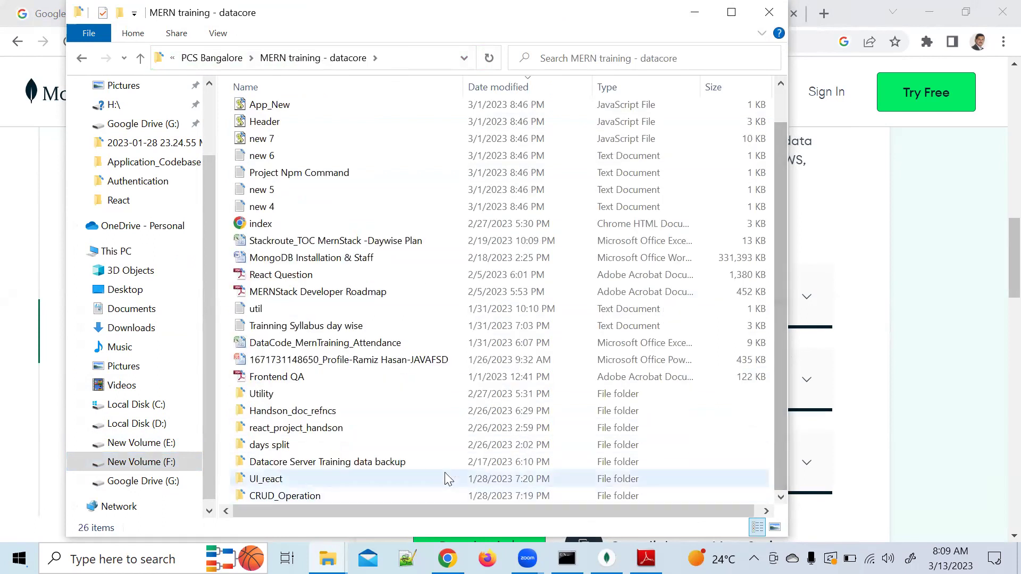
double_click(380, 477)
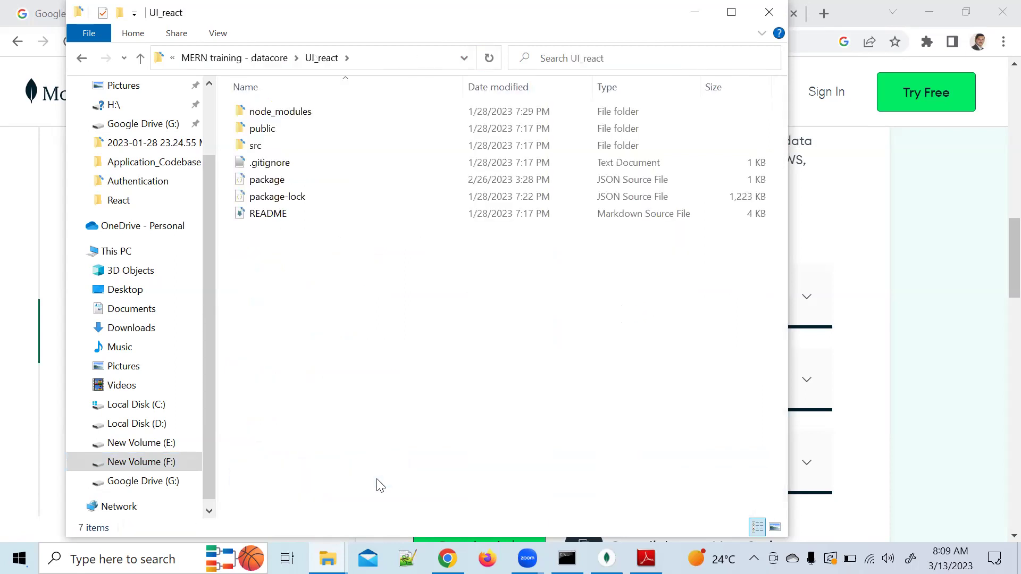
- Start Command Prompt in the UI_react folder and open the project in Visual Studio Code with "code ."
left_click(362, 68)
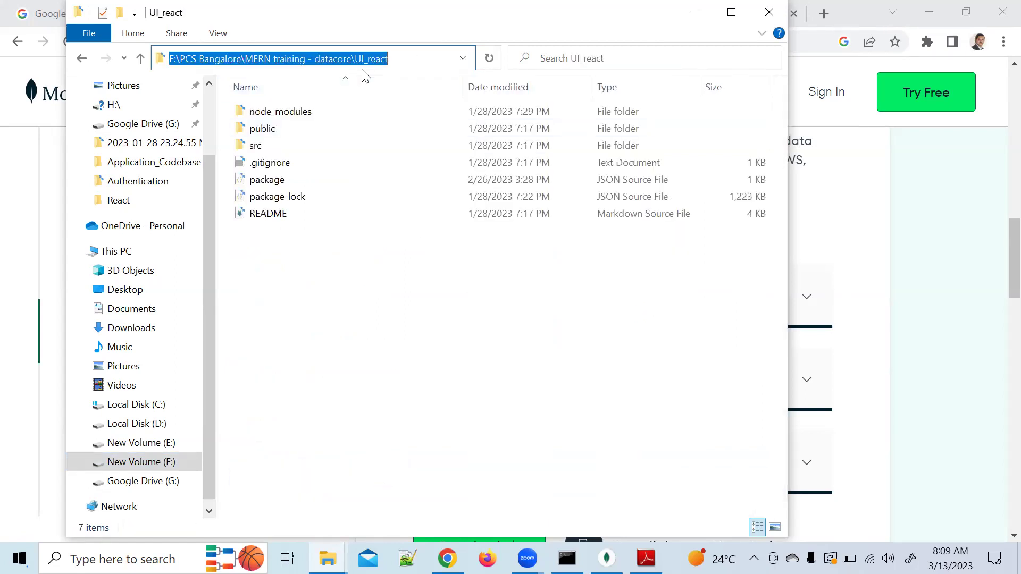
type("cmd")
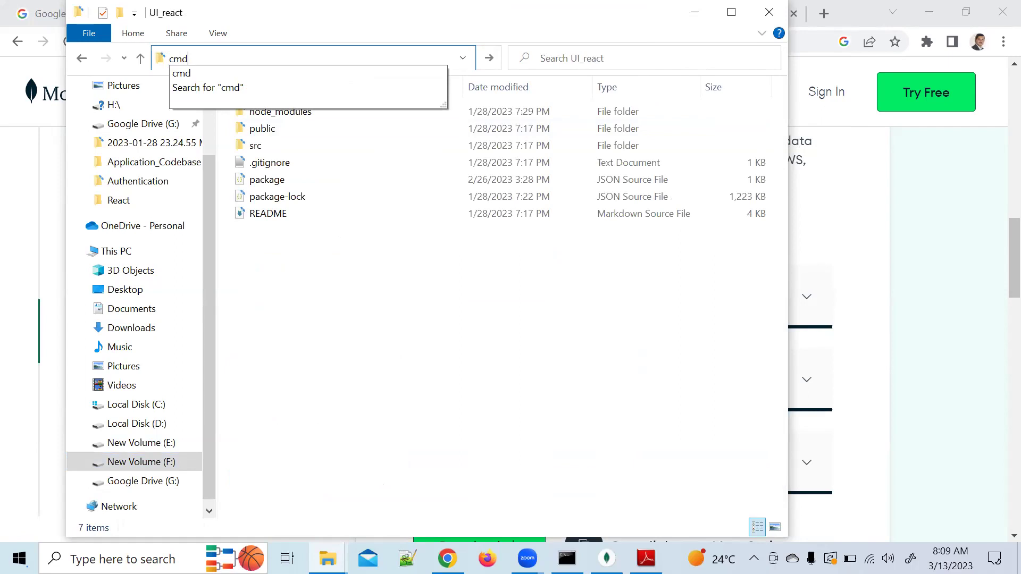
key("Return")
type("code ")
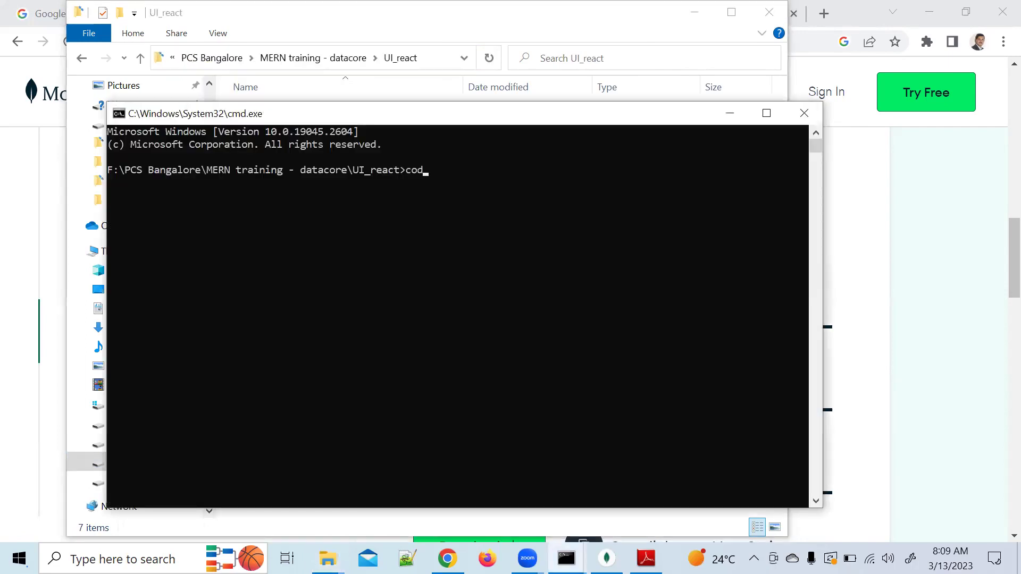
type(".")
key("Return")
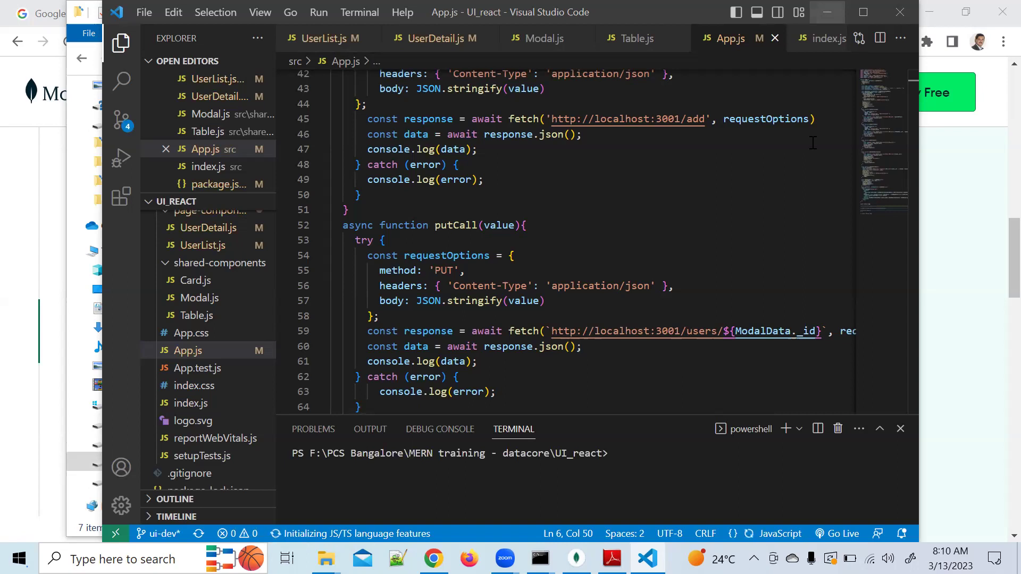
- Minimize Visual Studio Code and close the UI_react Command Prompt session with the exit command
left_click(827, 12)
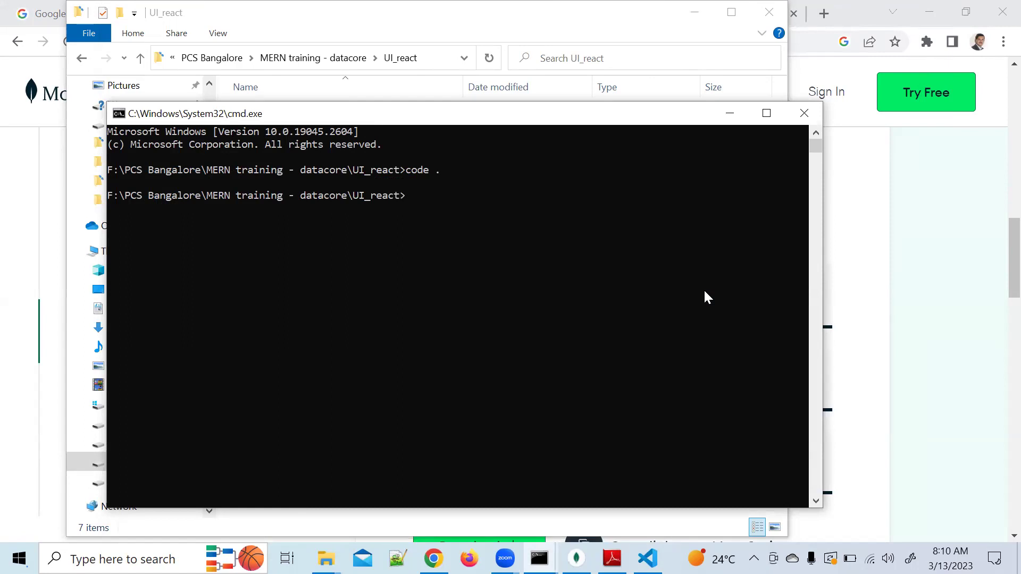
type("exitr")
key("BackSpace")
key("Return")
left_click(729, 111)
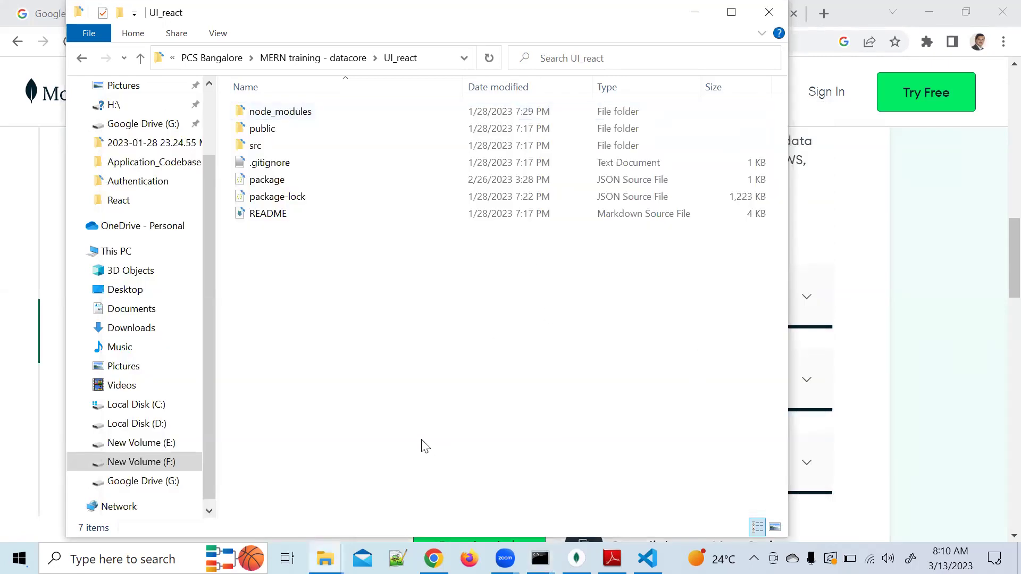